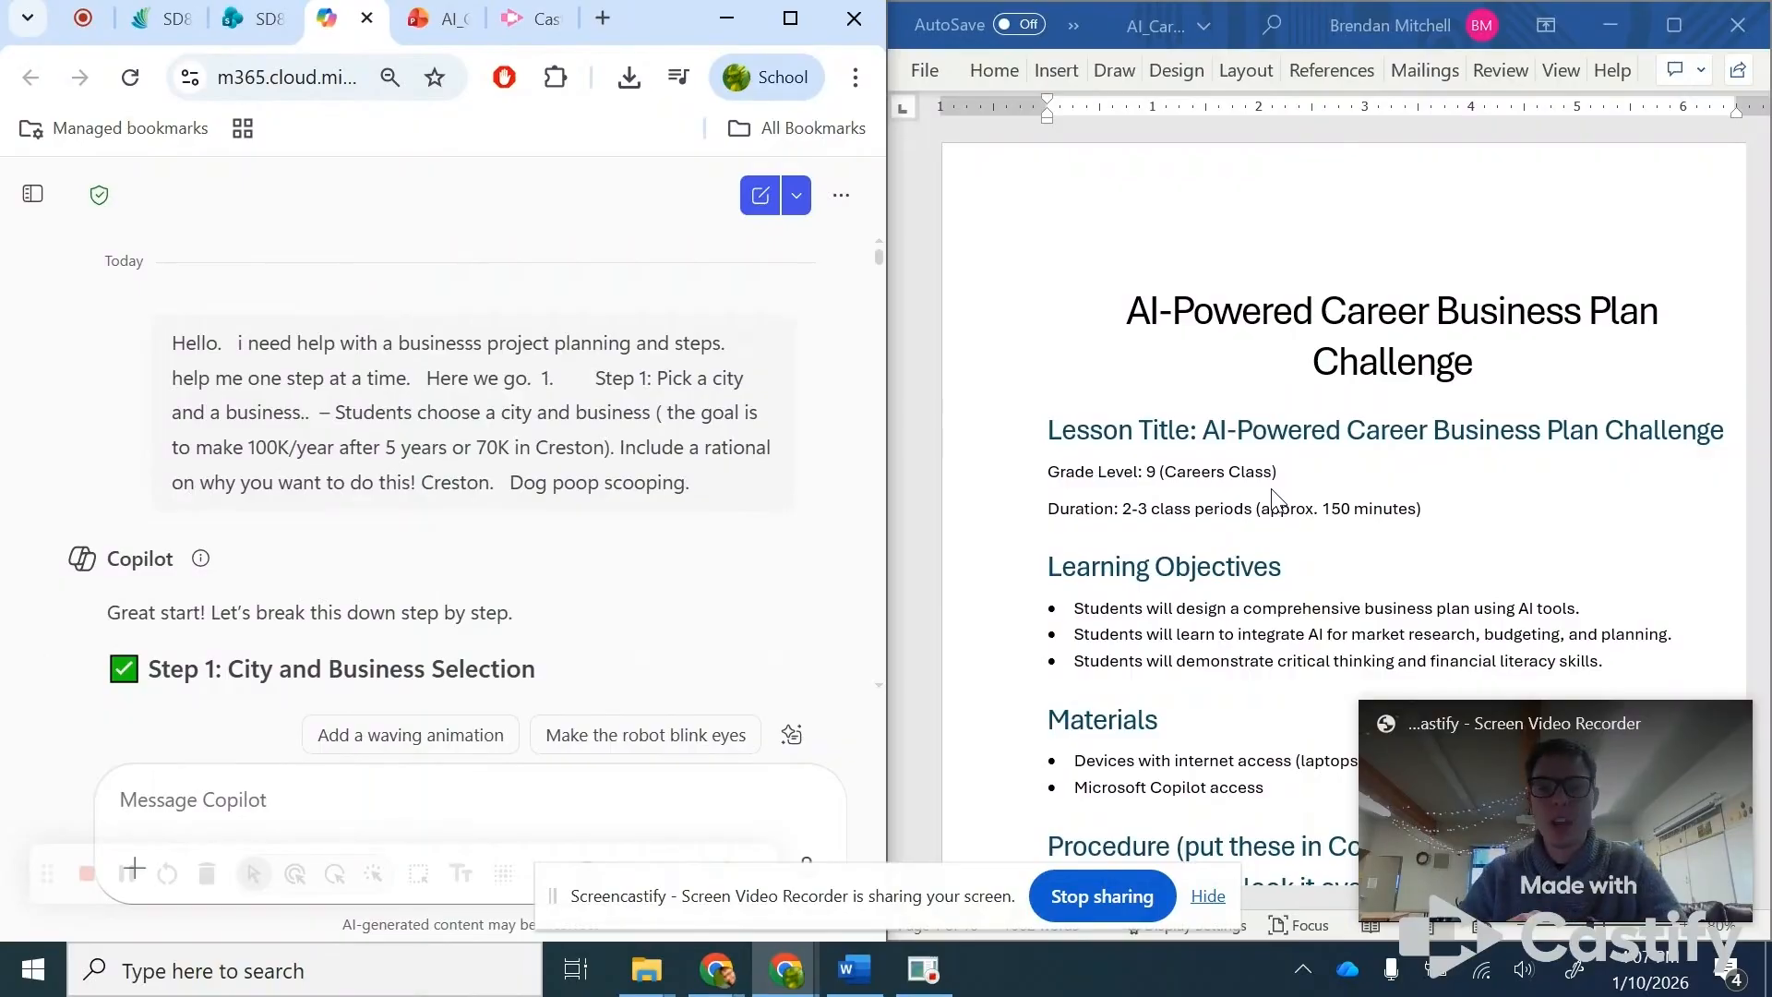
- Review the lesson document from its title through the learning objectives and materials to the procedure list
scroll(601, 502, down, 5)
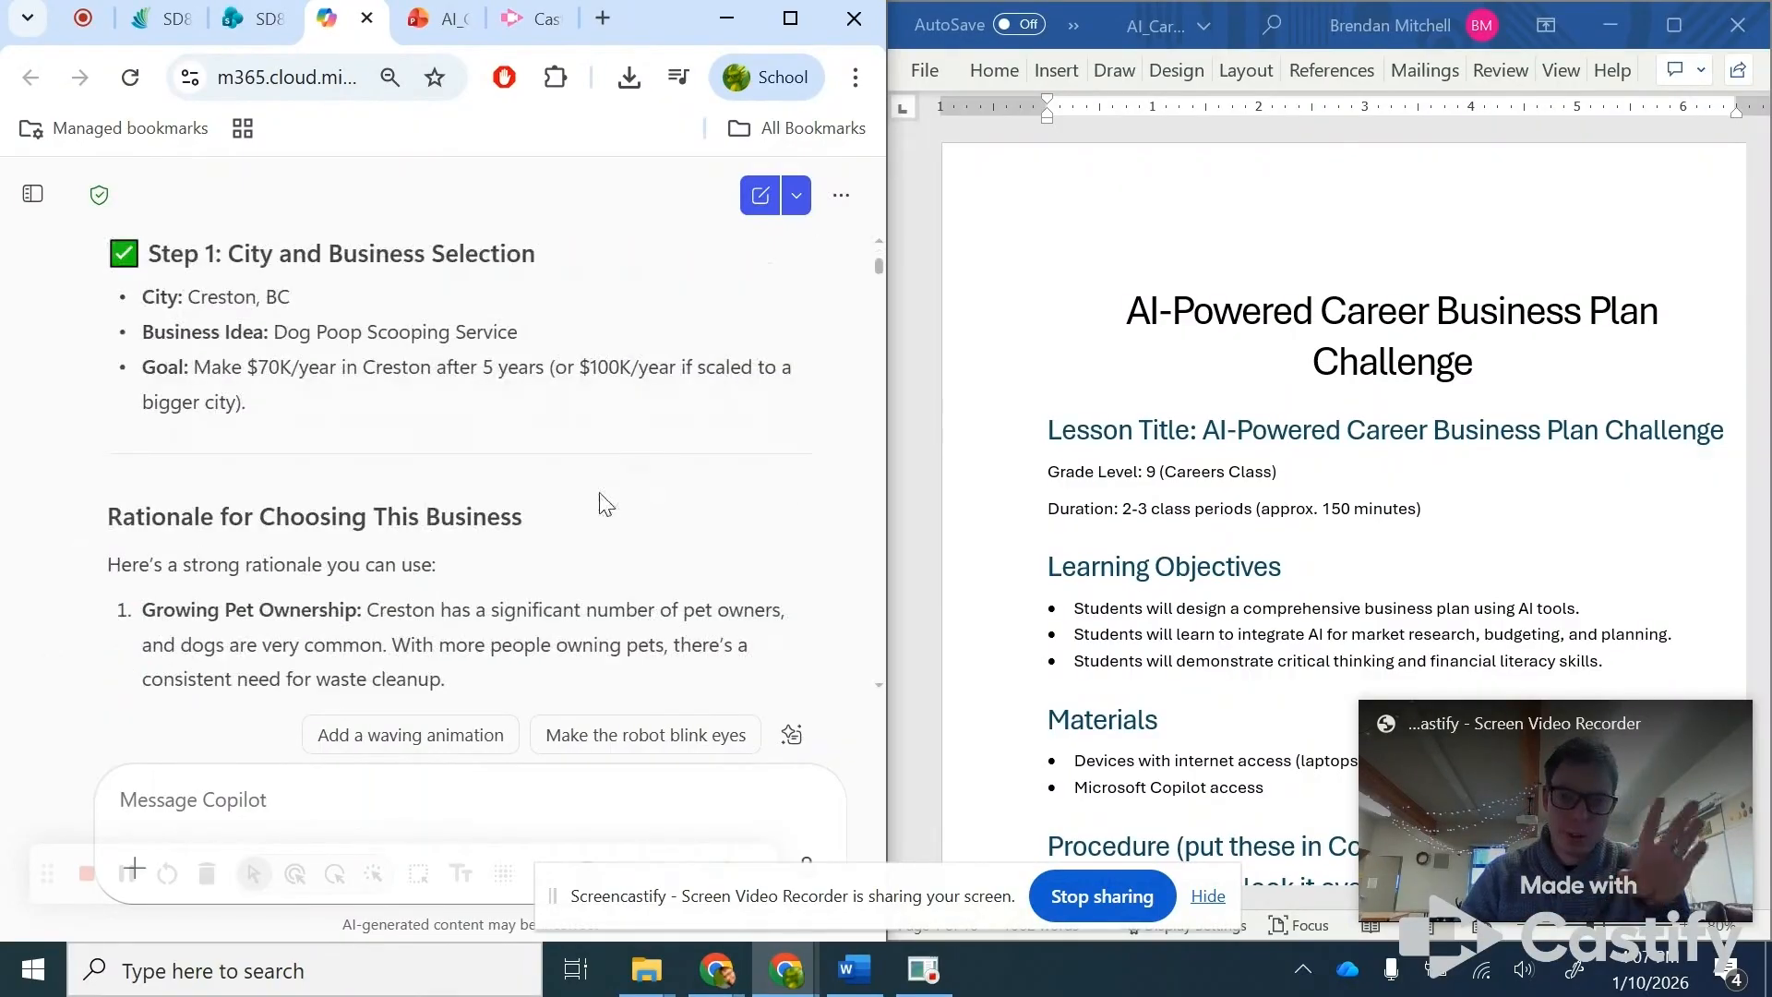
scroll(585, 514, up, 5)
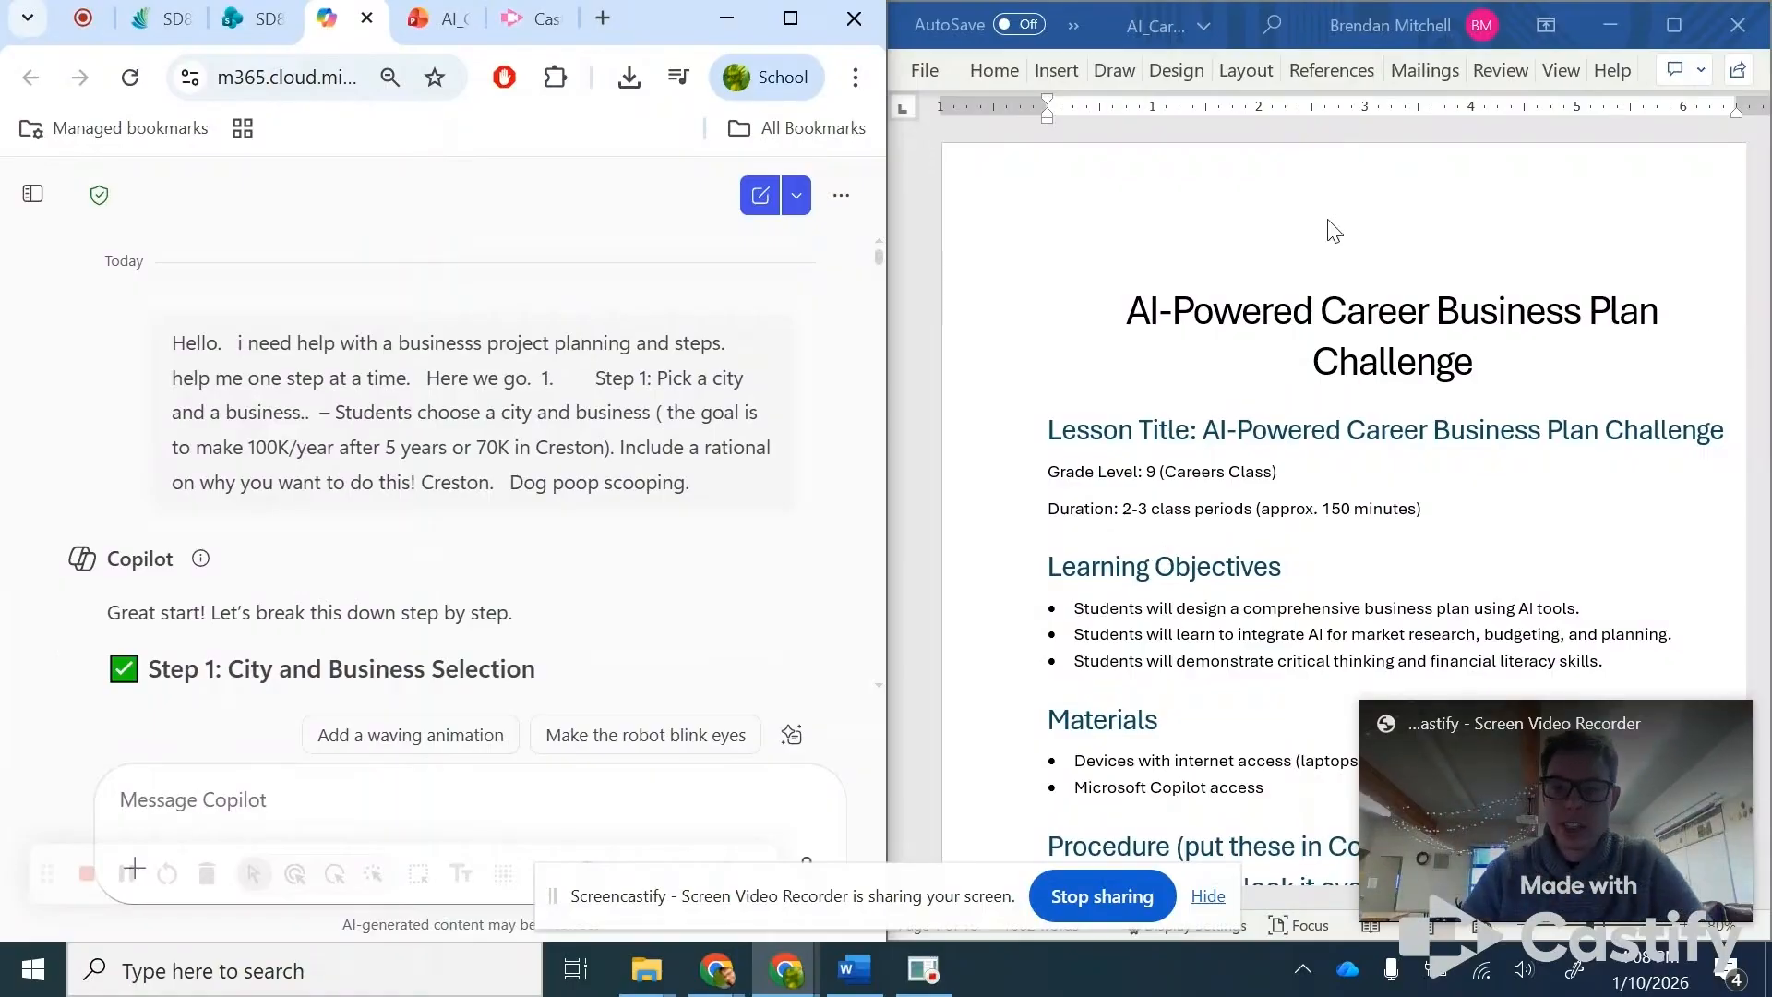
click(1464, 540)
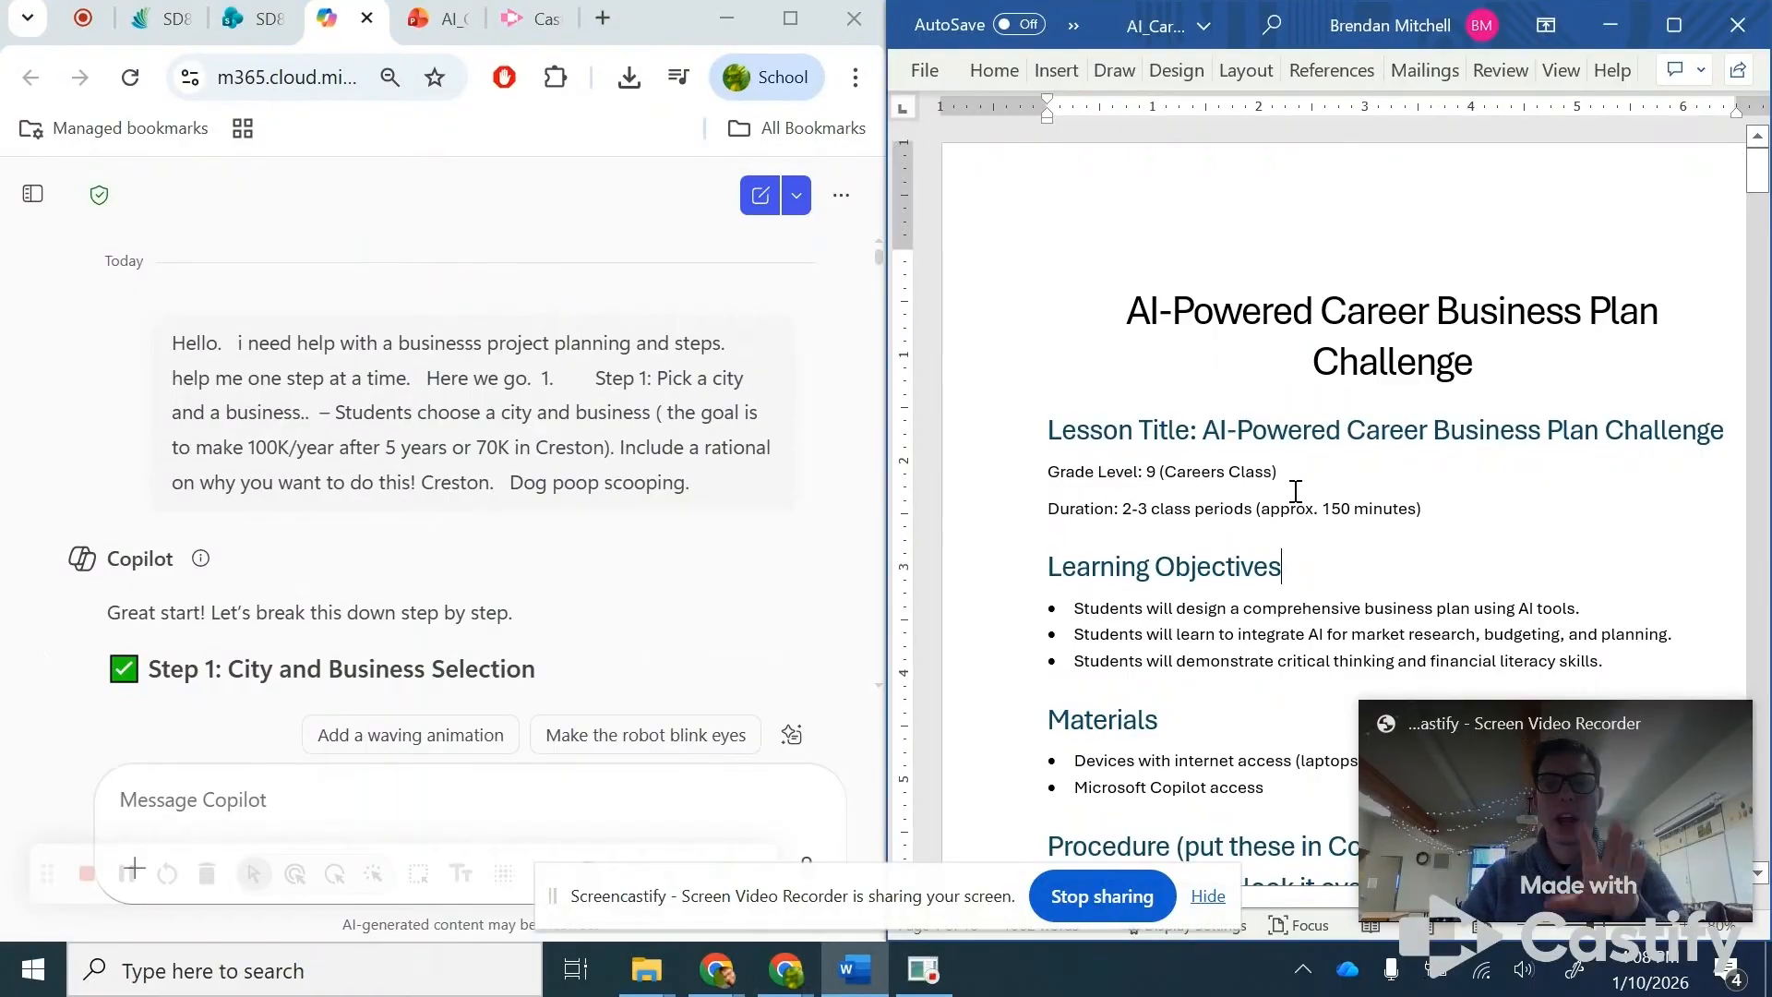
scroll(1296, 491, down, 1)
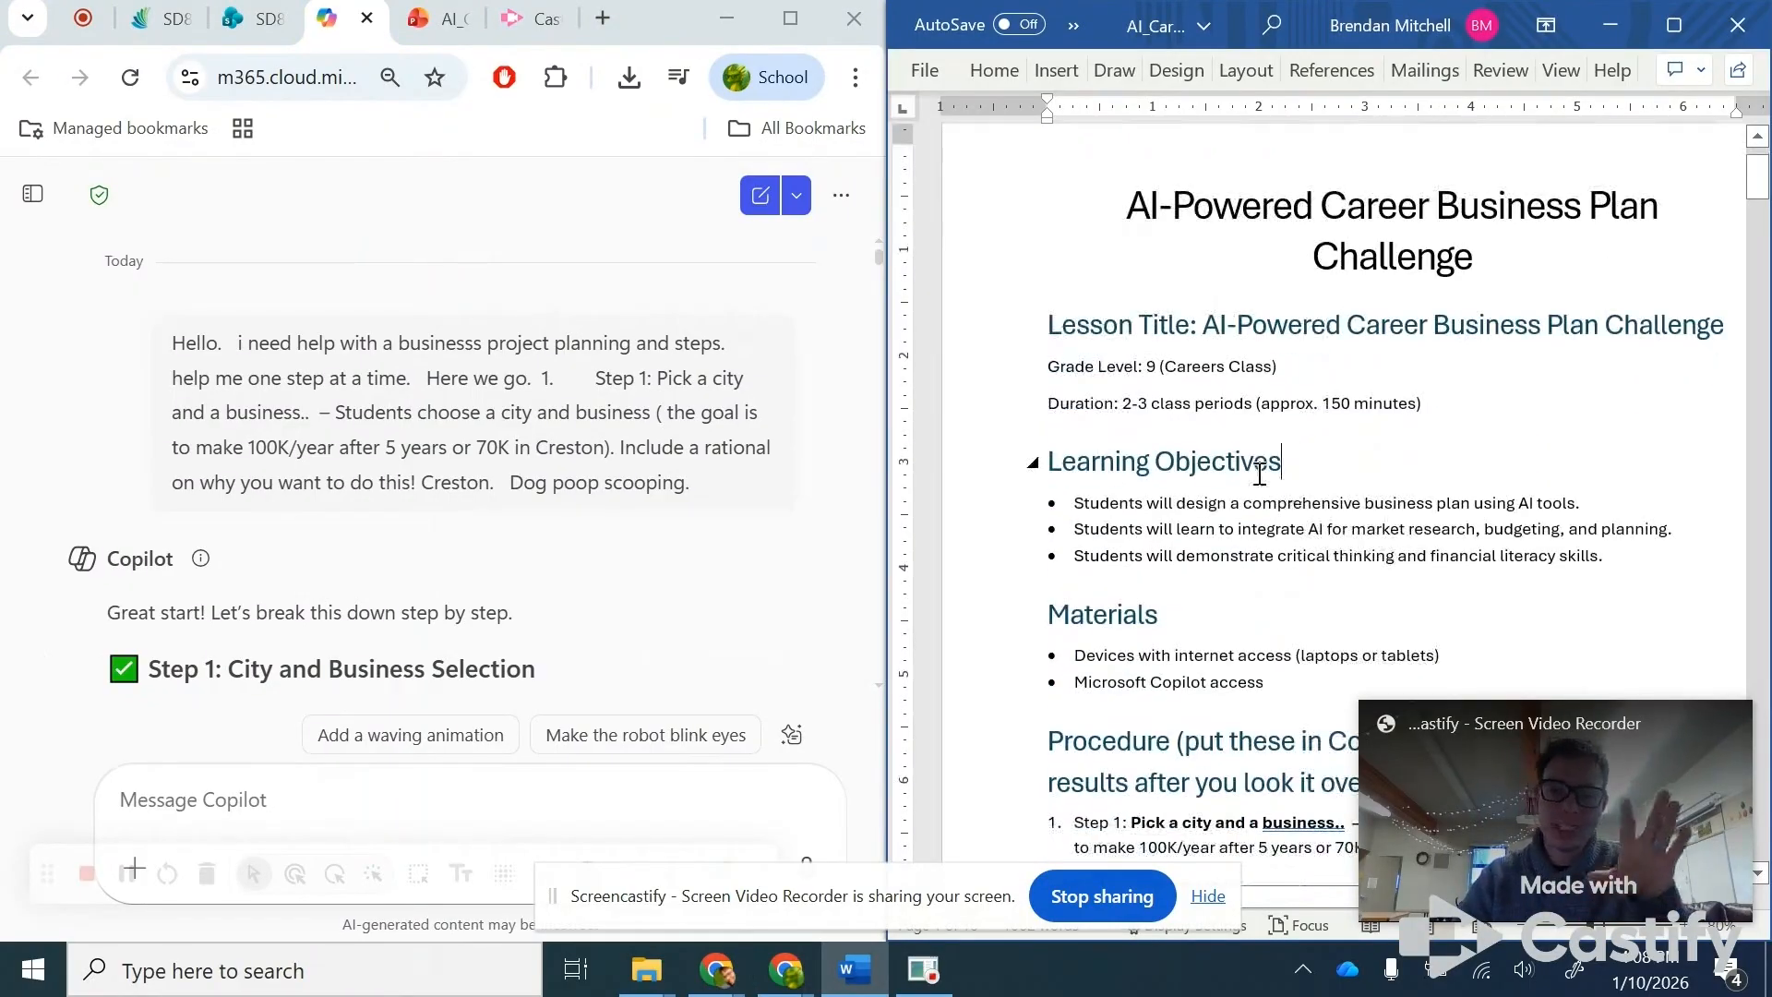
scroll(1094, 368, down, 1)
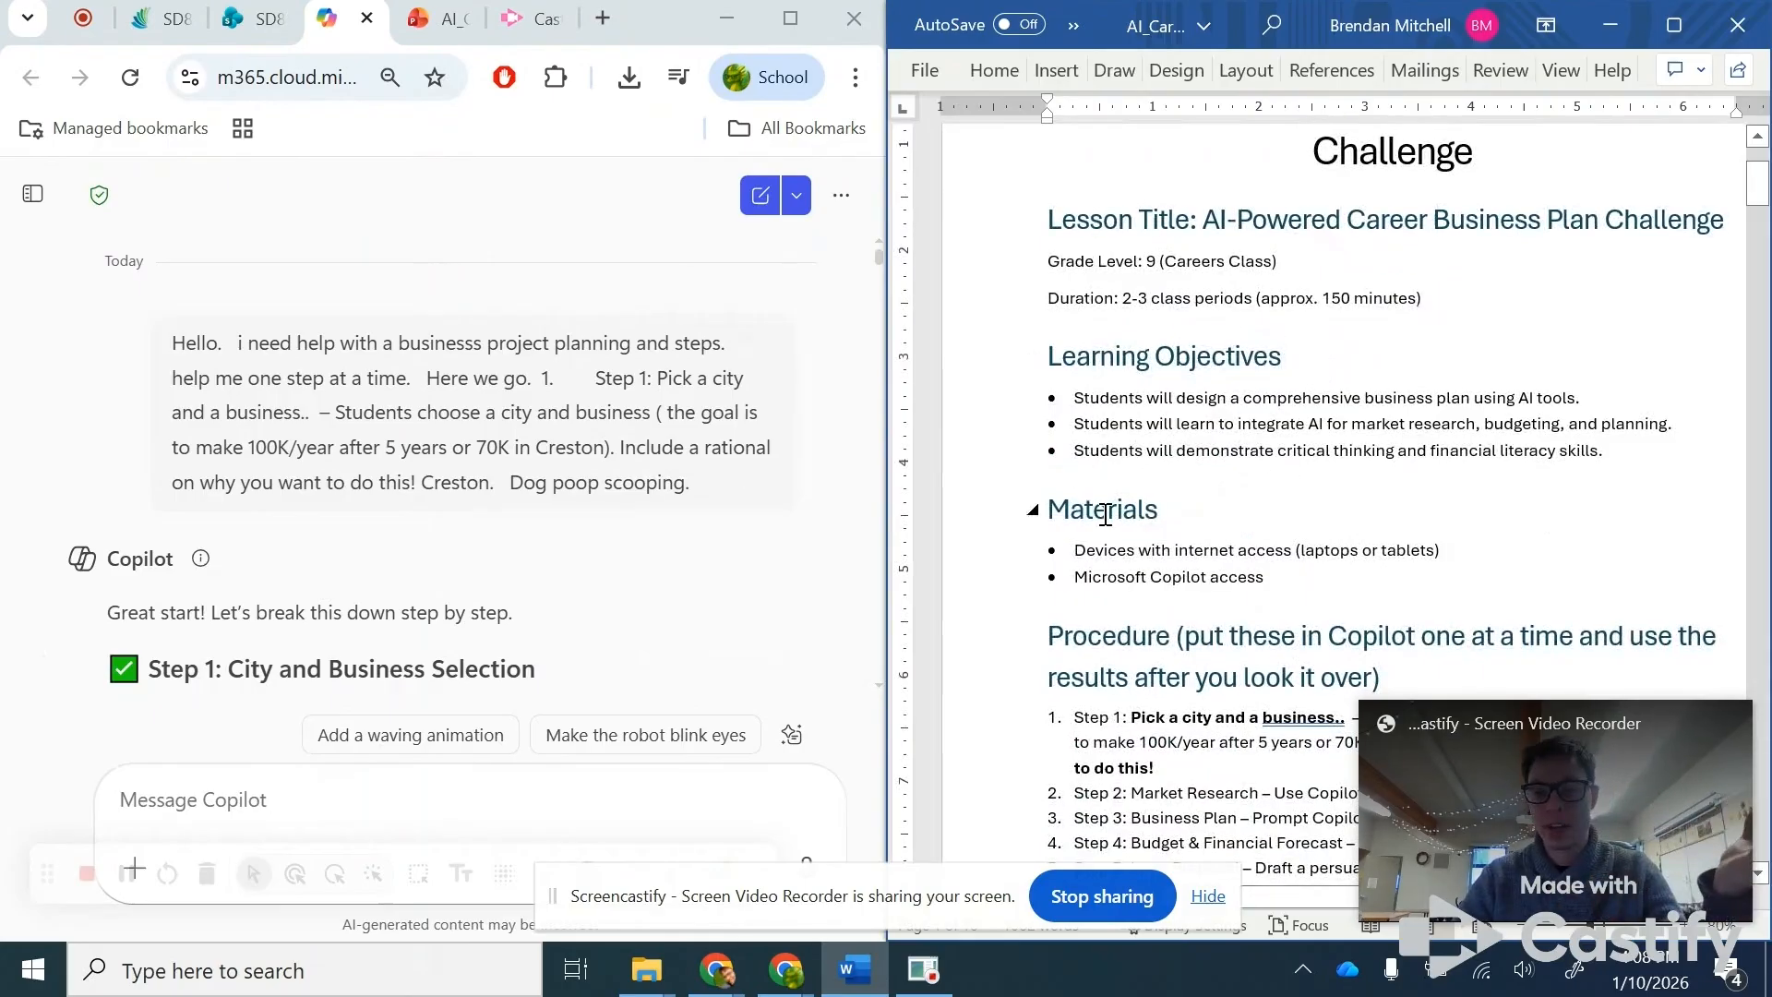
scroll(1226, 514, down, 3)
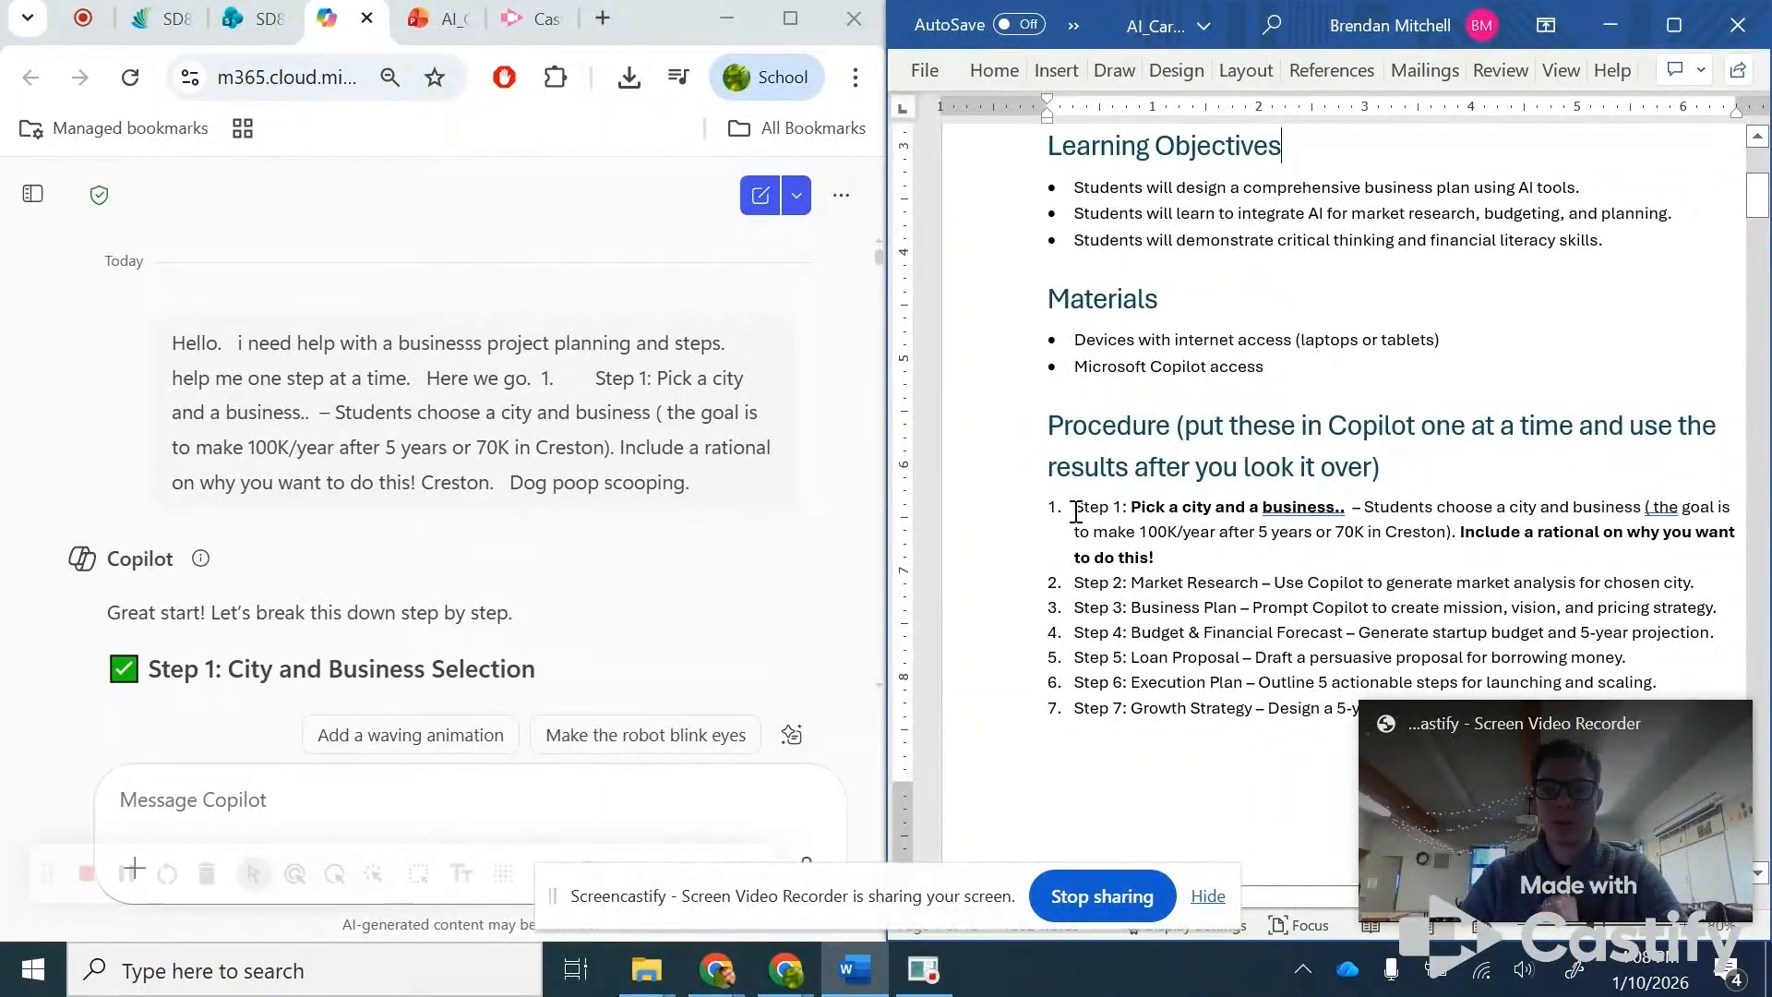
scroll(1076, 513, down, 1)
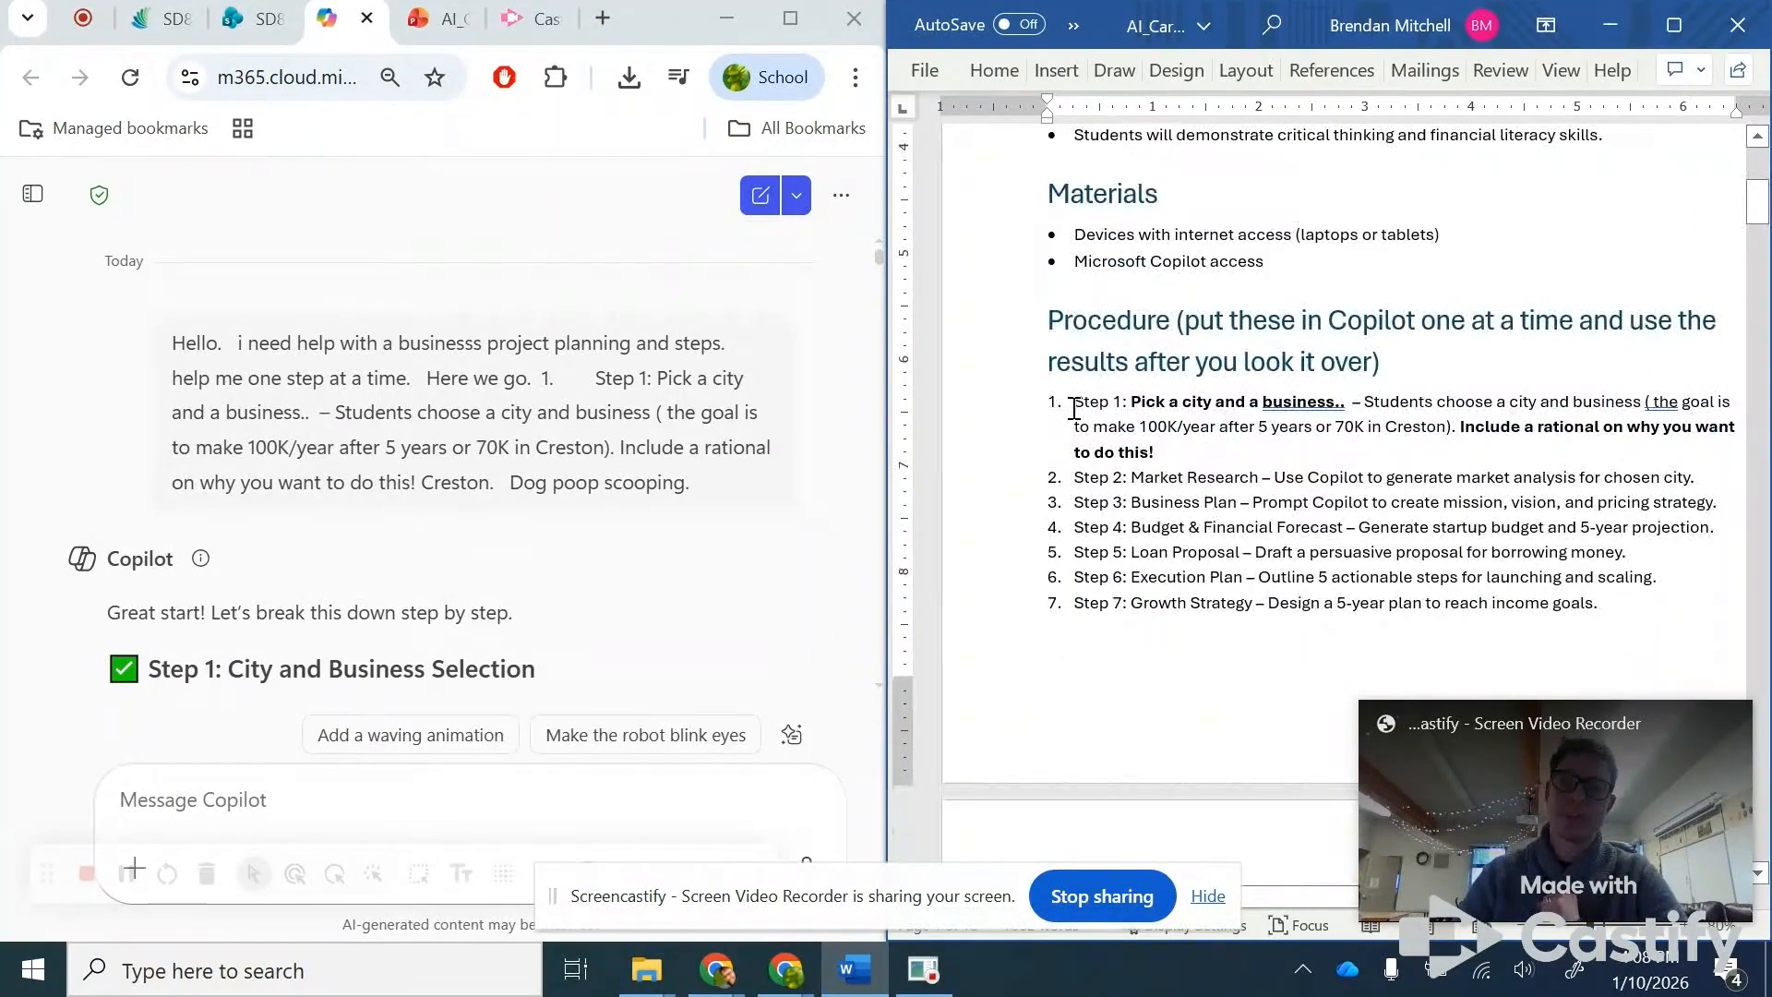
- Examine Step 1 of the procedure, covering the city and business choice and the income goal for Creston
drag(1123, 401, 1322, 404)
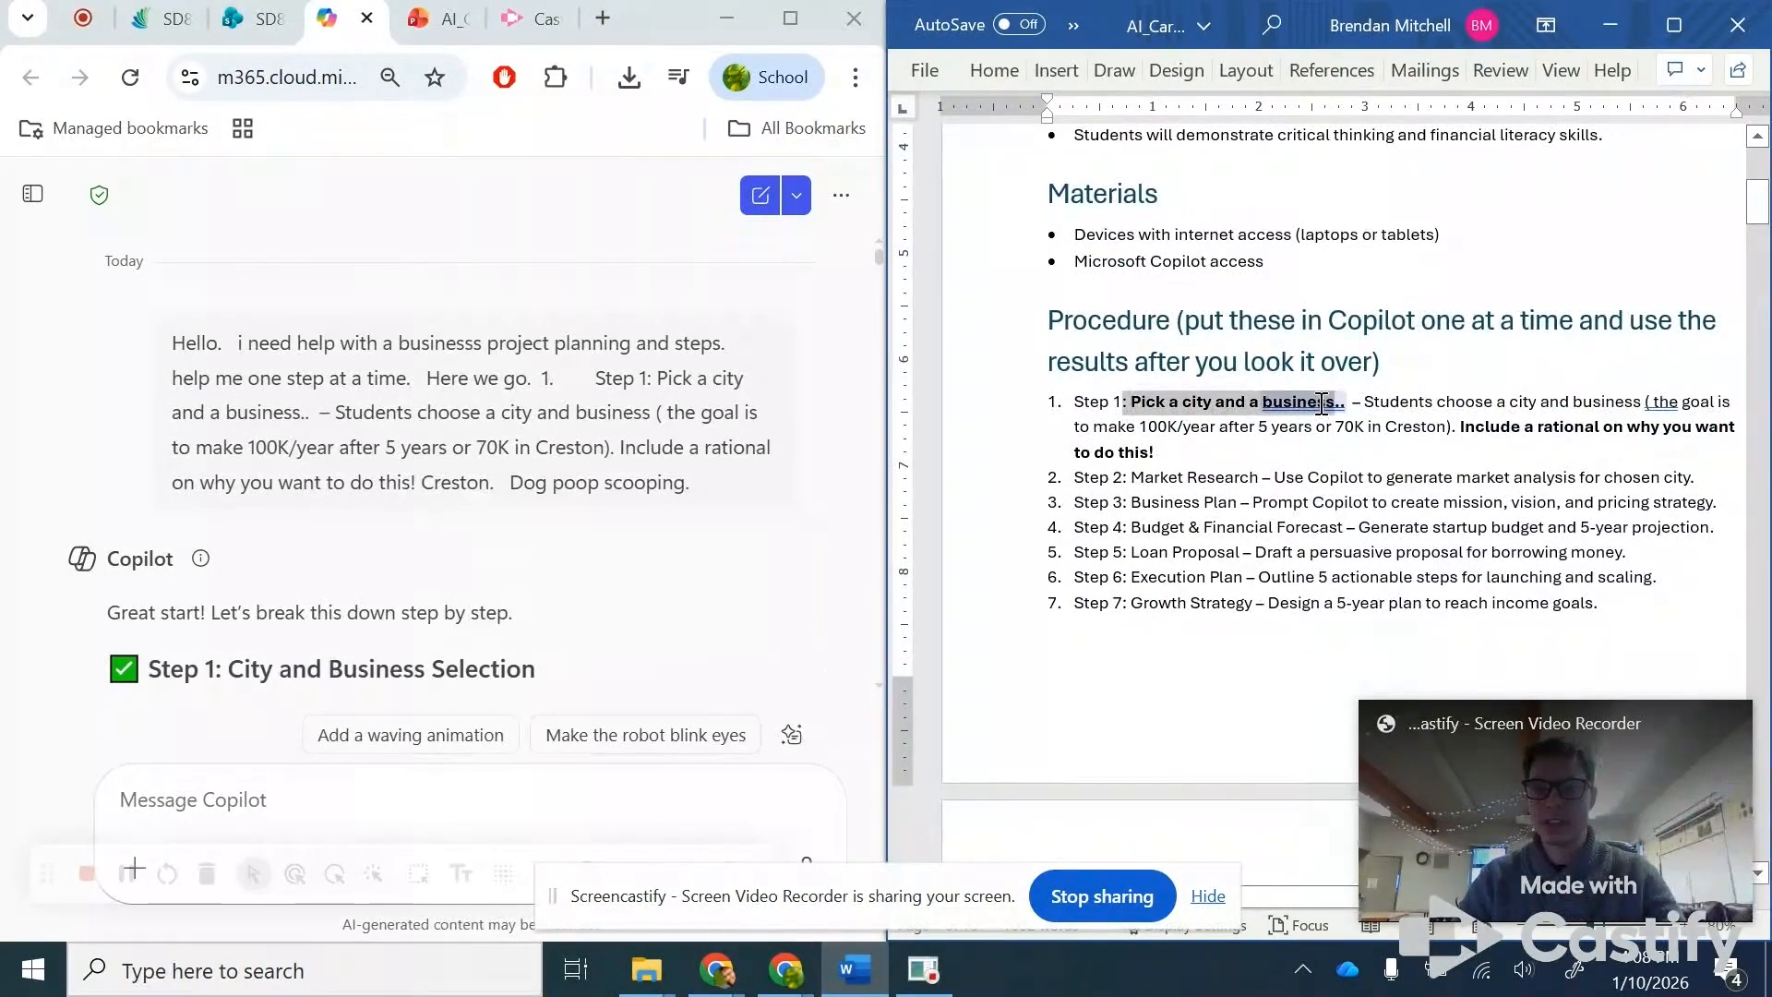
click(1355, 529)
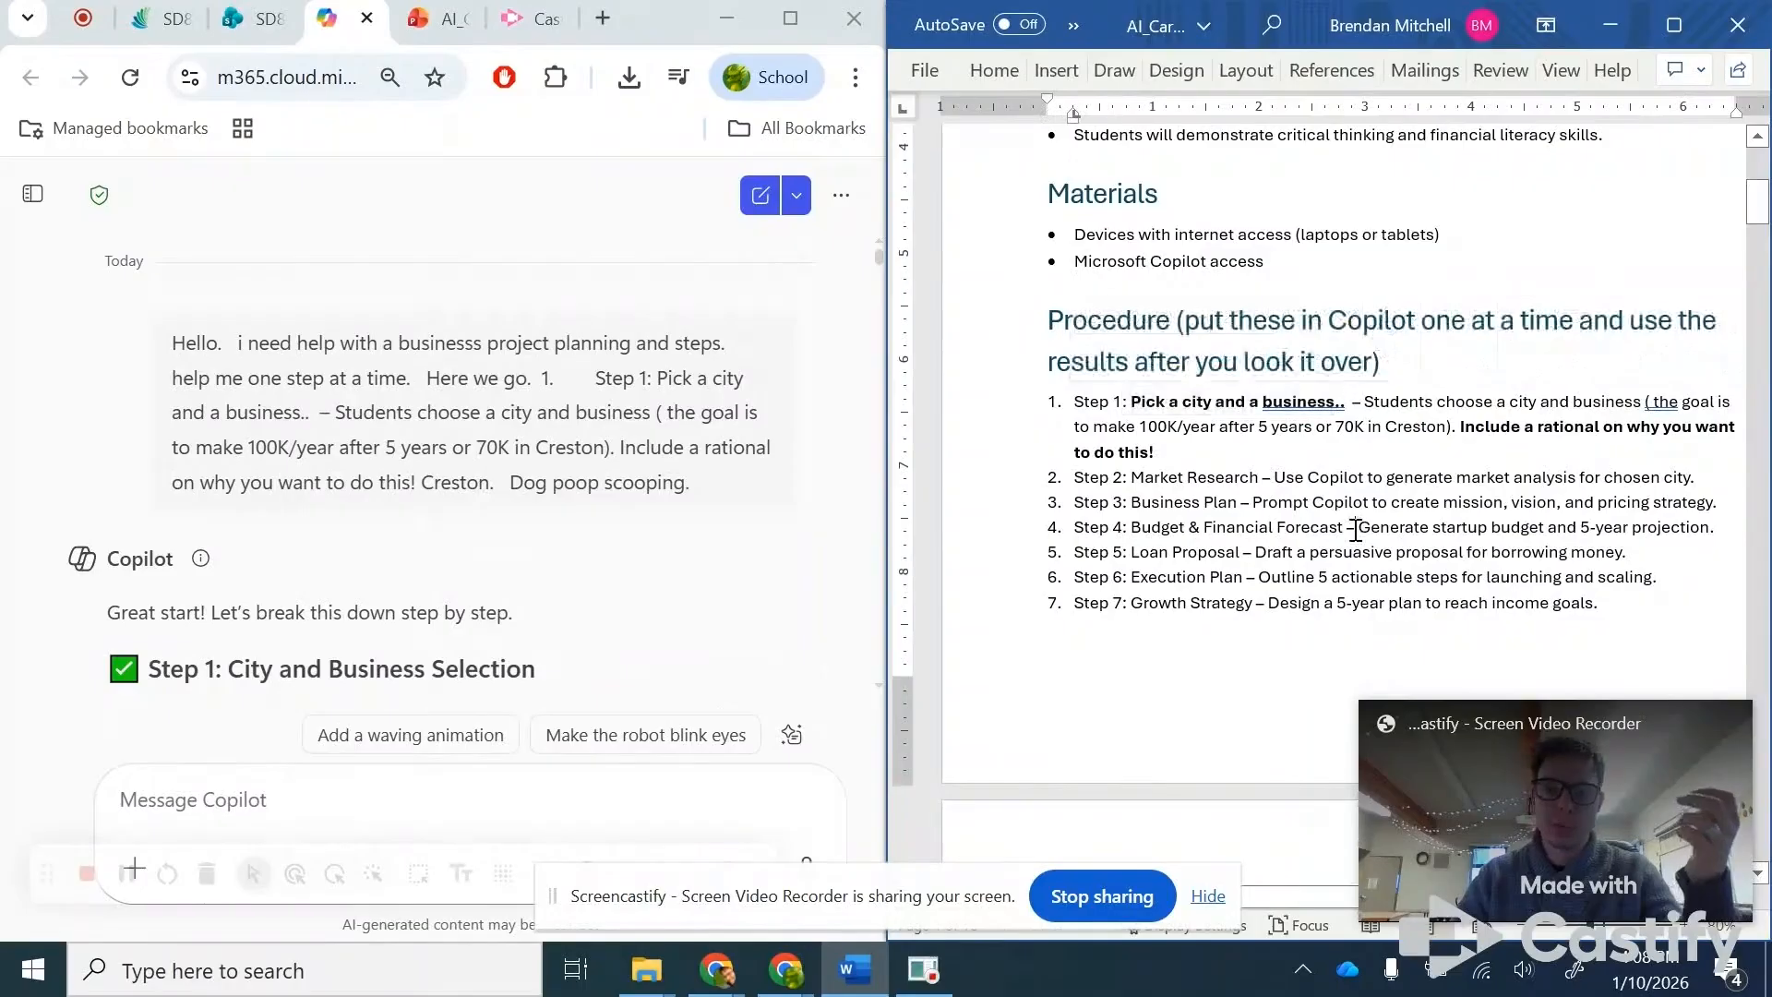
double_click(1344, 436)
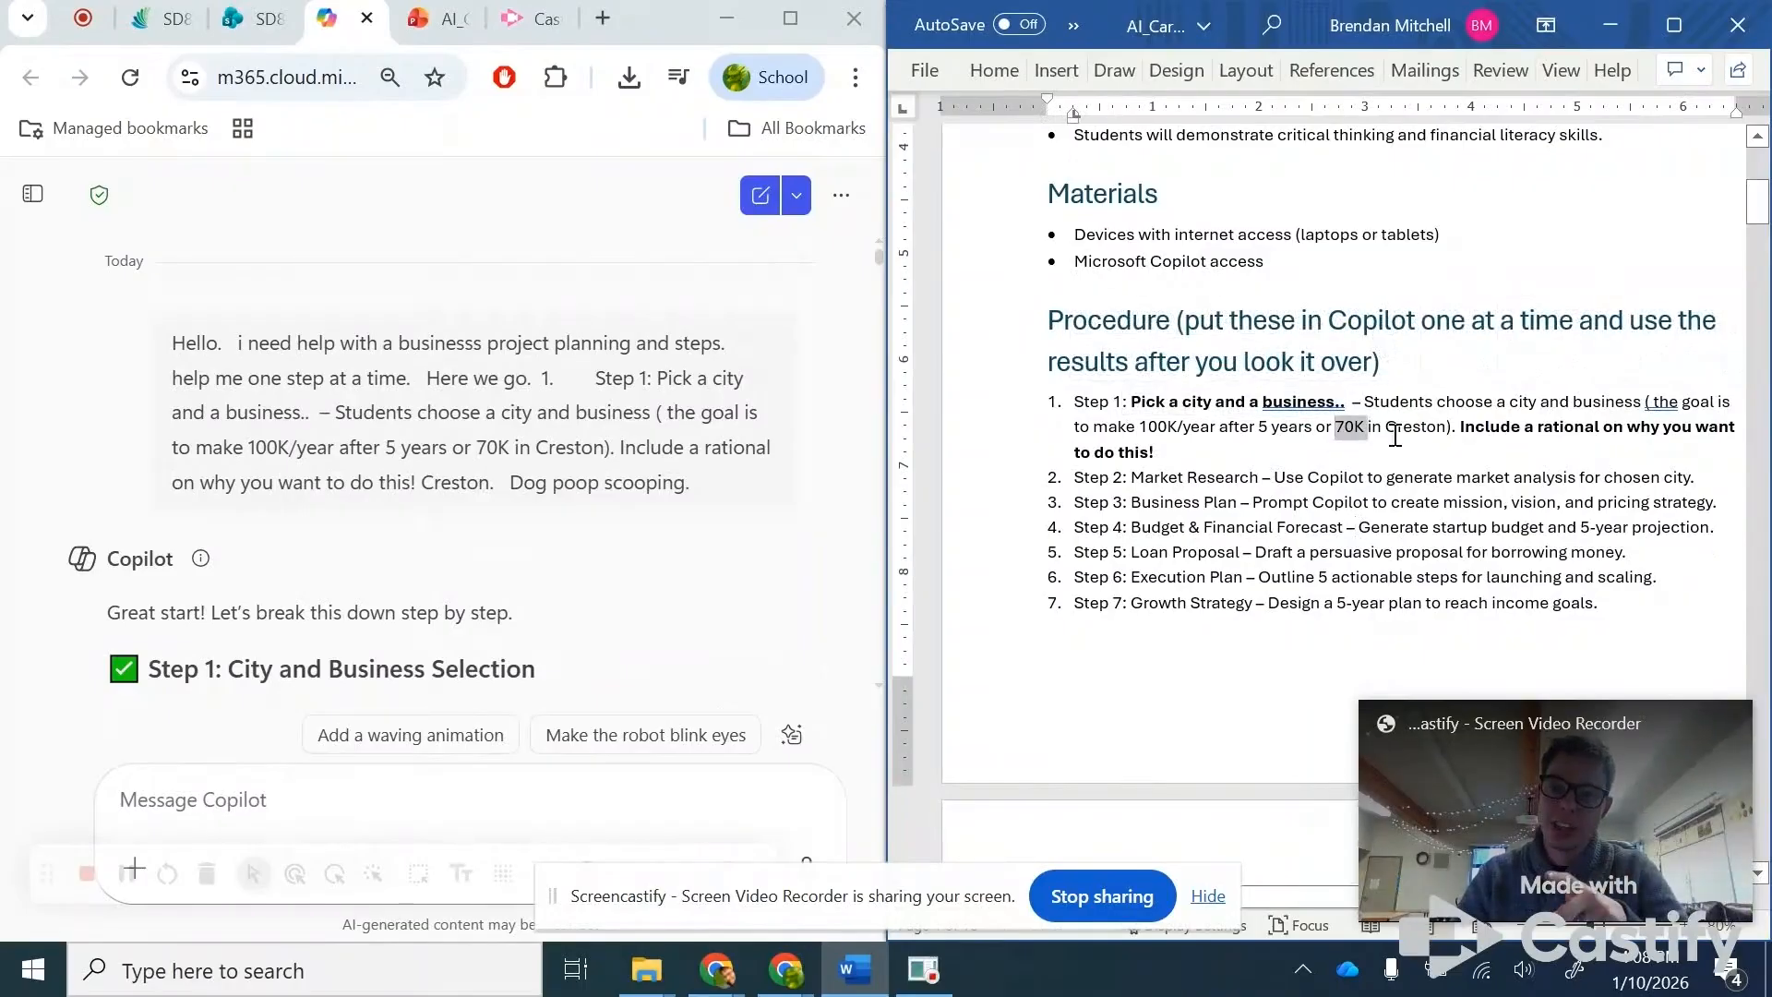
drag(1396, 436, 1445, 432)
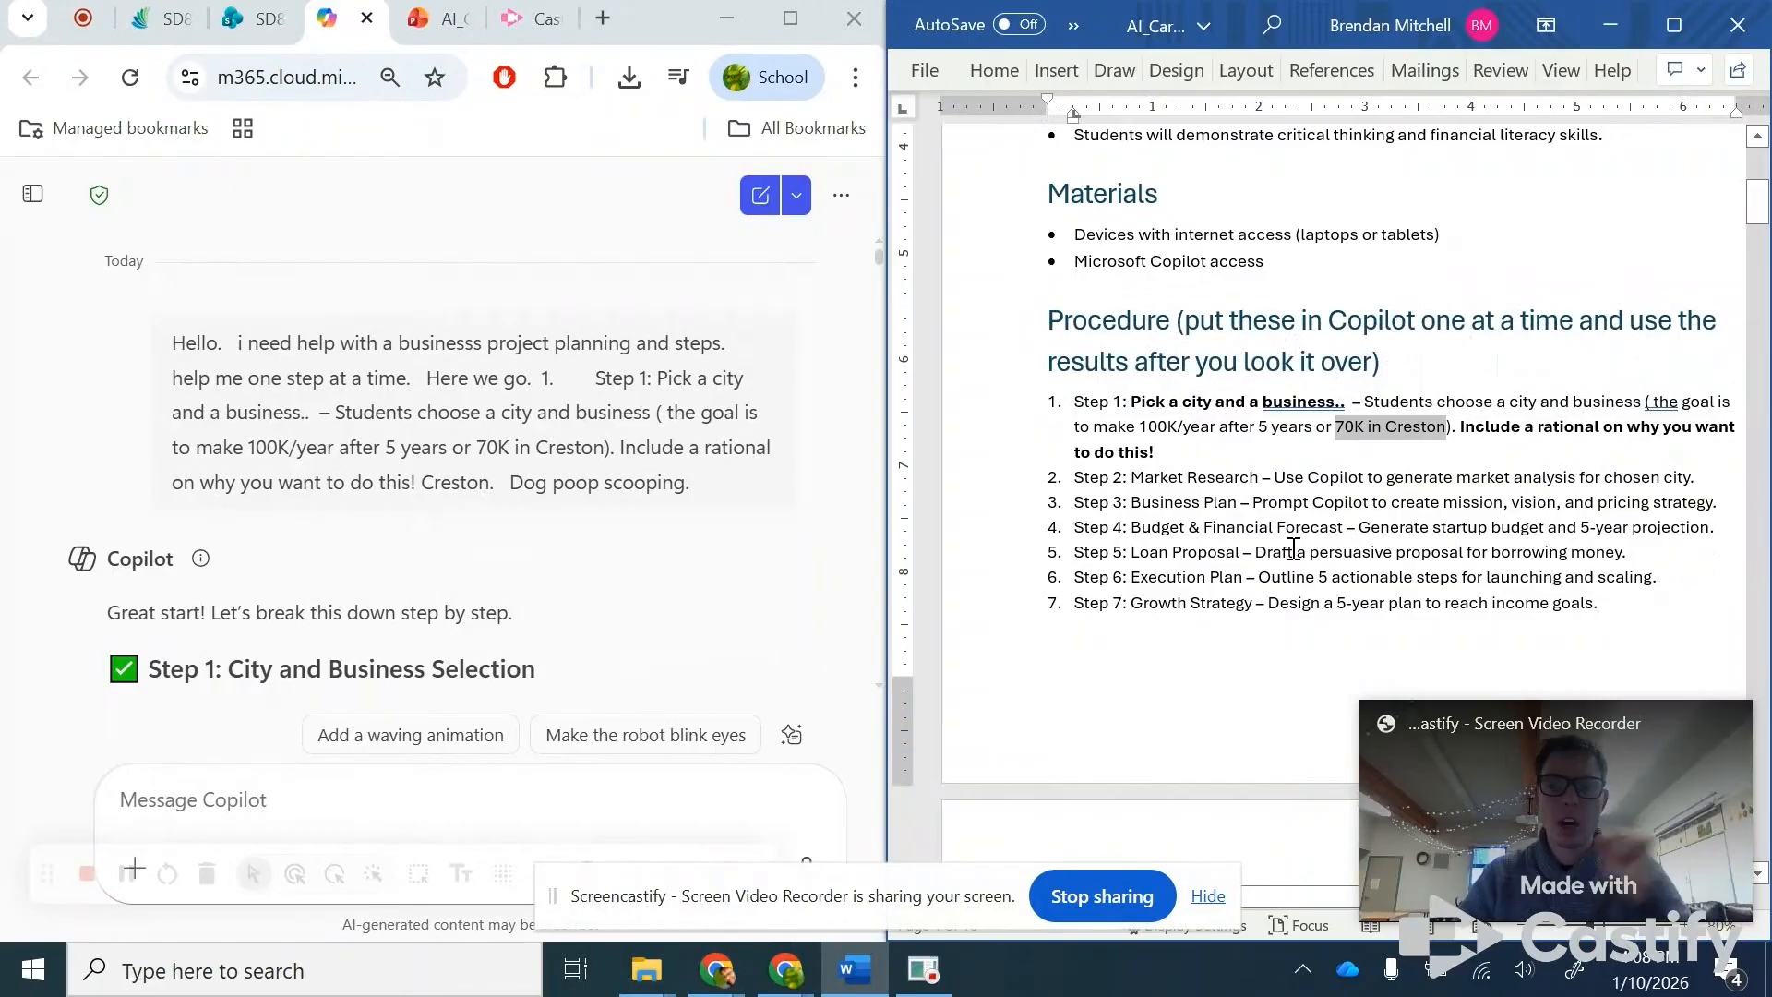
click(1353, 537)
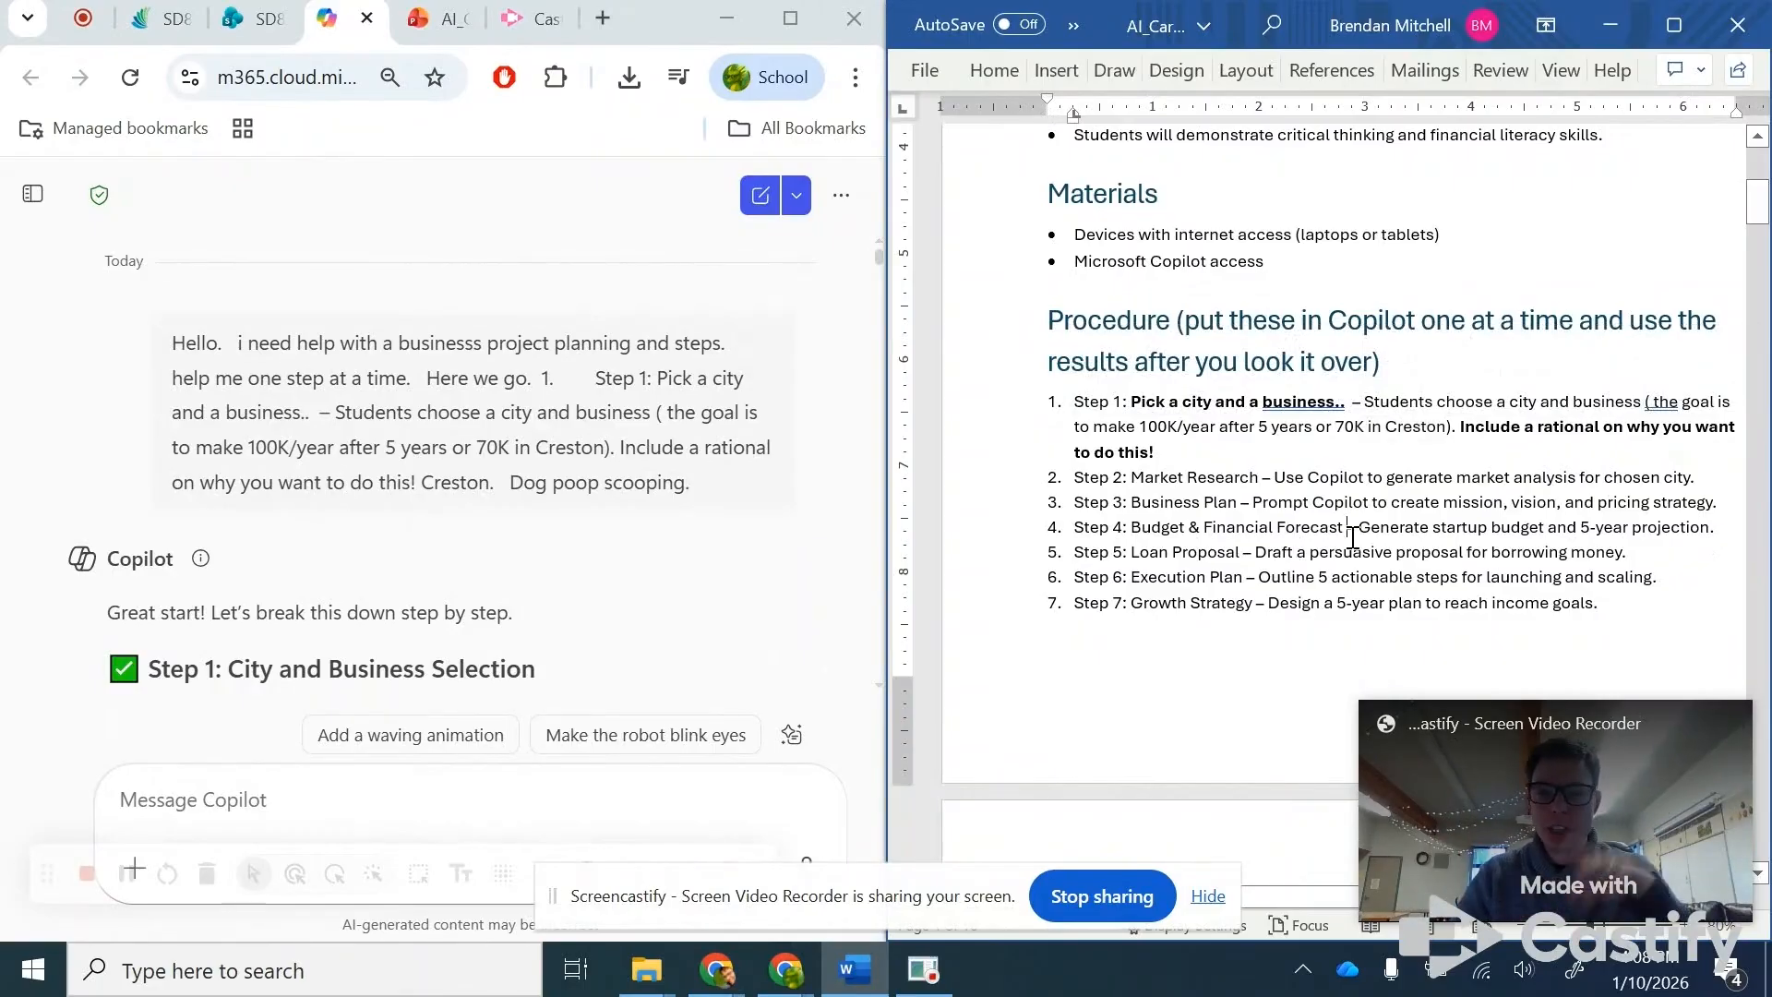
- Read procedure Steps 2 to 7, from market research through the business plan, budget, loan proposal and execution plan to growth strategy
drag(1125, 477, 1260, 477)
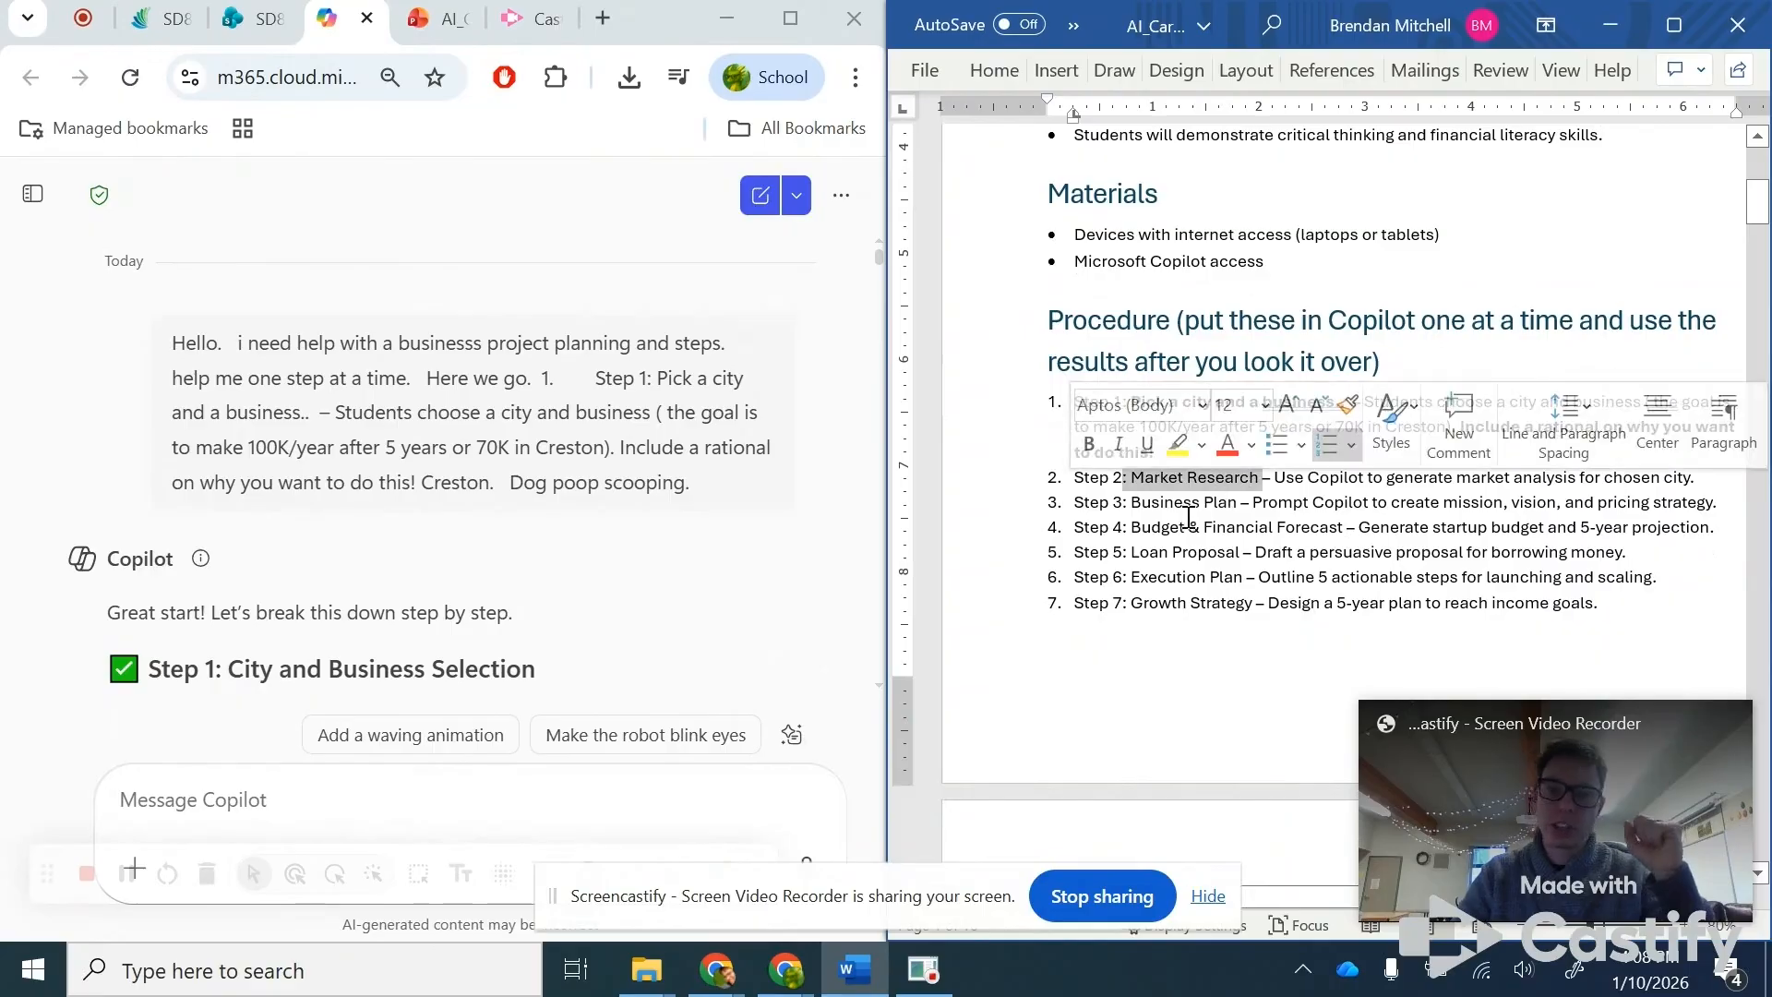
drag(1154, 507, 1234, 513)
click(1154, 529)
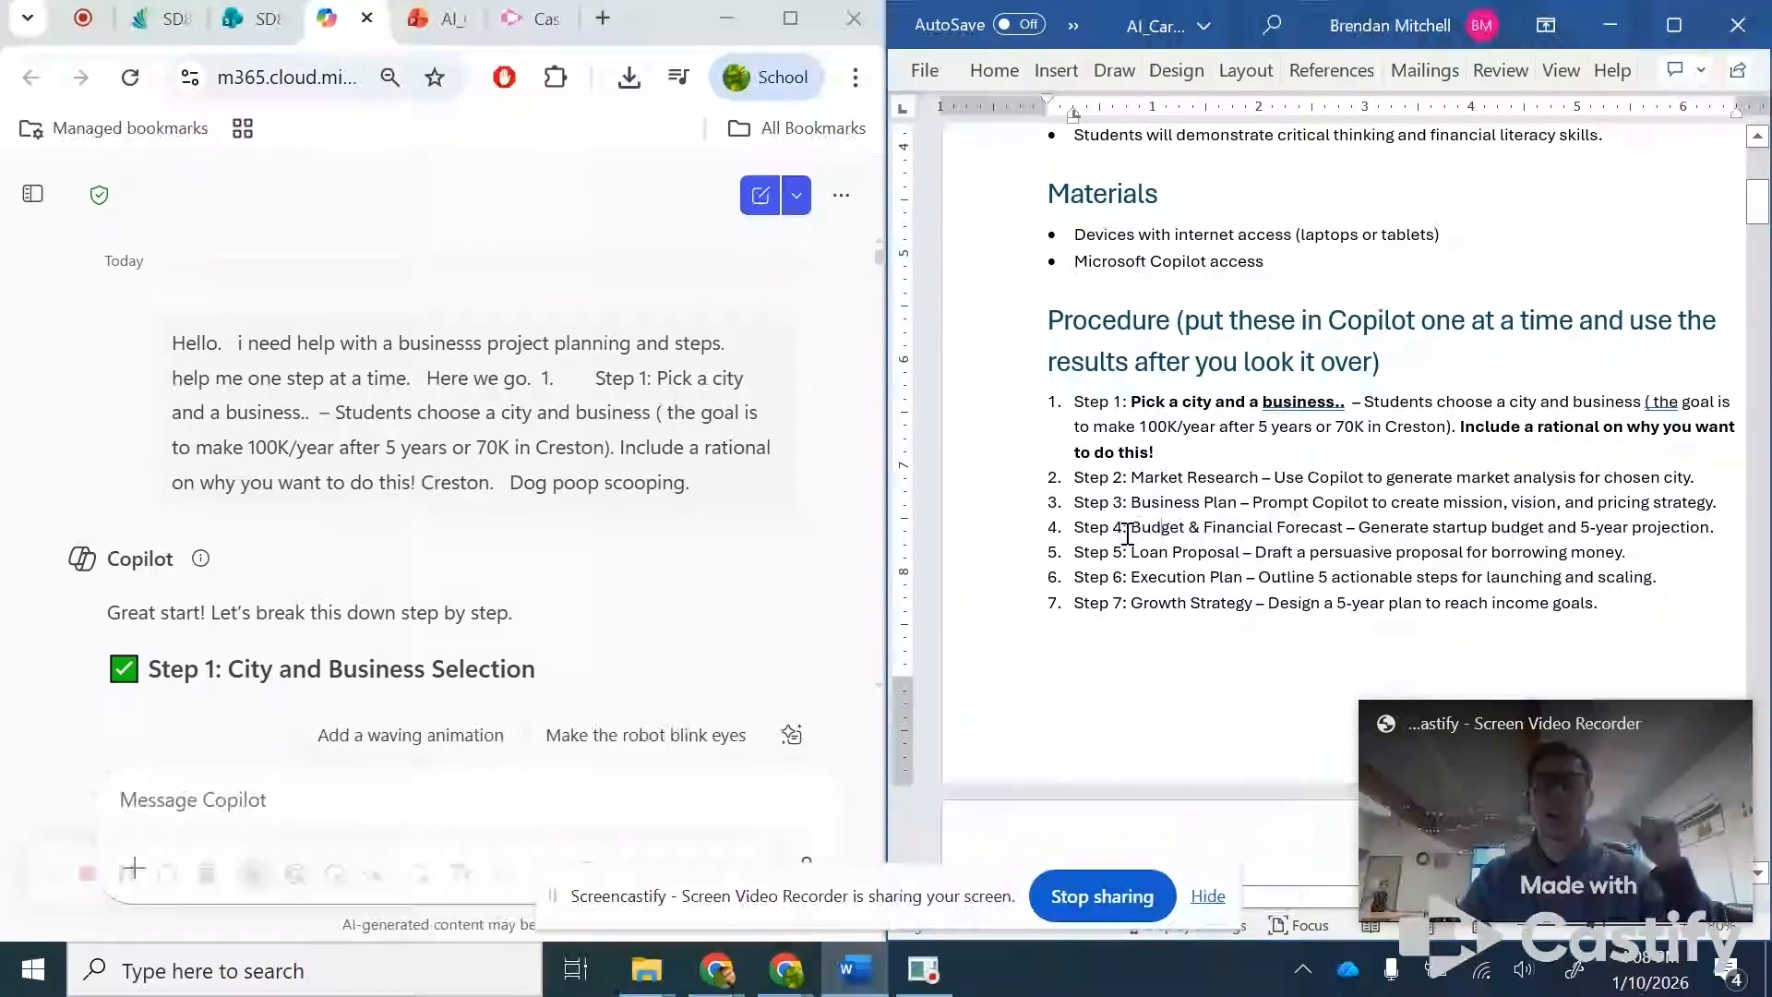
drag(1128, 534, 1348, 530)
click(1244, 552)
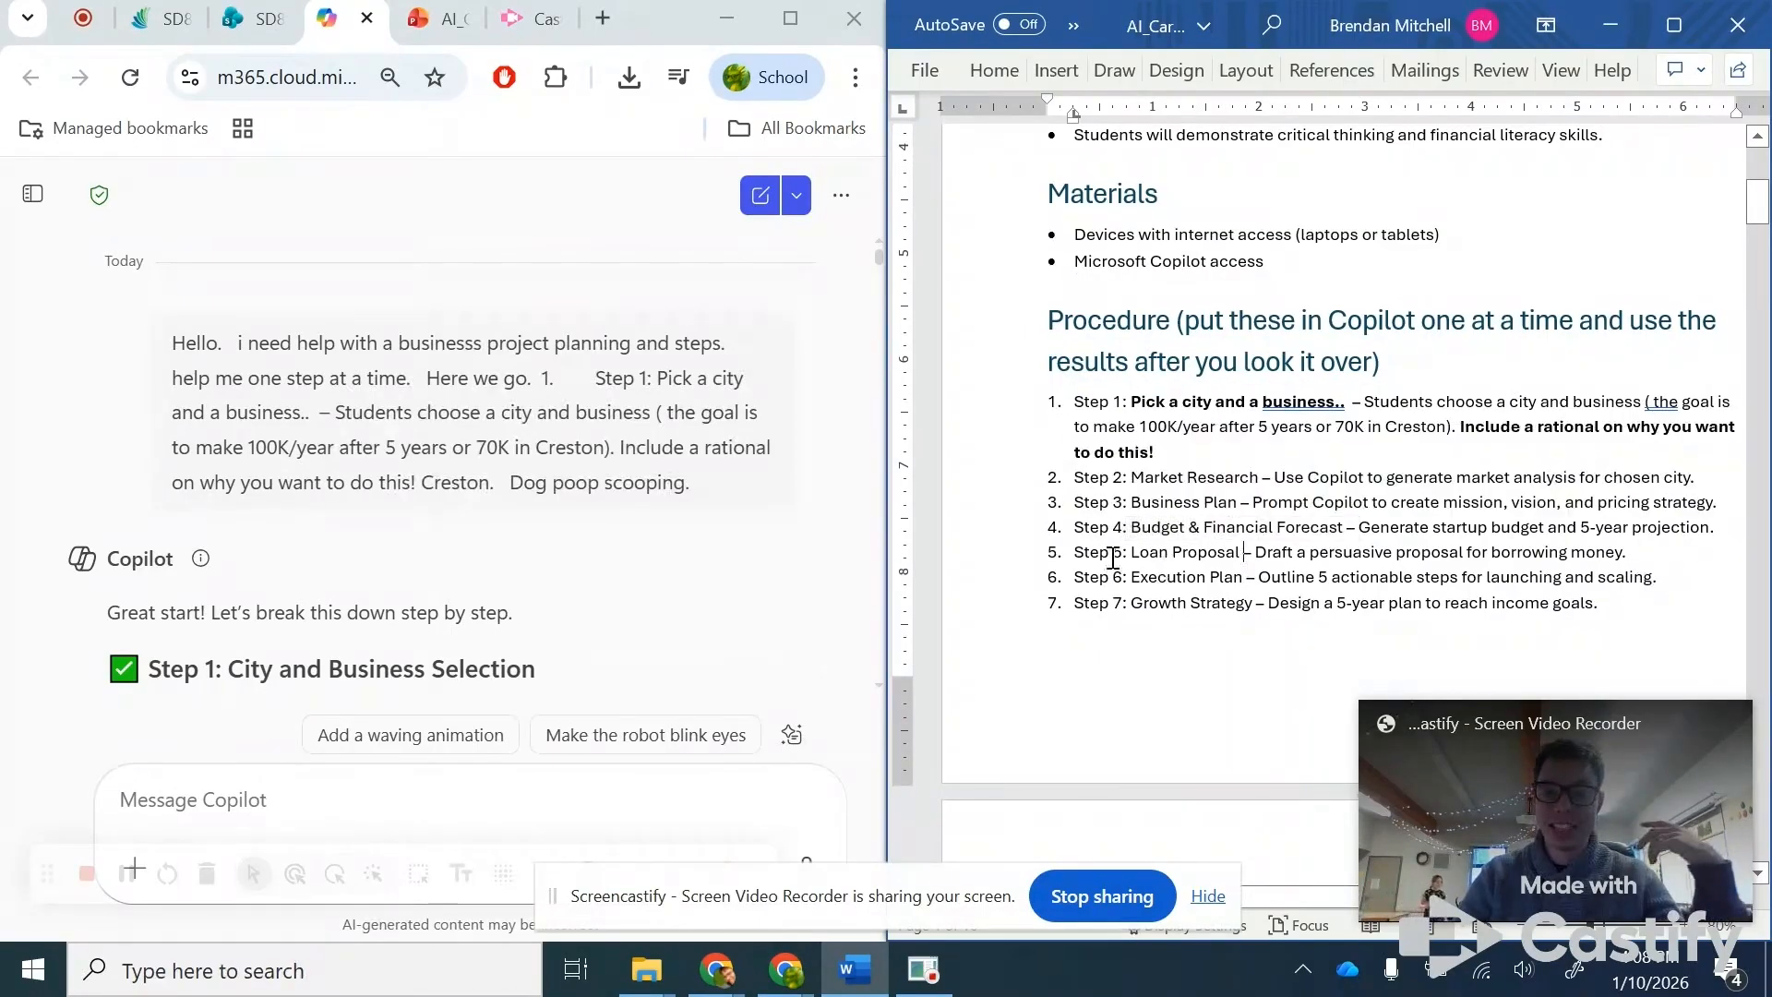
drag(1130, 552, 1305, 552)
click(1296, 552)
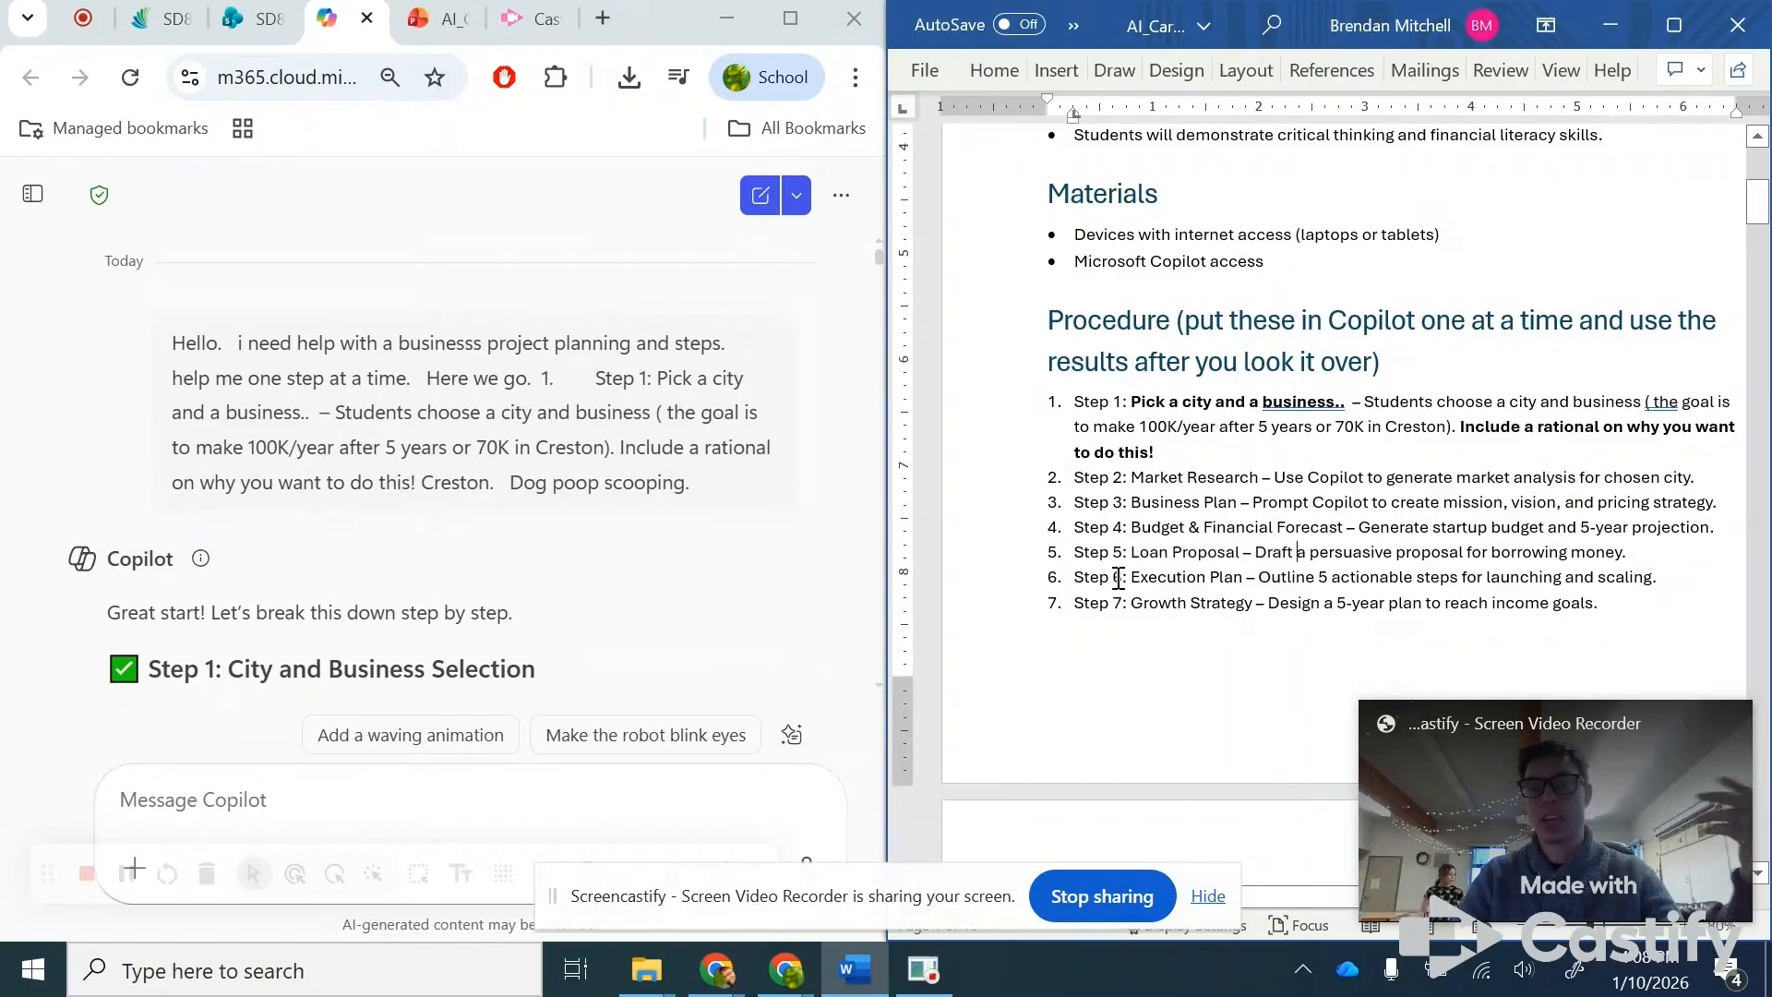
drag(1120, 577, 1408, 576)
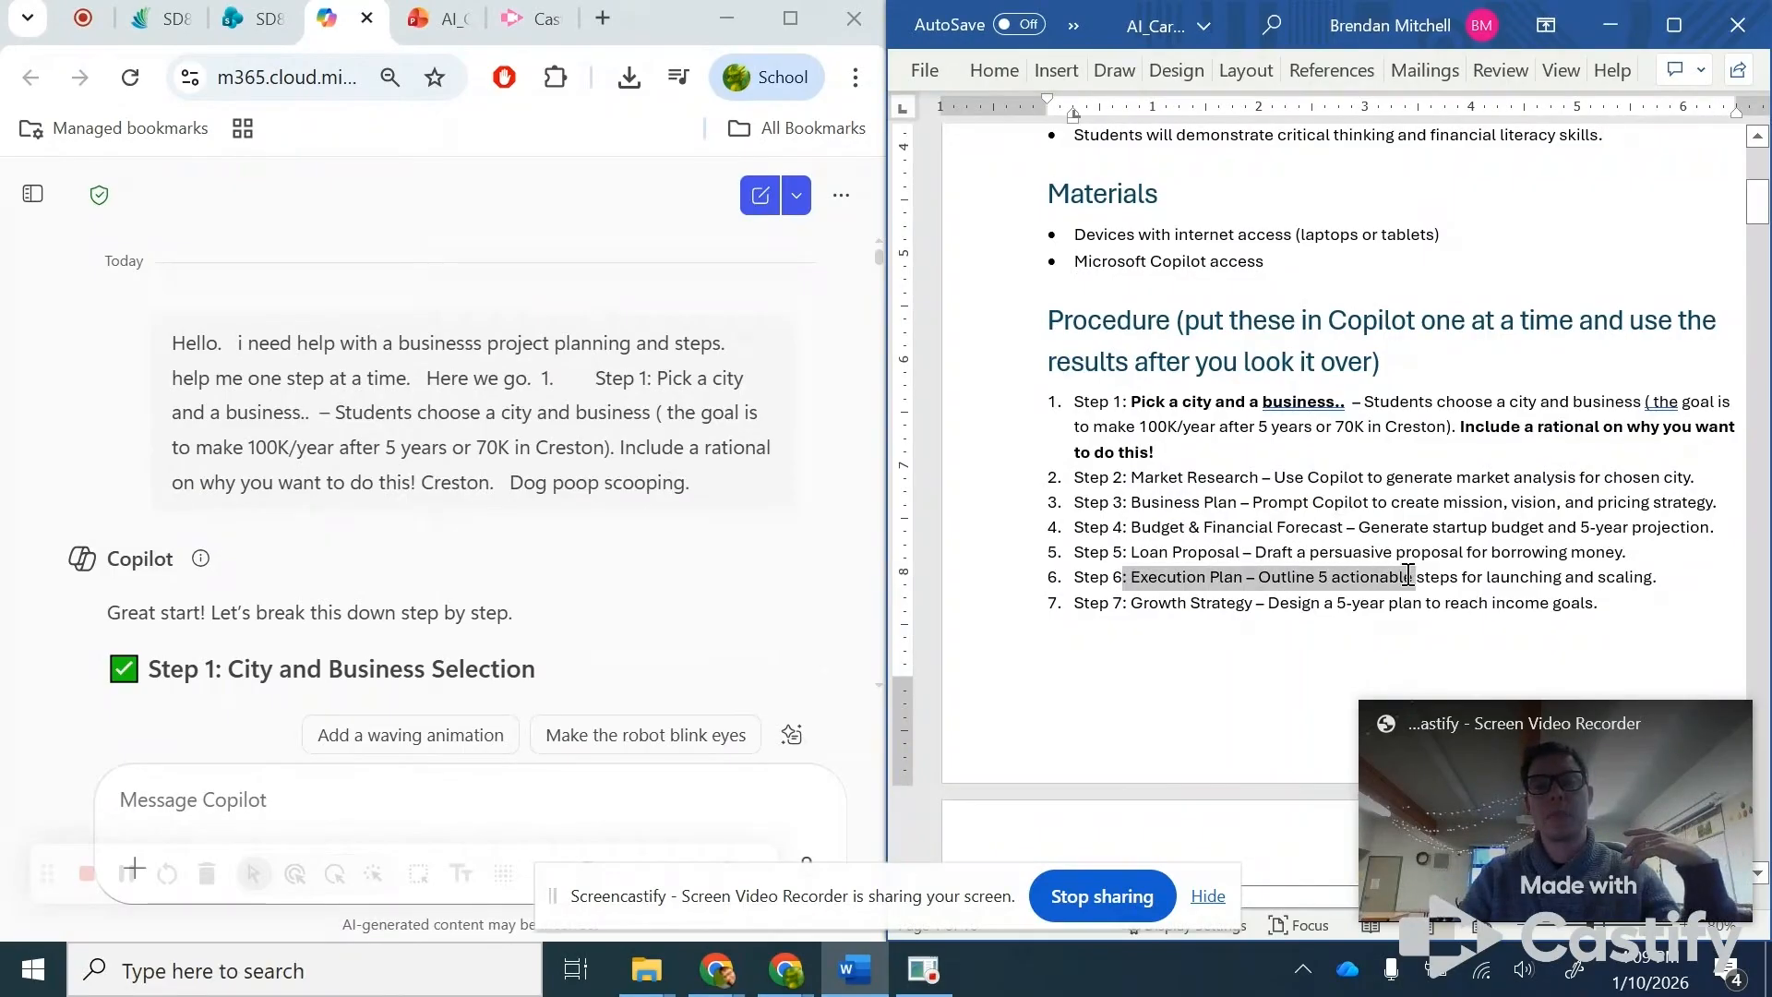
click(1244, 605)
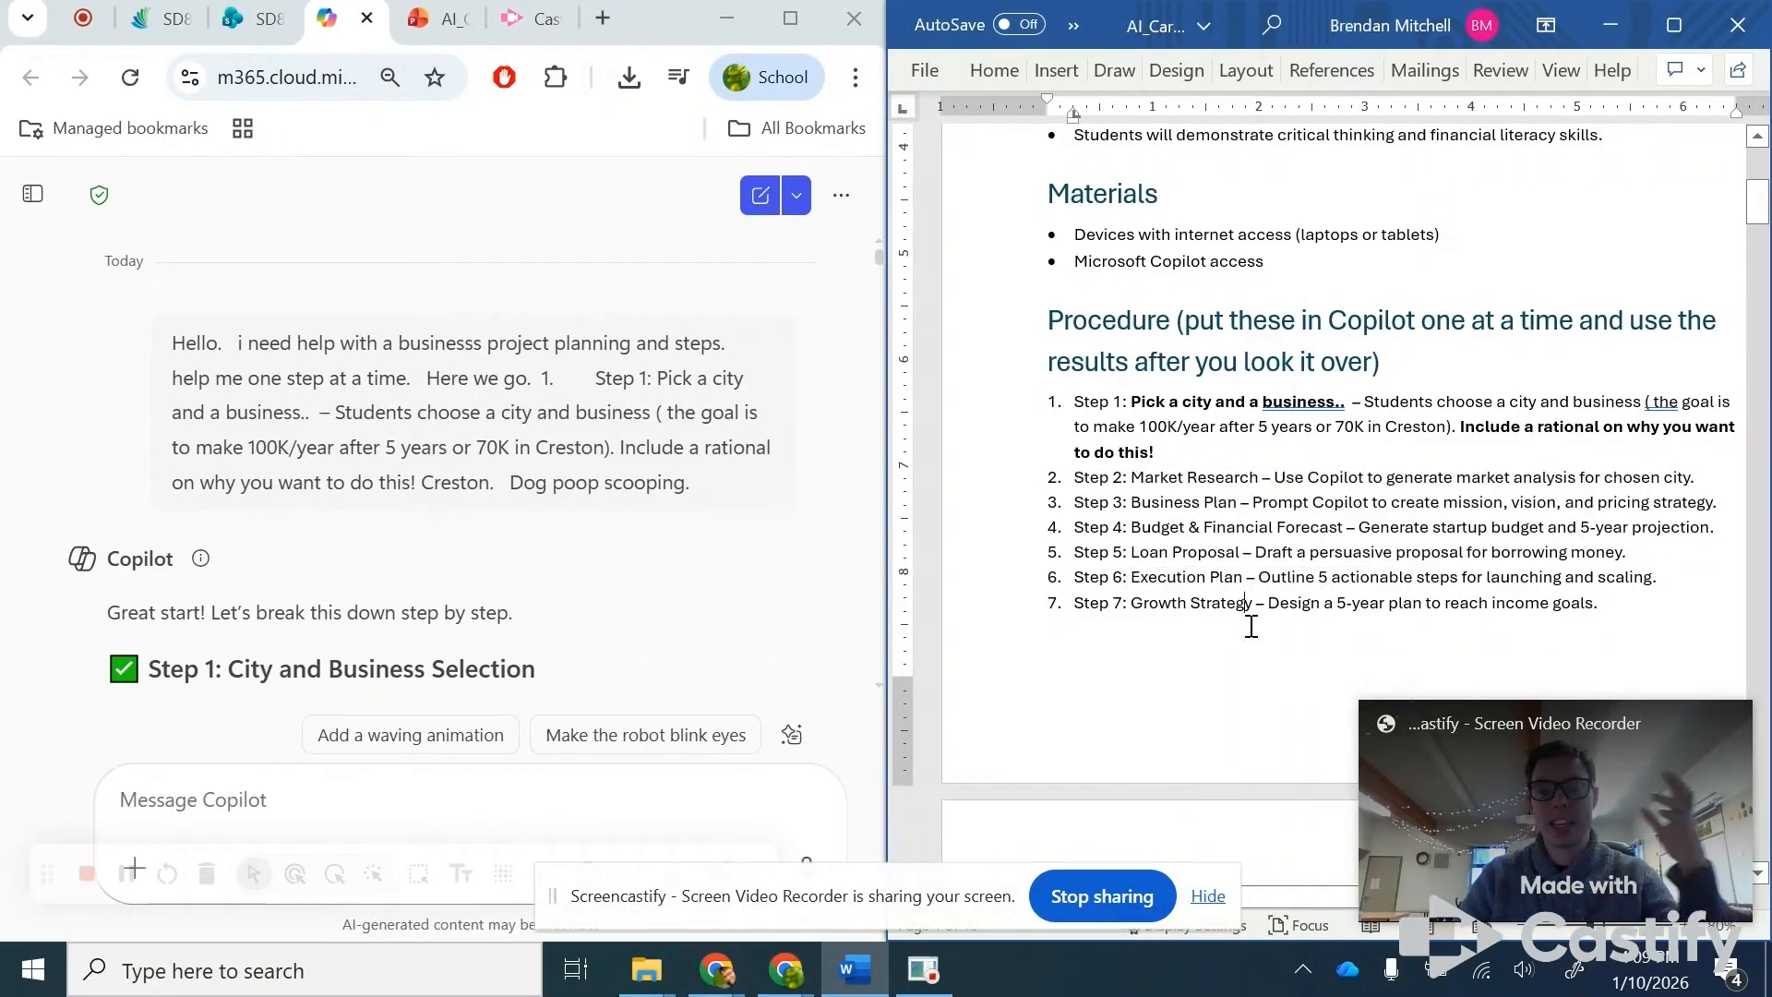
drag(1131, 607, 1558, 605)
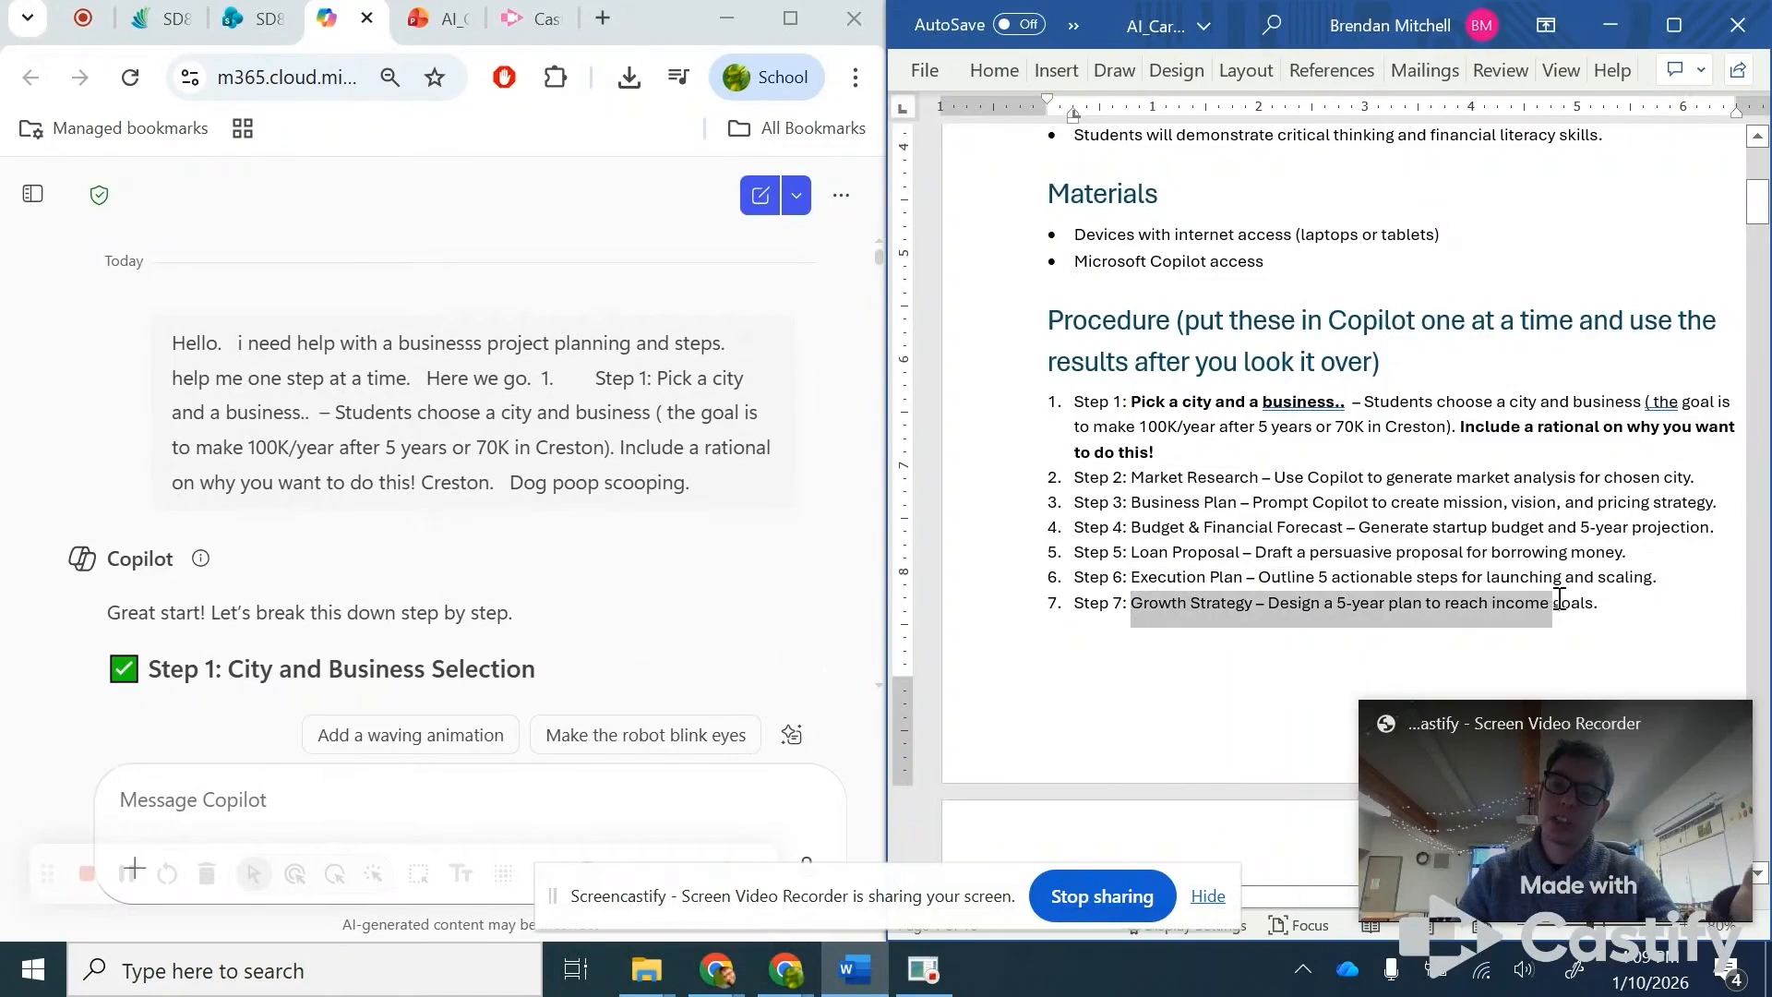
click(1556, 603)
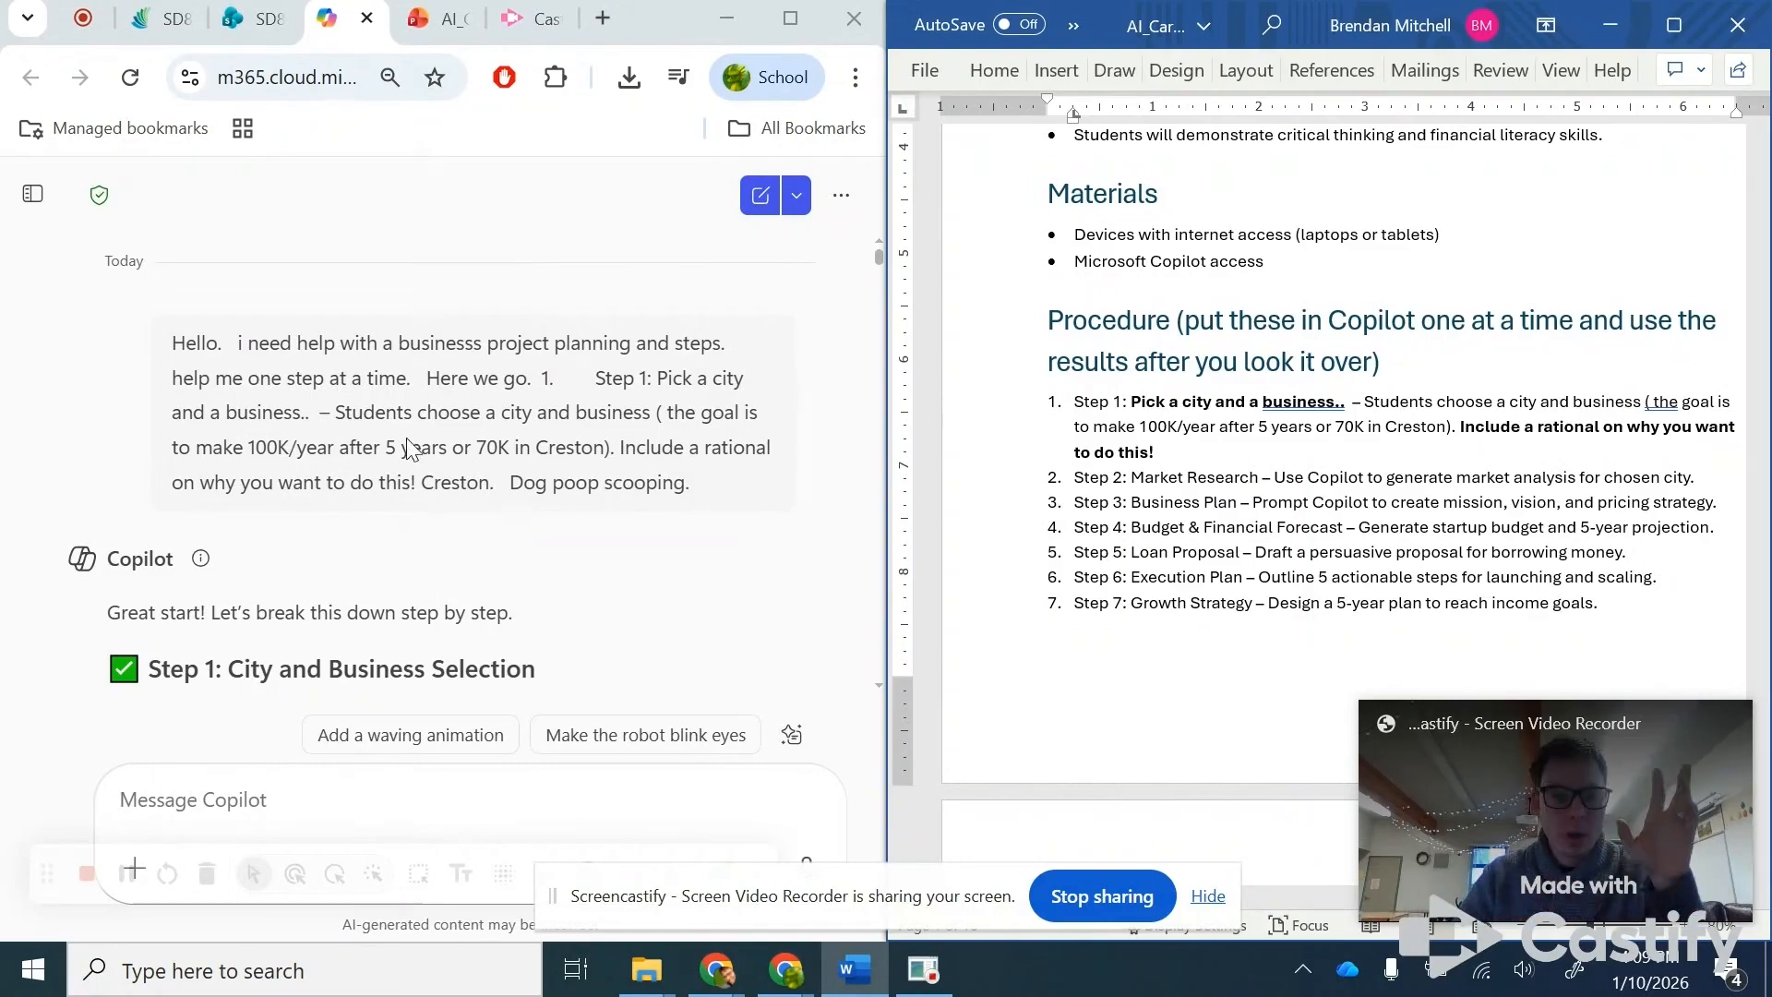
- Examine the opening Copilot prompt, including its one-step-at-a-time request, the Step 1 instructions and the chosen business
drag(175, 344, 723, 499)
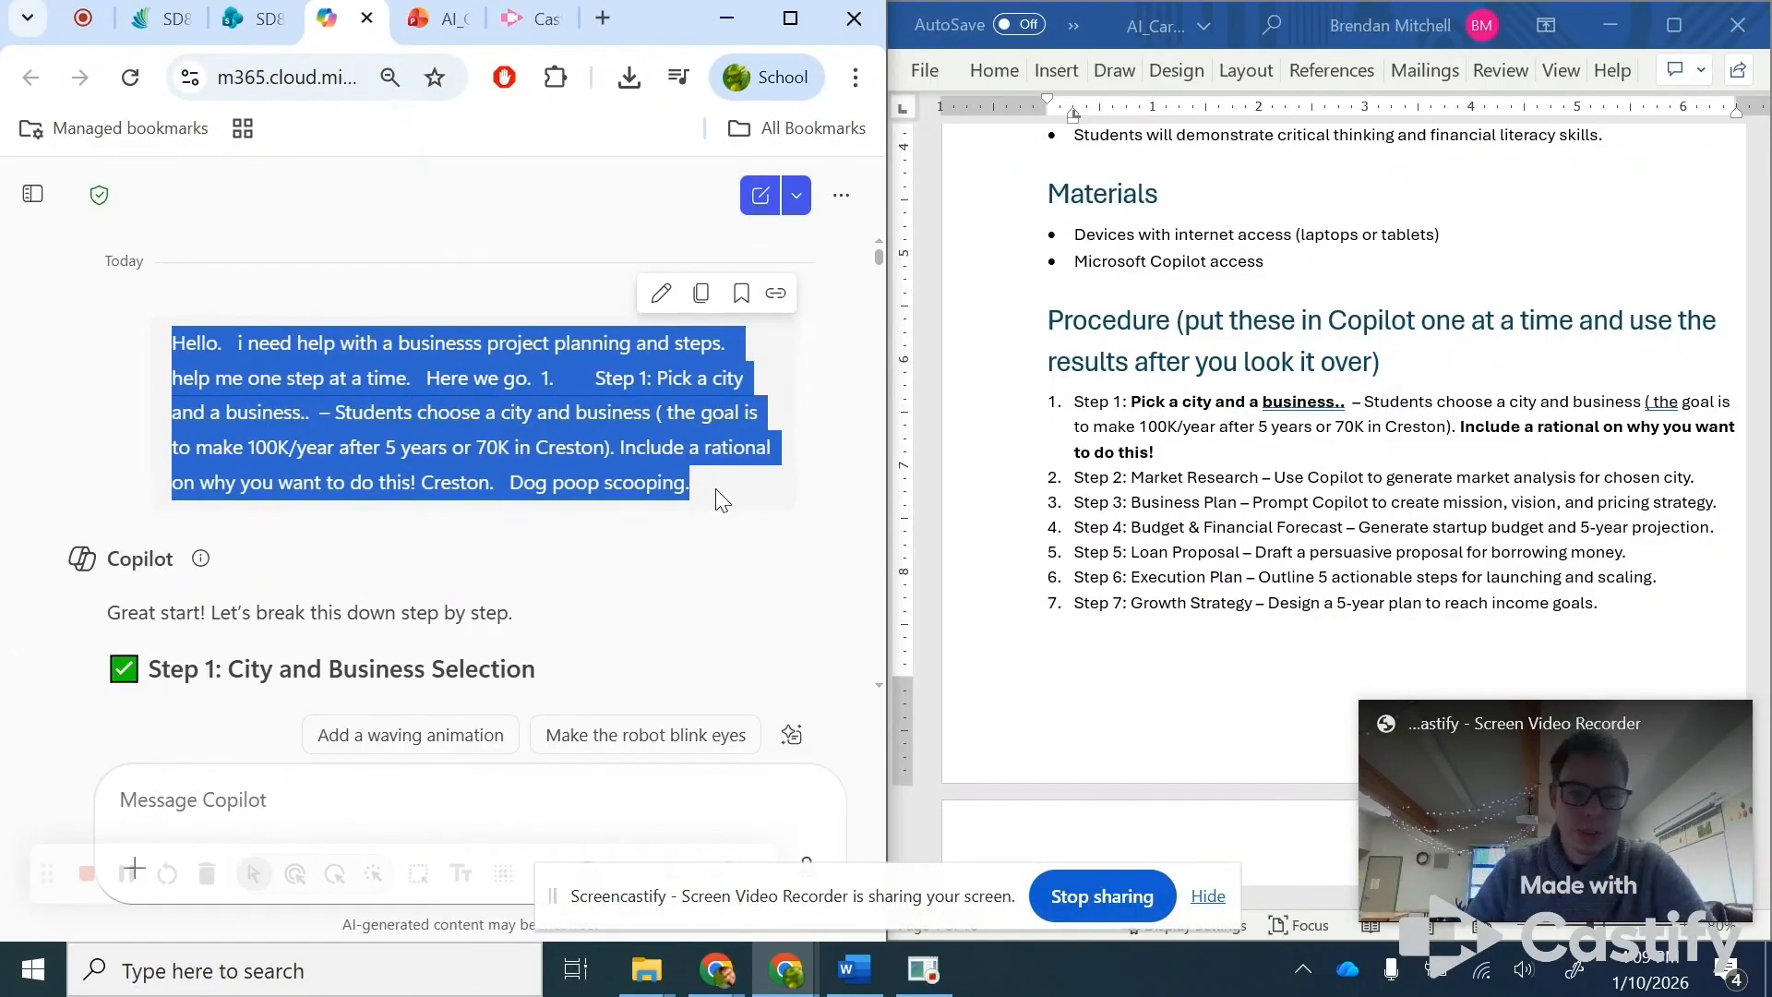
click(384, 407)
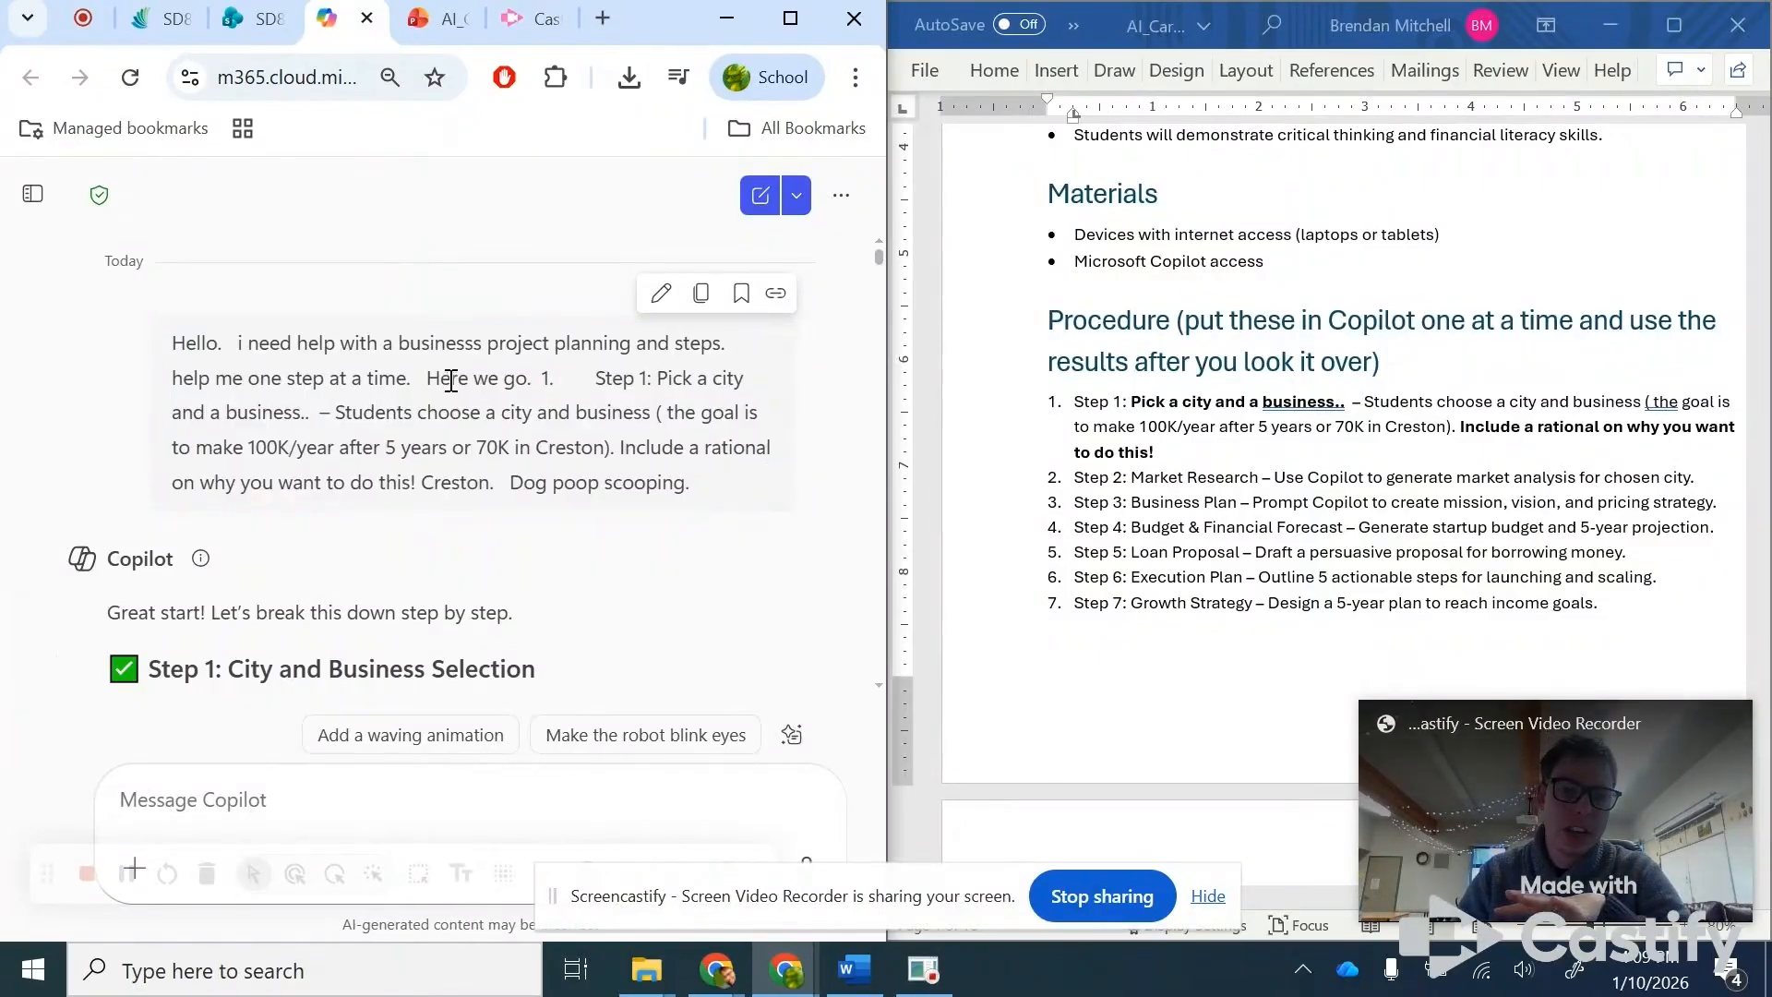
drag(430, 379, 753, 380)
click(753, 406)
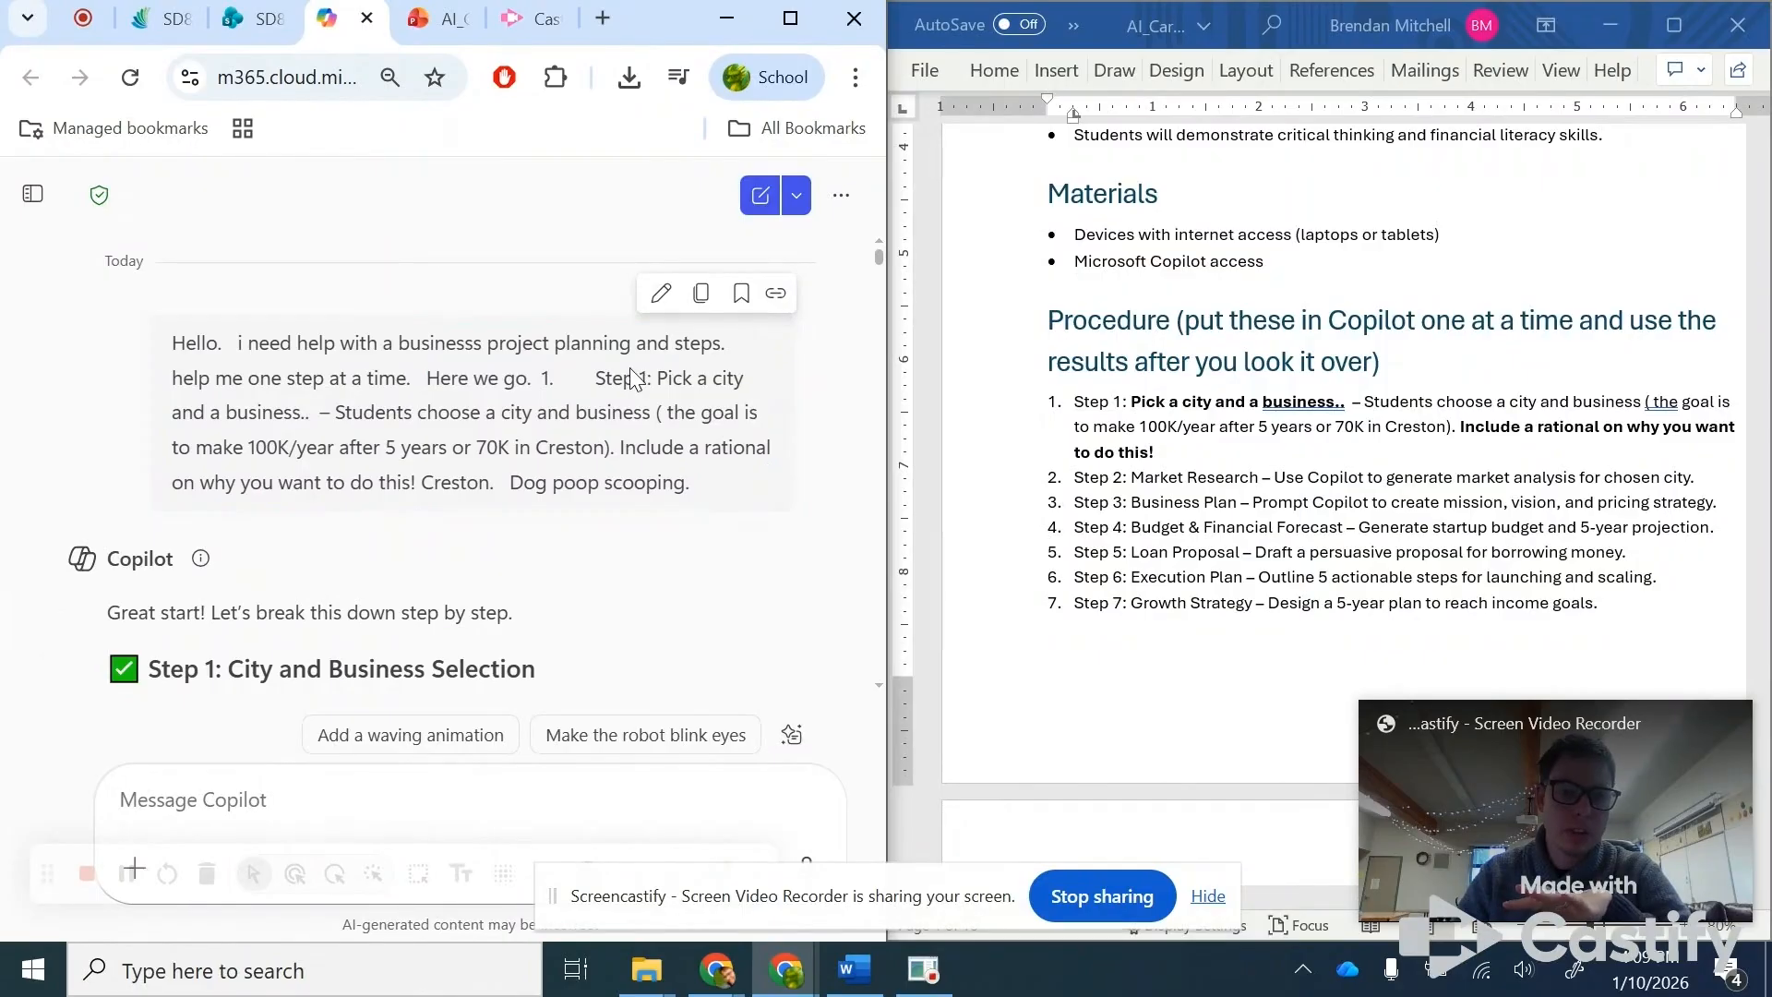
drag(588, 385, 756, 412)
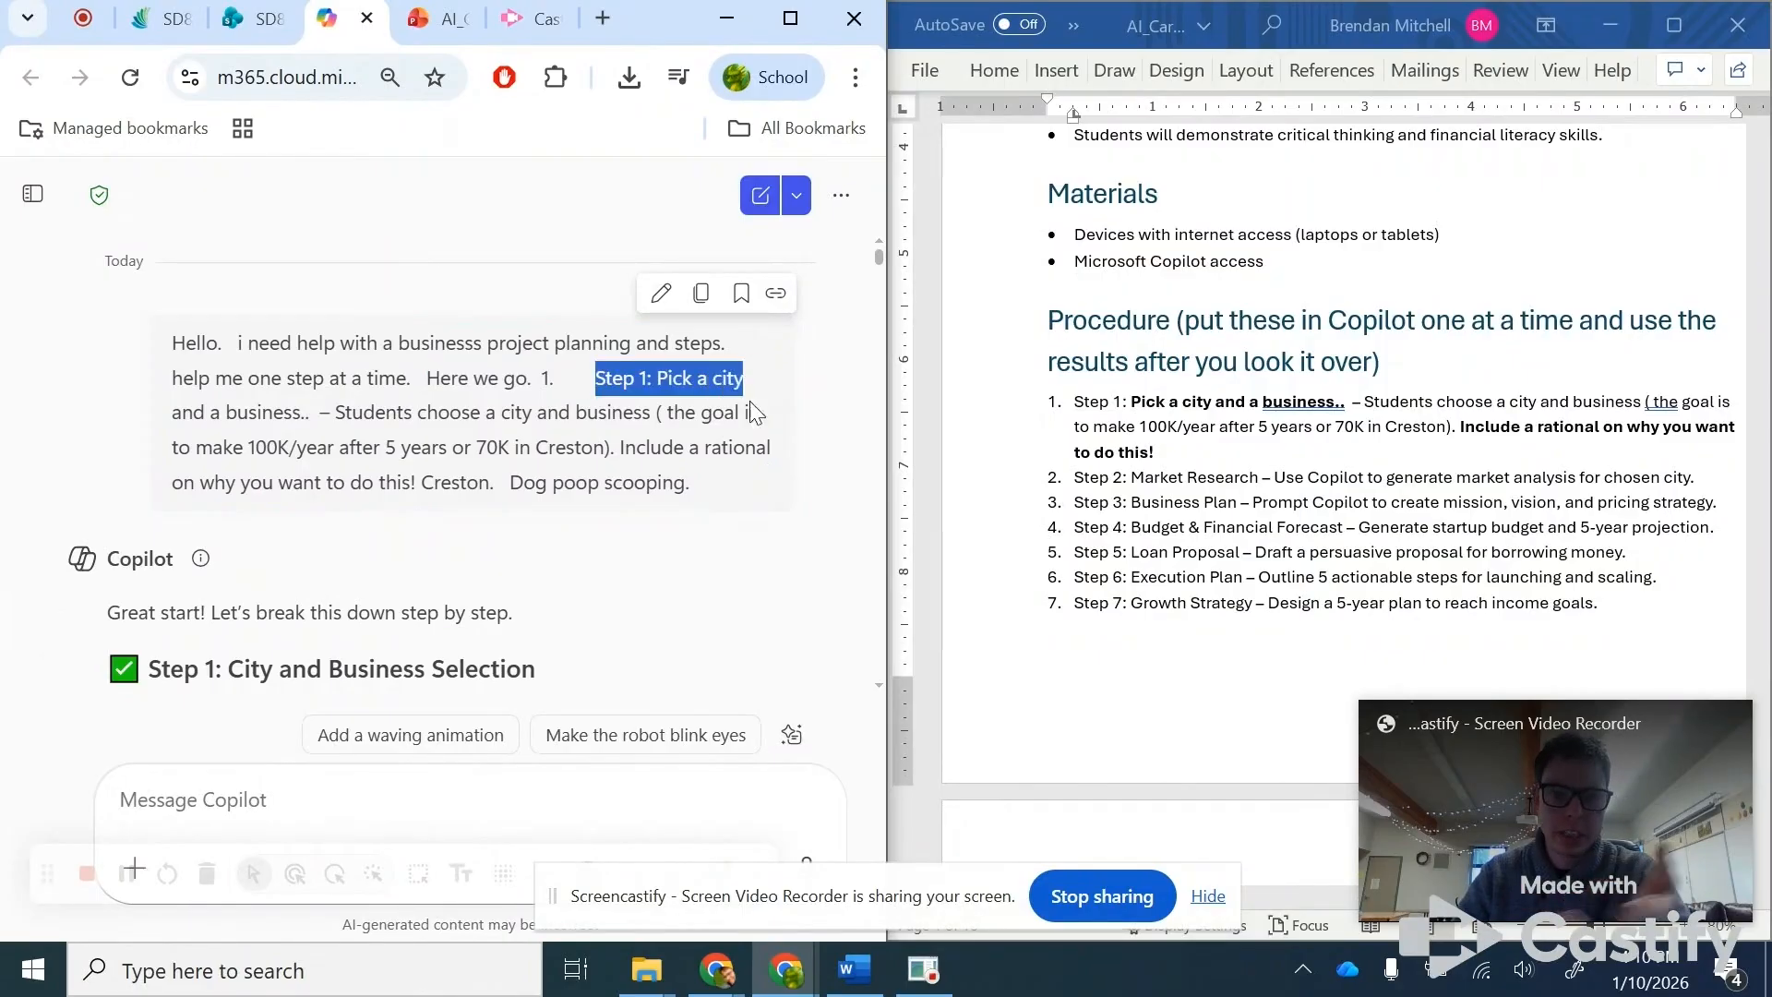
click(722, 449)
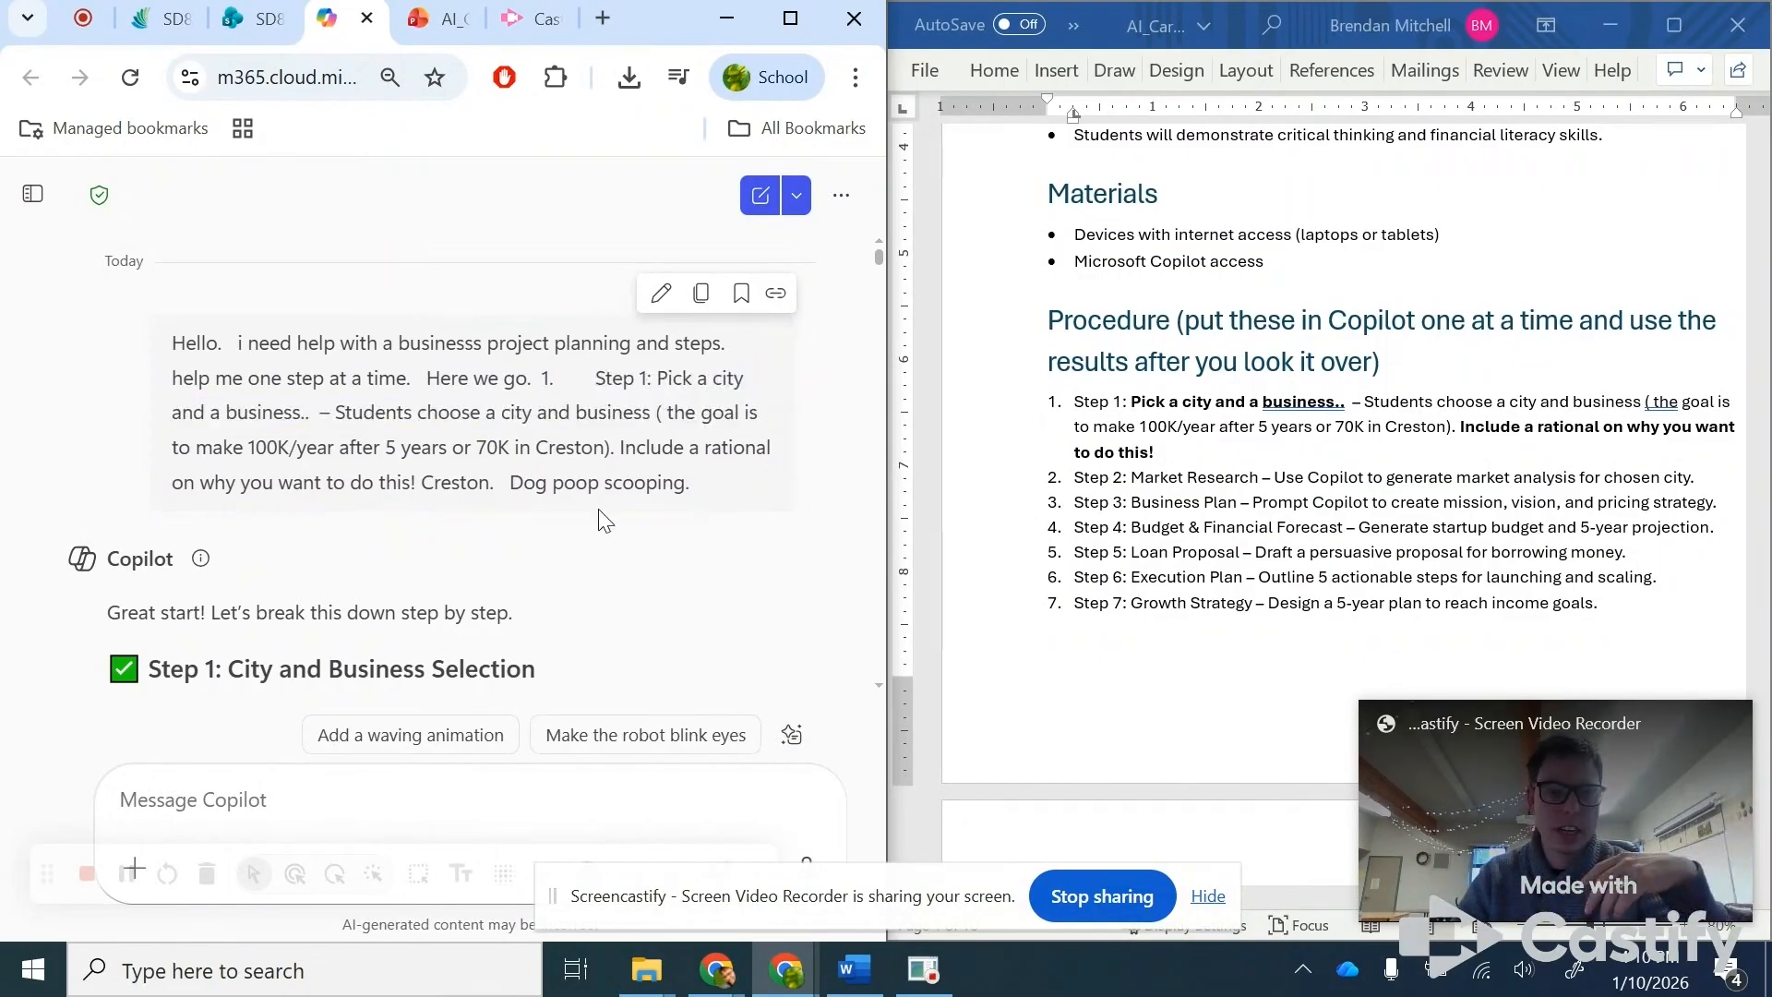
drag(506, 487, 728, 486)
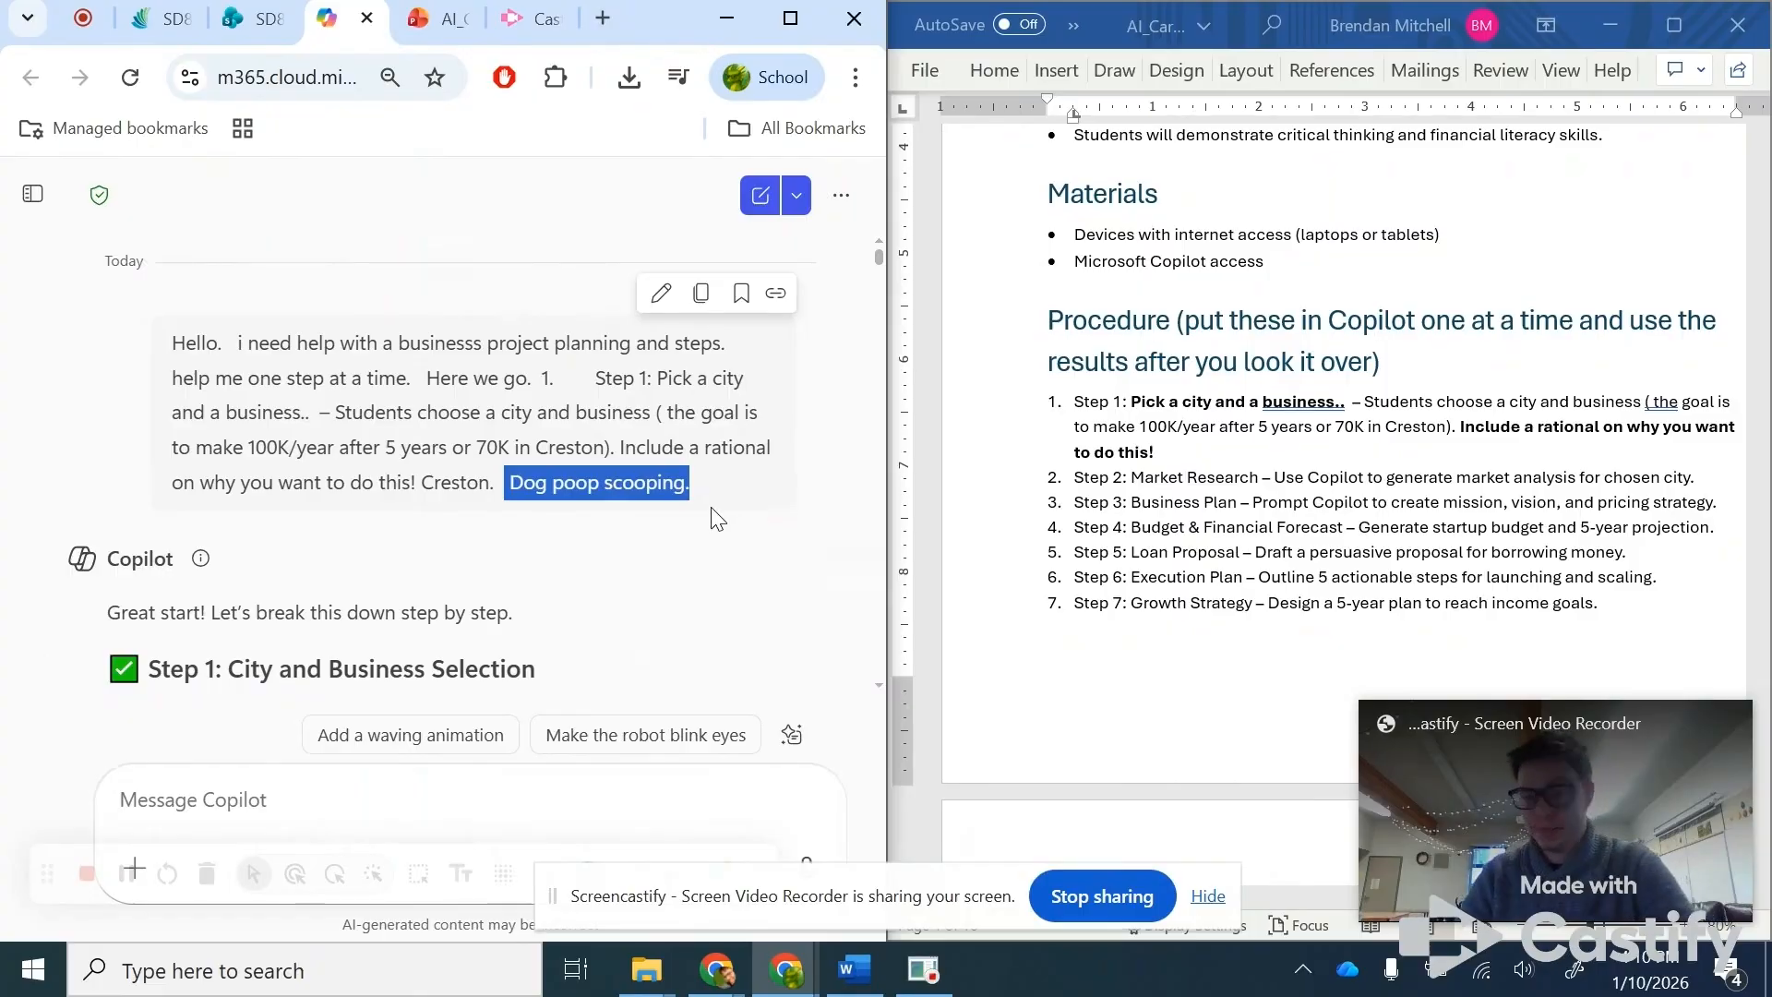
click(625, 482)
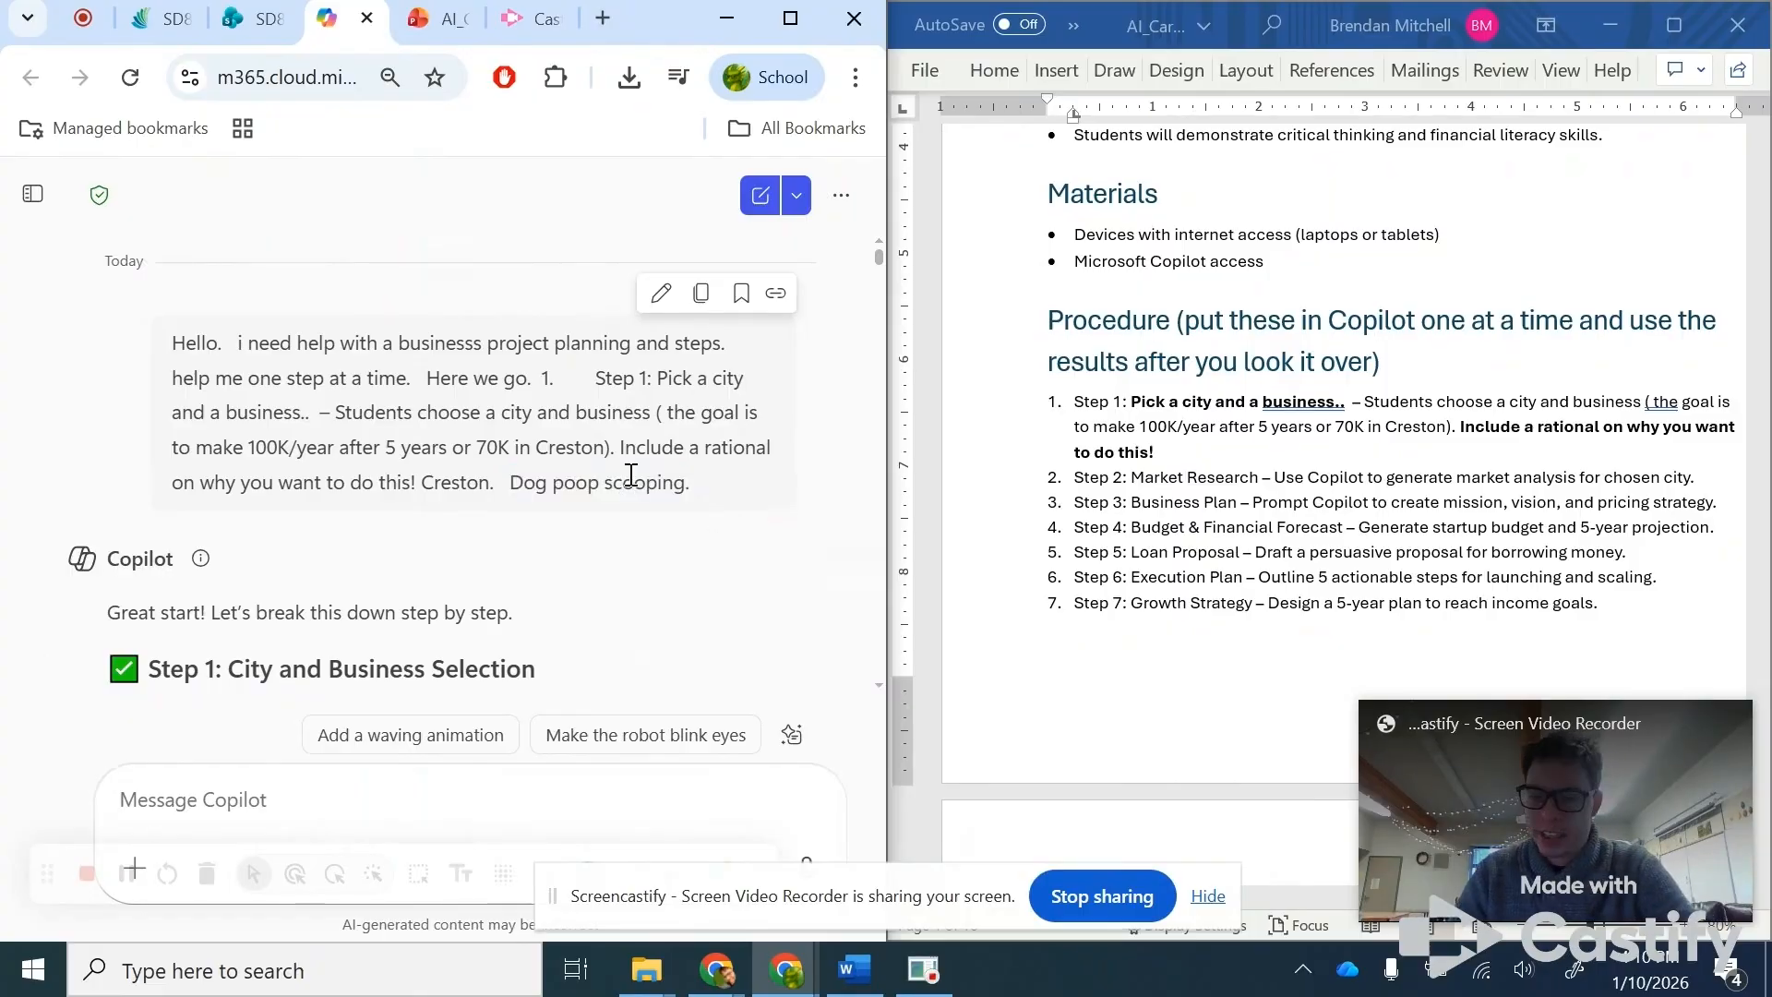
- Compare Copilot's Step 1 city and business selection answer with the Step 1 section and rationale in the Word document
scroll(630, 475, down, 2)
drag(229, 532, 456, 540)
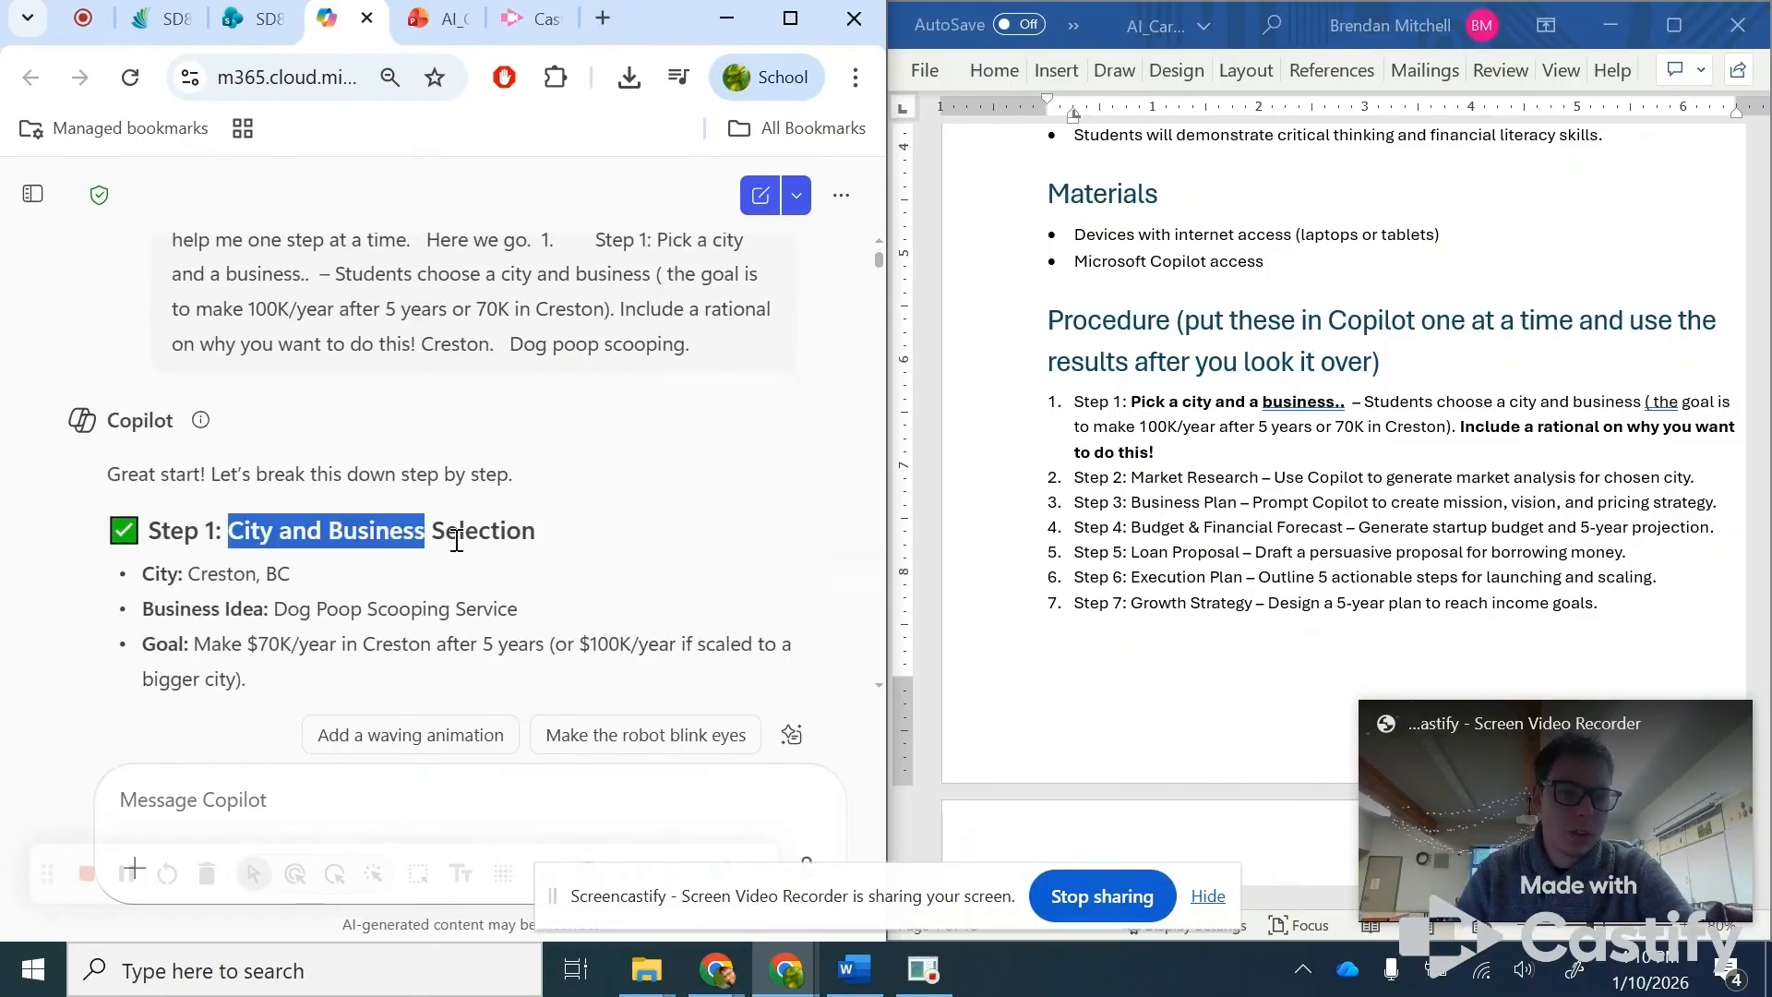
click(467, 540)
drag(258, 537, 551, 550)
click(551, 550)
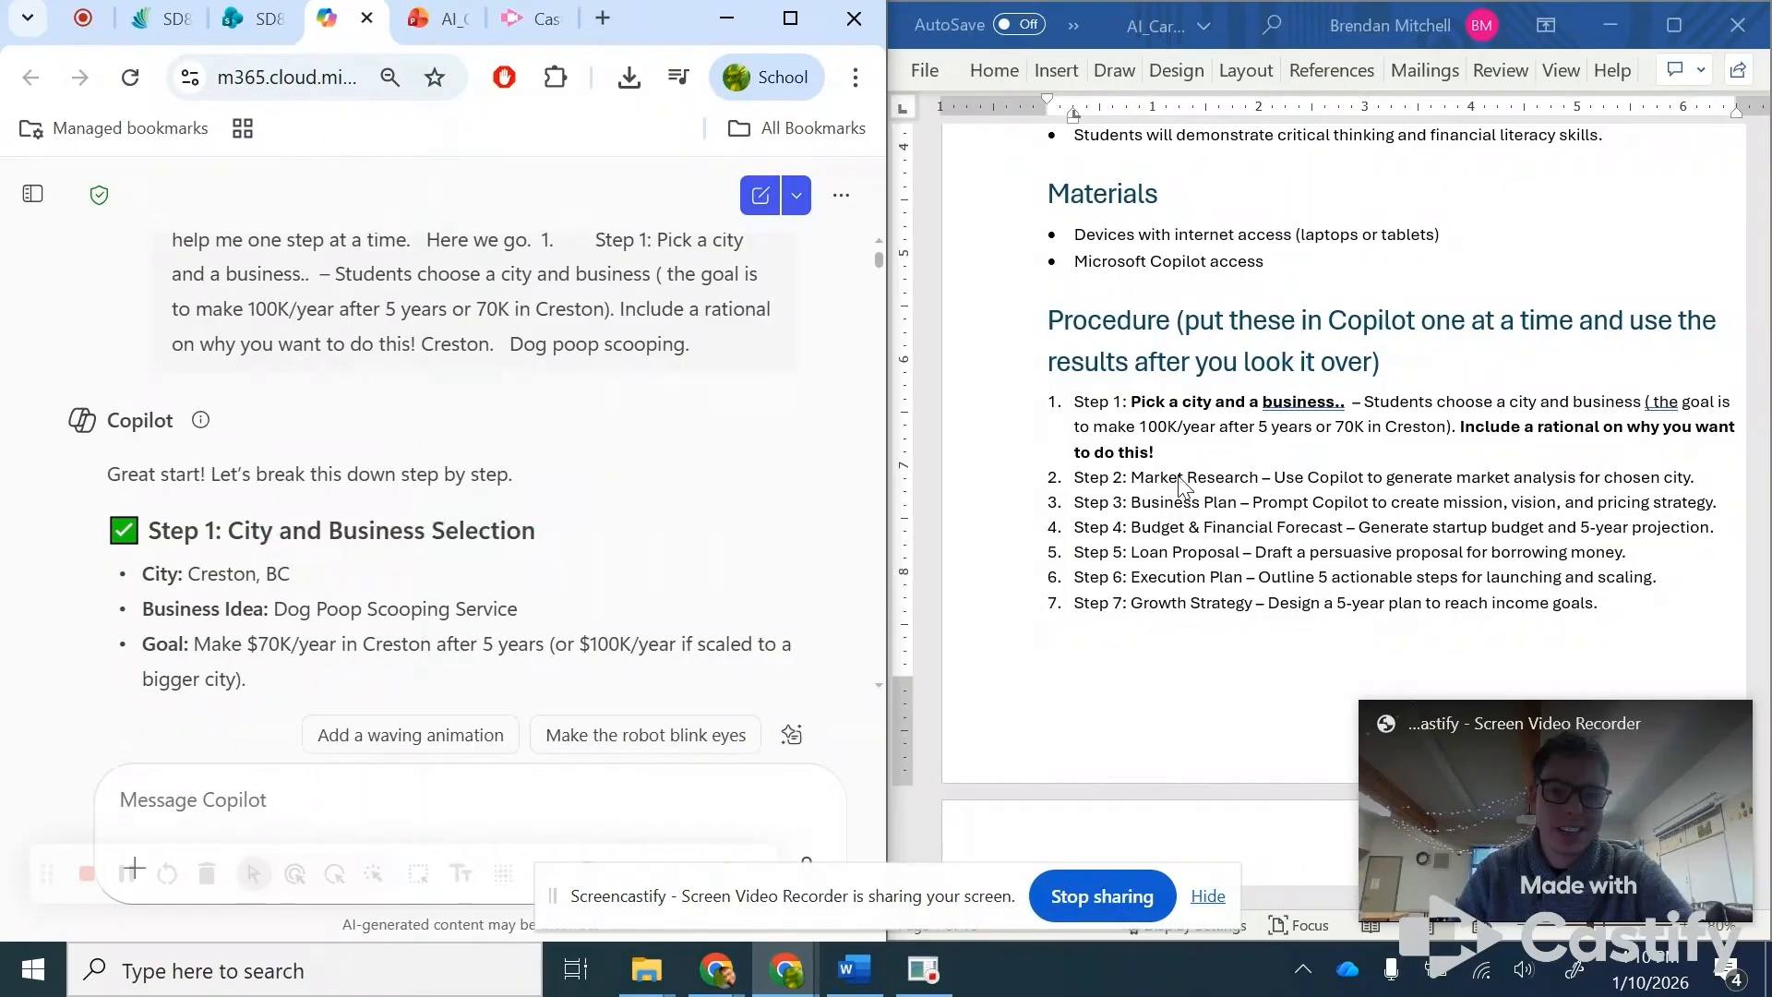
scroll(1283, 498, down, 3)
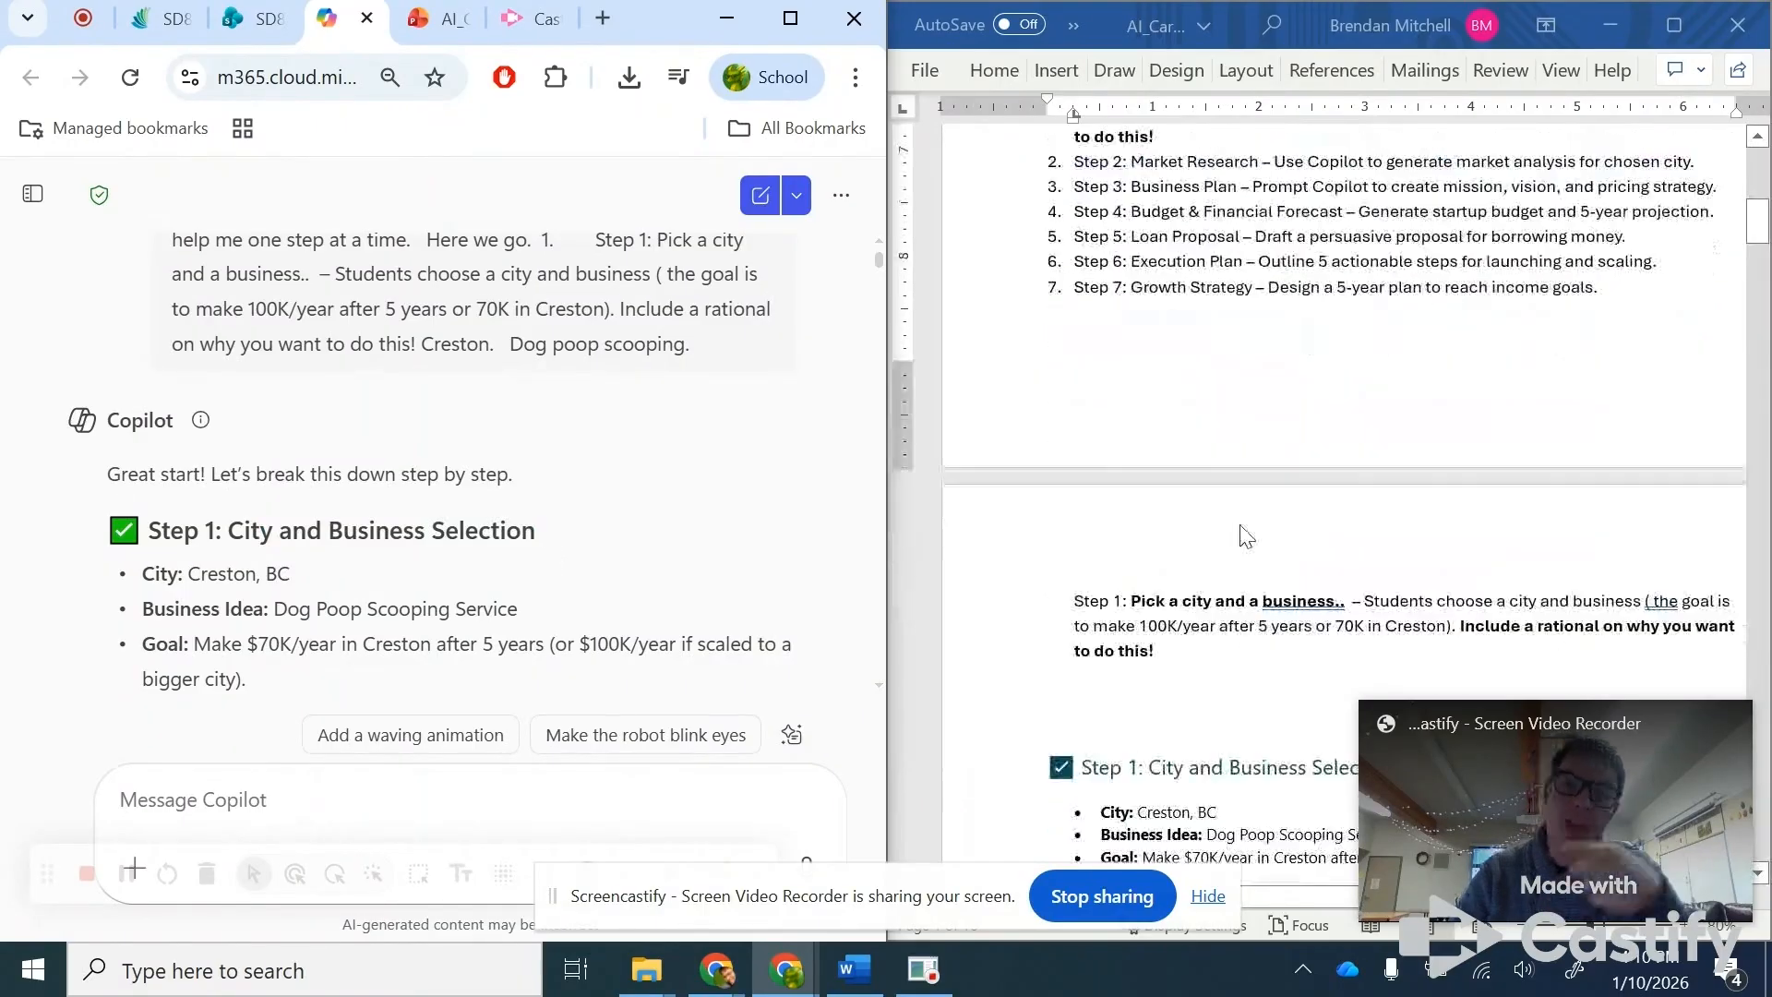
scroll(1245, 536, down, 1)
click(1061, 511)
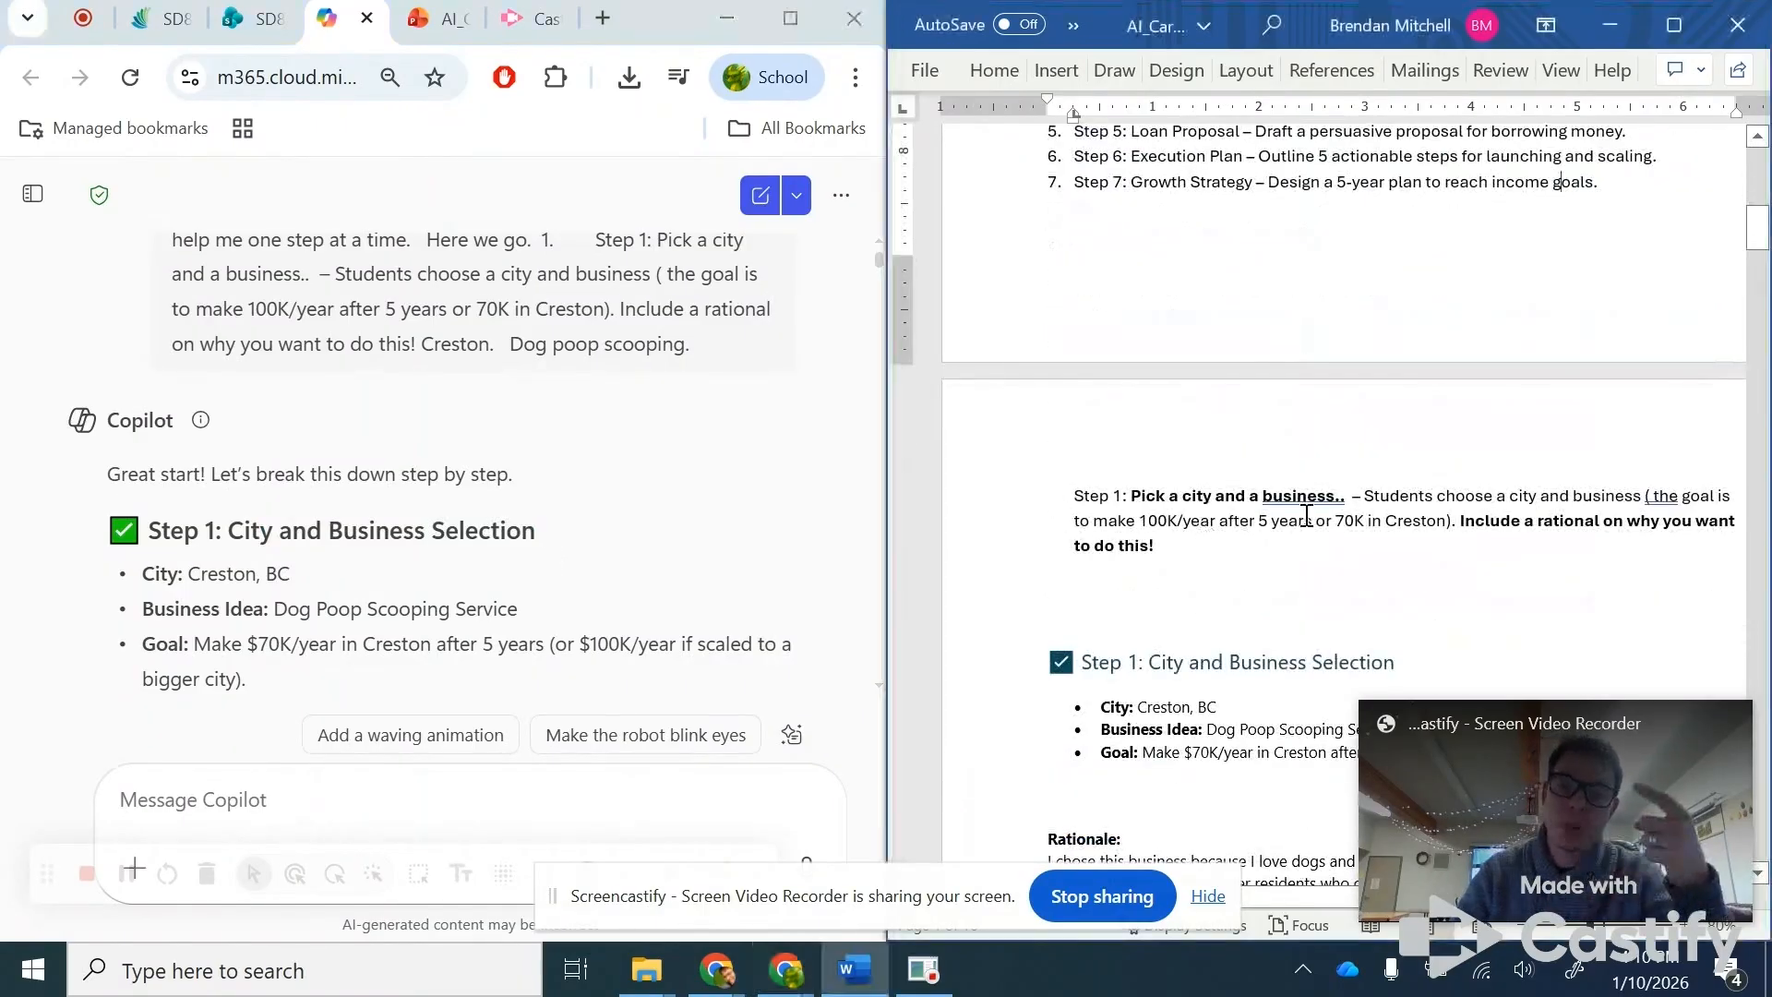
click(1269, 523)
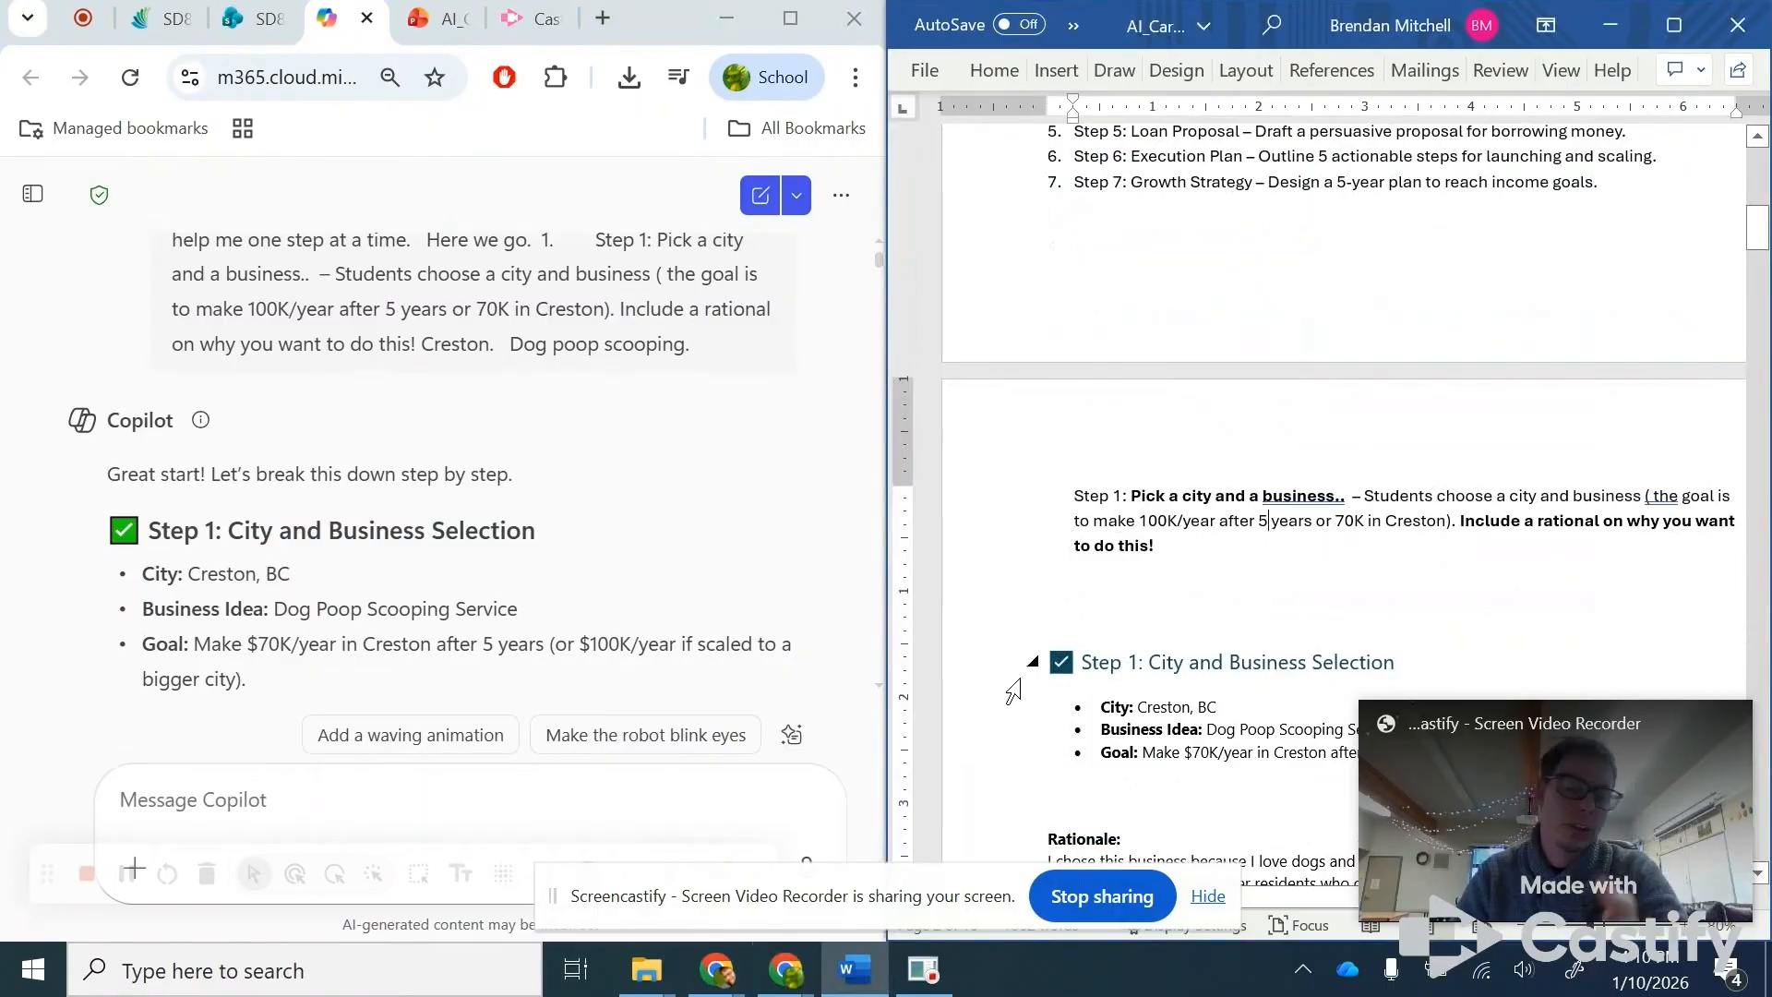
scroll(1171, 622, down, 2)
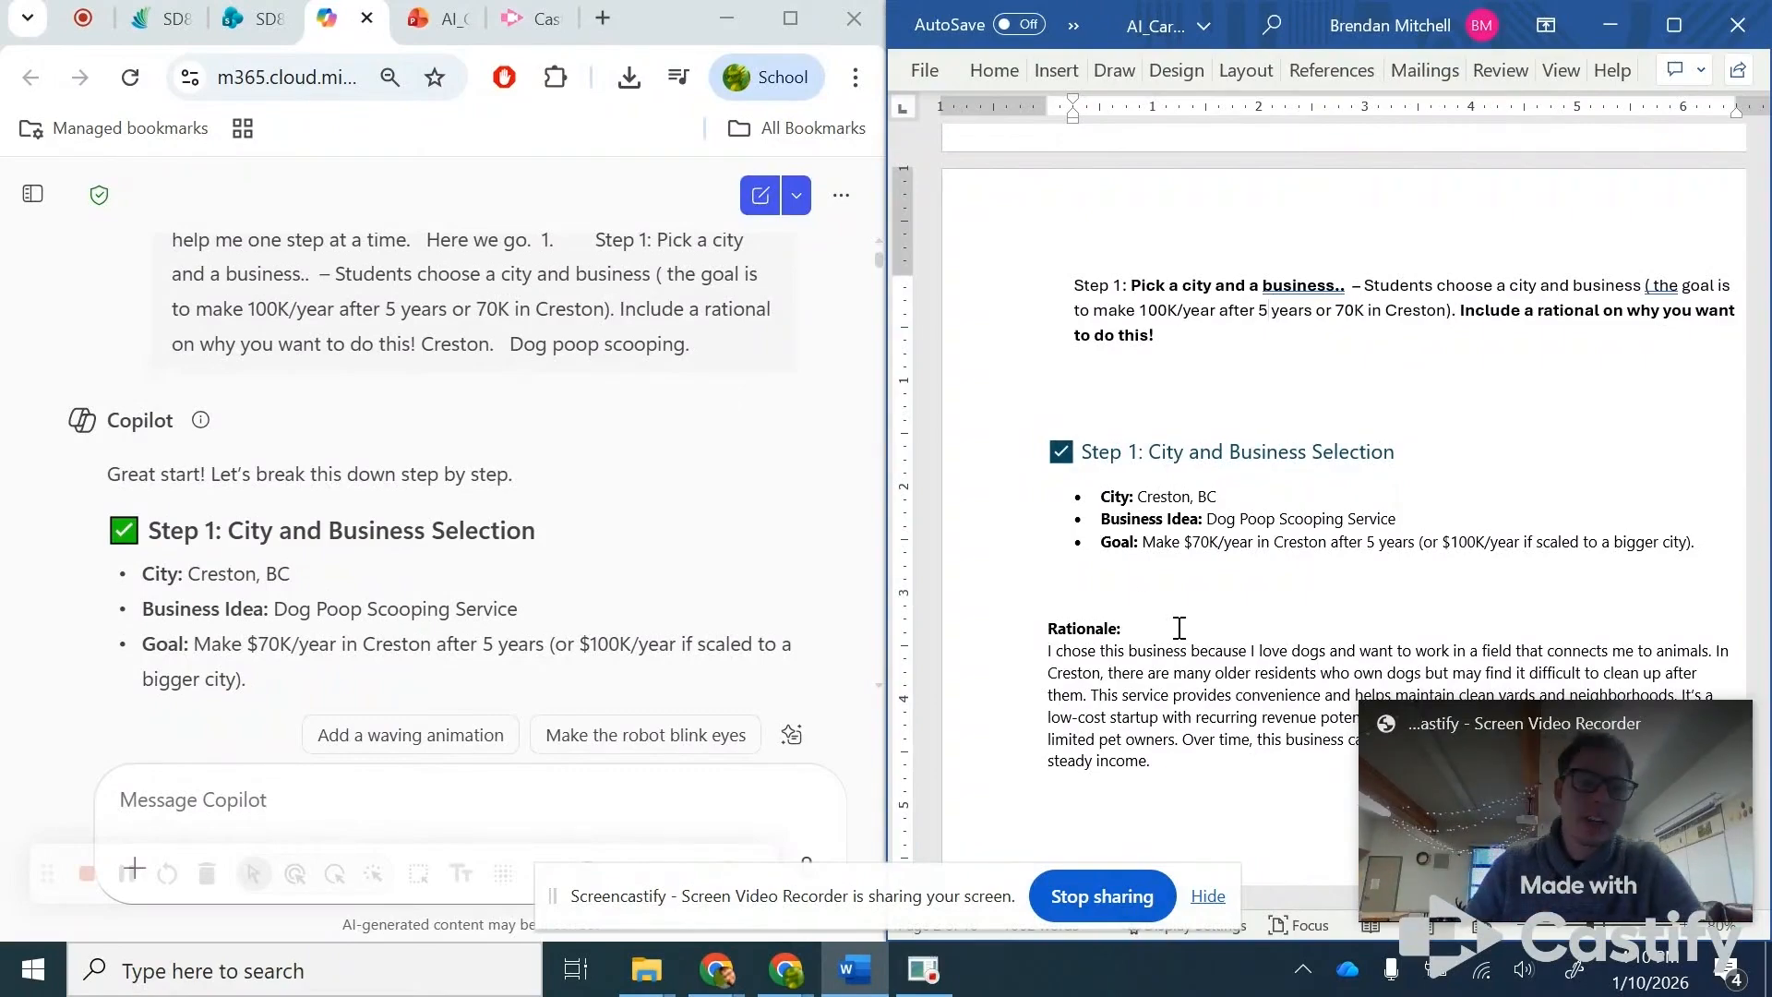
scroll(478, 589, down, 1)
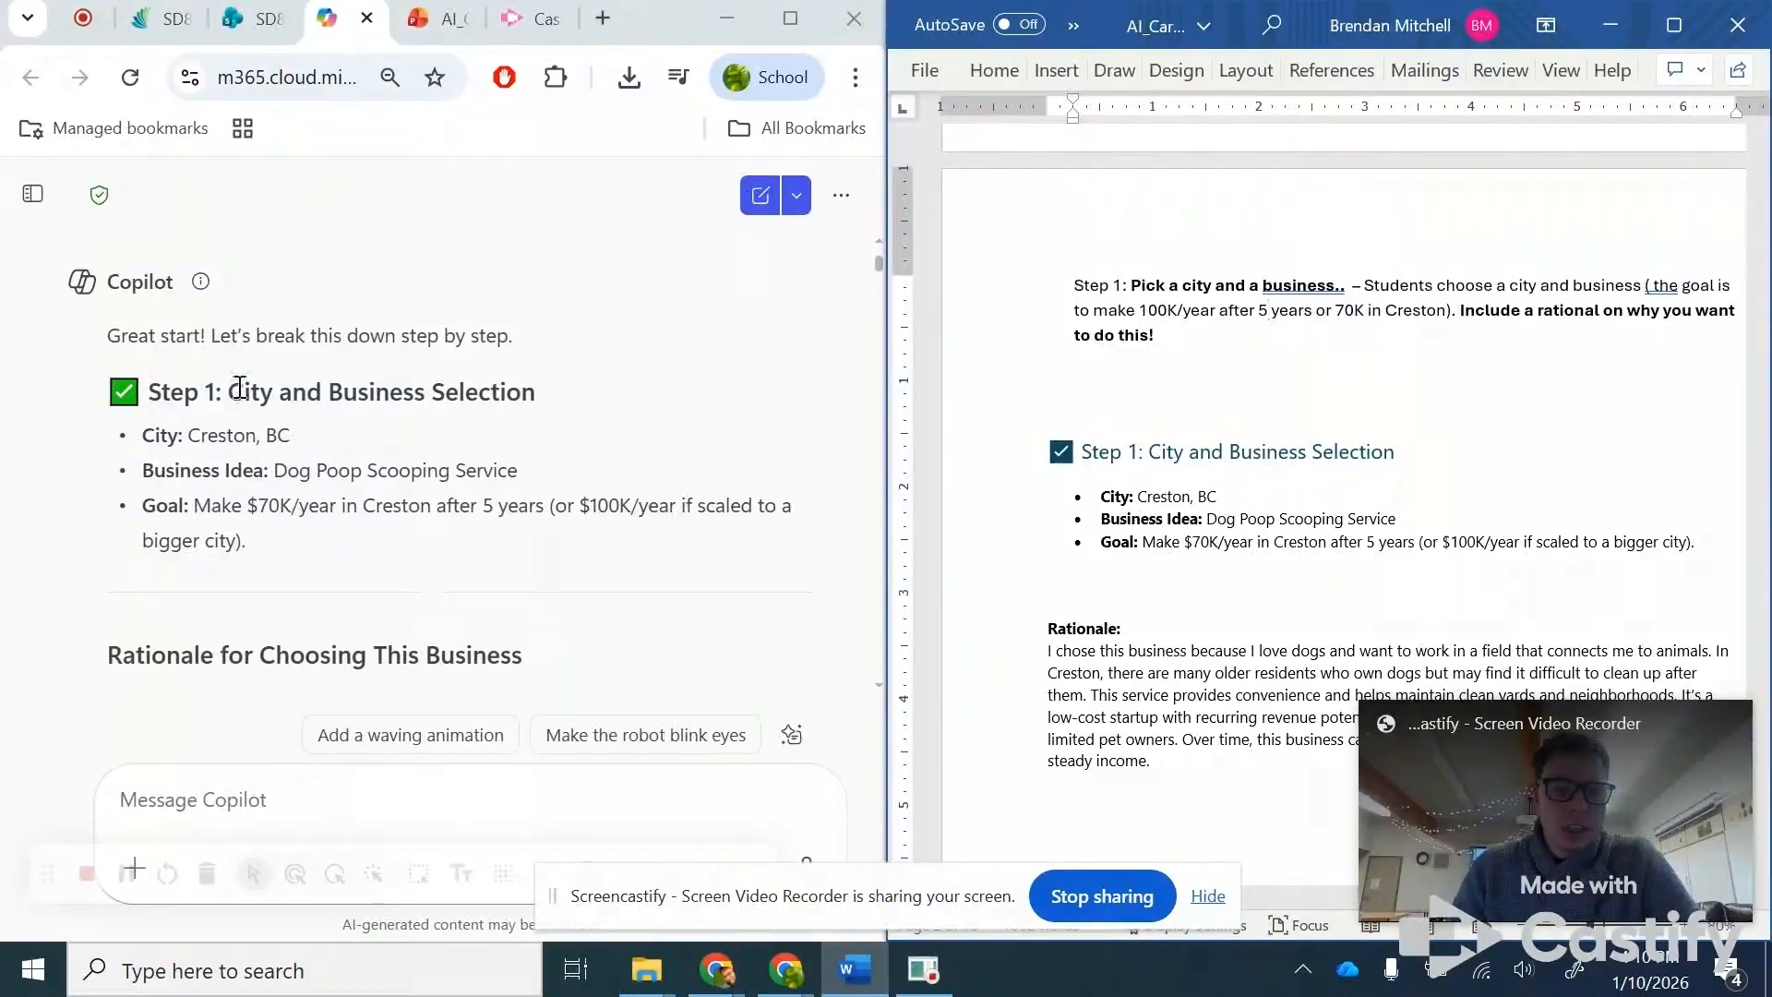
drag(199, 397, 574, 498)
click(568, 499)
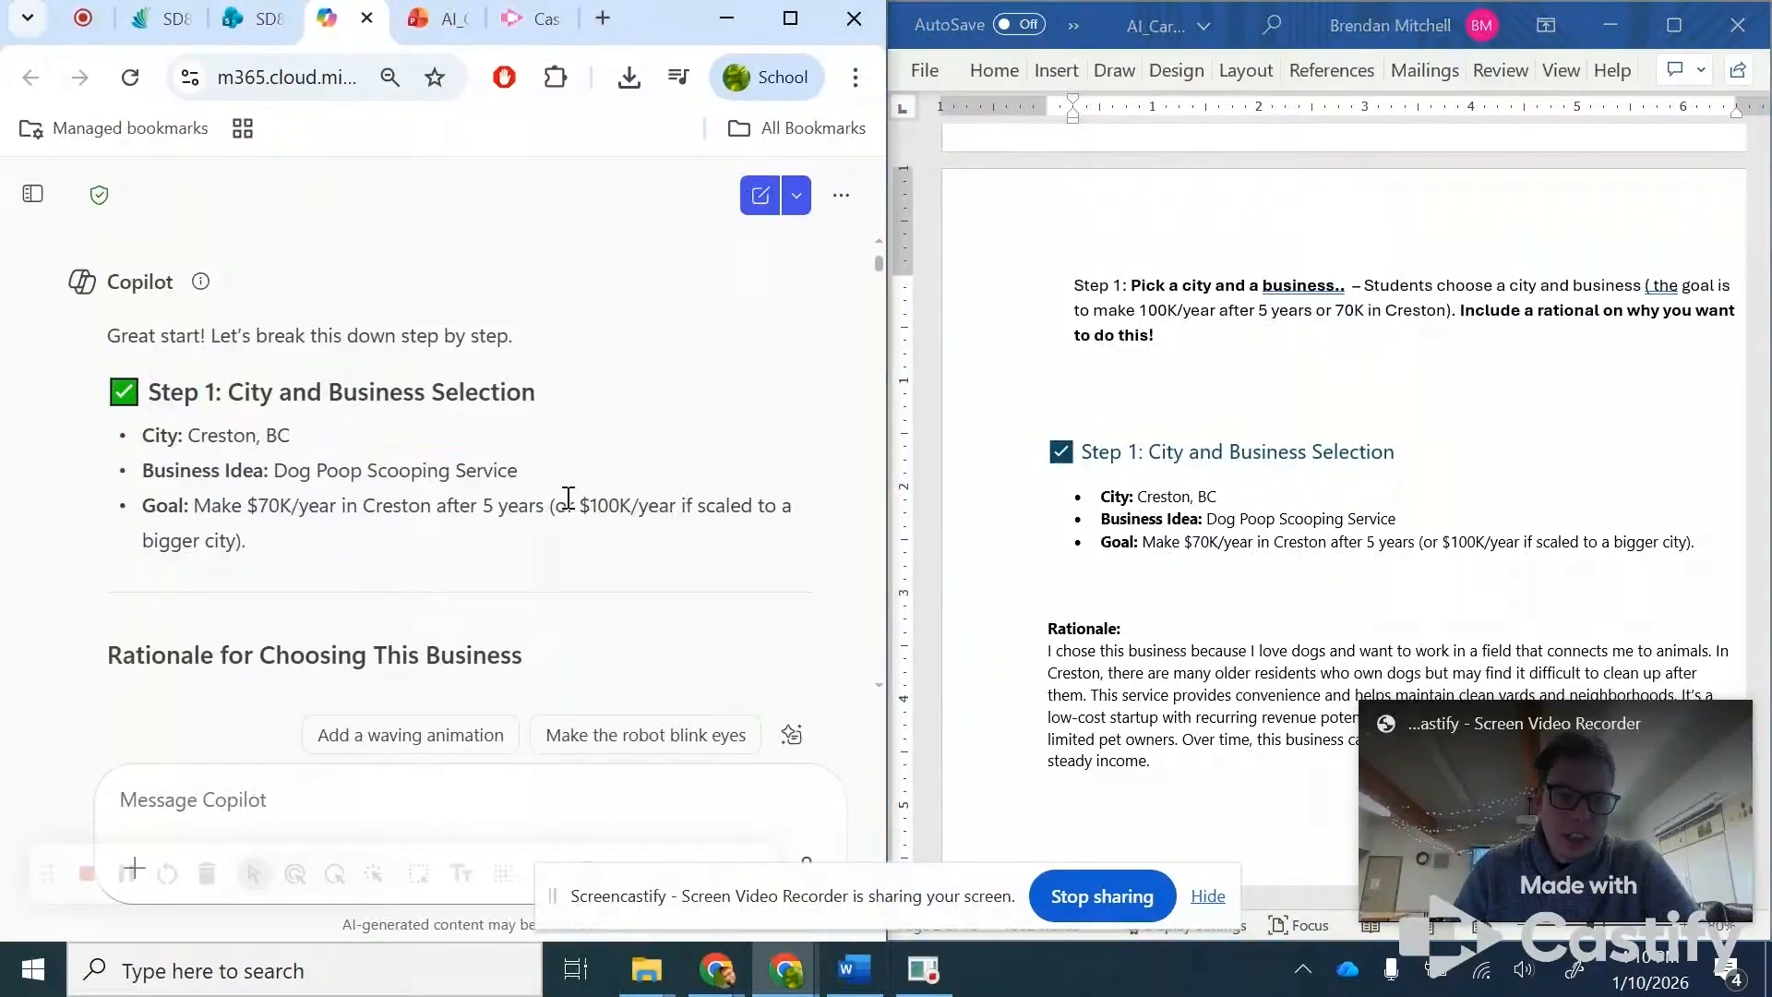
- Read Copilot's income goal for Creston and its suggested rationale points for choosing the dog poop scooping business
drag(194, 506, 759, 540)
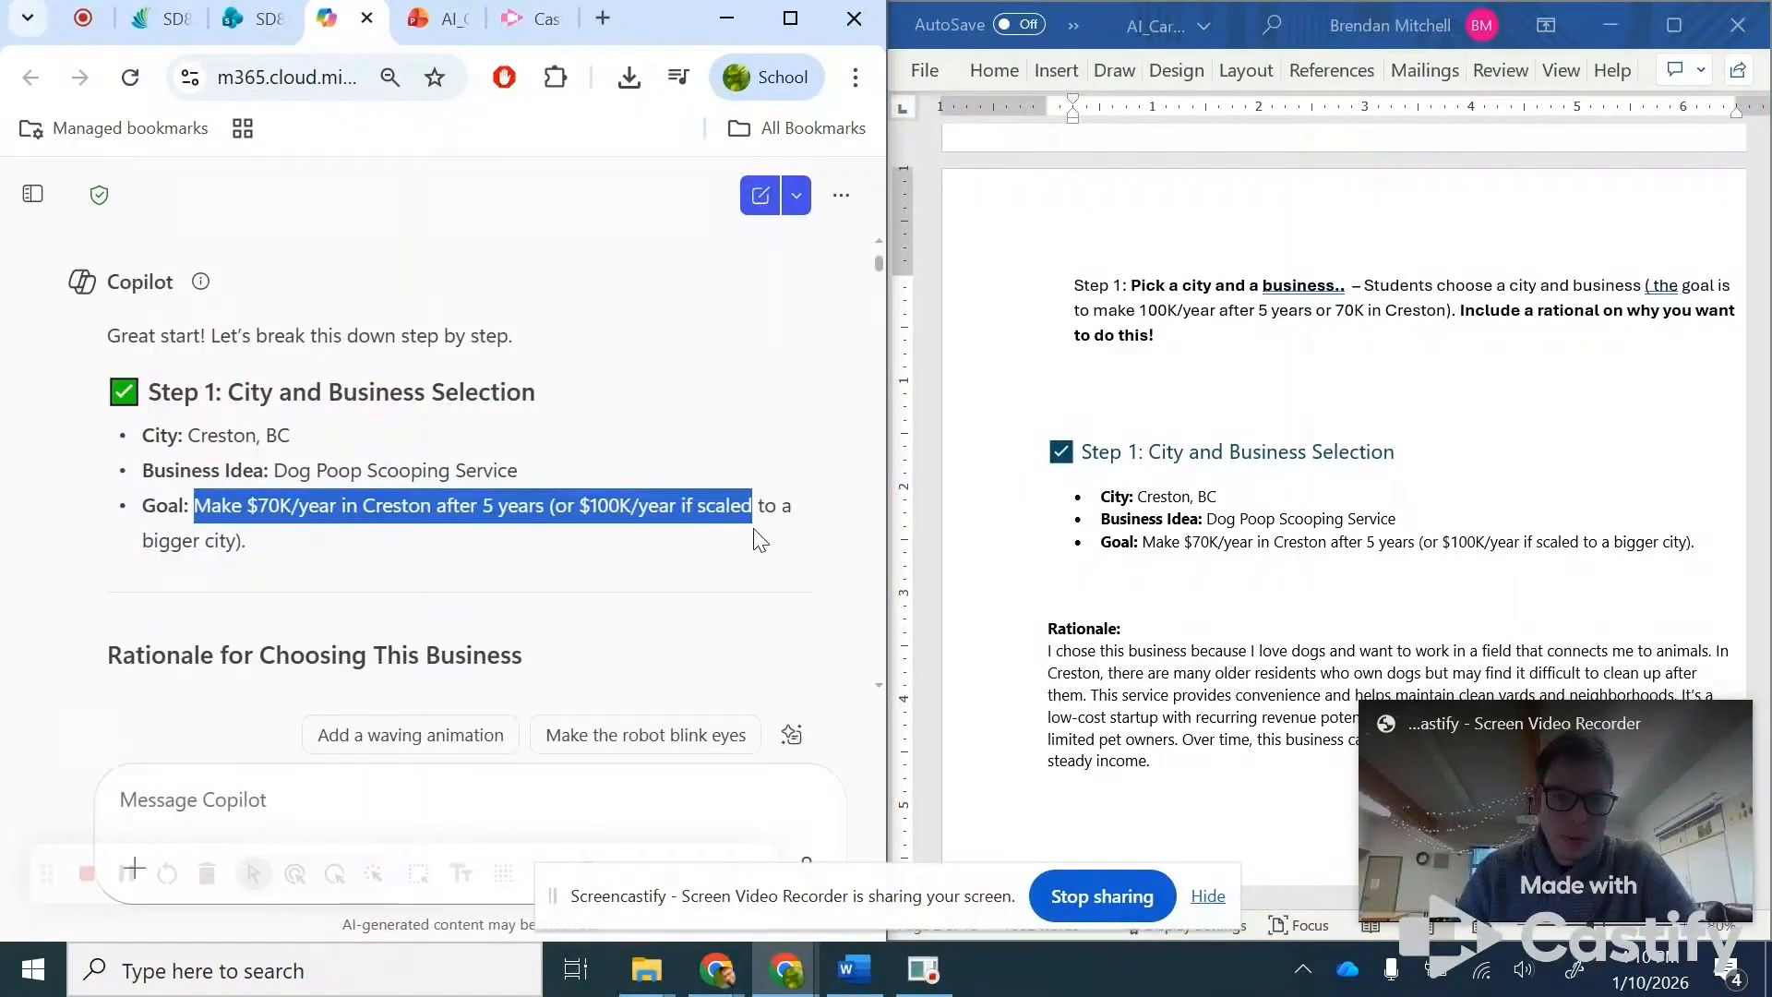
click(758, 540)
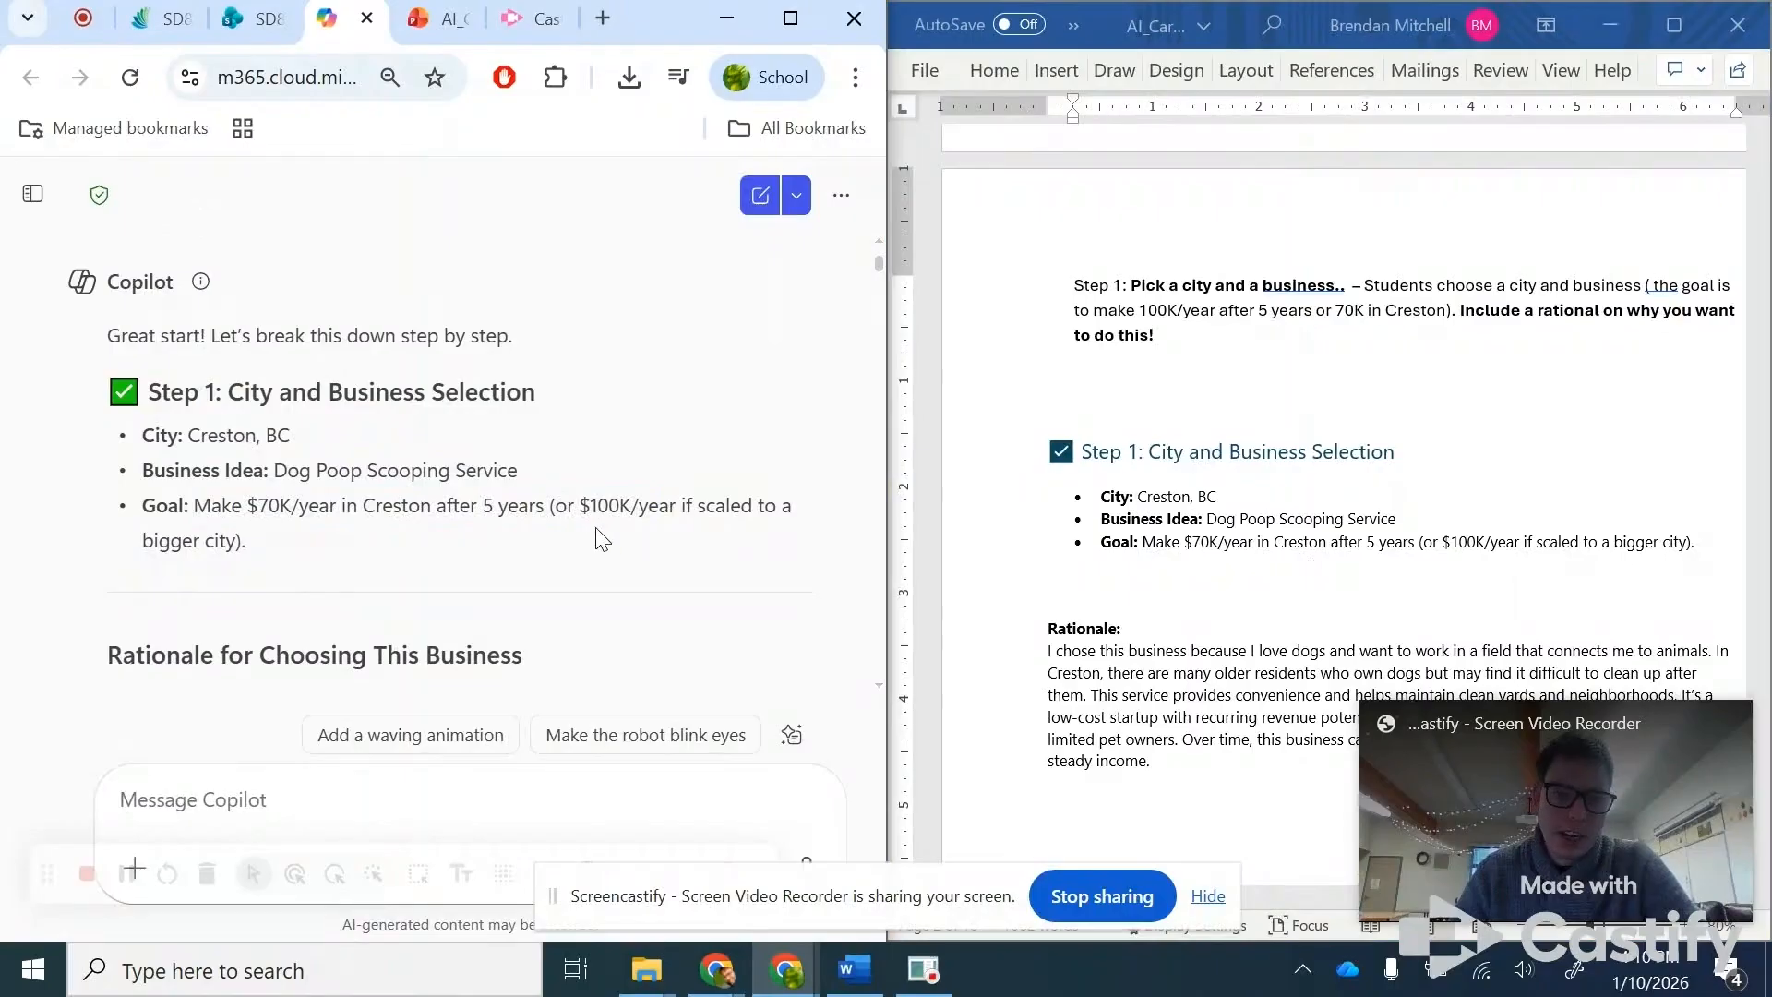
scroll(600, 590, down, 3)
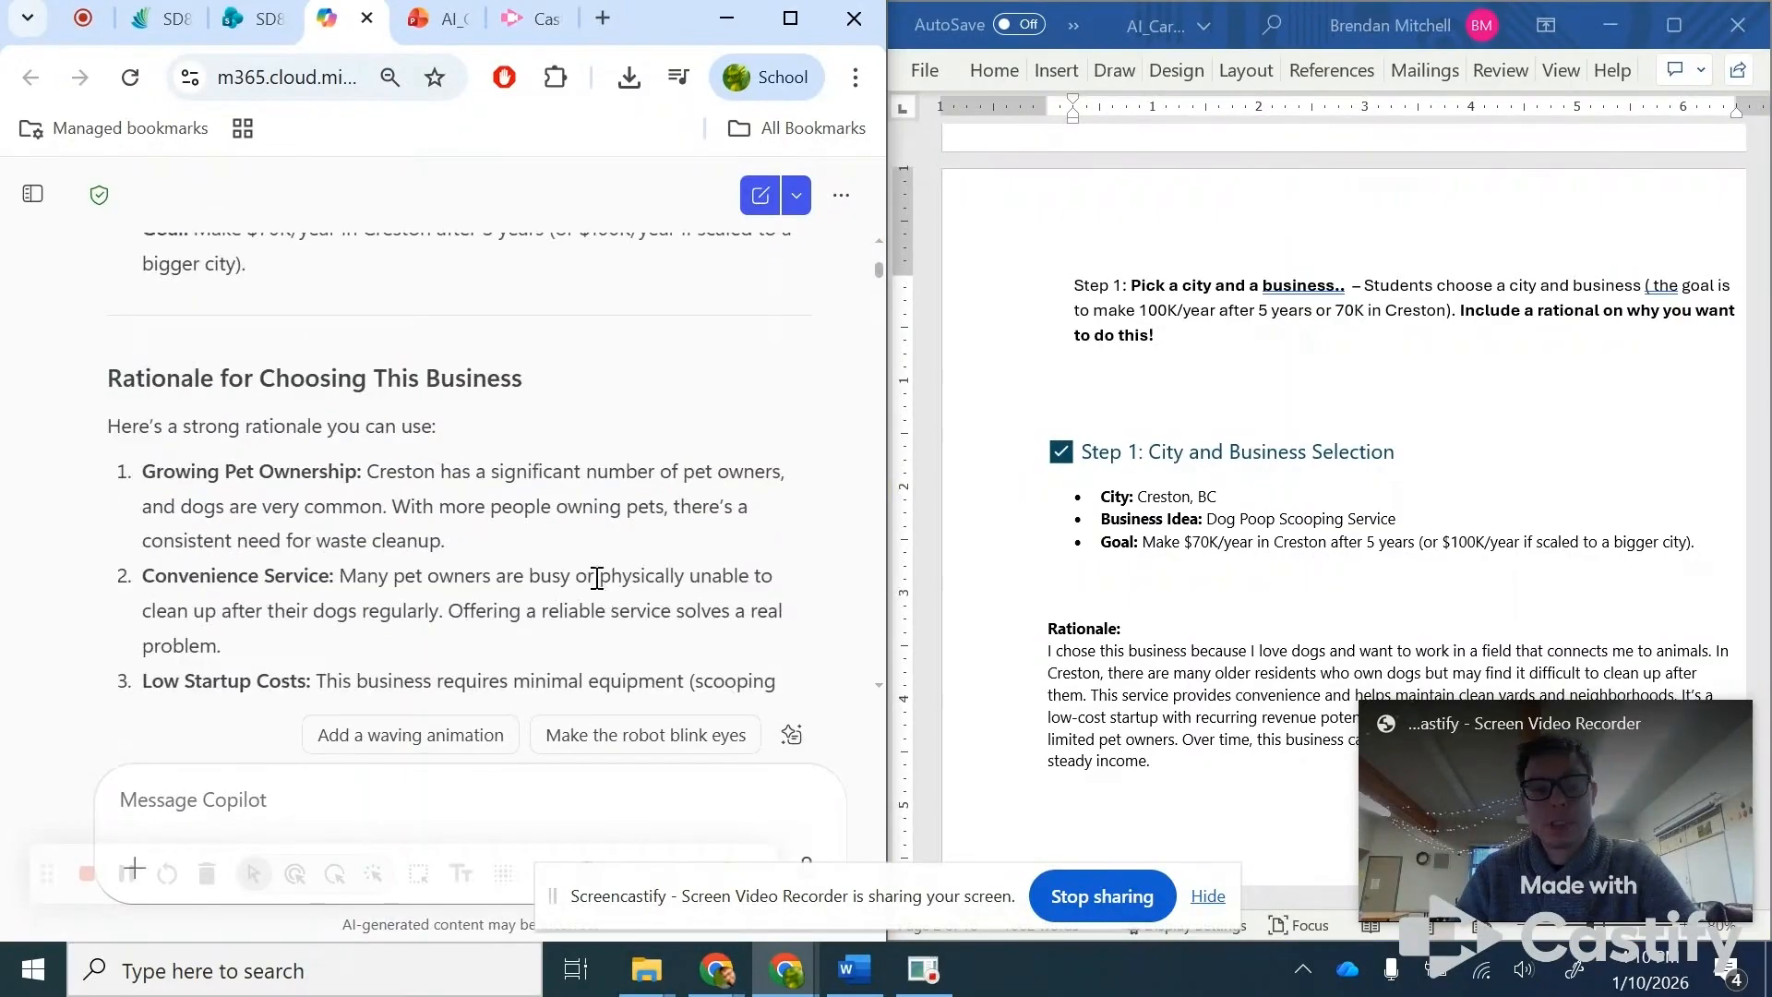
scroll(1159, 554, down, 1)
scroll(489, 539, down, 3)
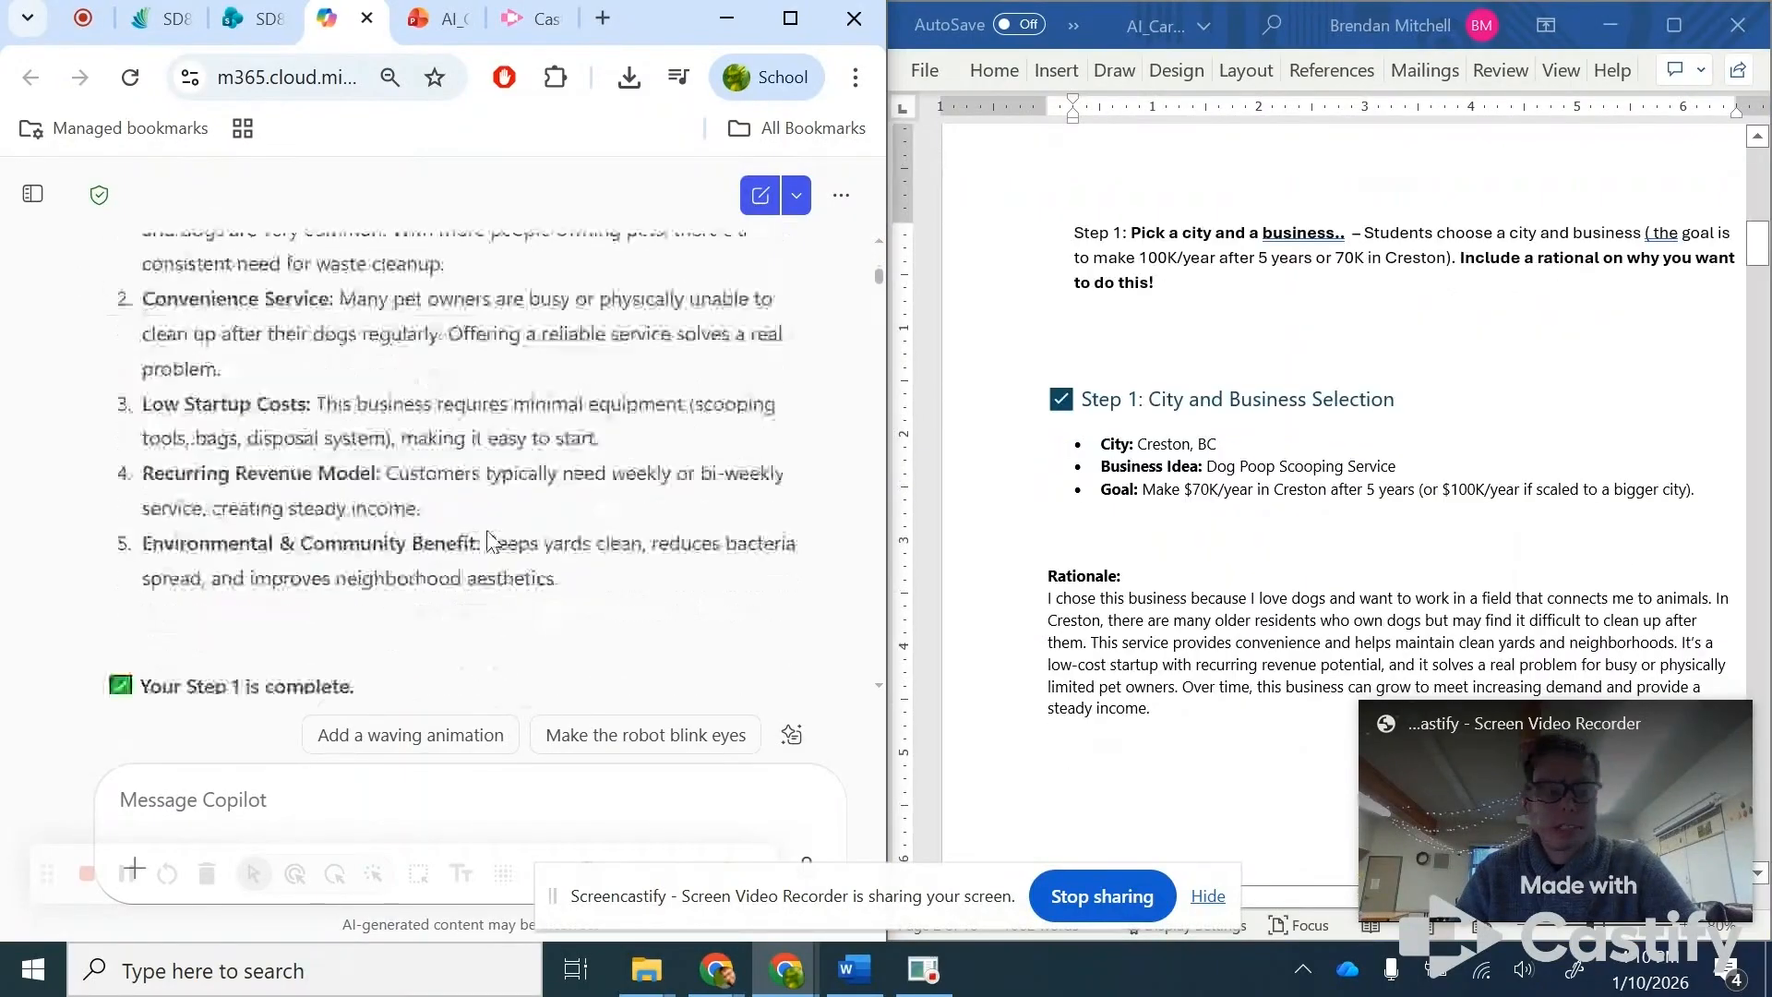
scroll(489, 540, down, 3)
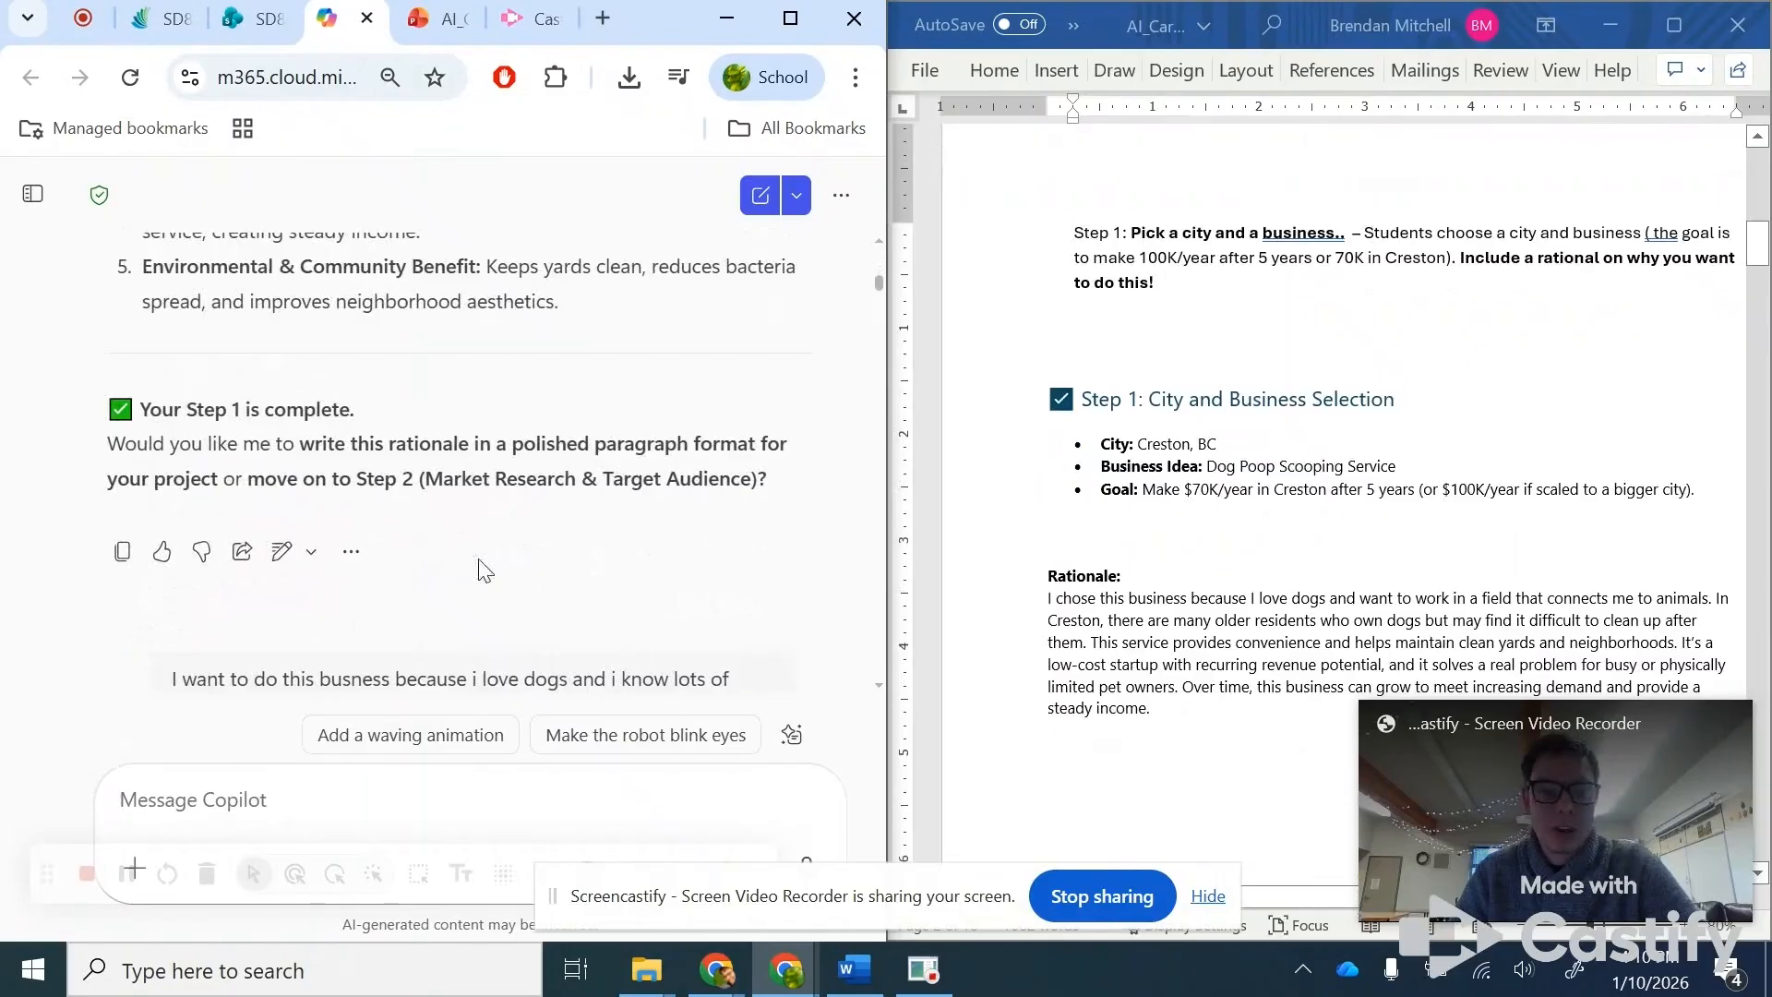
scroll(485, 570, down, 2)
- Examine the follow-up prompt giving personal reasons for the business and the polished rationale paragraph Copilot wrote from it
drag(251, 541, 680, 577)
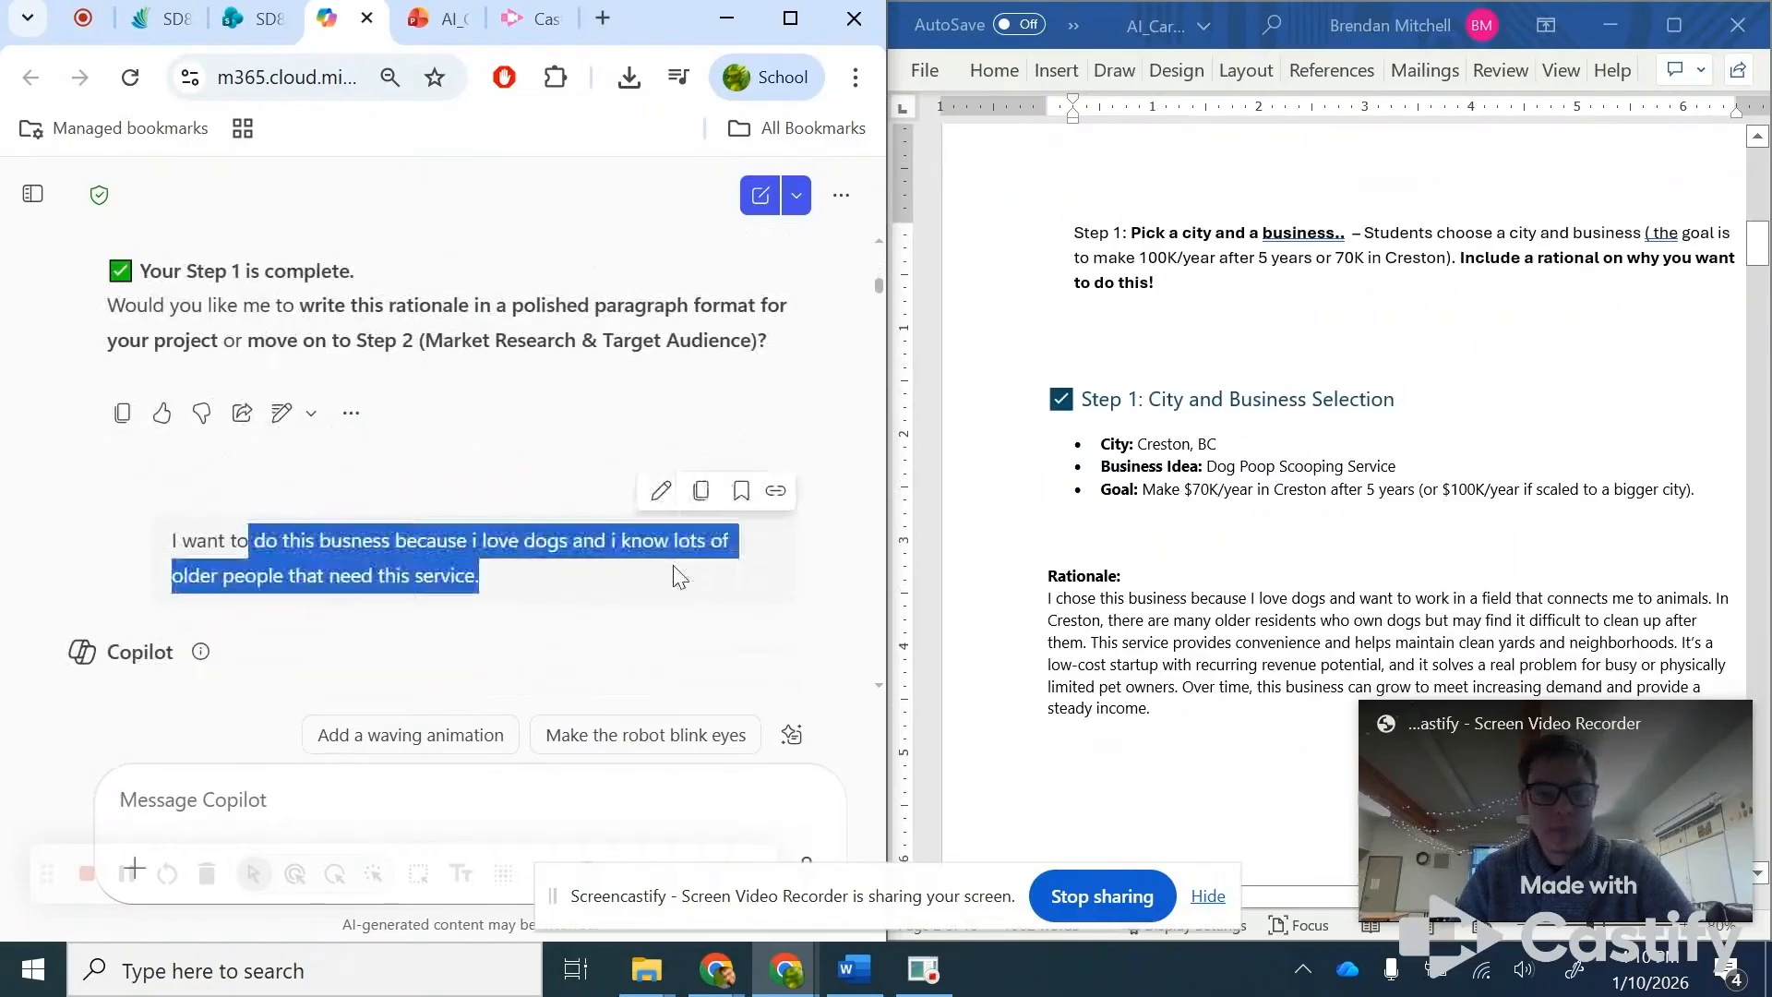
click(510, 601)
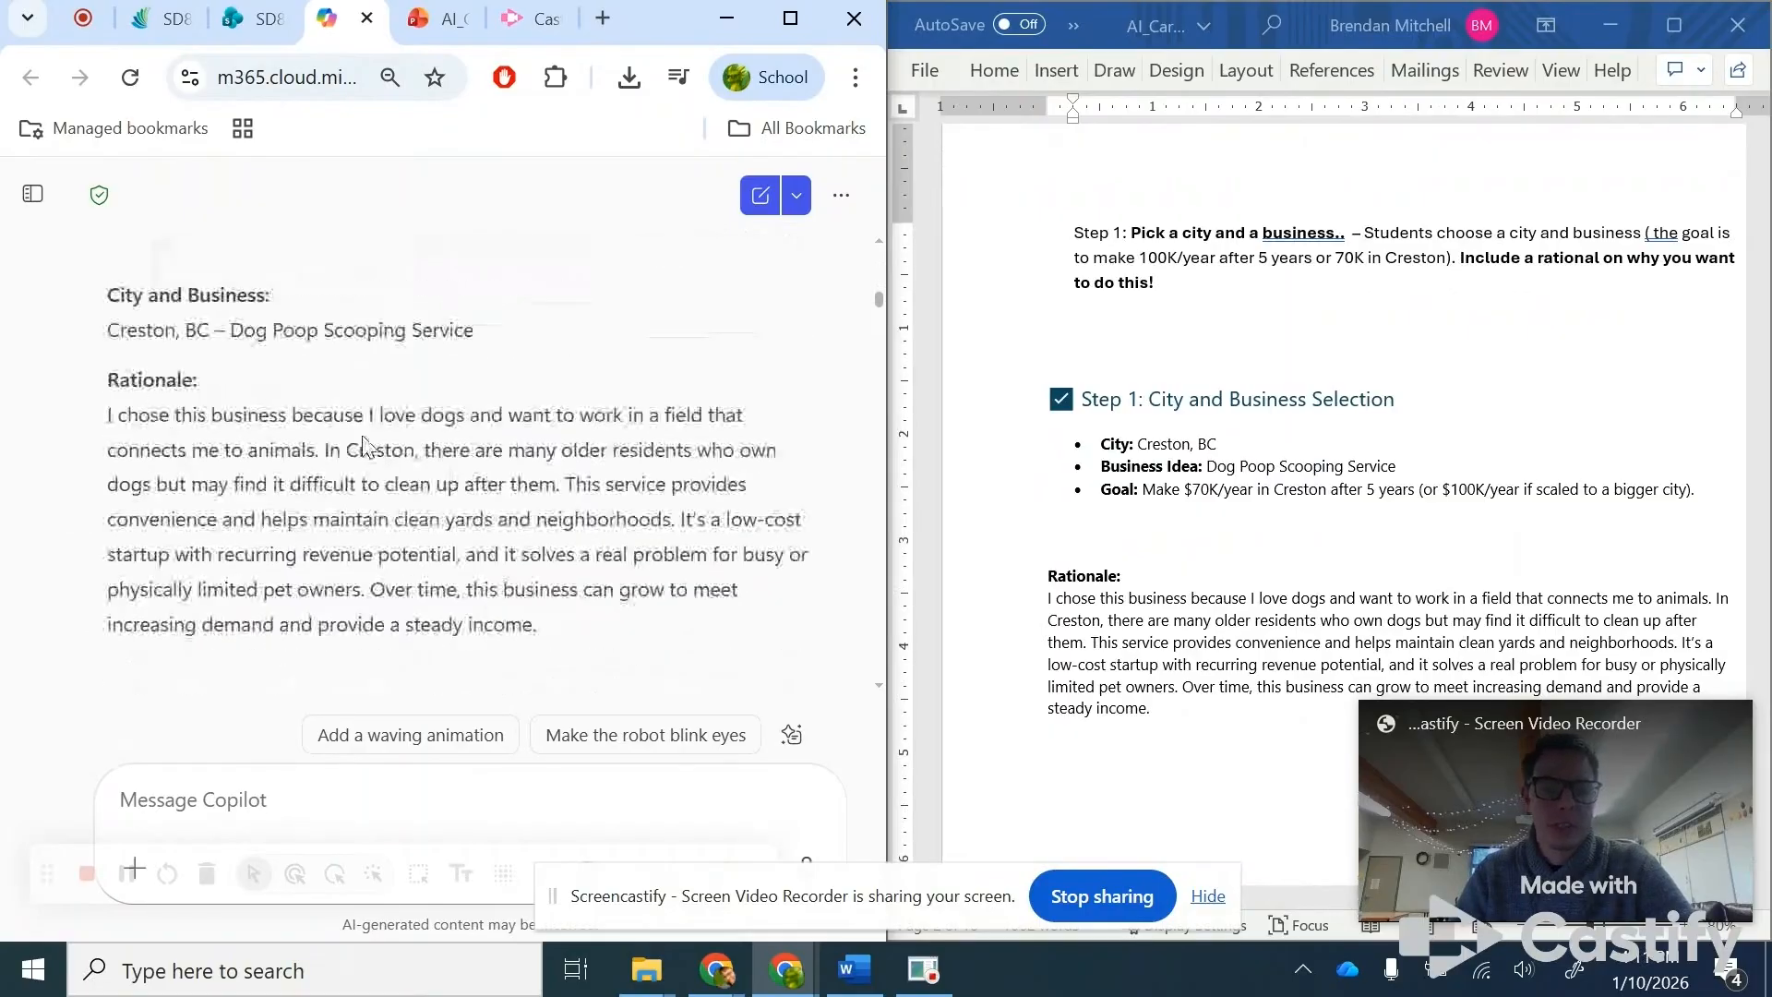
scroll(1182, 469, down, 1)
scroll(600, 526, down, 4)
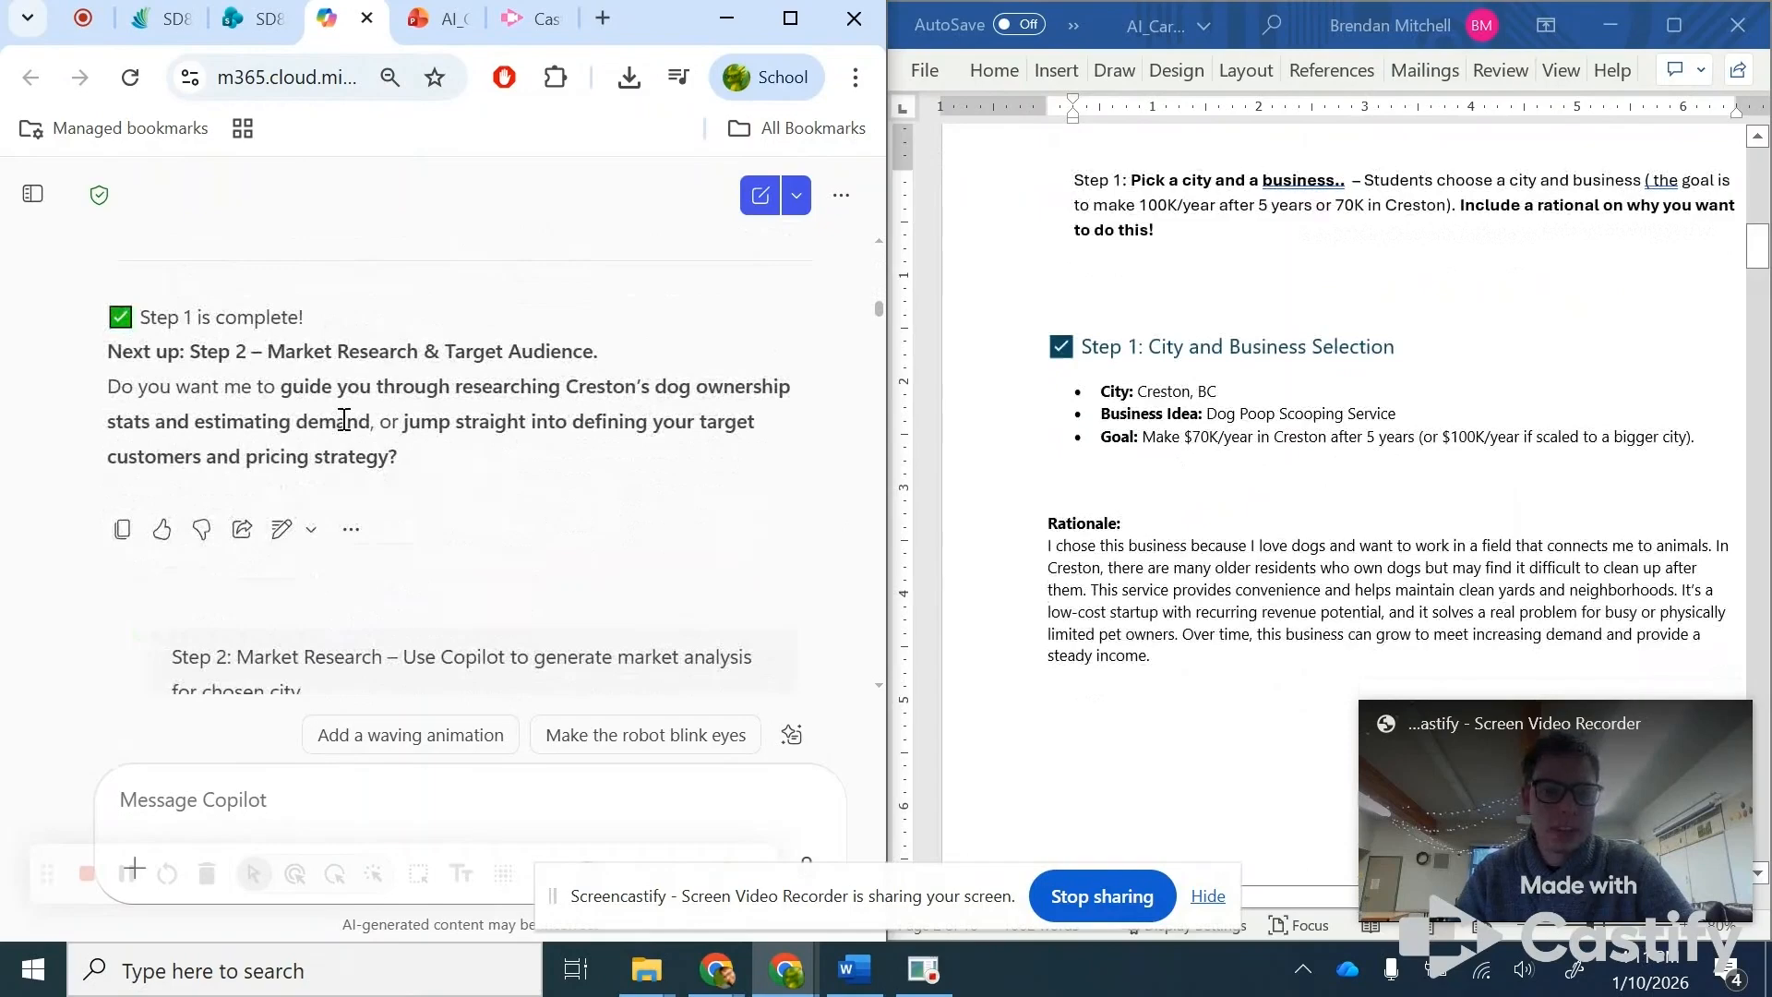
scroll(351, 433, up, 1)
scroll(364, 446, down, 3)
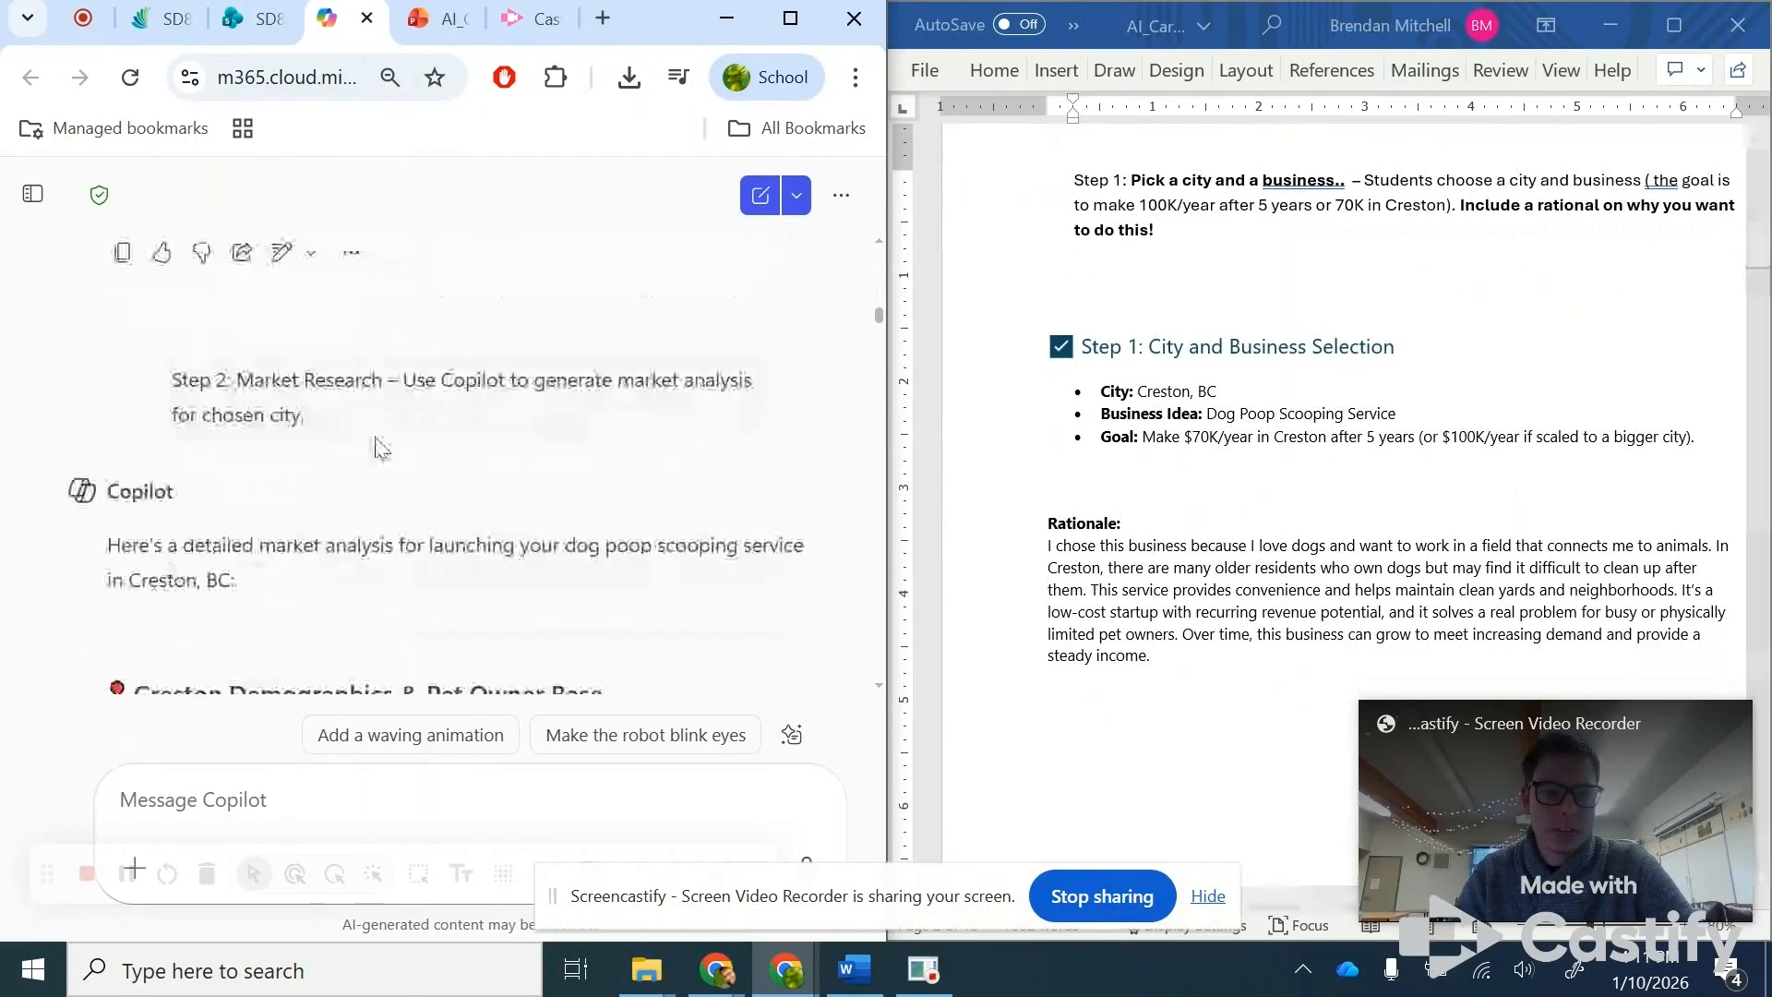
- Compare the Step 2 market research prompt in the Copilot chat with the Step 2 instruction in the Word document
drag(172, 382, 253, 392)
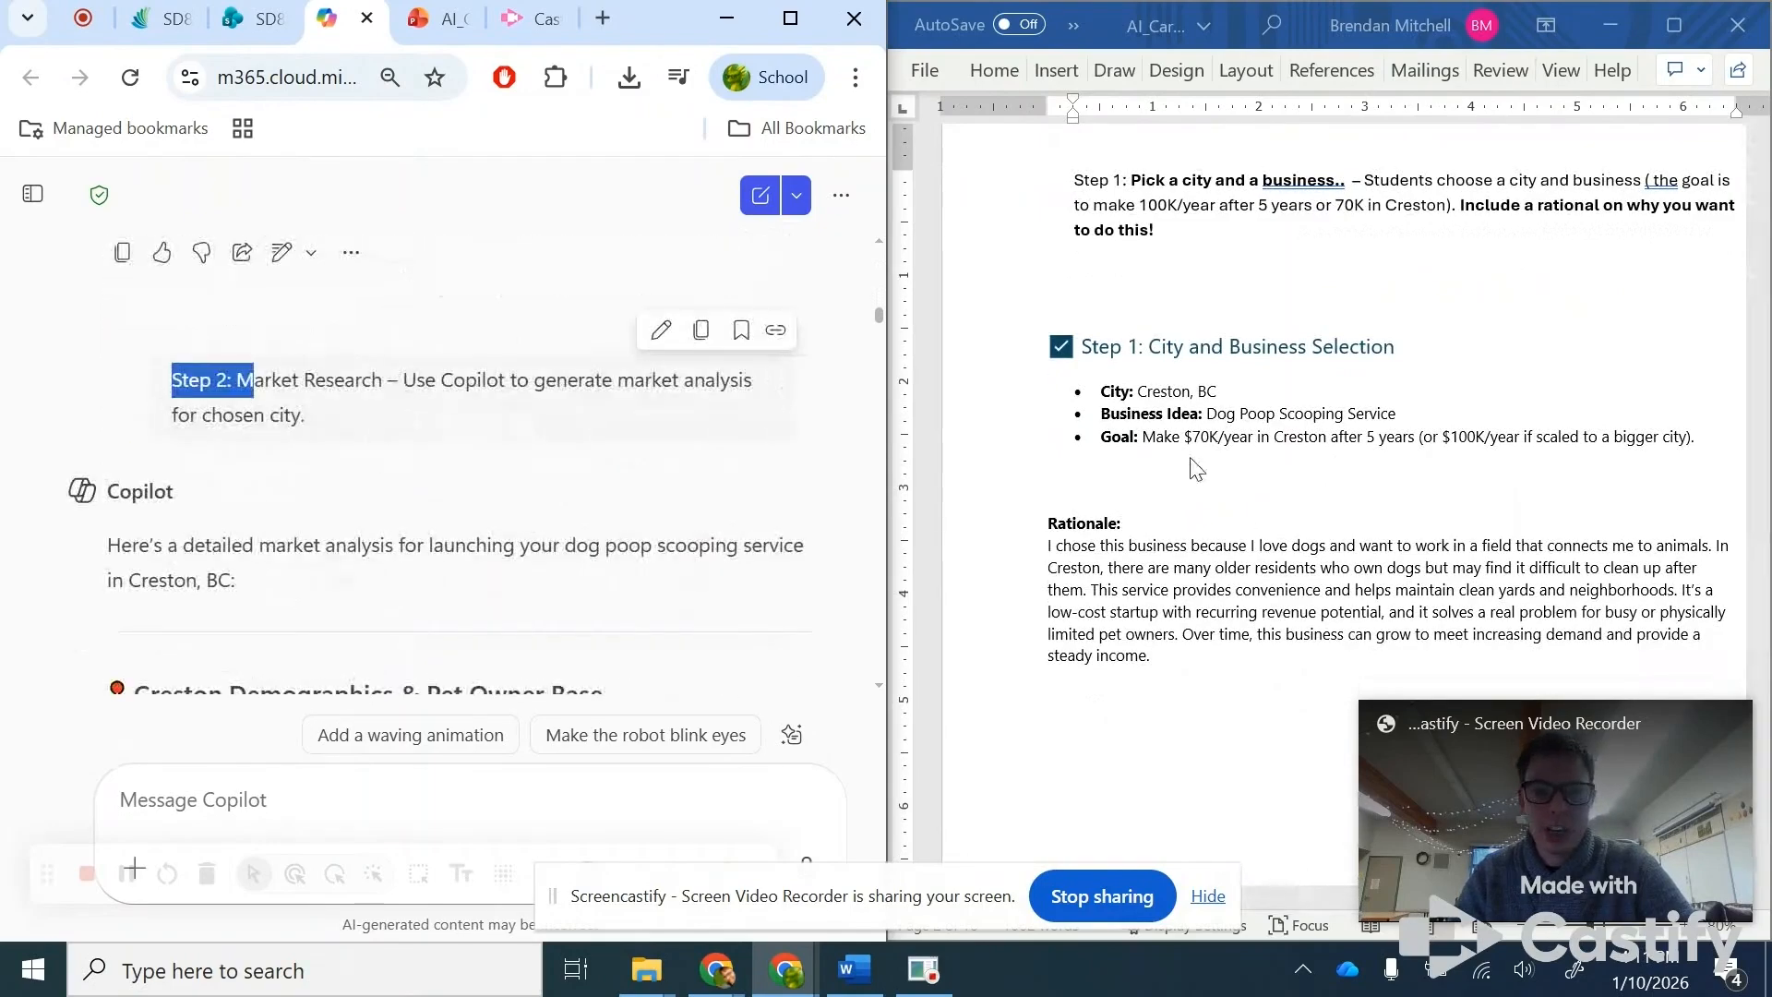
click(1237, 513)
scroll(1237, 513, down, 5)
scroll(1237, 513, down, 5)
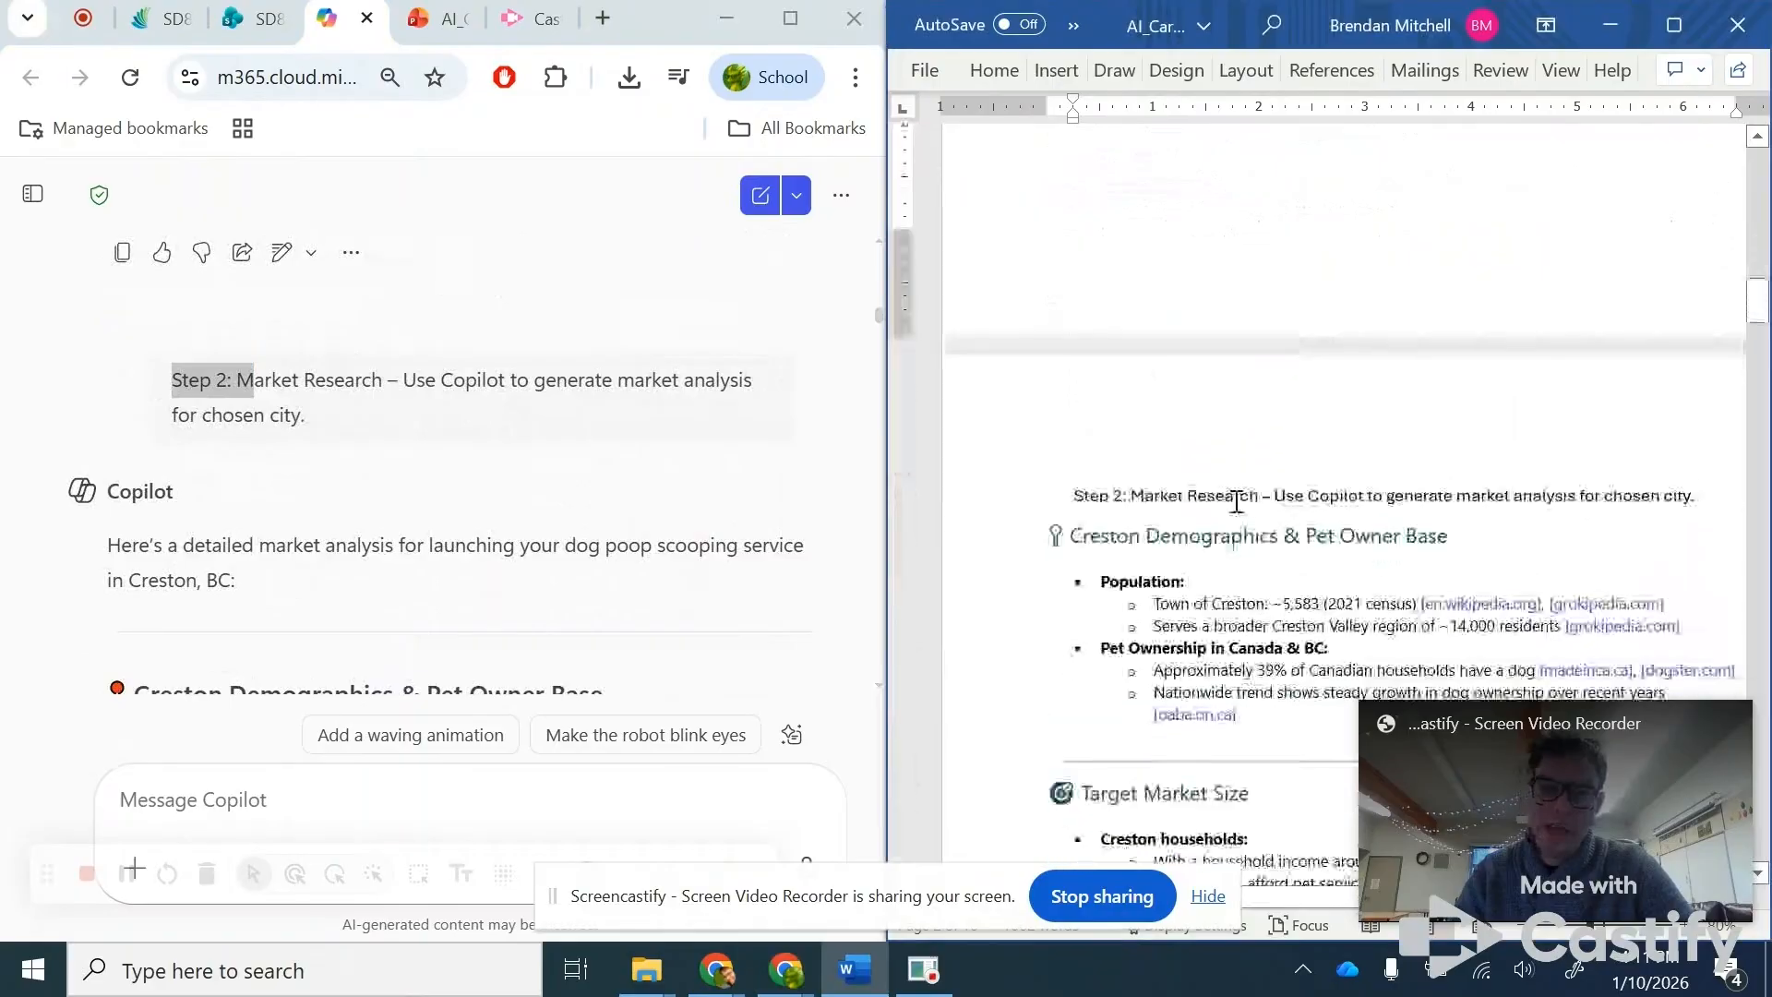
drag(1089, 446, 1641, 445)
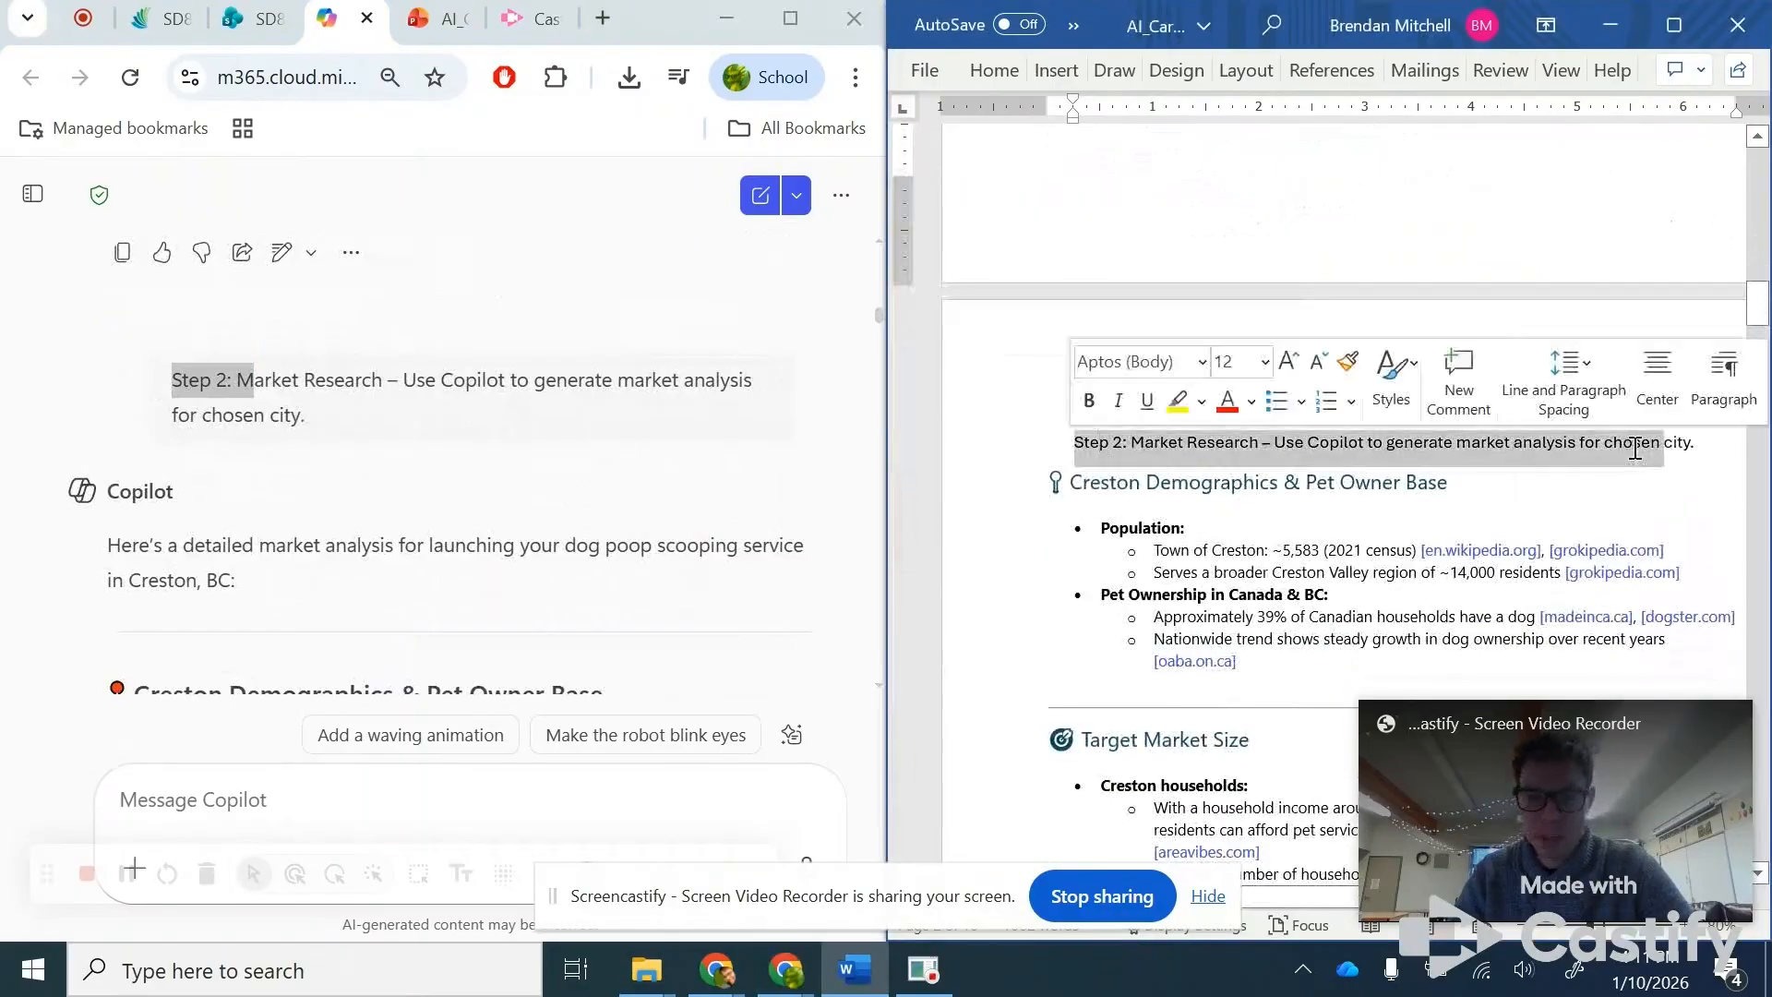
click(1639, 446)
drag(1164, 450, 1671, 445)
click(1622, 443)
drag(1454, 455, 1650, 445)
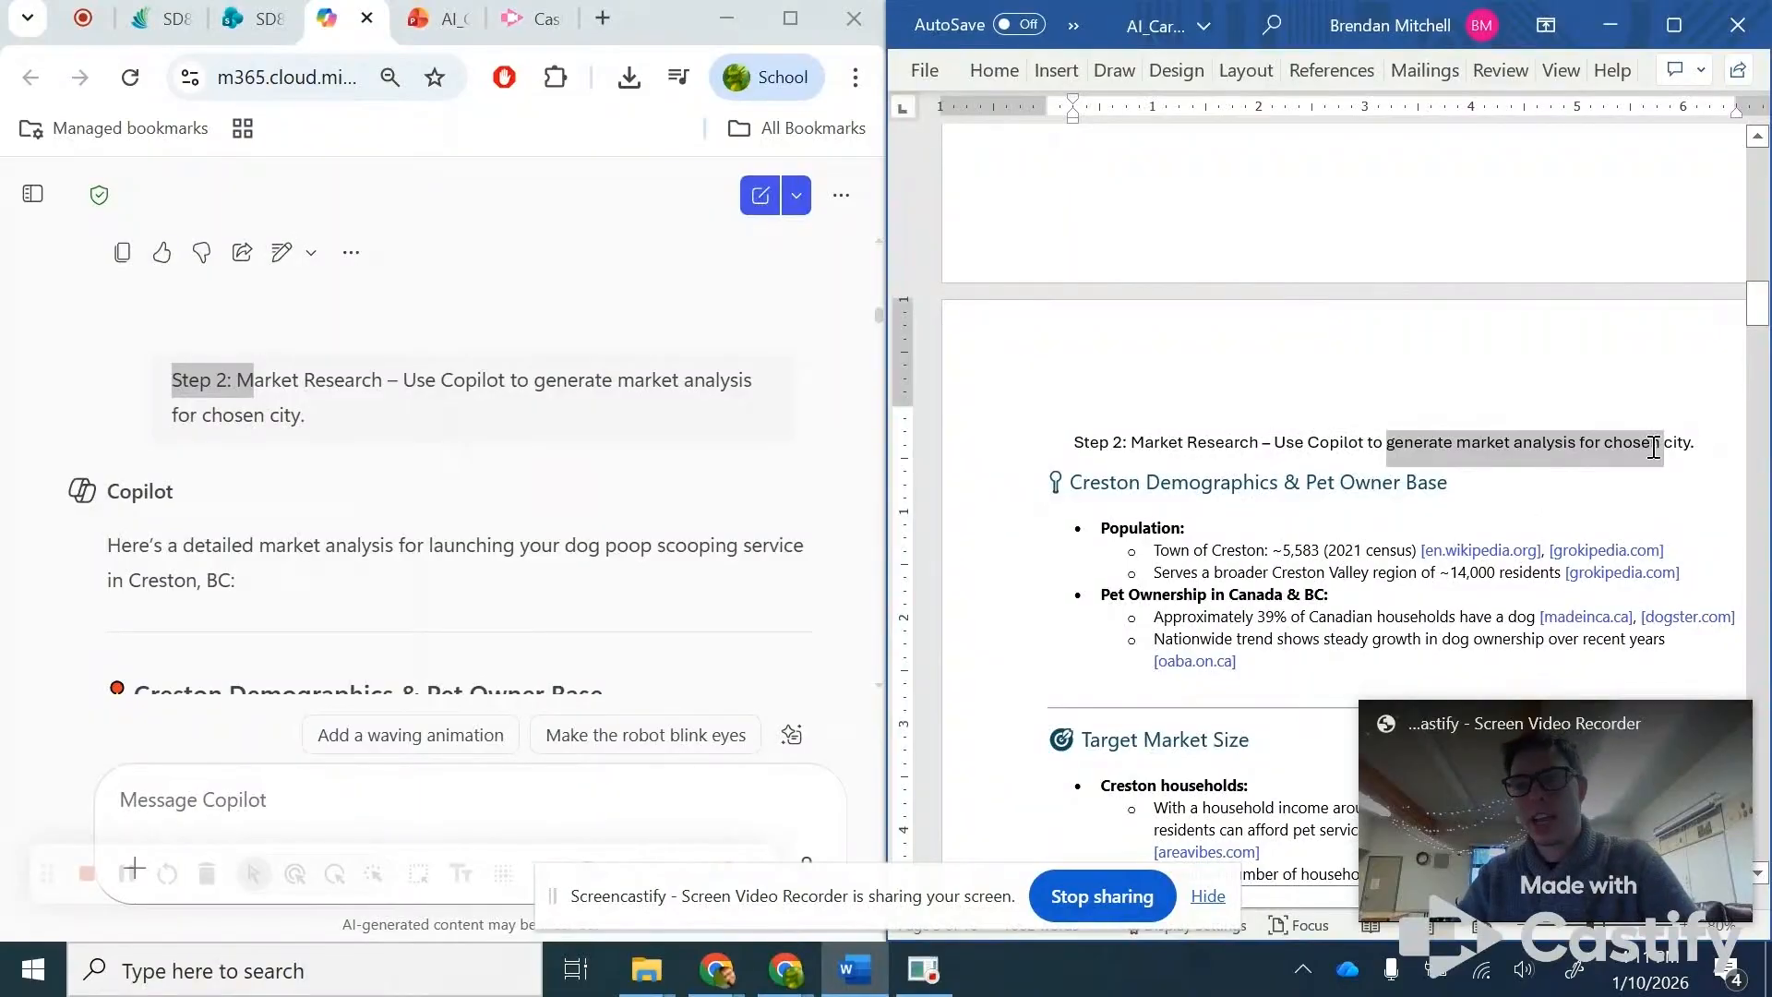
click(1650, 444)
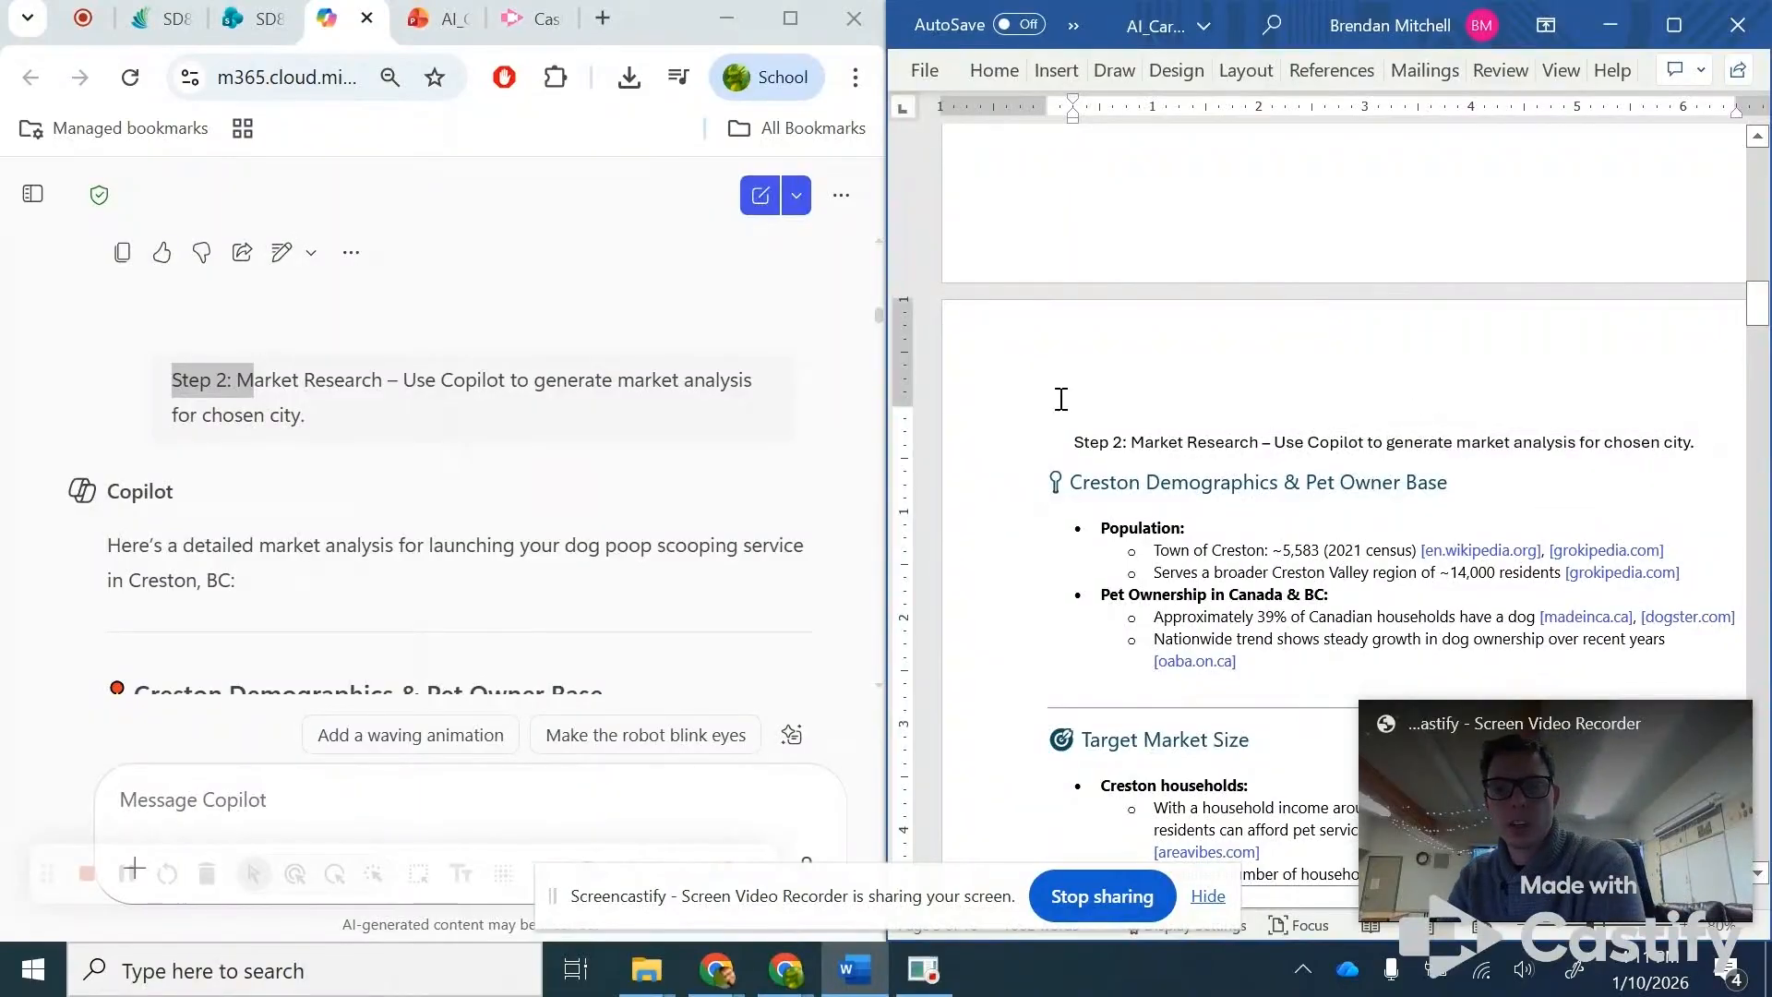
drag(376, 417, 181, 375)
click(363, 404)
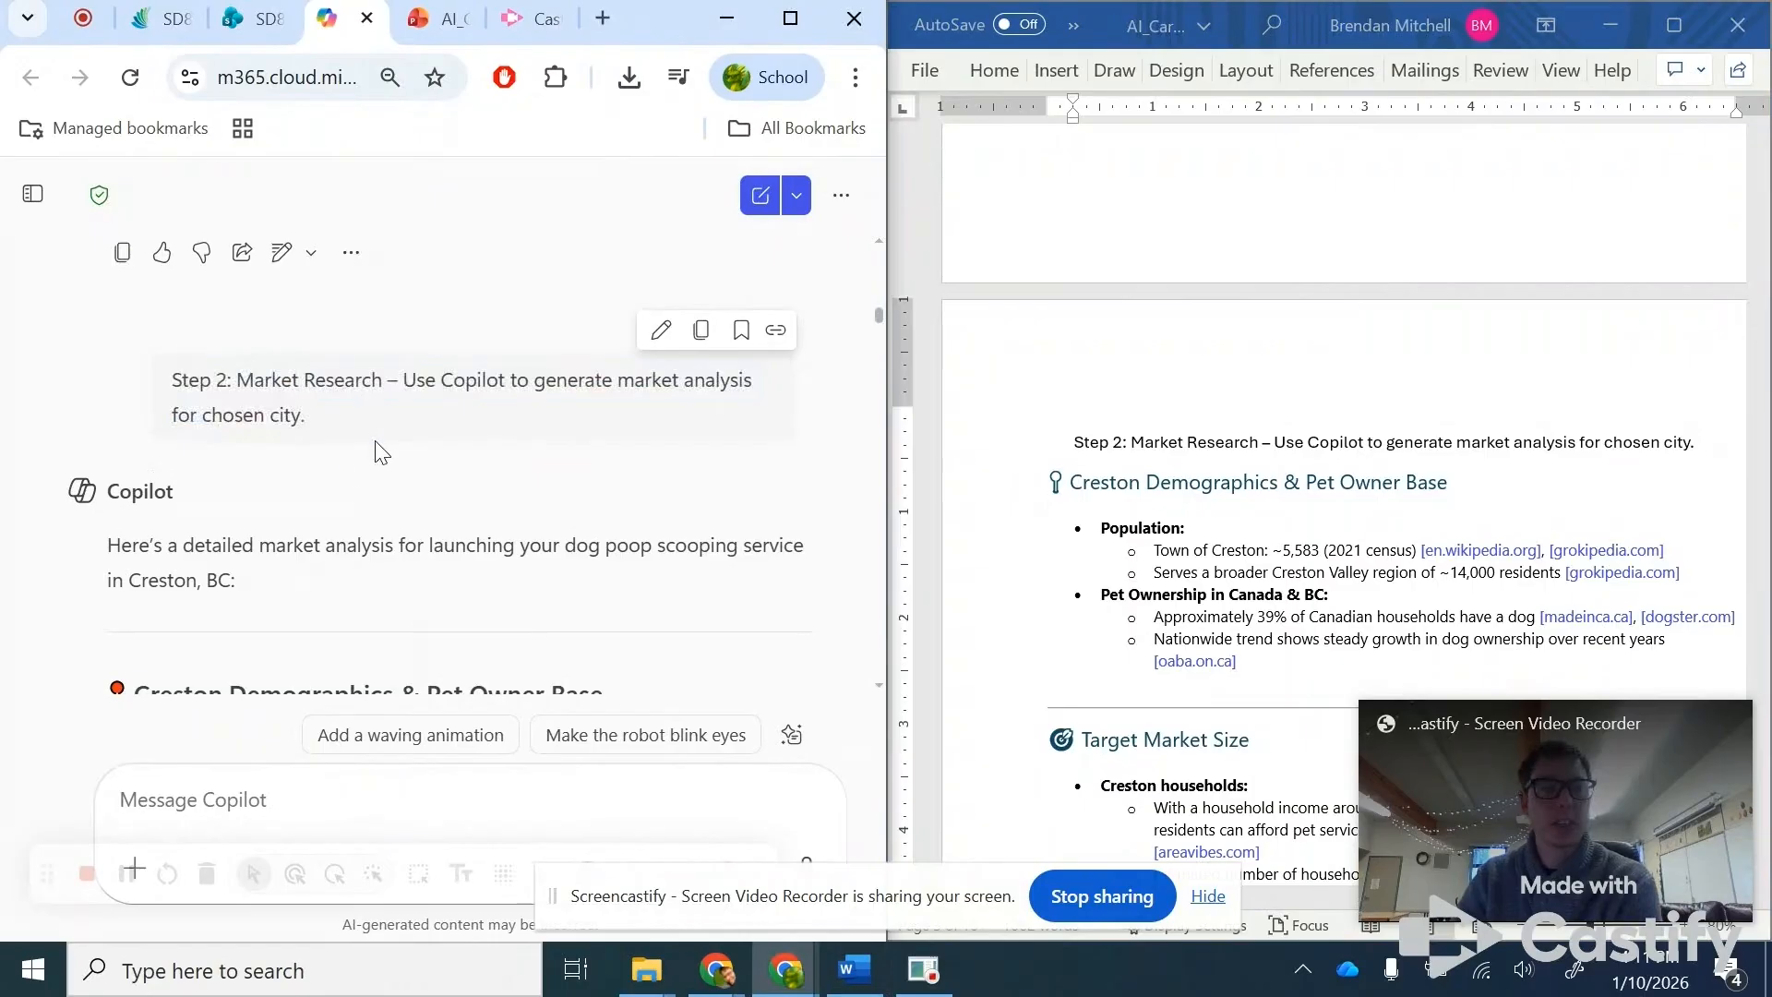
- Examine the Creston Demographics & Pet Owner Base section, covering the town and valley population and household dog ownership
scroll(342, 466, down, 3)
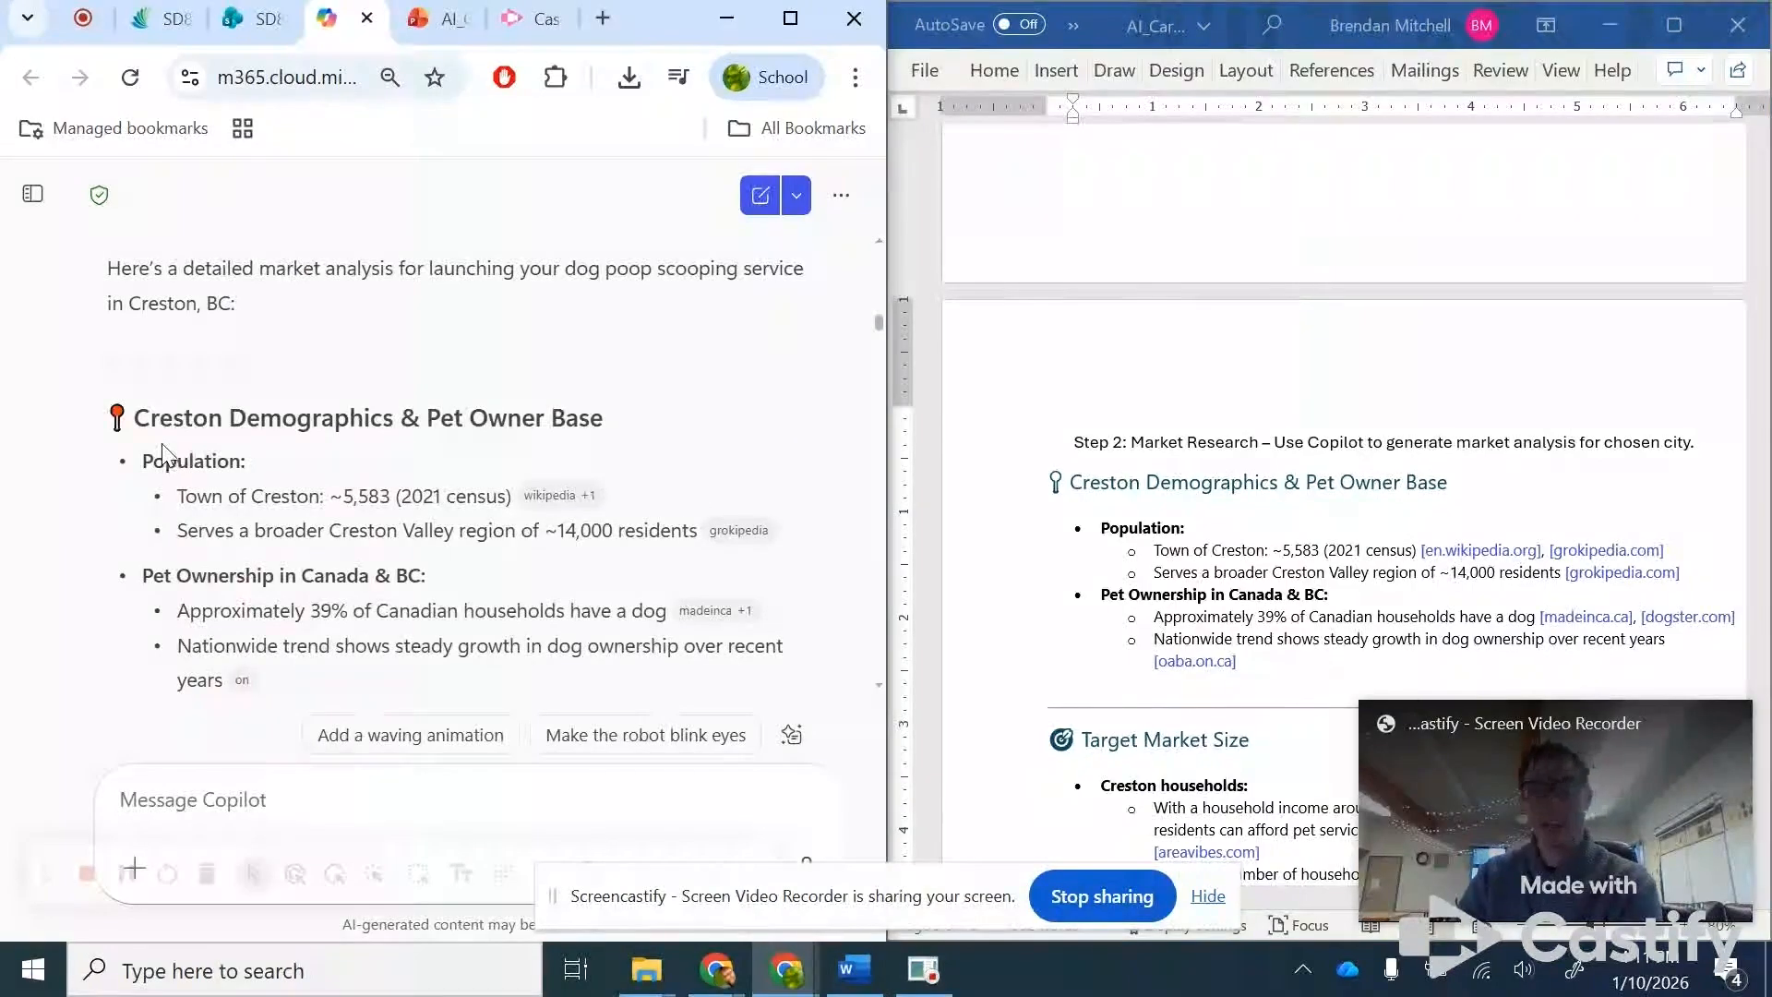
drag(141, 424, 734, 462)
drag(225, 498, 440, 505)
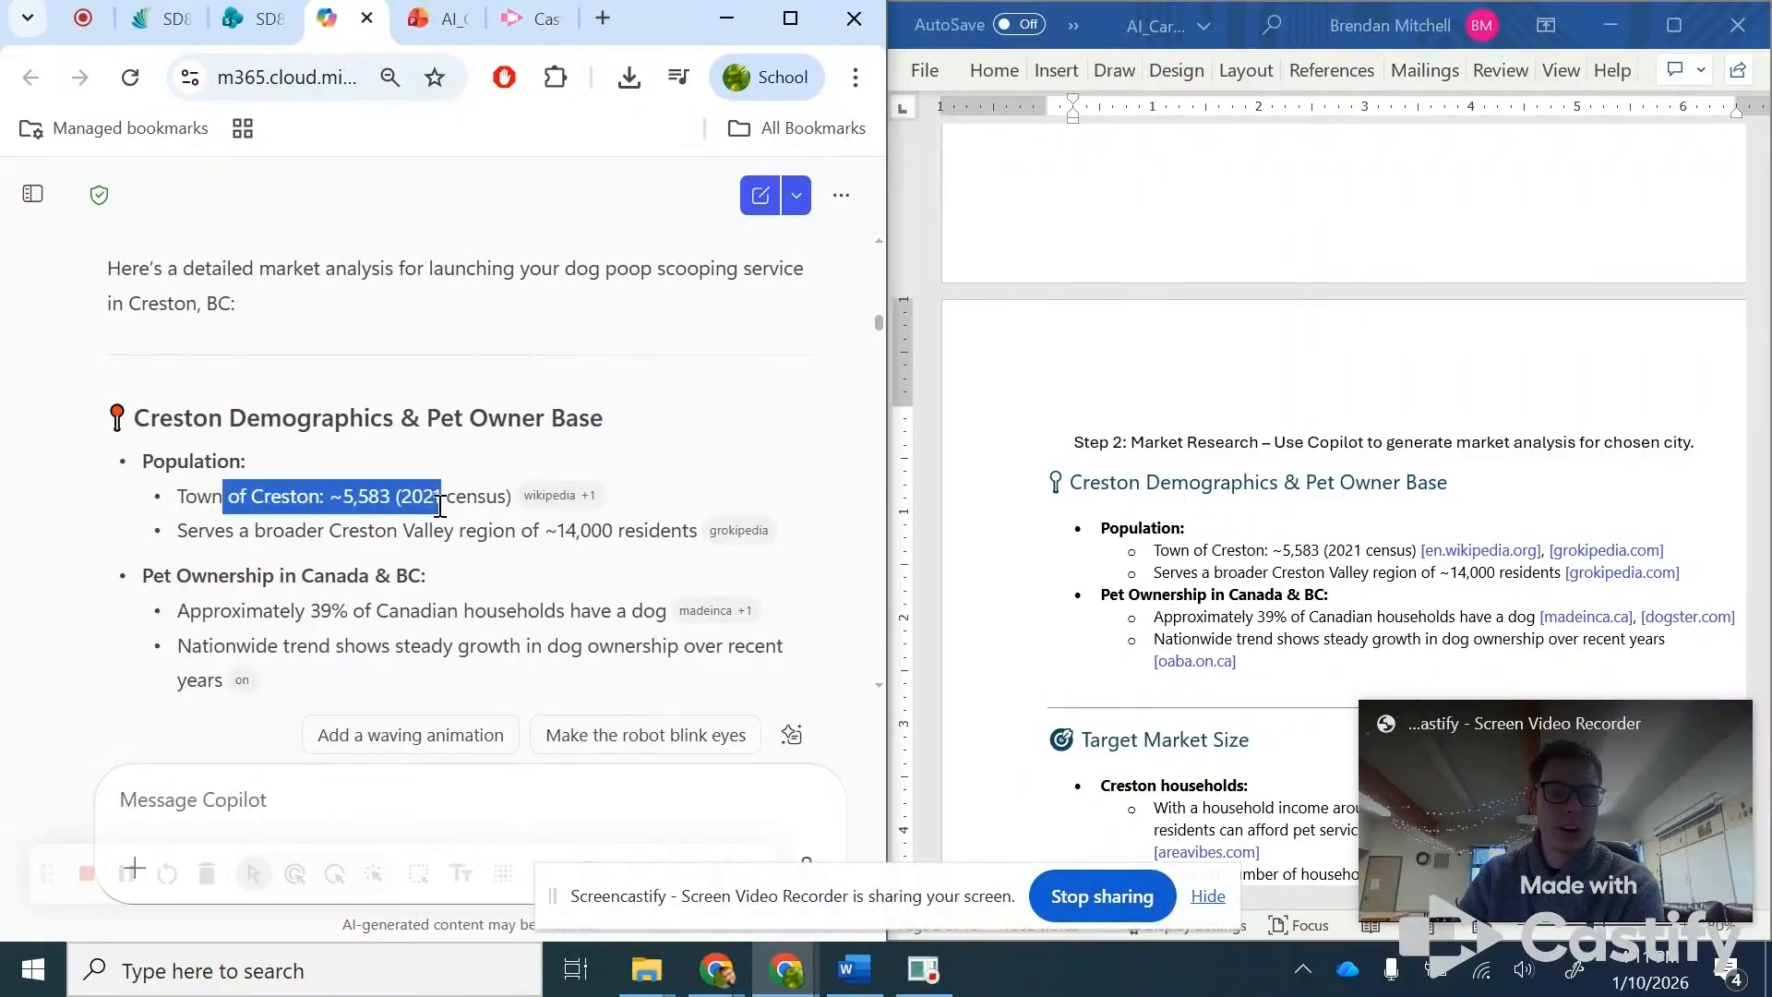
click(406, 508)
scroll(333, 480, down, 3)
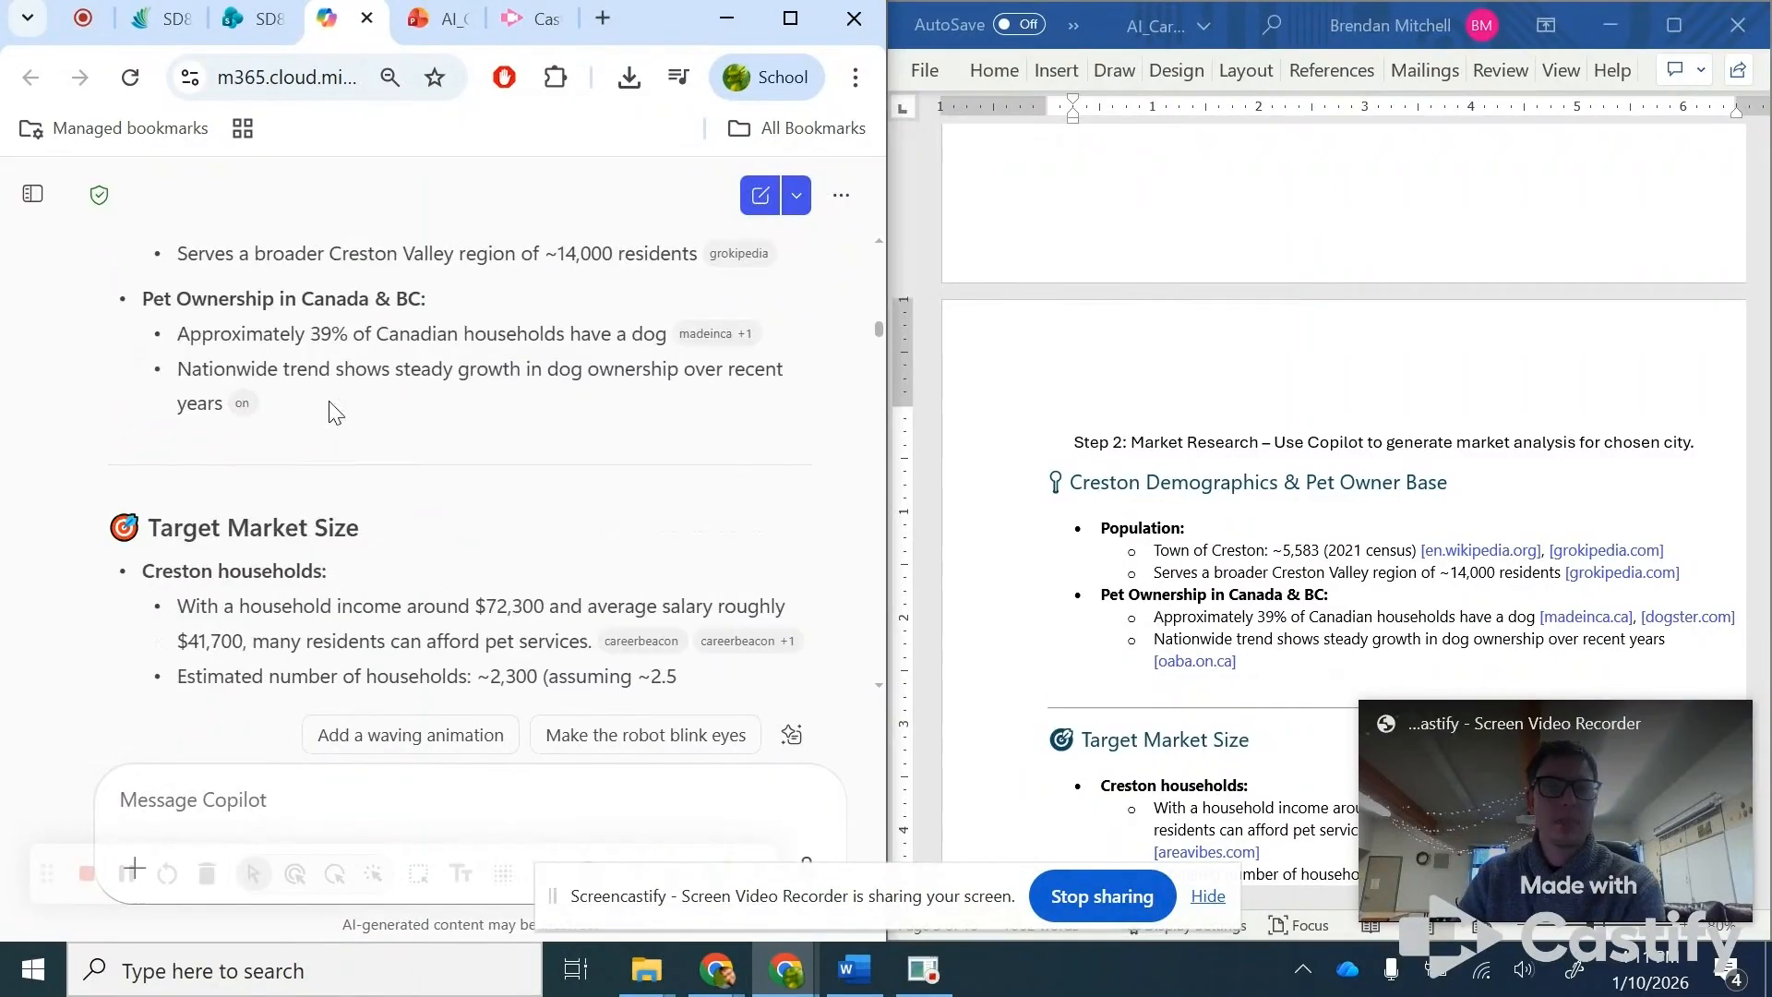
drag(554, 253, 633, 265)
click(610, 289)
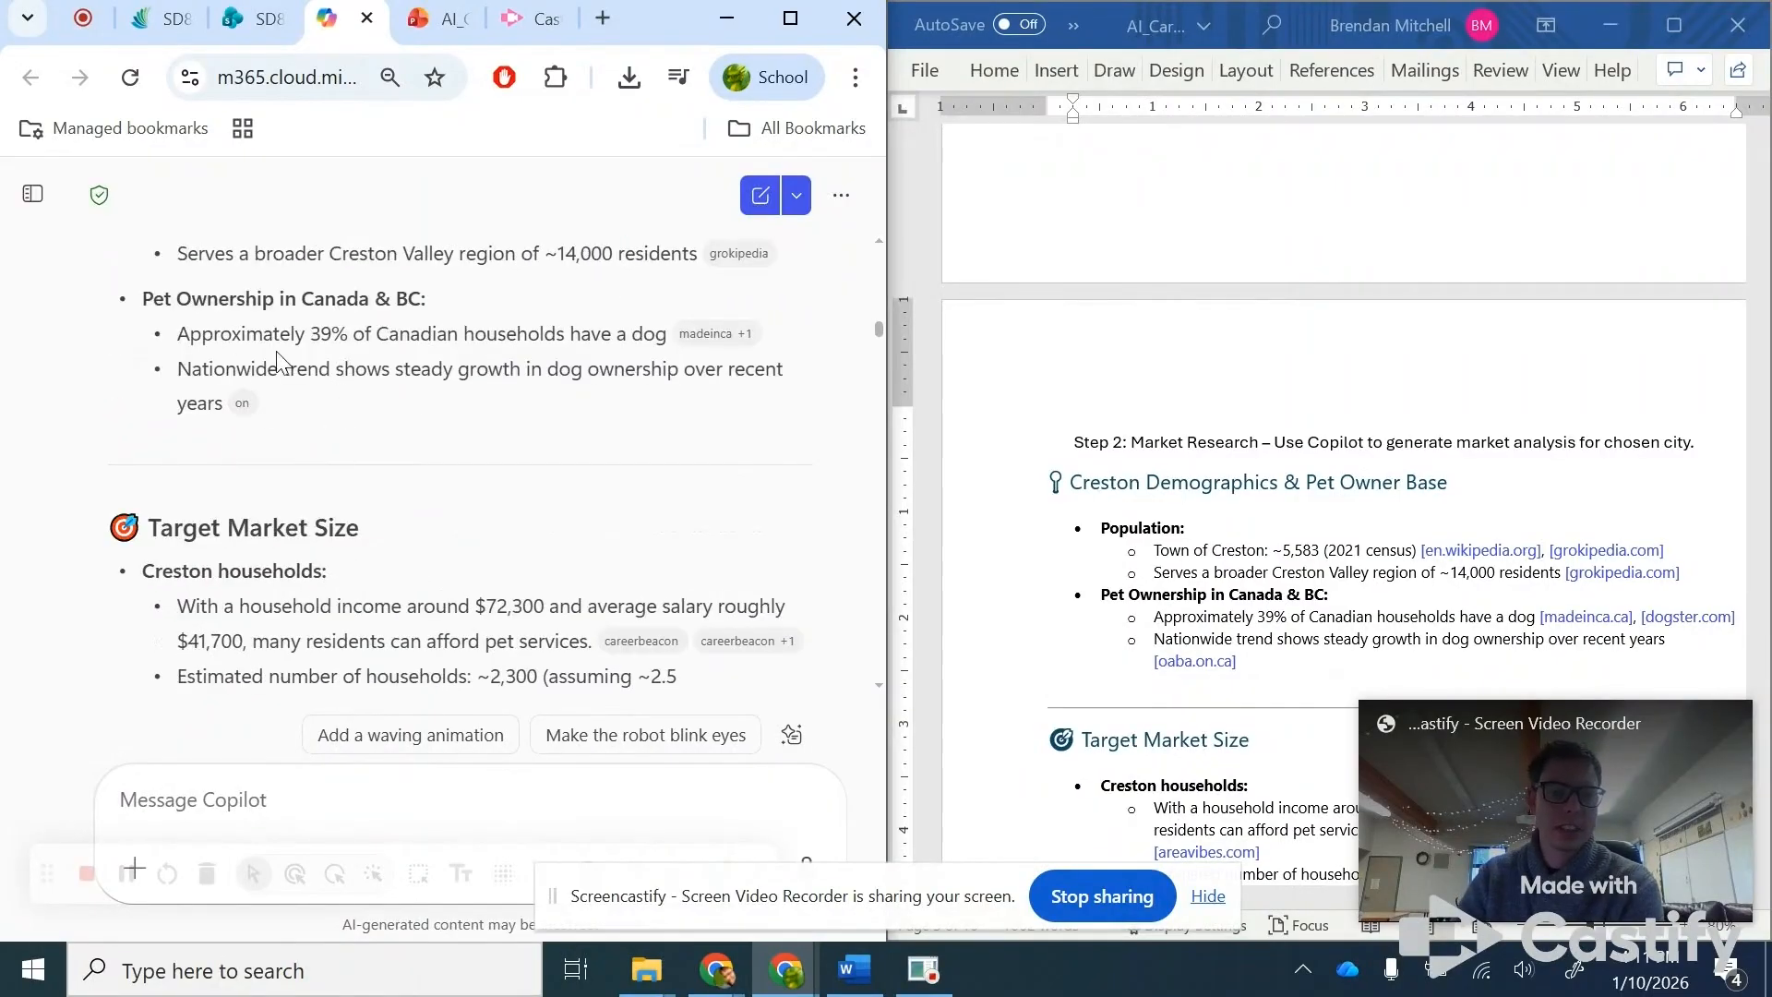
drag(279, 335, 593, 333)
click(462, 340)
drag(285, 336, 519, 335)
click(546, 348)
scroll(506, 491, down, 2)
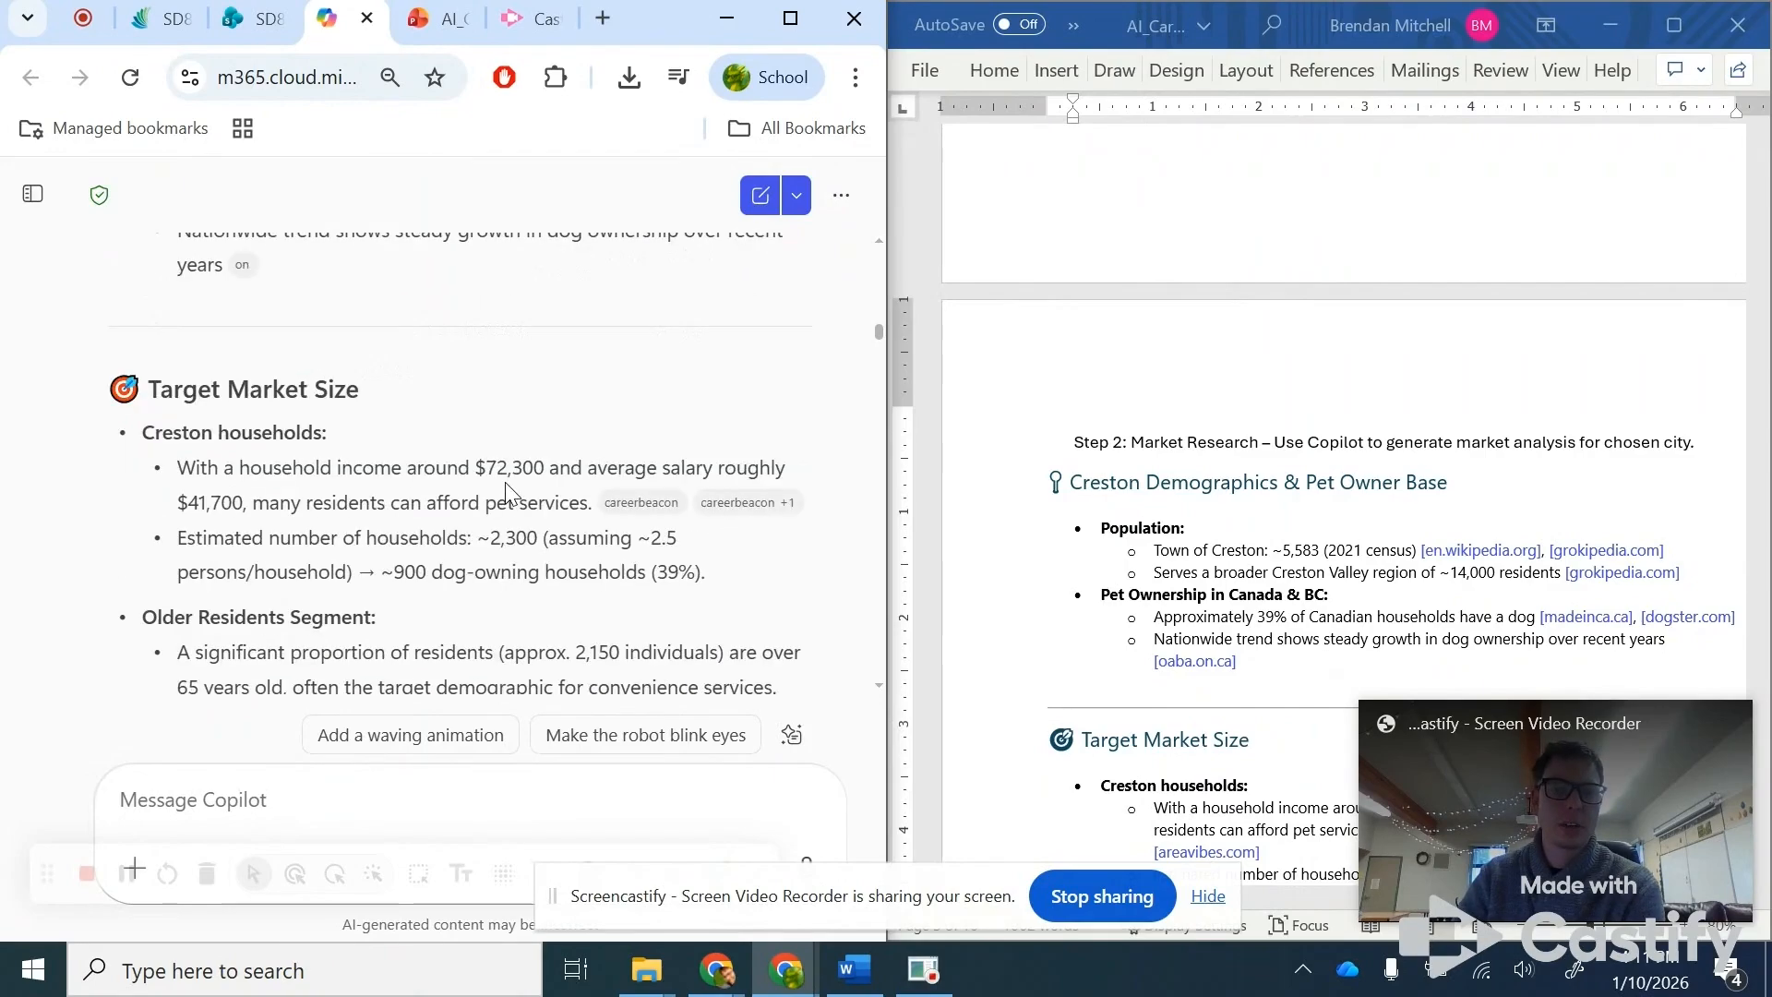
- Examine the Creston households figures under Target Market Size, covering household income and the estimate of dog-owning households
drag(224, 472, 698, 468)
click(699, 468)
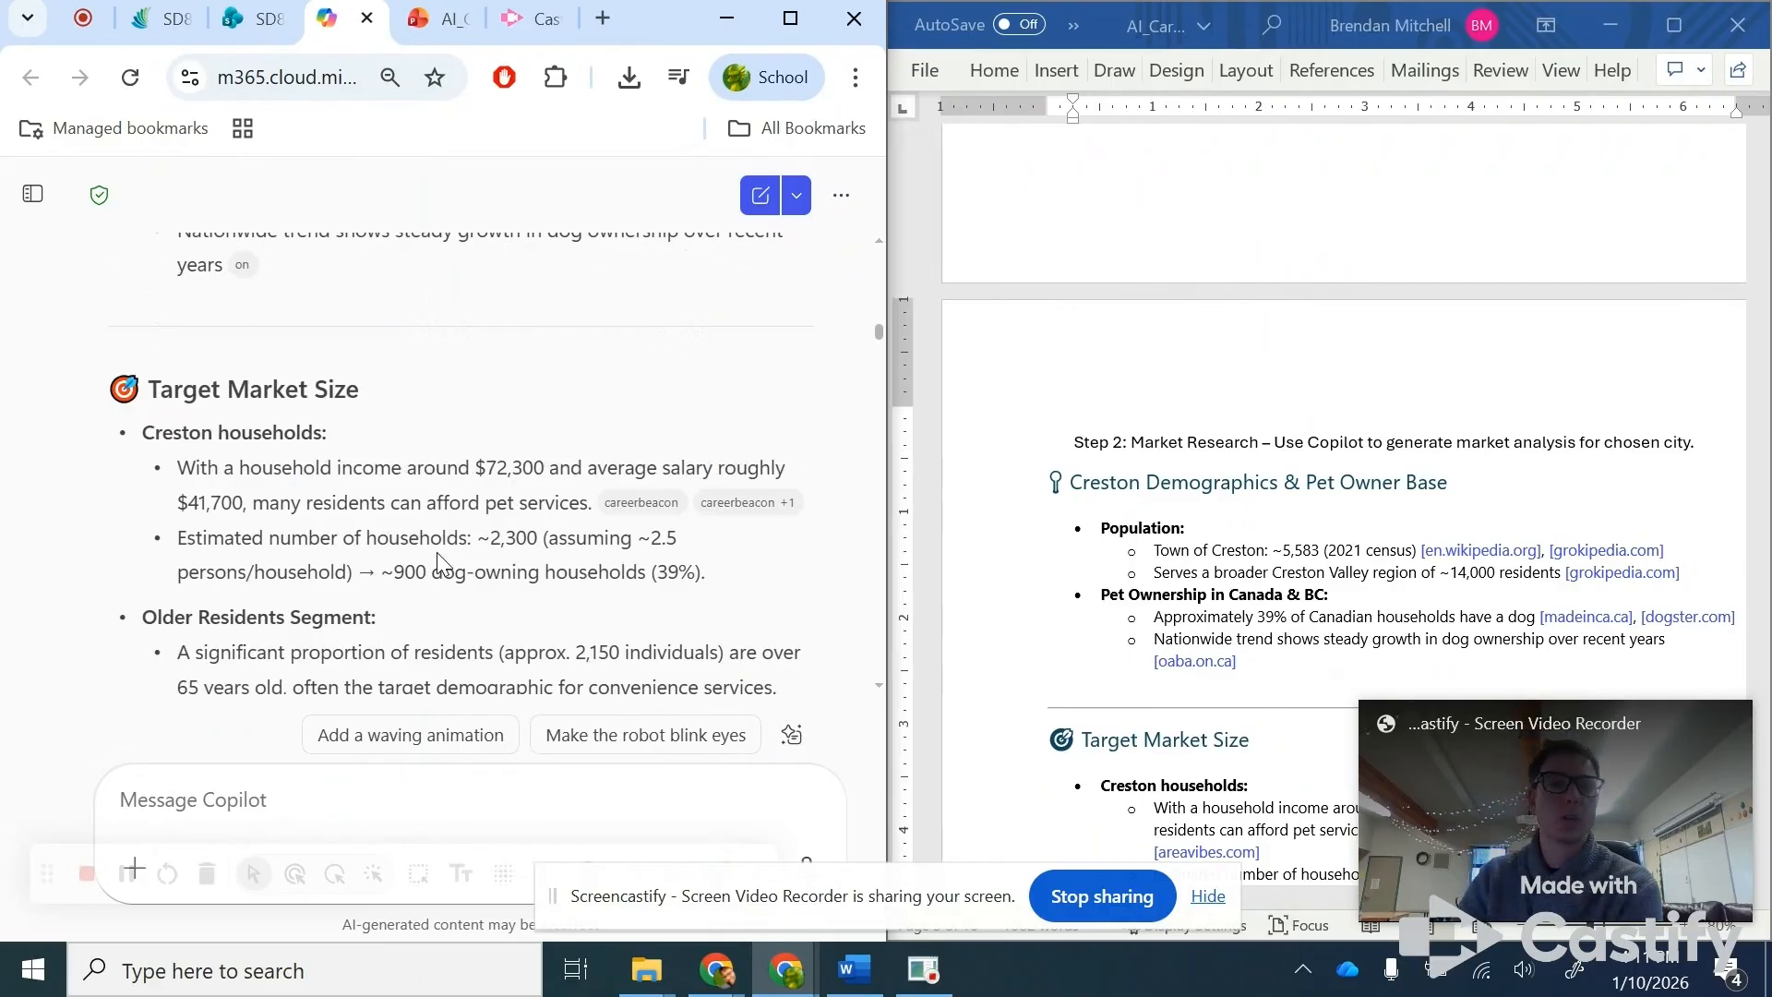
scroll(440, 551, down, 2)
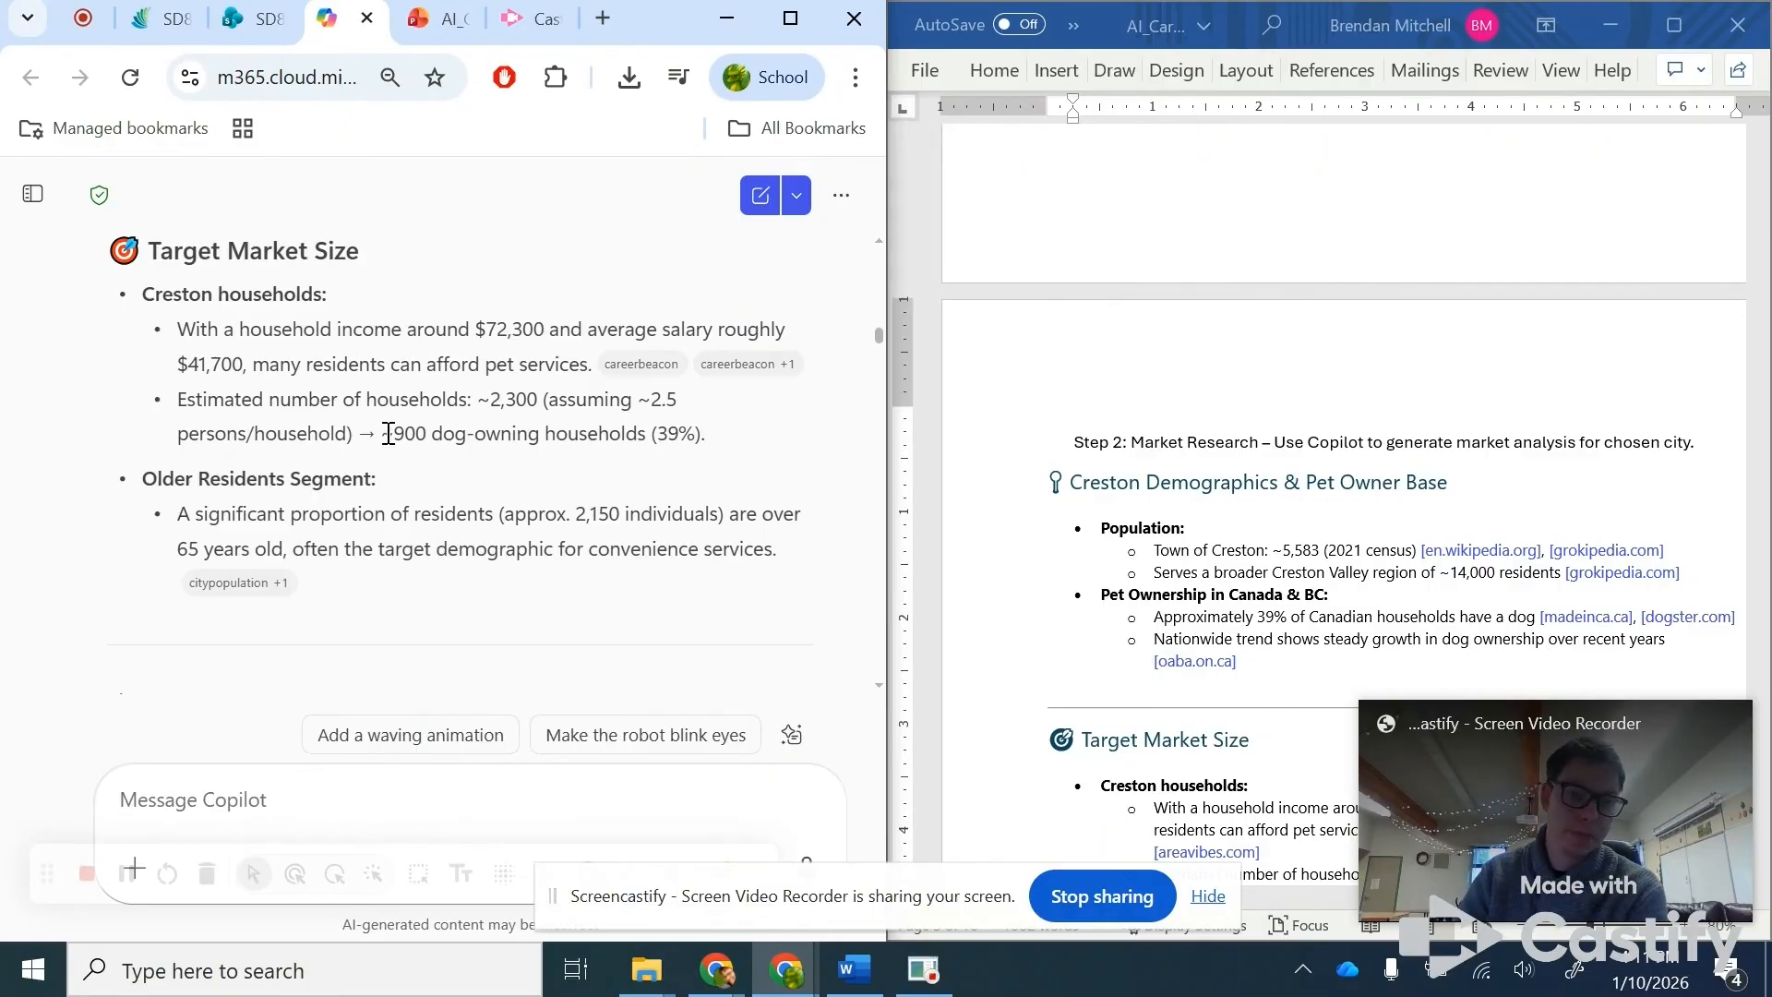
drag(387, 433, 651, 431)
click(651, 431)
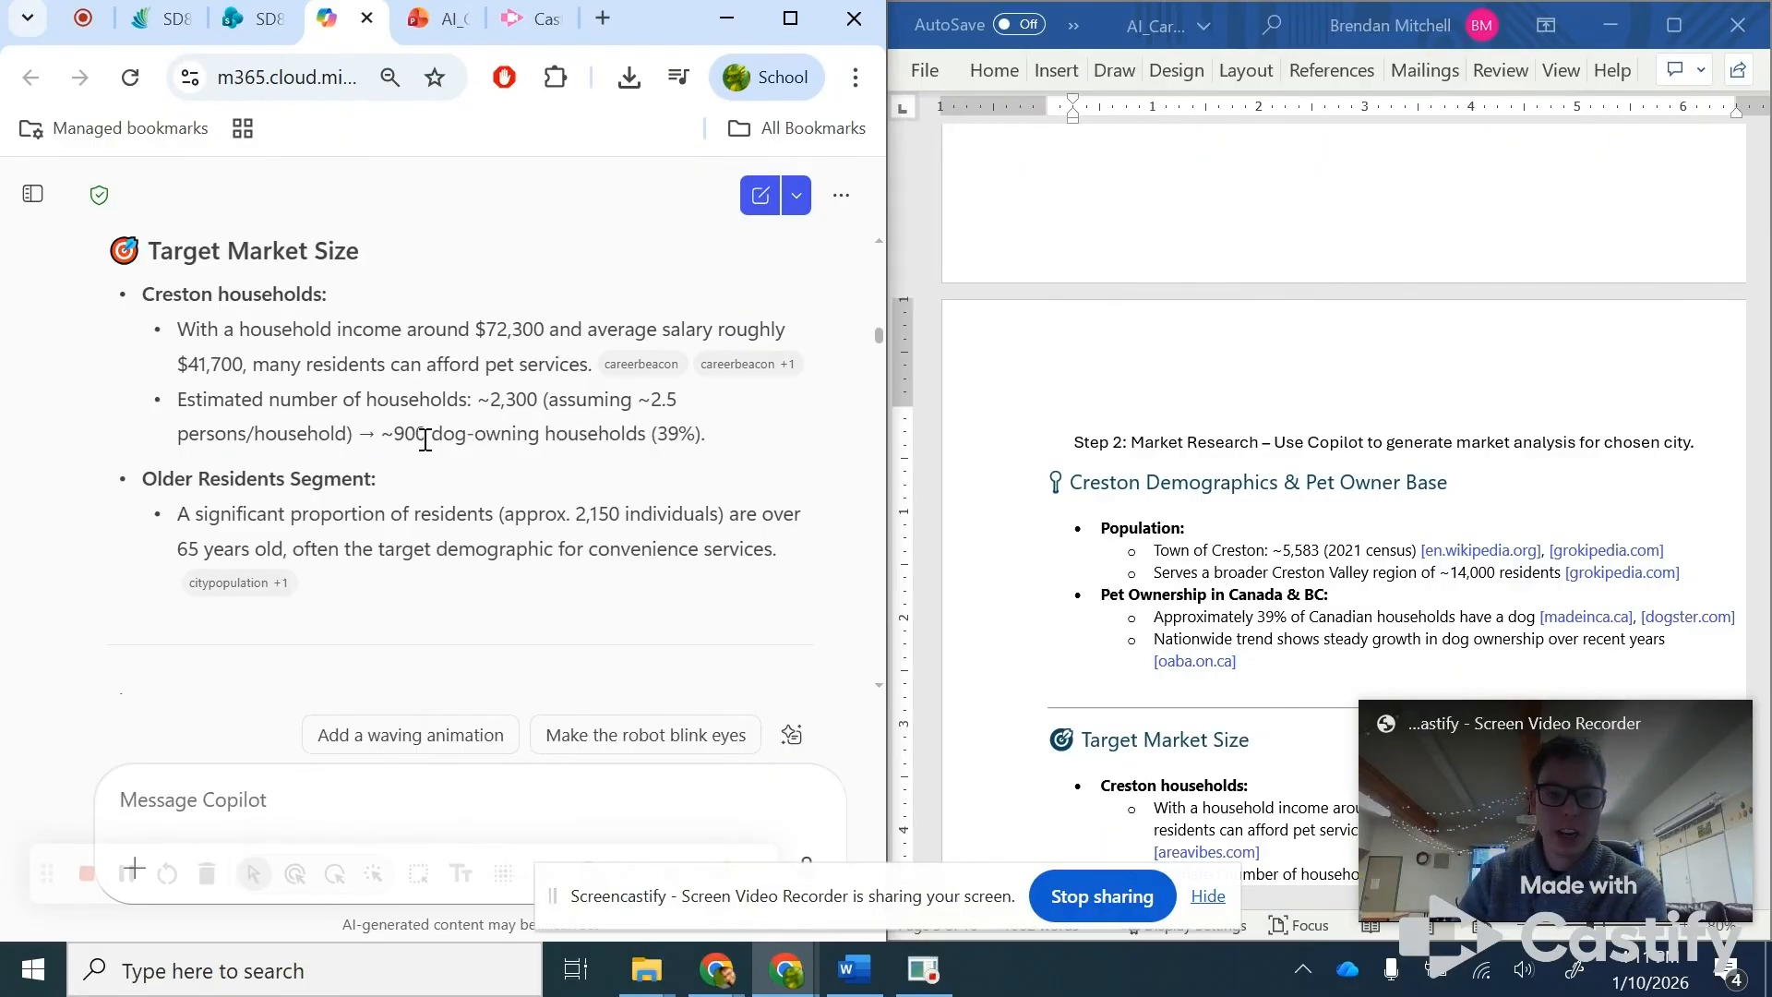
drag(394, 434, 762, 449)
click(762, 448)
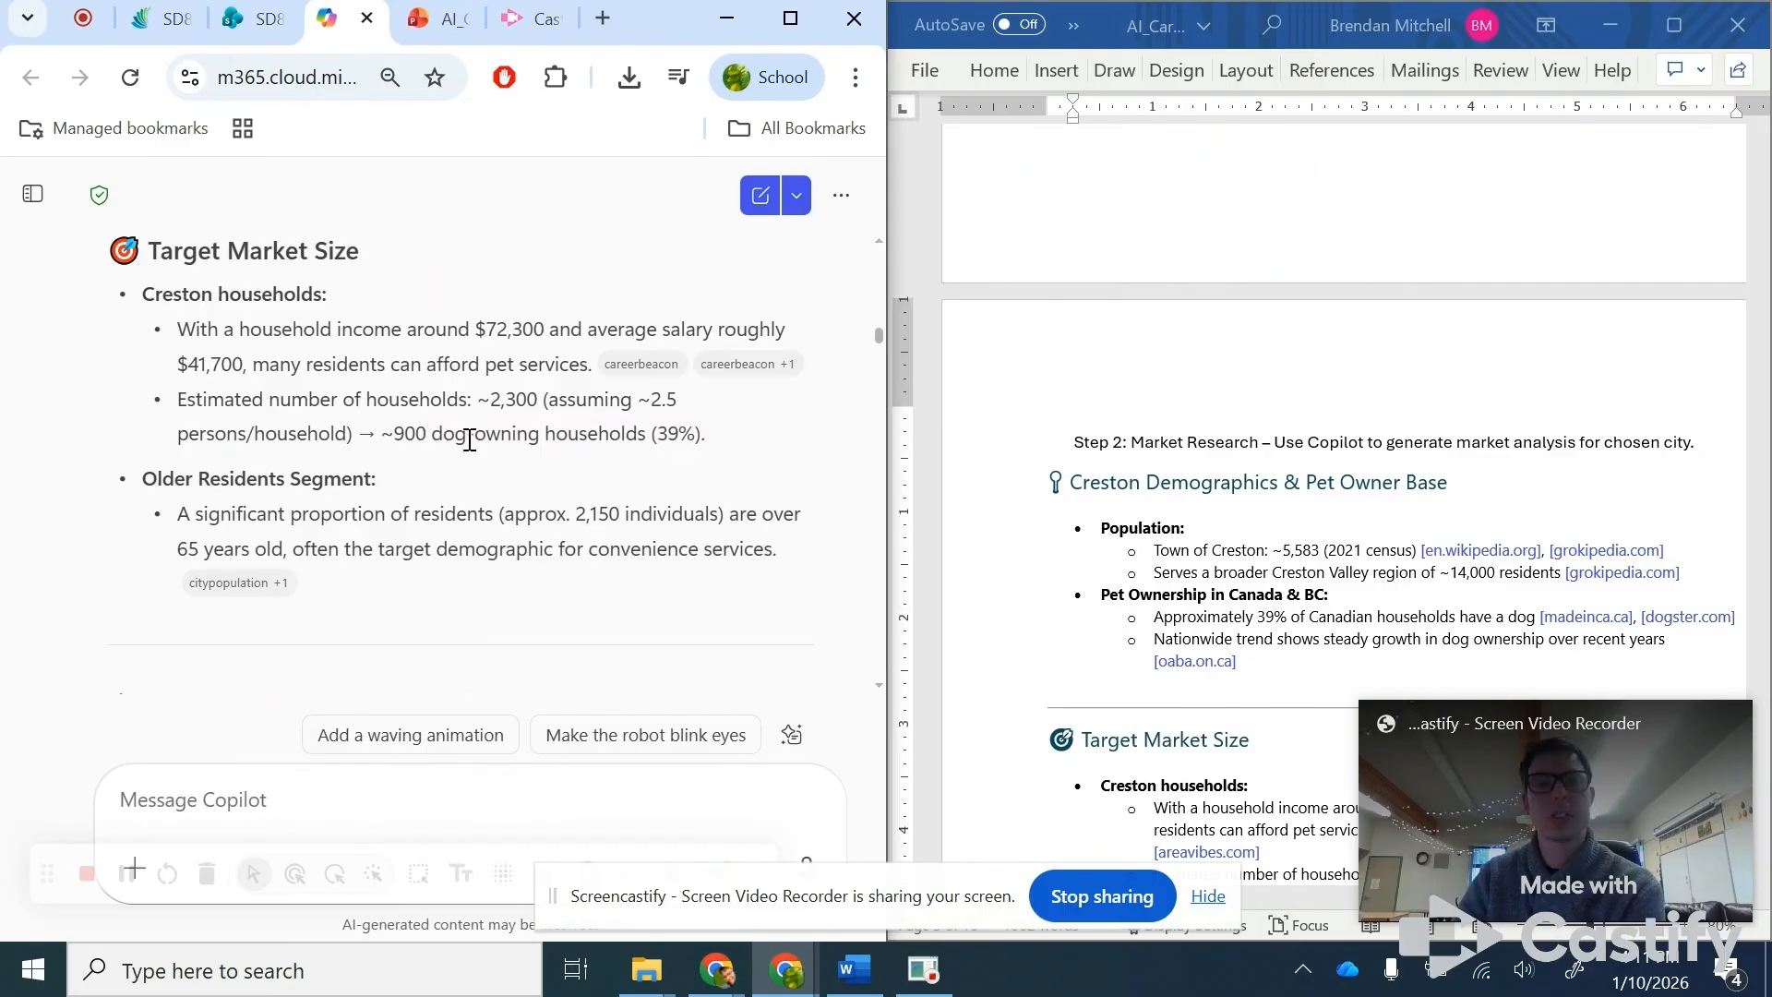
- Read the Older Residents Segment on residents over 65 and relate it to the estimate of dog-owning households
drag(169, 529, 593, 518)
click(578, 530)
scroll(578, 530, down, 2)
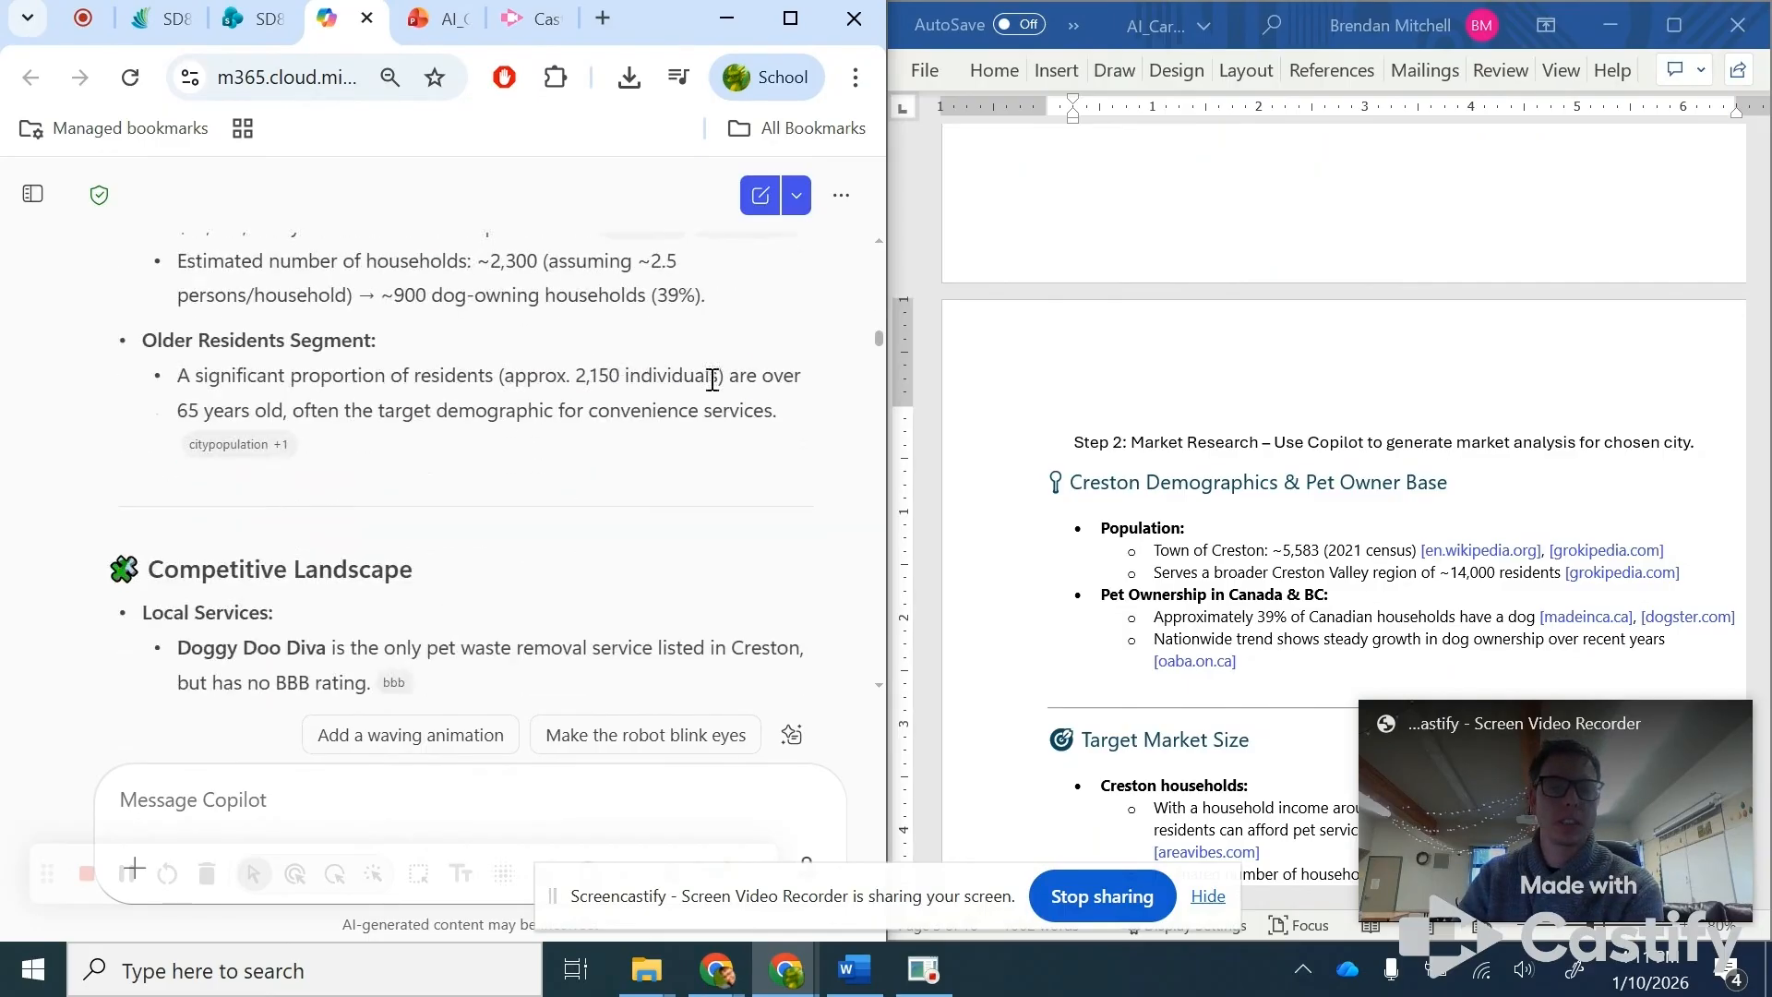
double_click(745, 375)
click(264, 408)
drag(176, 414, 729, 407)
click(729, 407)
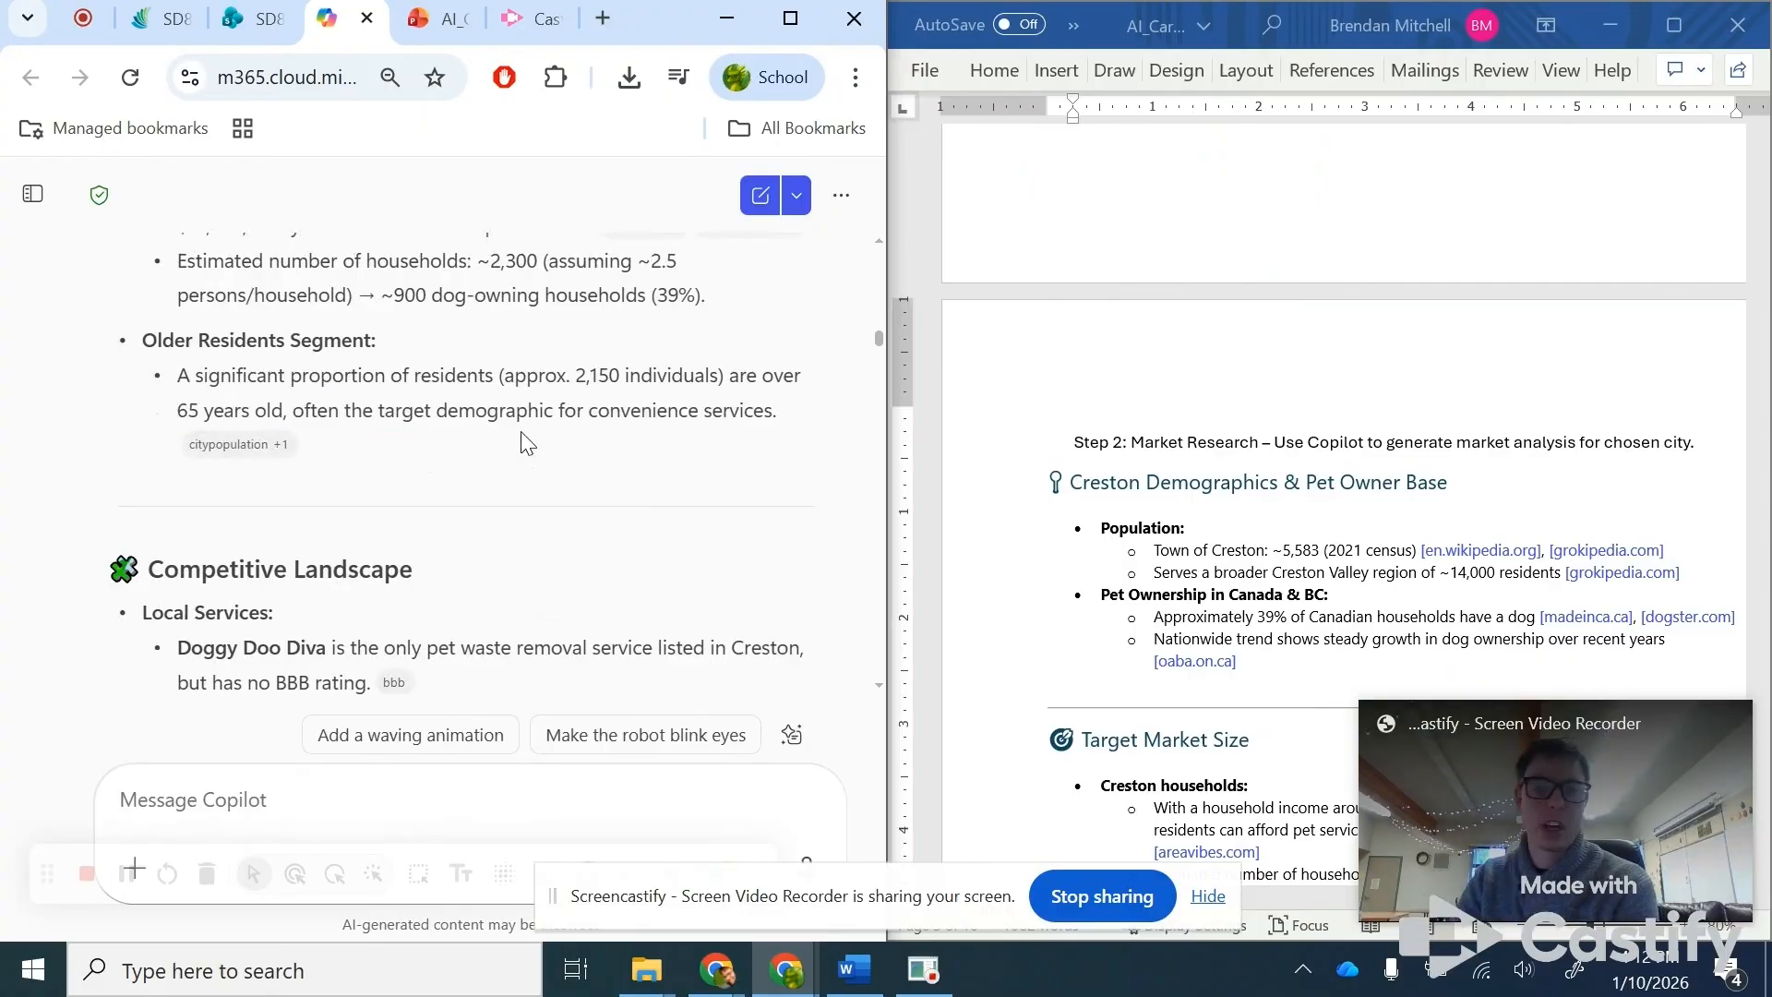
drag(400, 295, 694, 297)
click(690, 316)
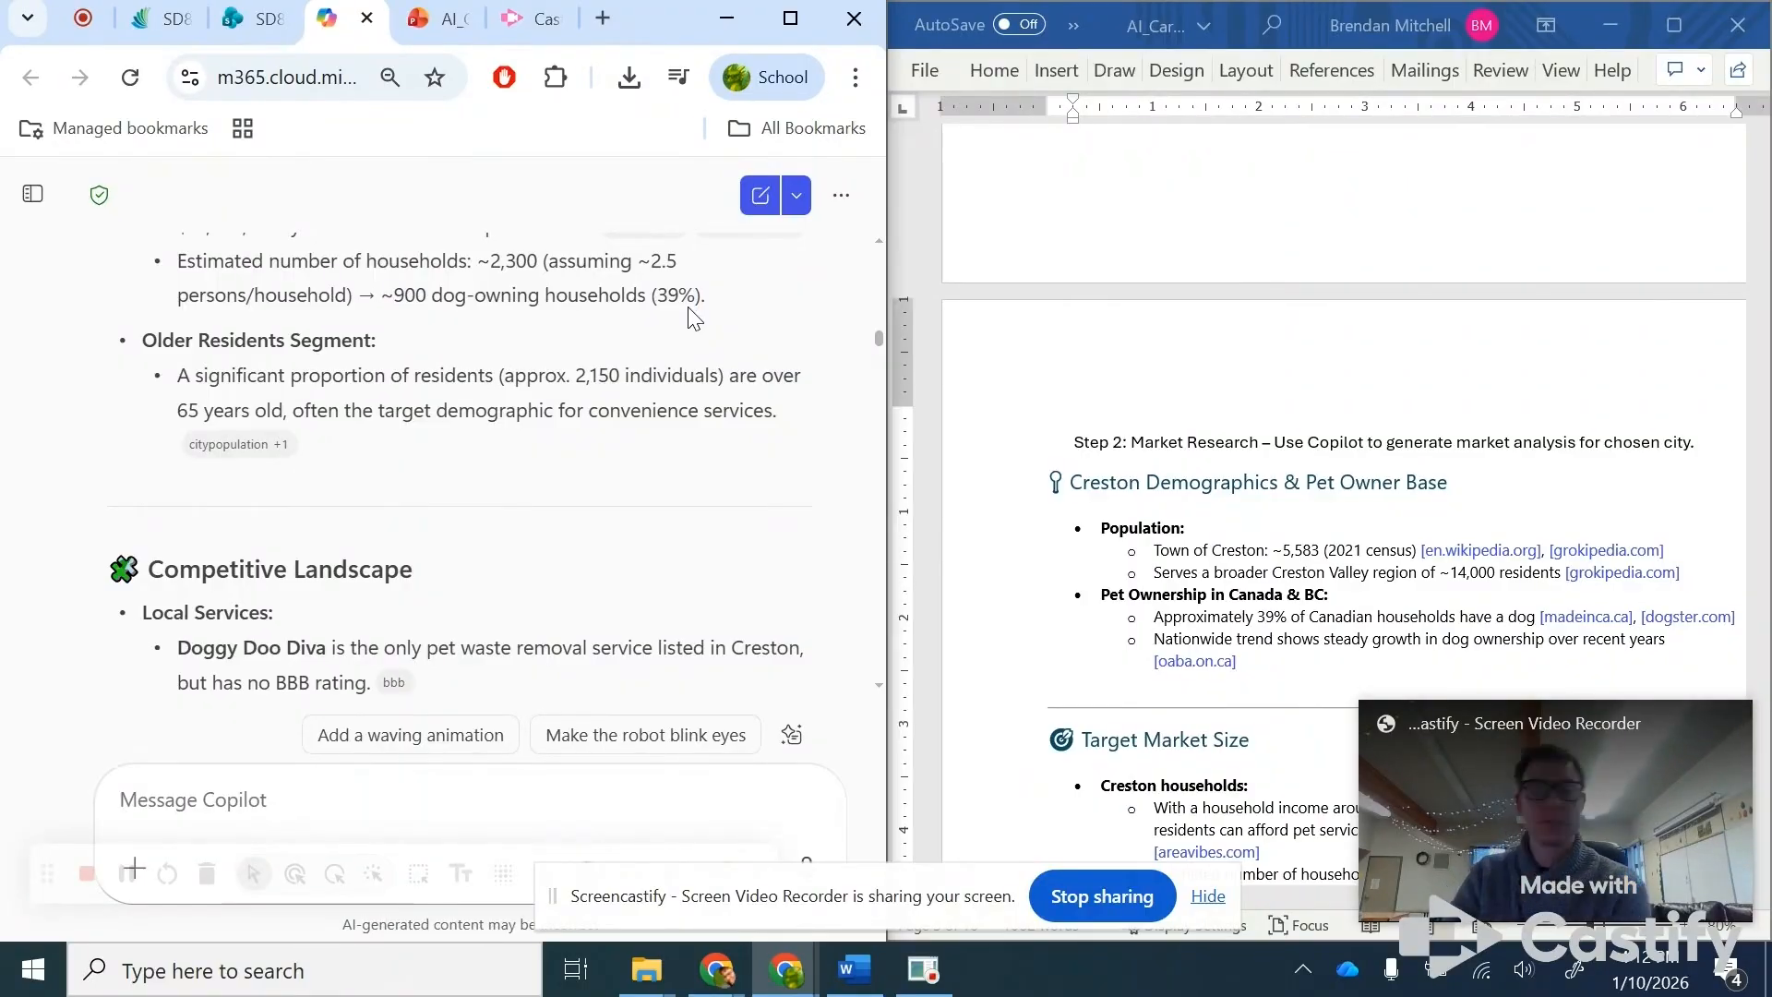
- Examine the local services and pet service providers listed under Competitive Landscape, including Doggy Doo Diva and A1 Poop Scooper
scroll(467, 490, down, 4)
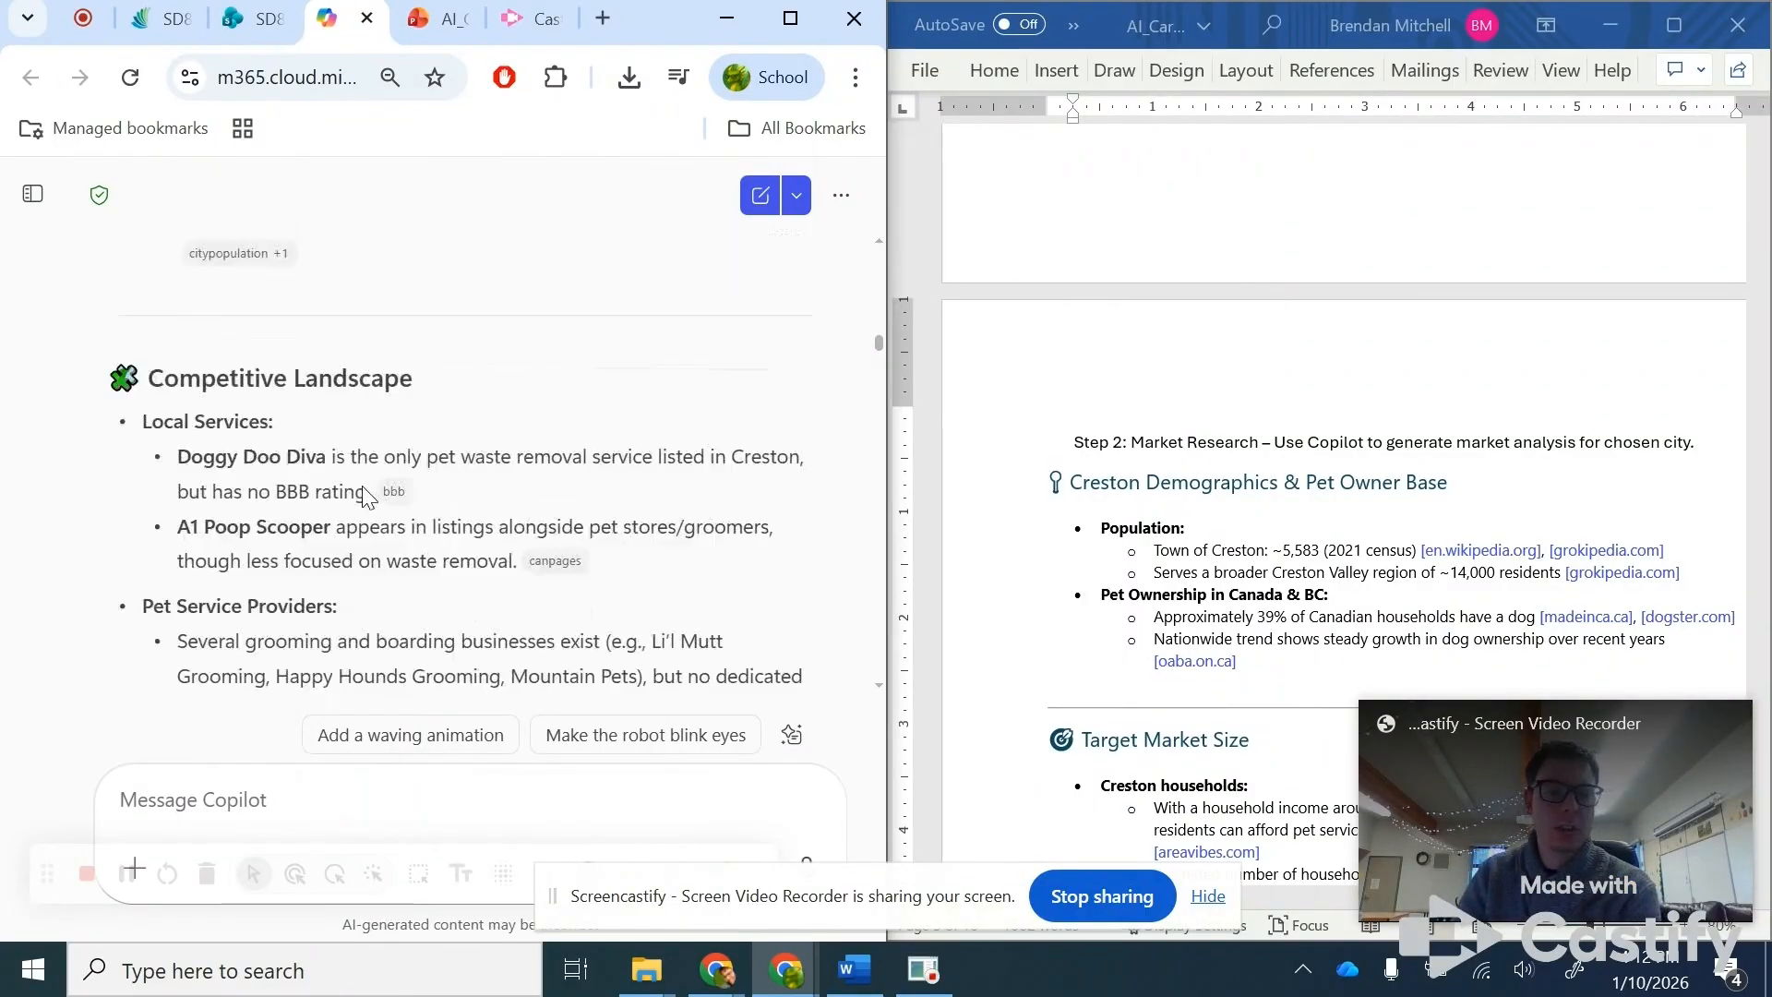
scroll(392, 447, up, 1)
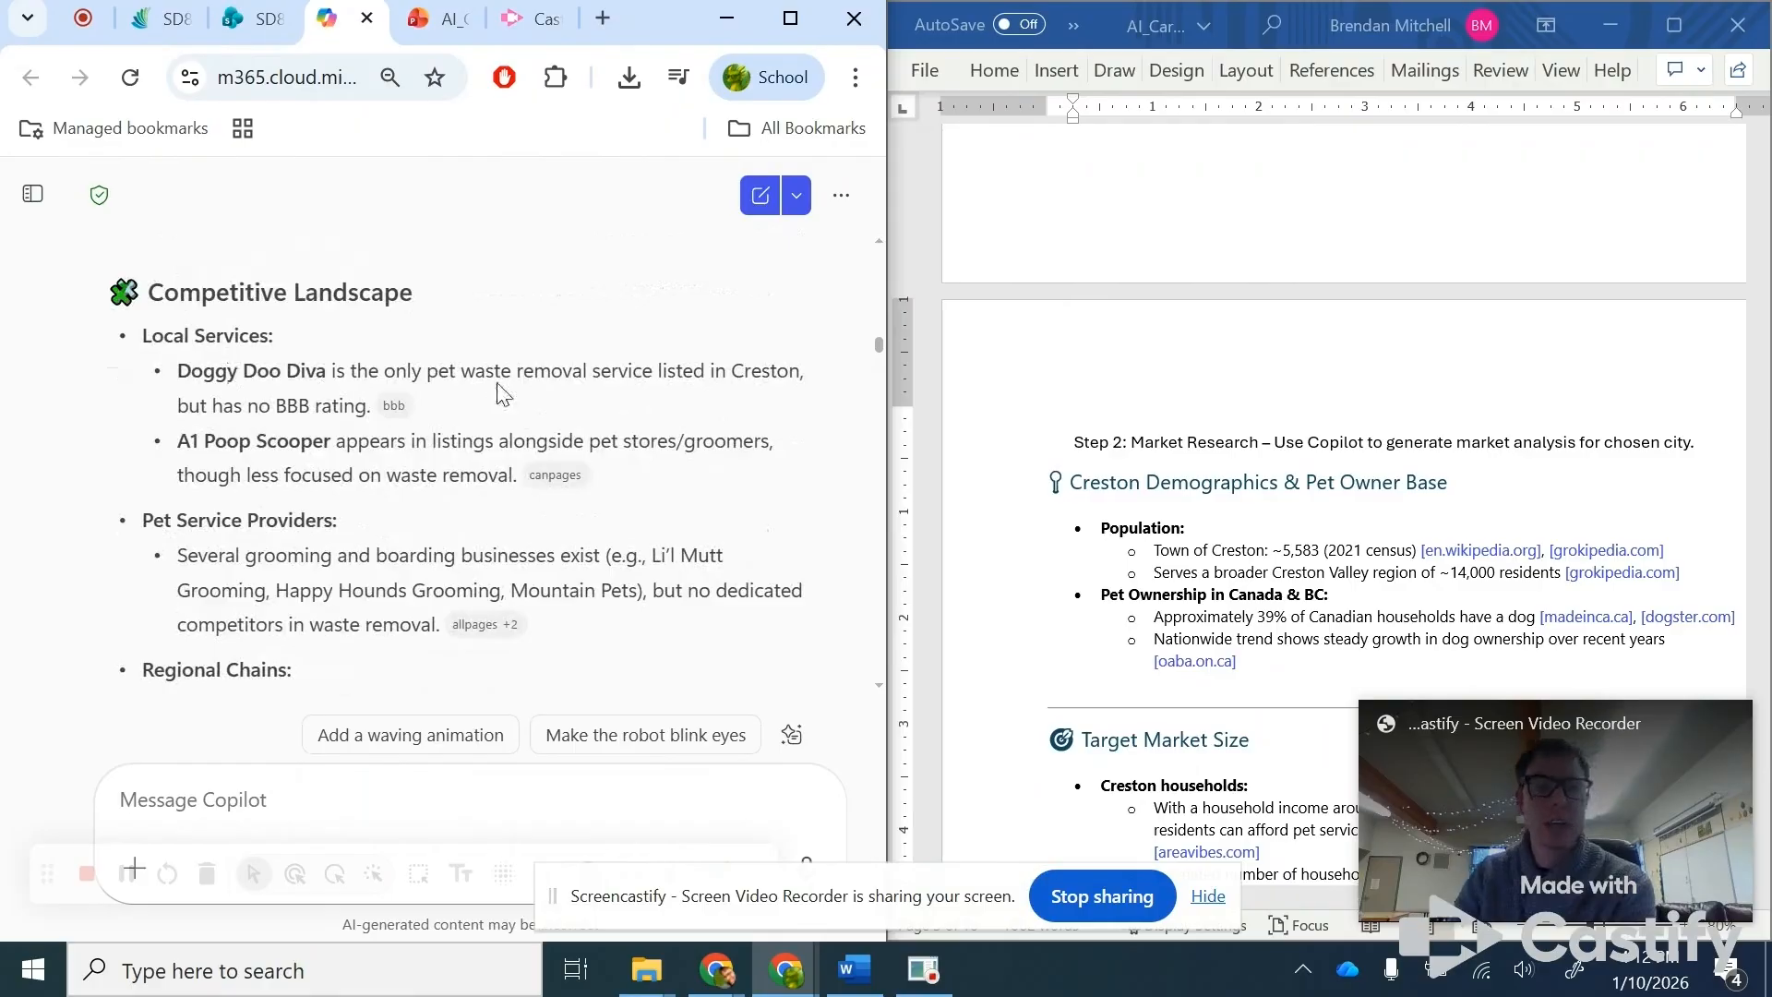
drag(197, 345, 349, 357)
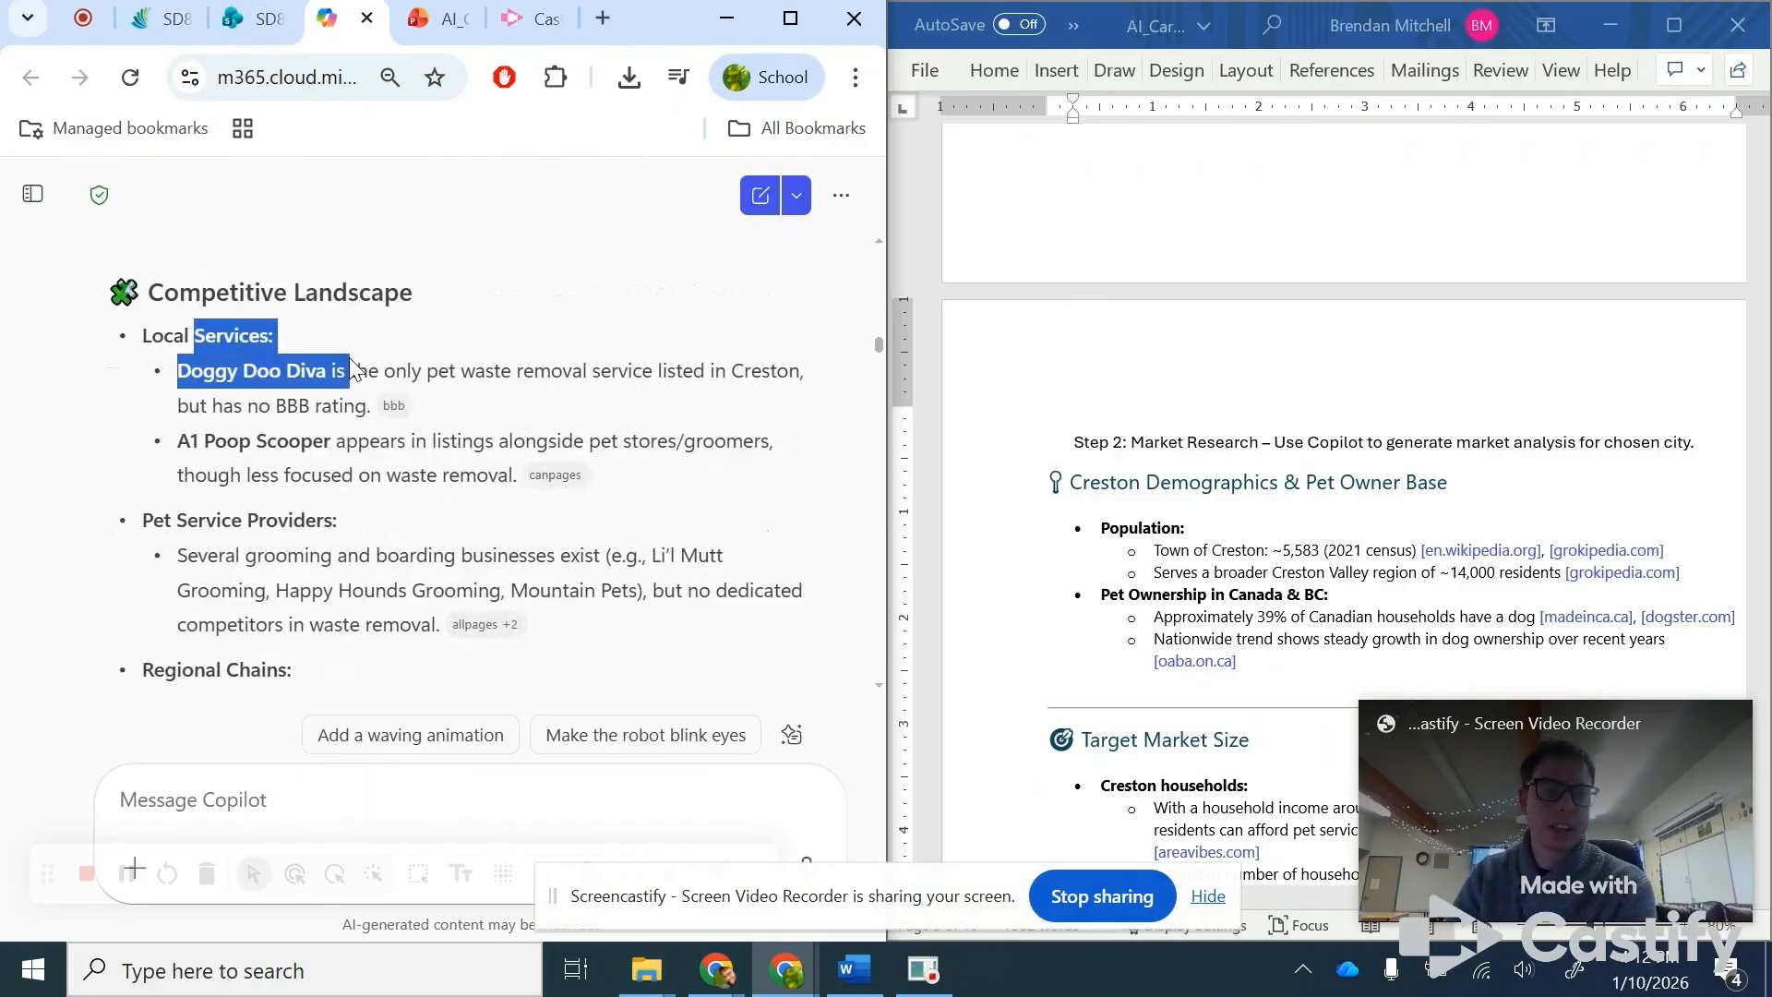
click(496, 361)
drag(189, 369, 558, 371)
click(558, 370)
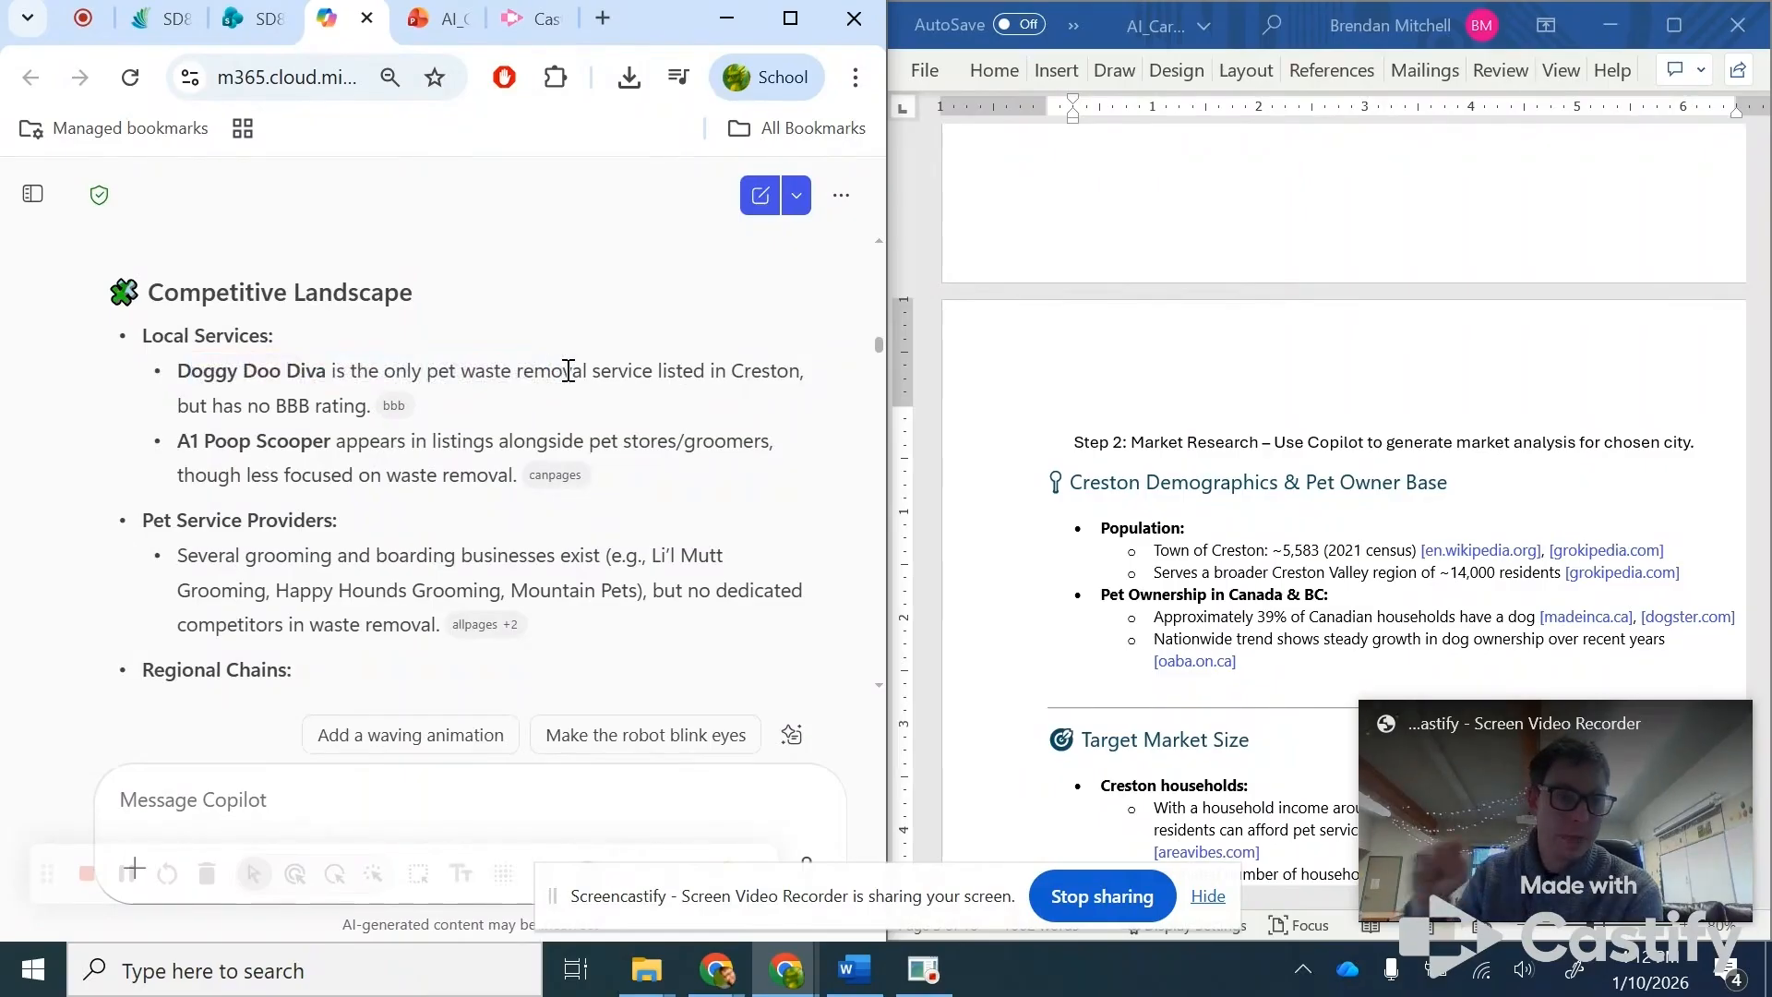
drag(480, 475, 388, 475)
click(388, 474)
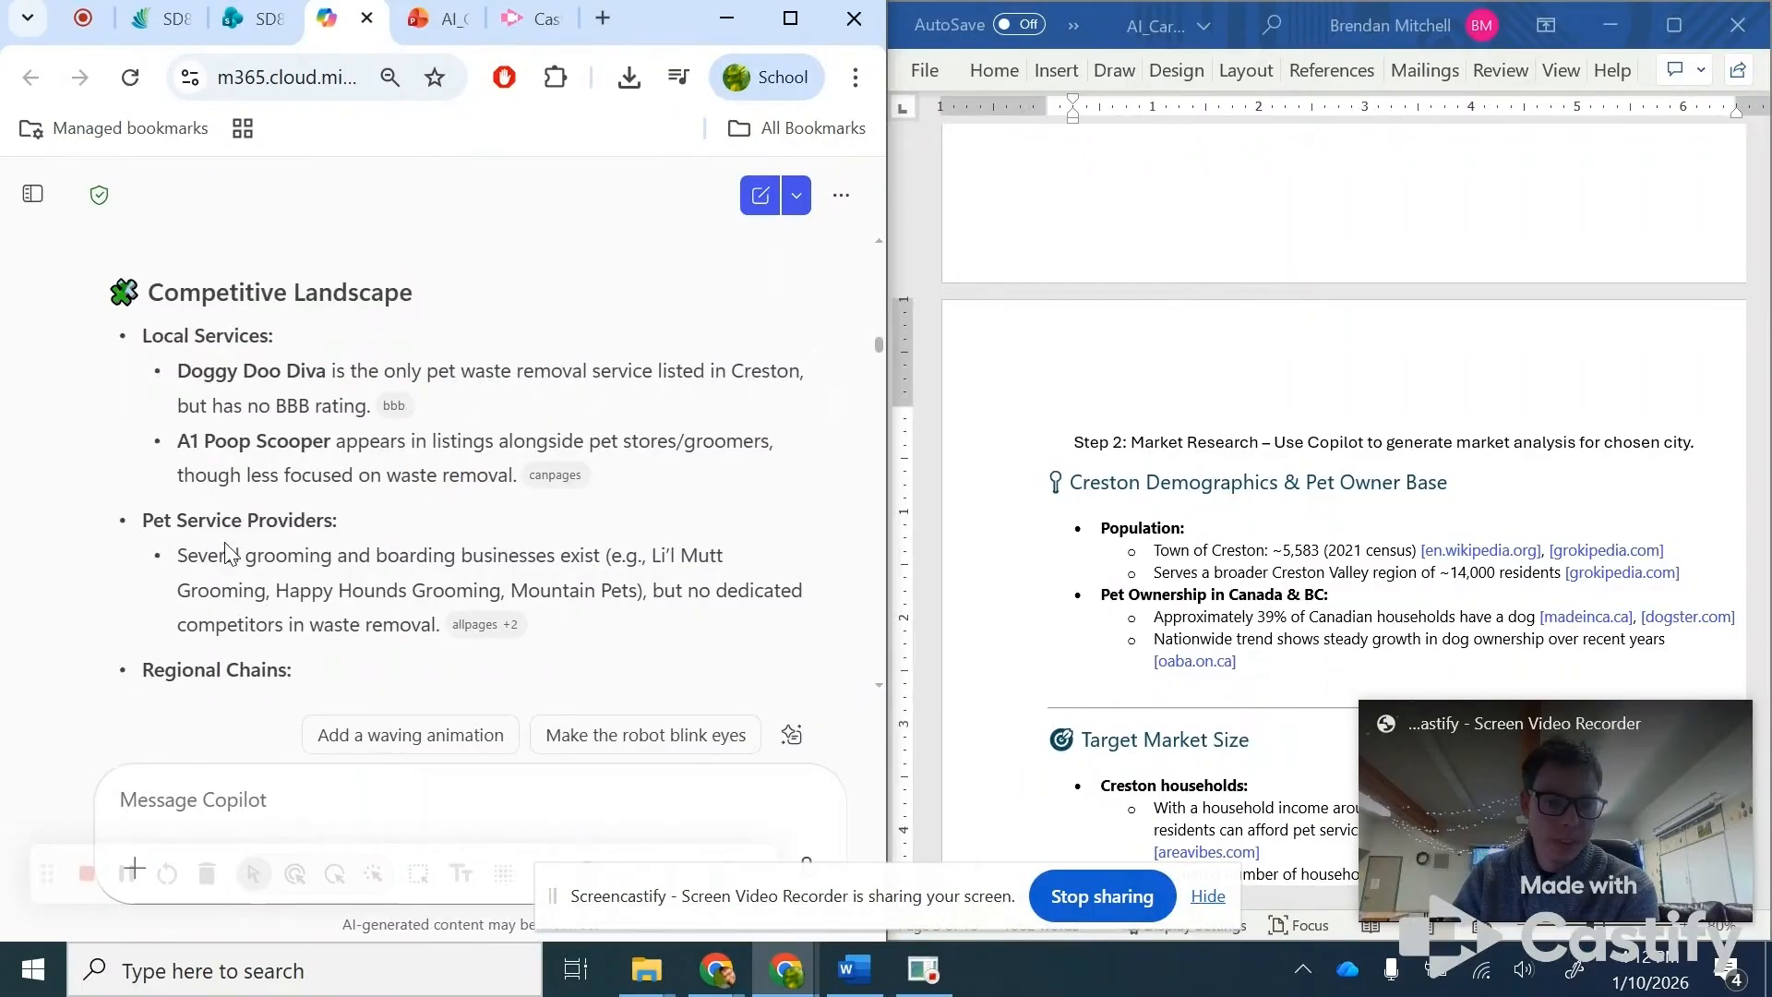
drag(229, 554, 640, 555)
click(640, 555)
drag(203, 441, 755, 441)
click(736, 441)
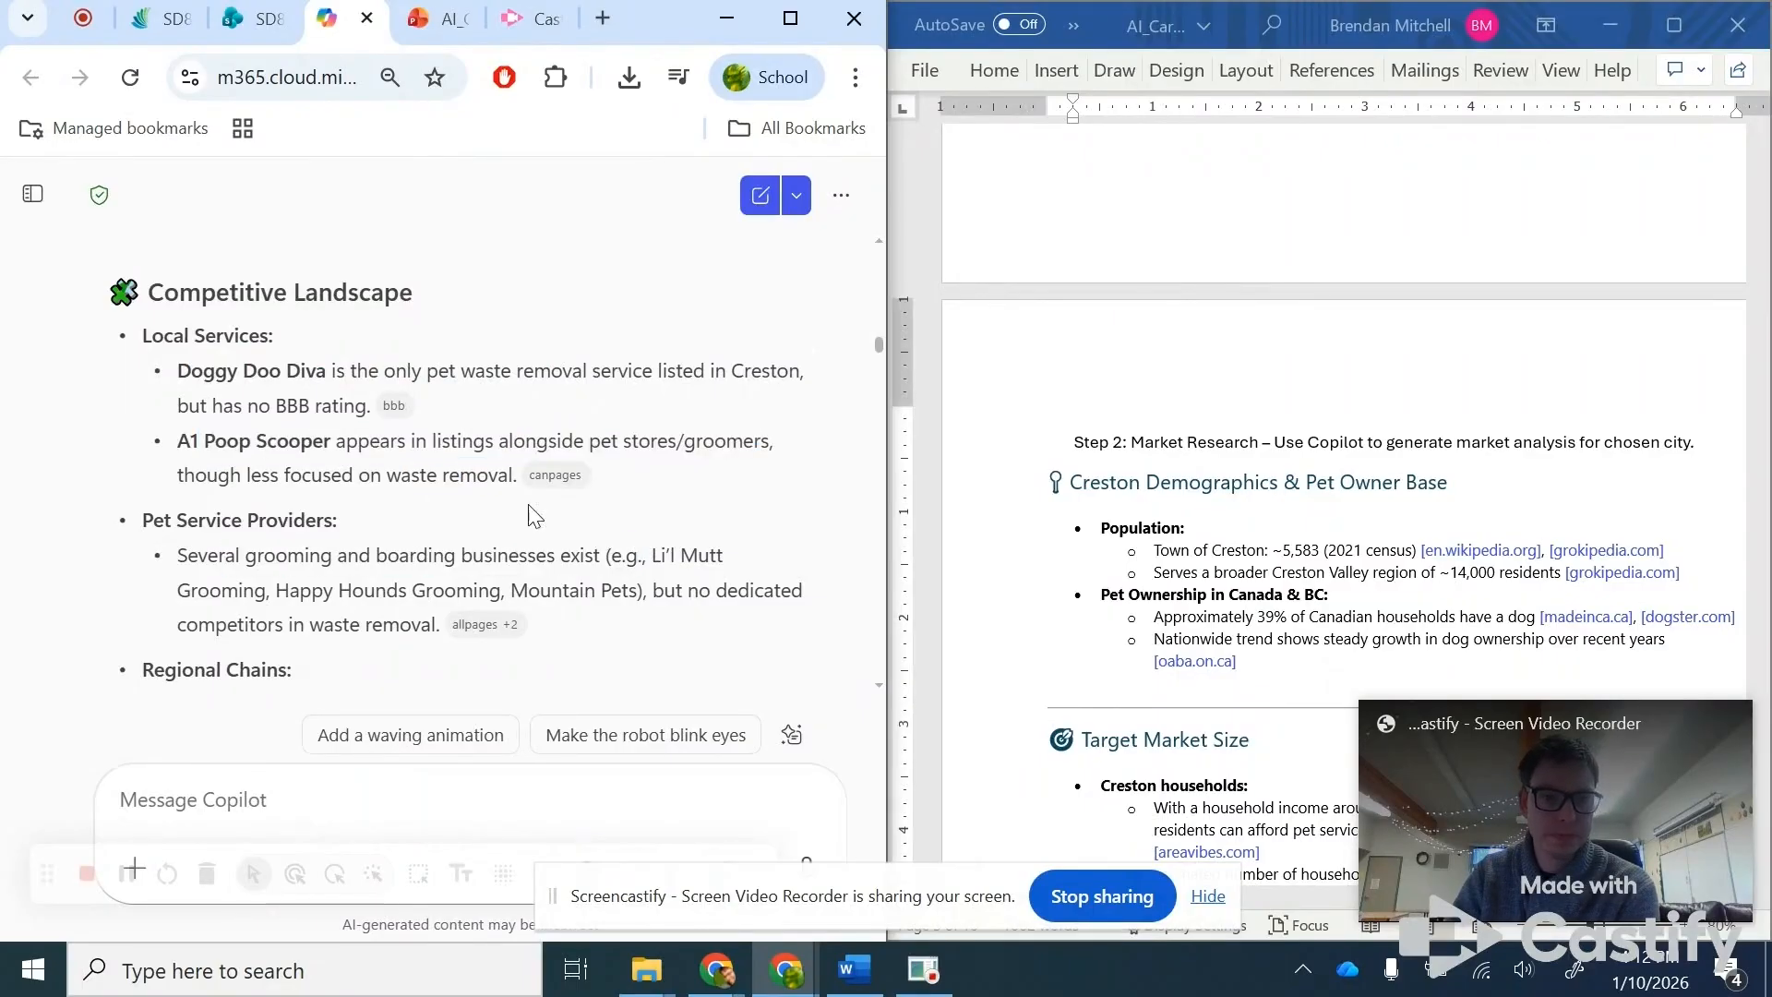
- Read the Regional Chains entry on Dog Scoop, SweepScoop and DoodyCalls as benchmarks for pricing and service models
scroll(532, 515, down, 2)
scroll(724, 565, down, 4)
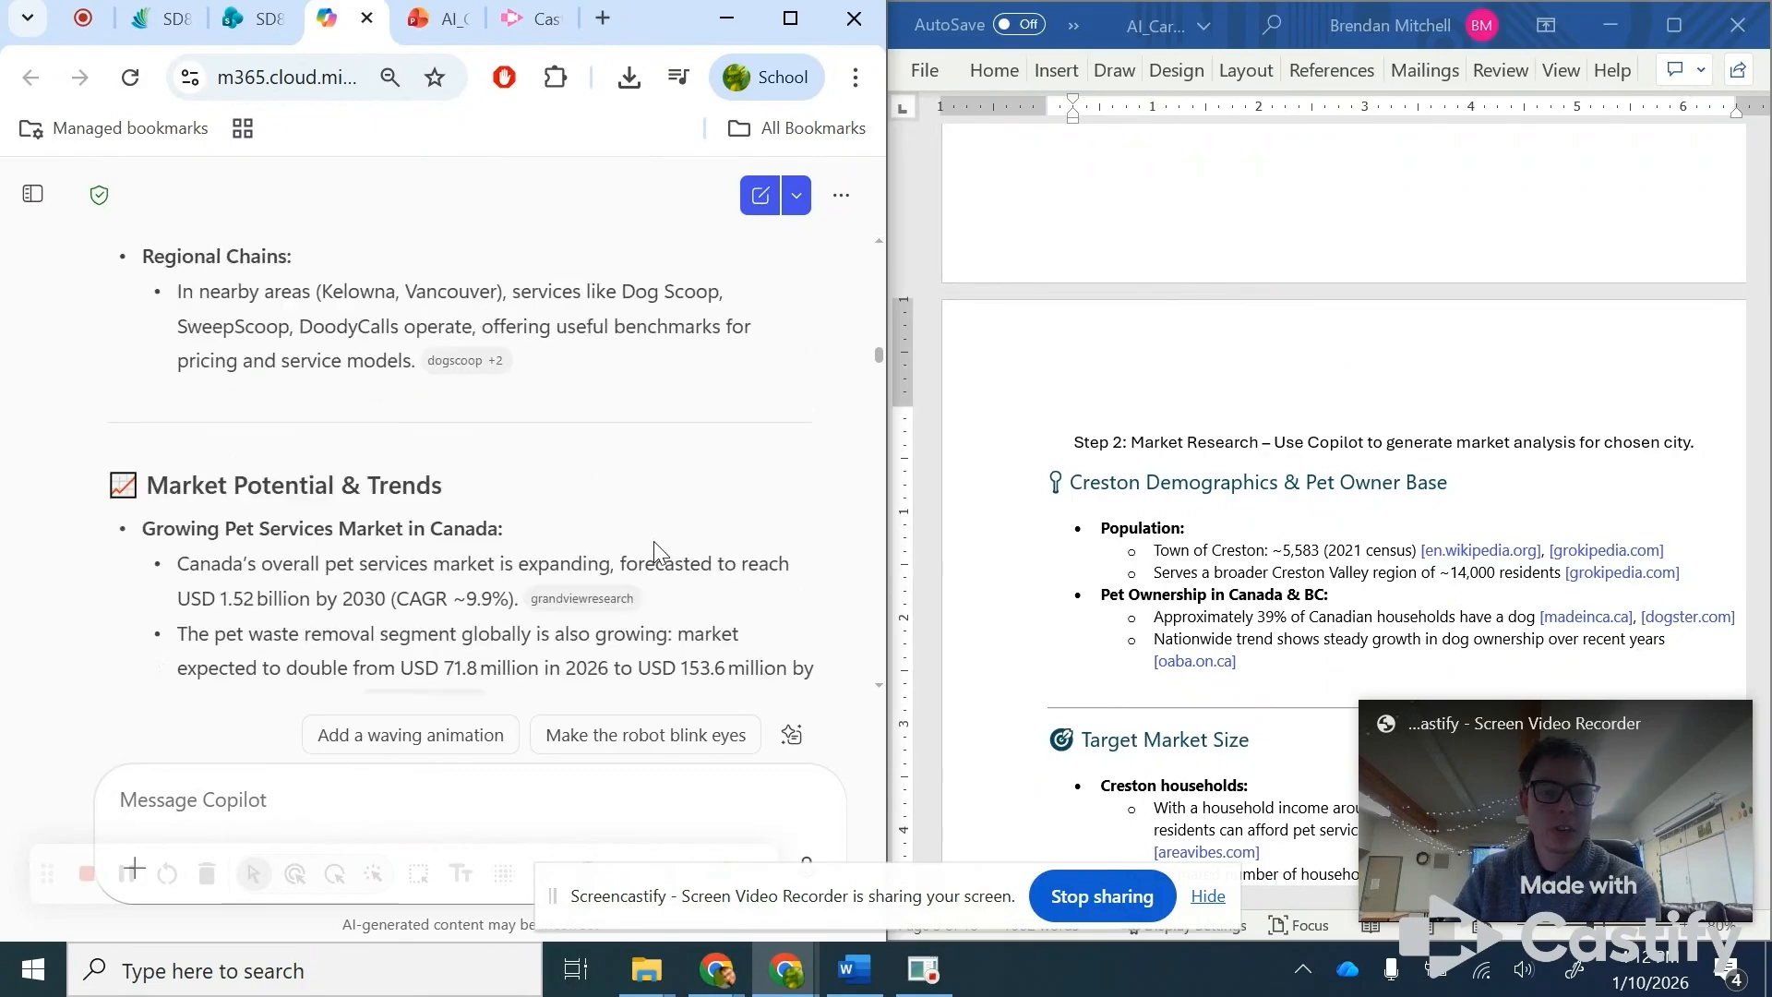
drag(537, 289, 688, 294)
click(669, 318)
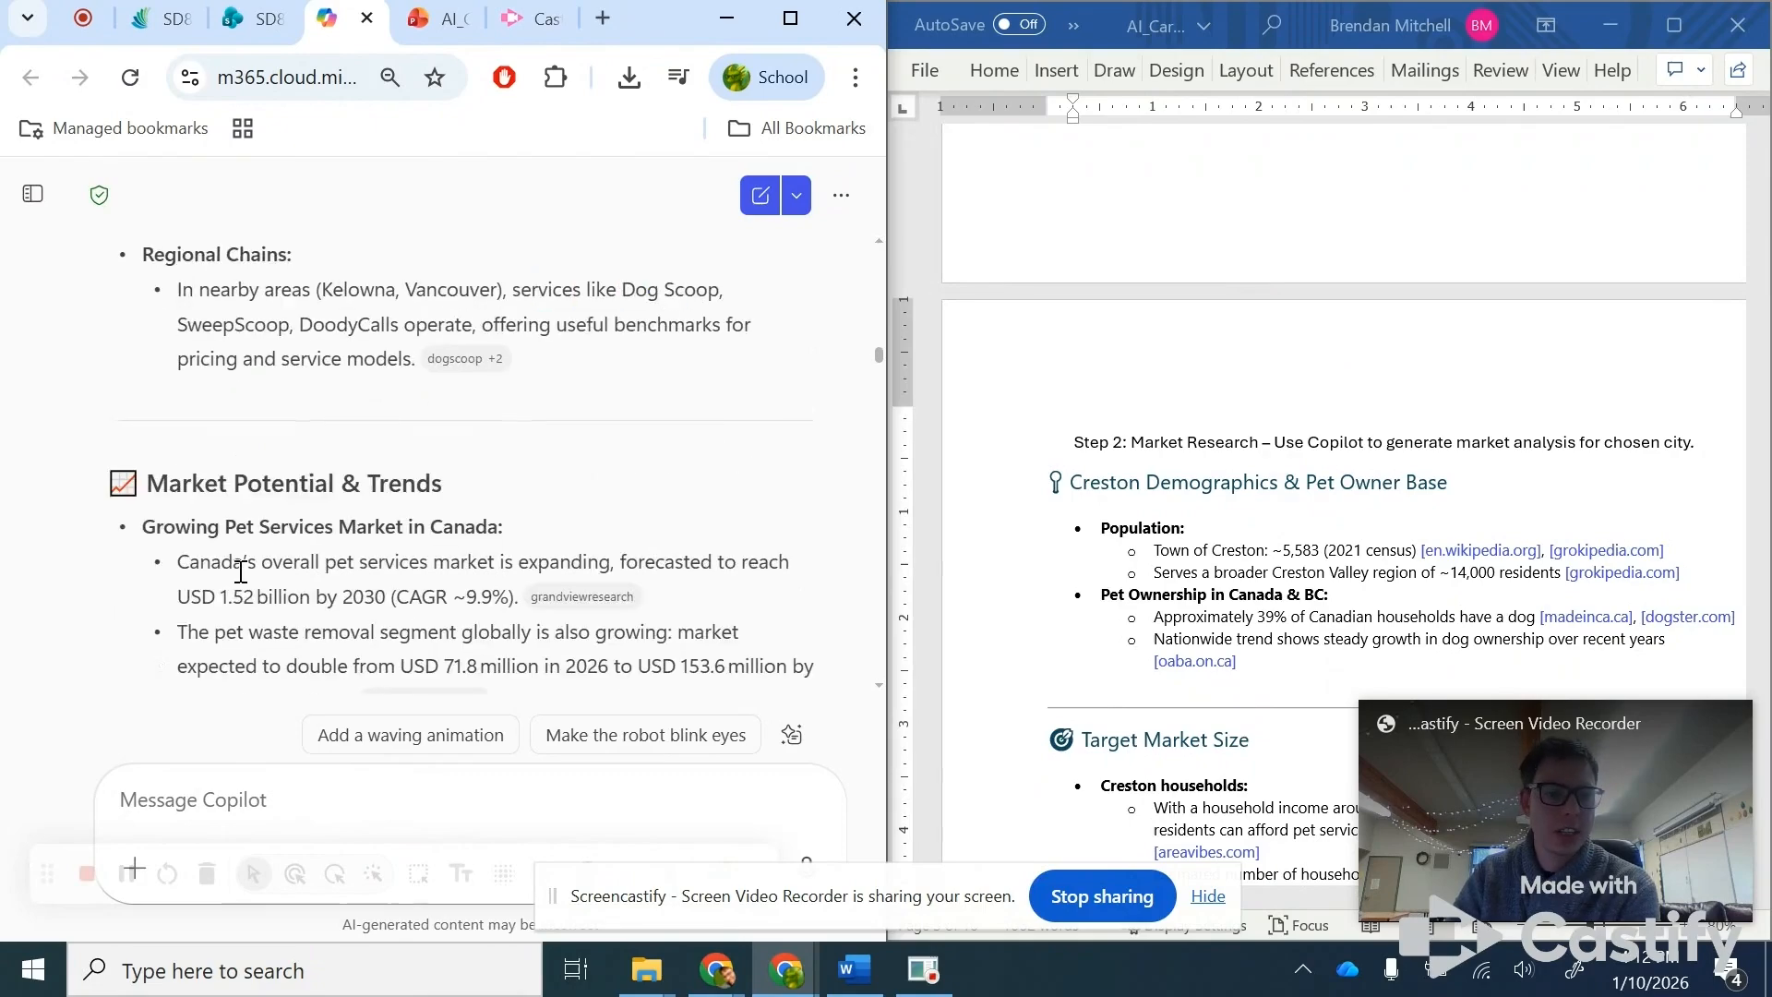
- Read the Growing Pet Services Market in Canada entries on the national pet services market and the global pet waste removal segment
scroll(240, 563, down, 2)
scroll(234, 447, down, 2)
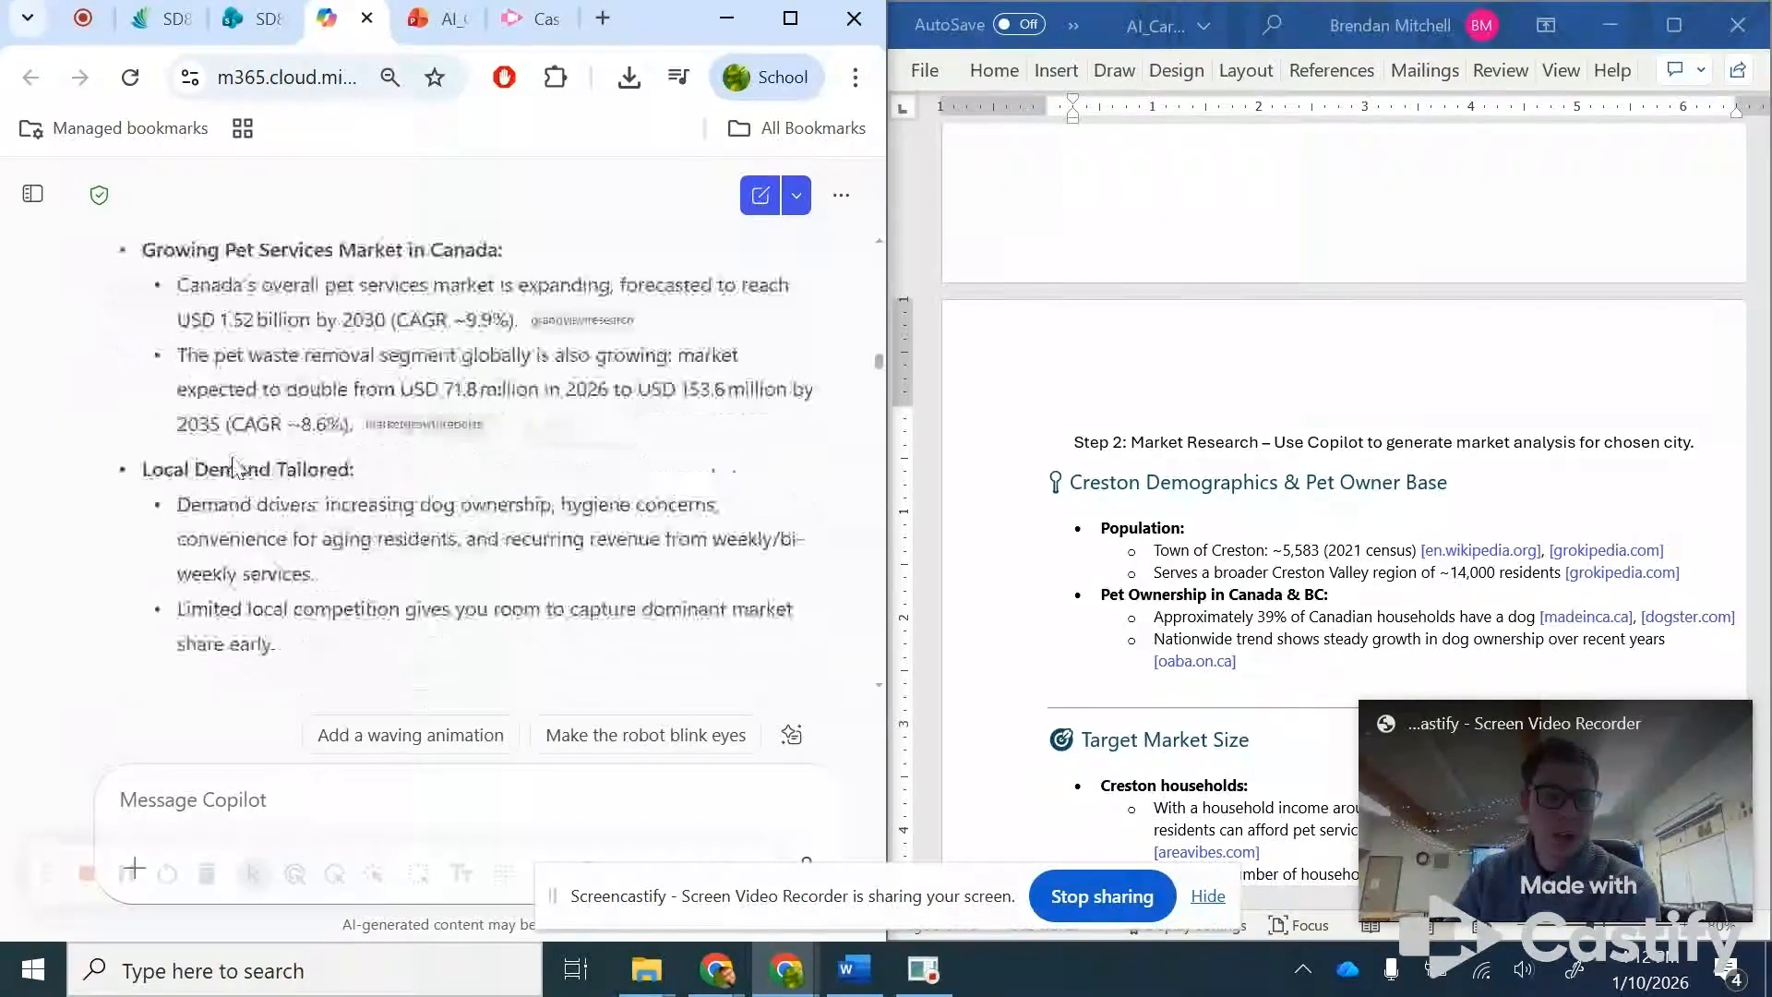
drag(257, 293, 832, 297)
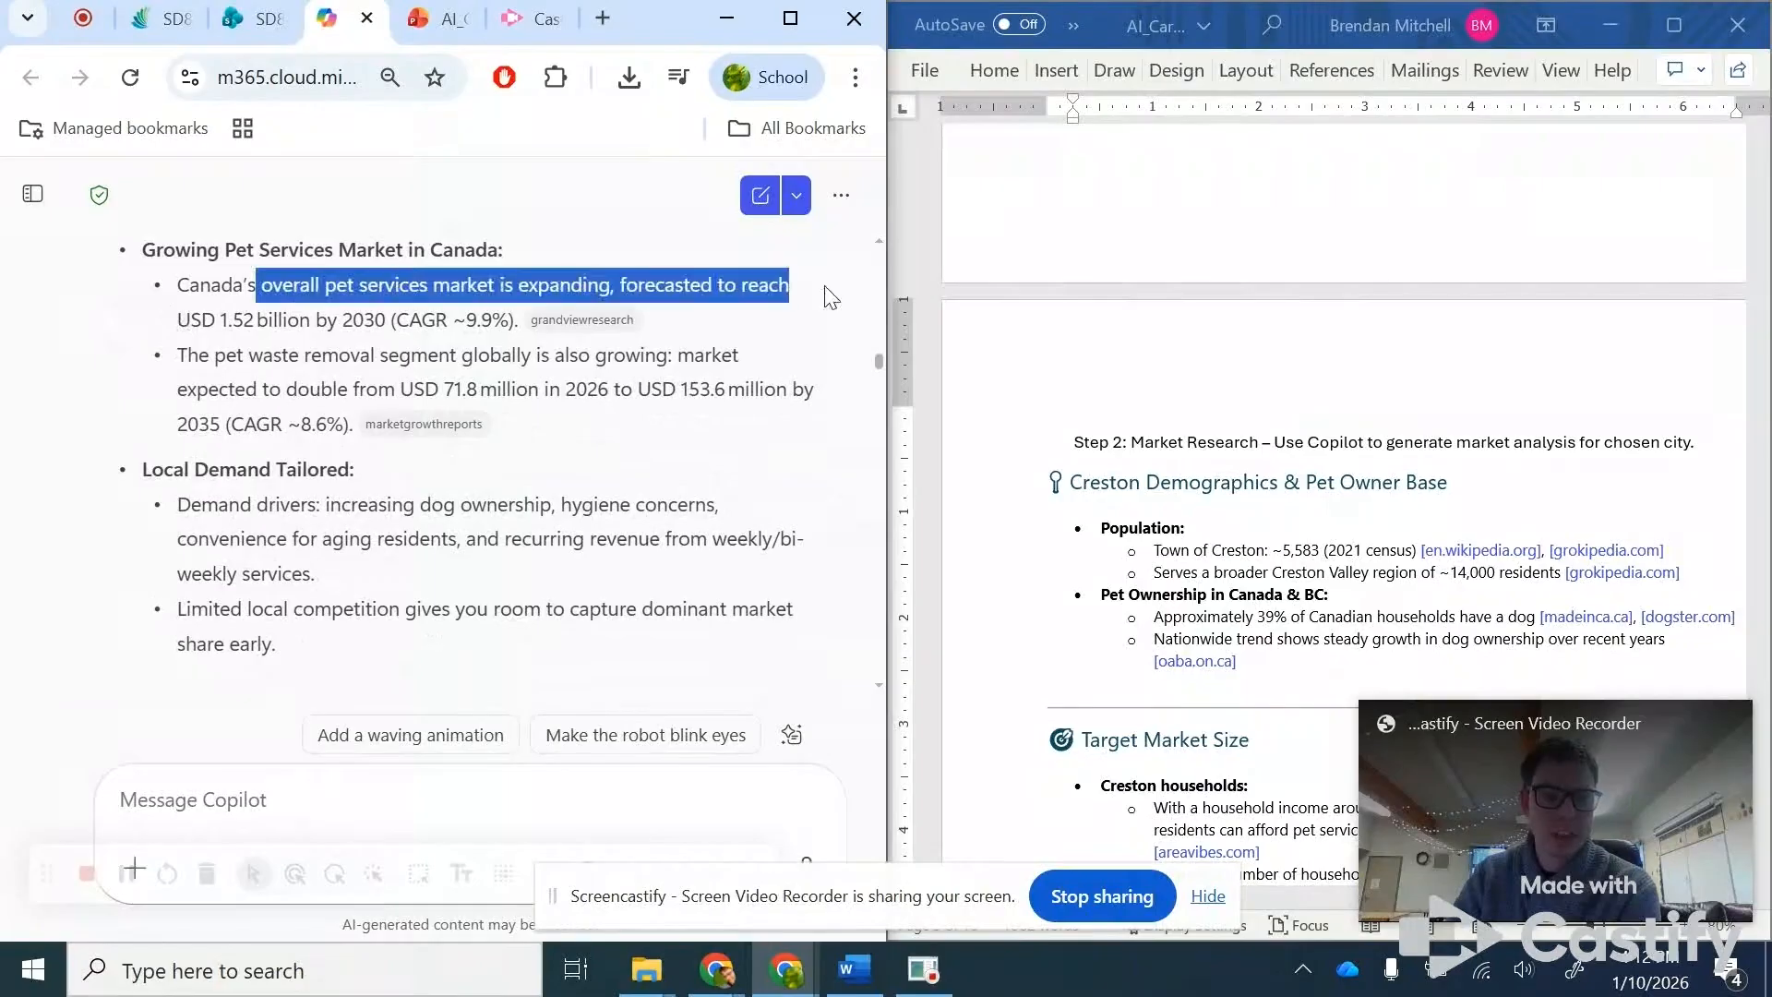
drag(327, 354, 683, 355)
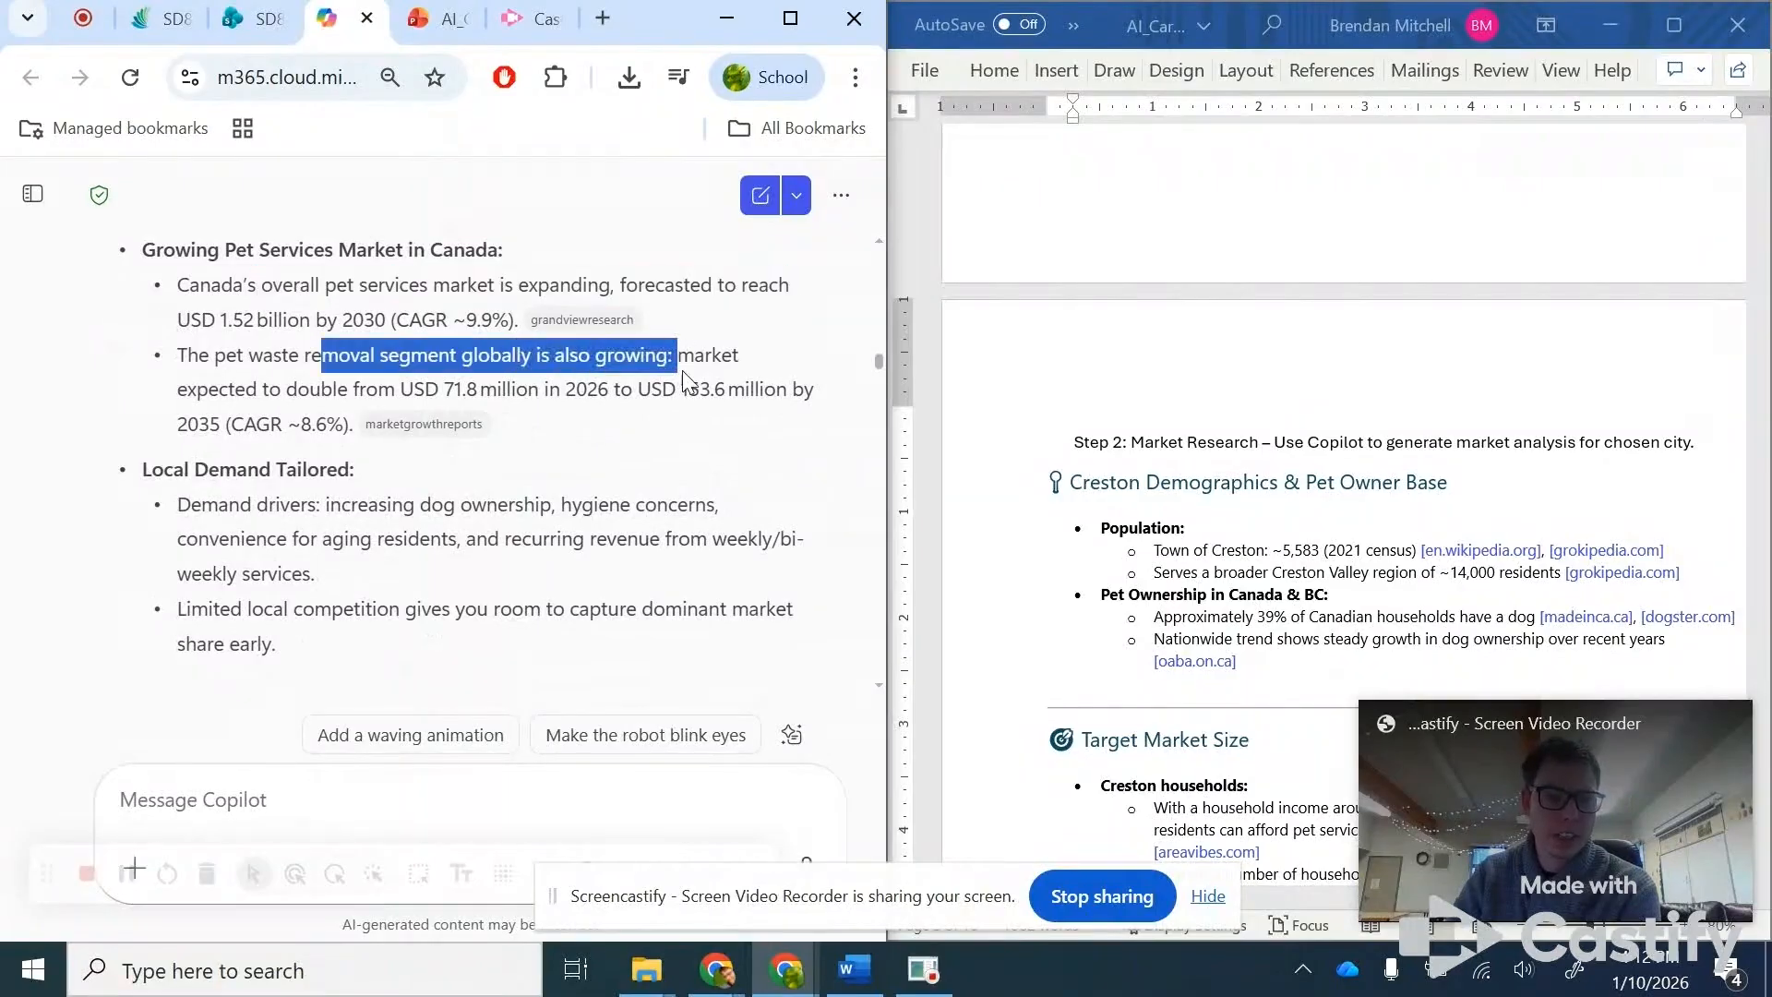
click(370, 378)
drag(291, 367, 730, 380)
click(732, 379)
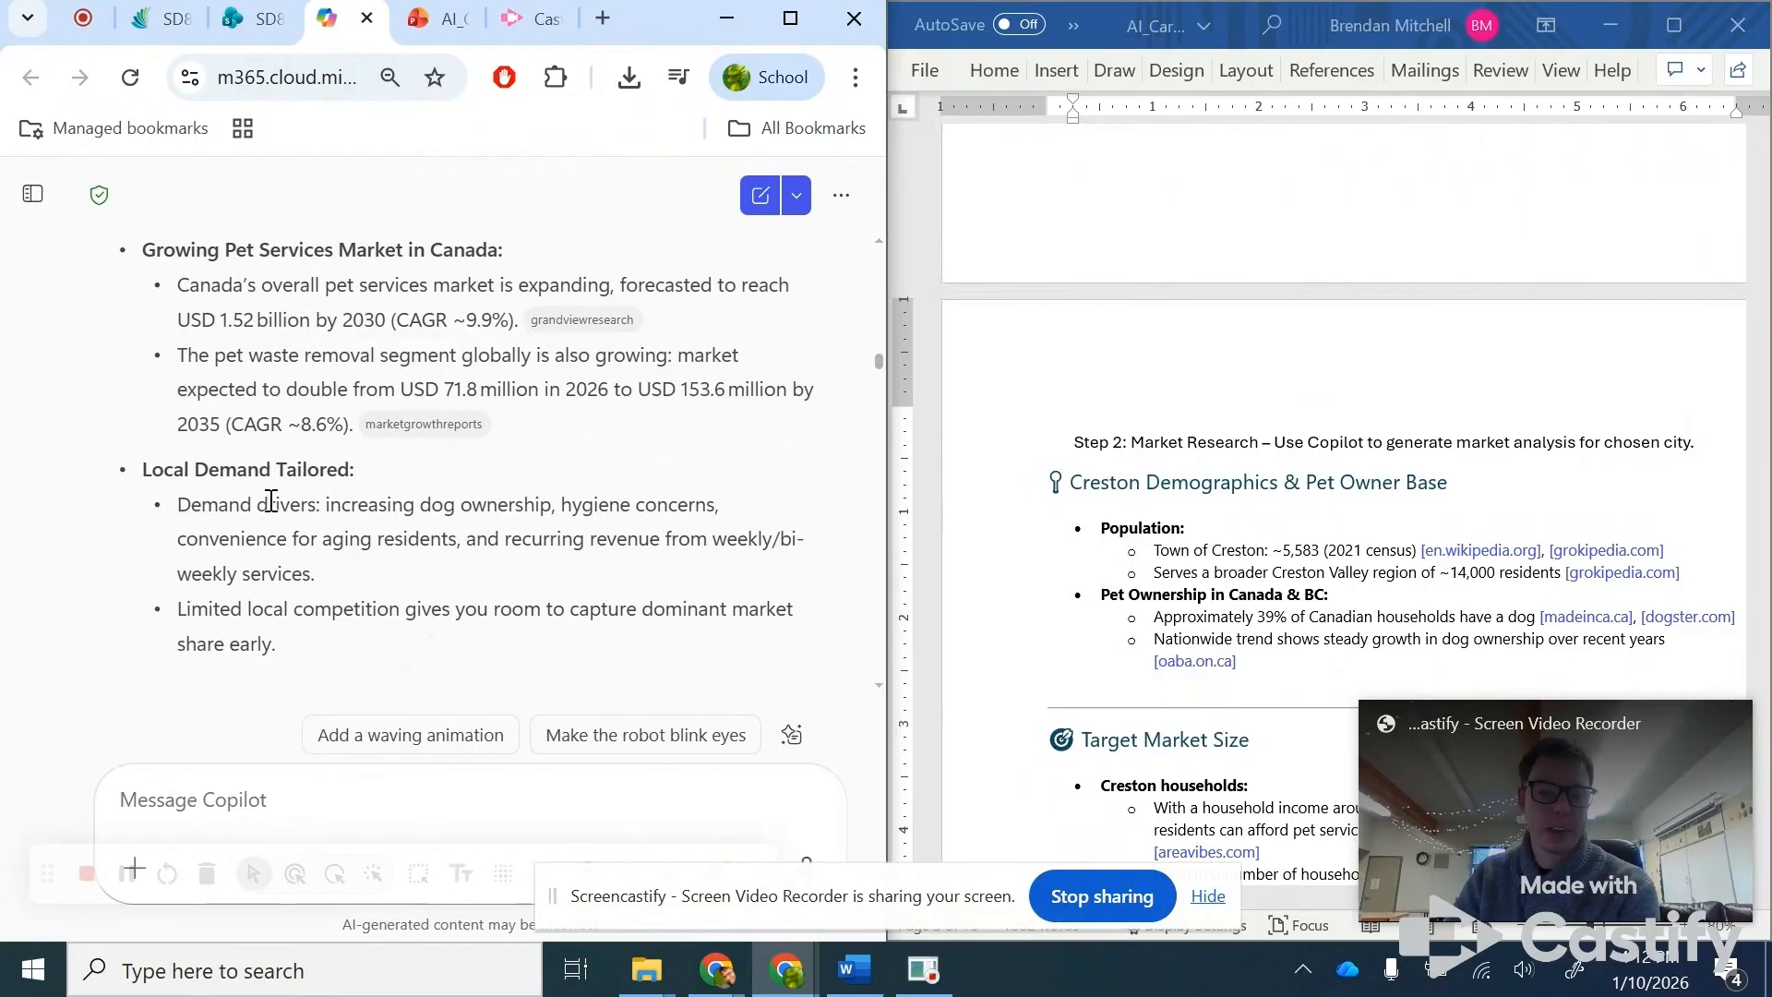
- Examine the Local Demand Tailored points on demand drivers and limited local competition
drag(173, 471, 383, 480)
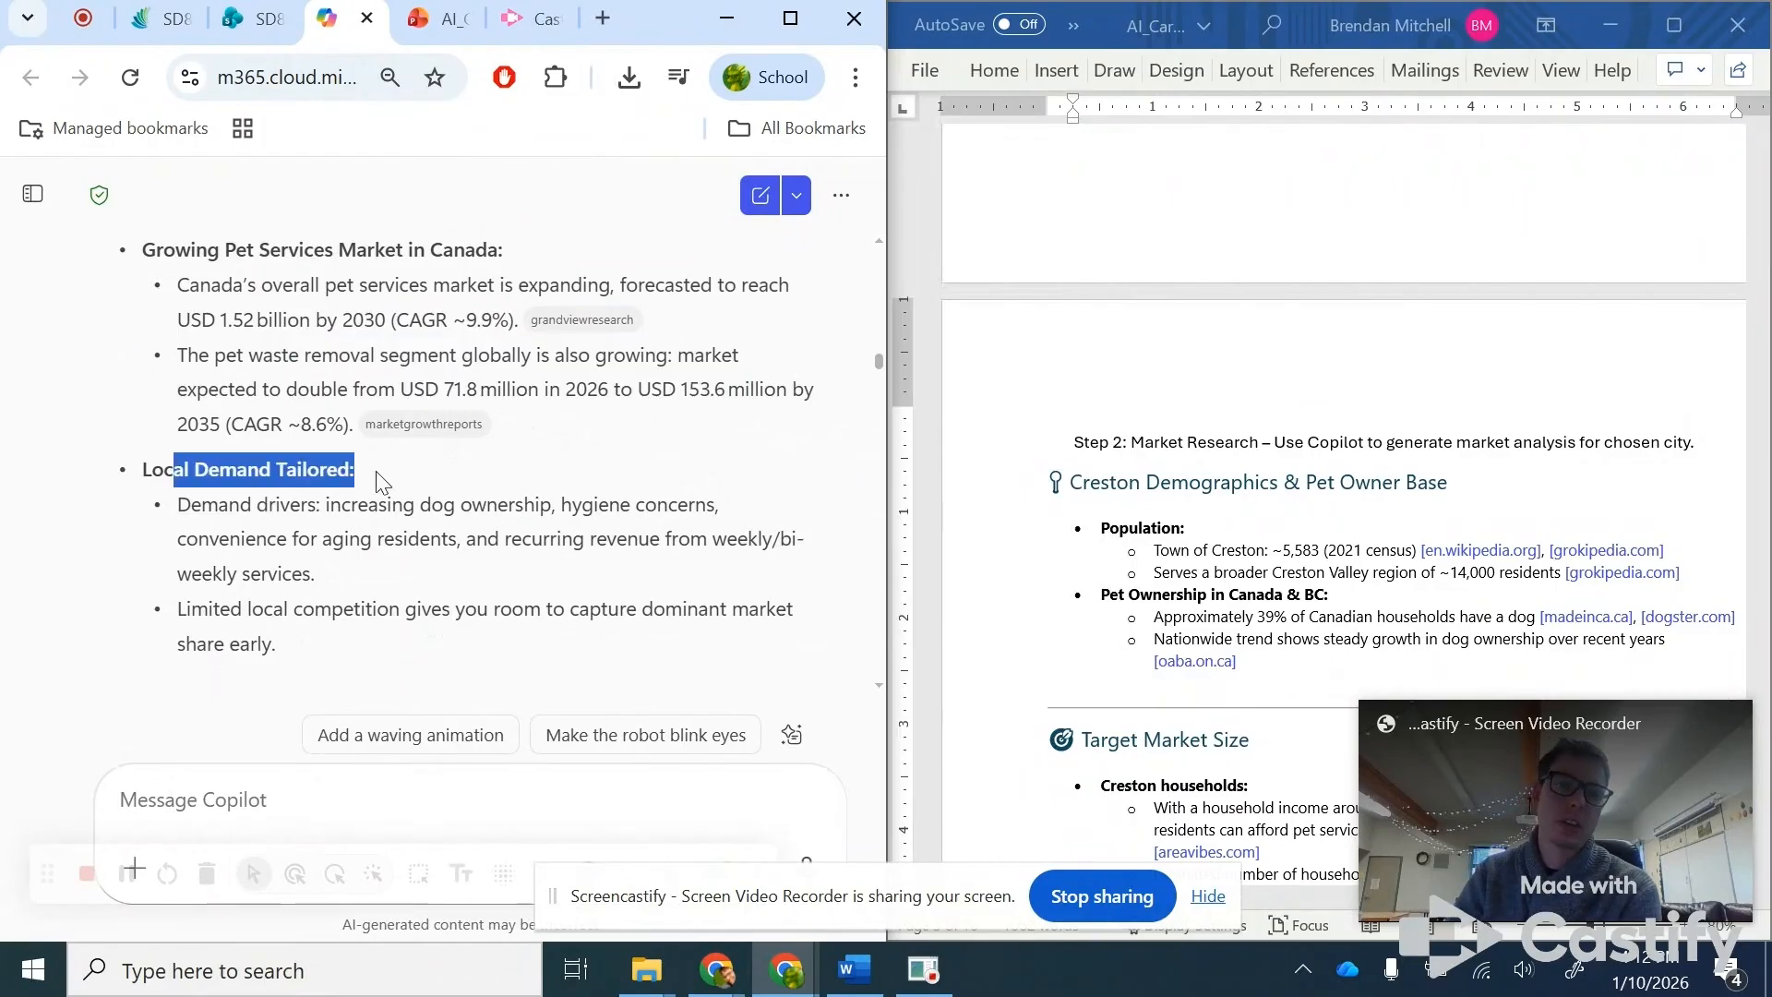
click(484, 527)
scroll(332, 533, down, 1)
drag(251, 469, 716, 468)
click(716, 468)
drag(478, 471, 279, 506)
click(447, 515)
- Review the Summary of Key Market Insights table in Copilot and compare it with the Step 2 section in the Word document
scroll(440, 506, down, 4)
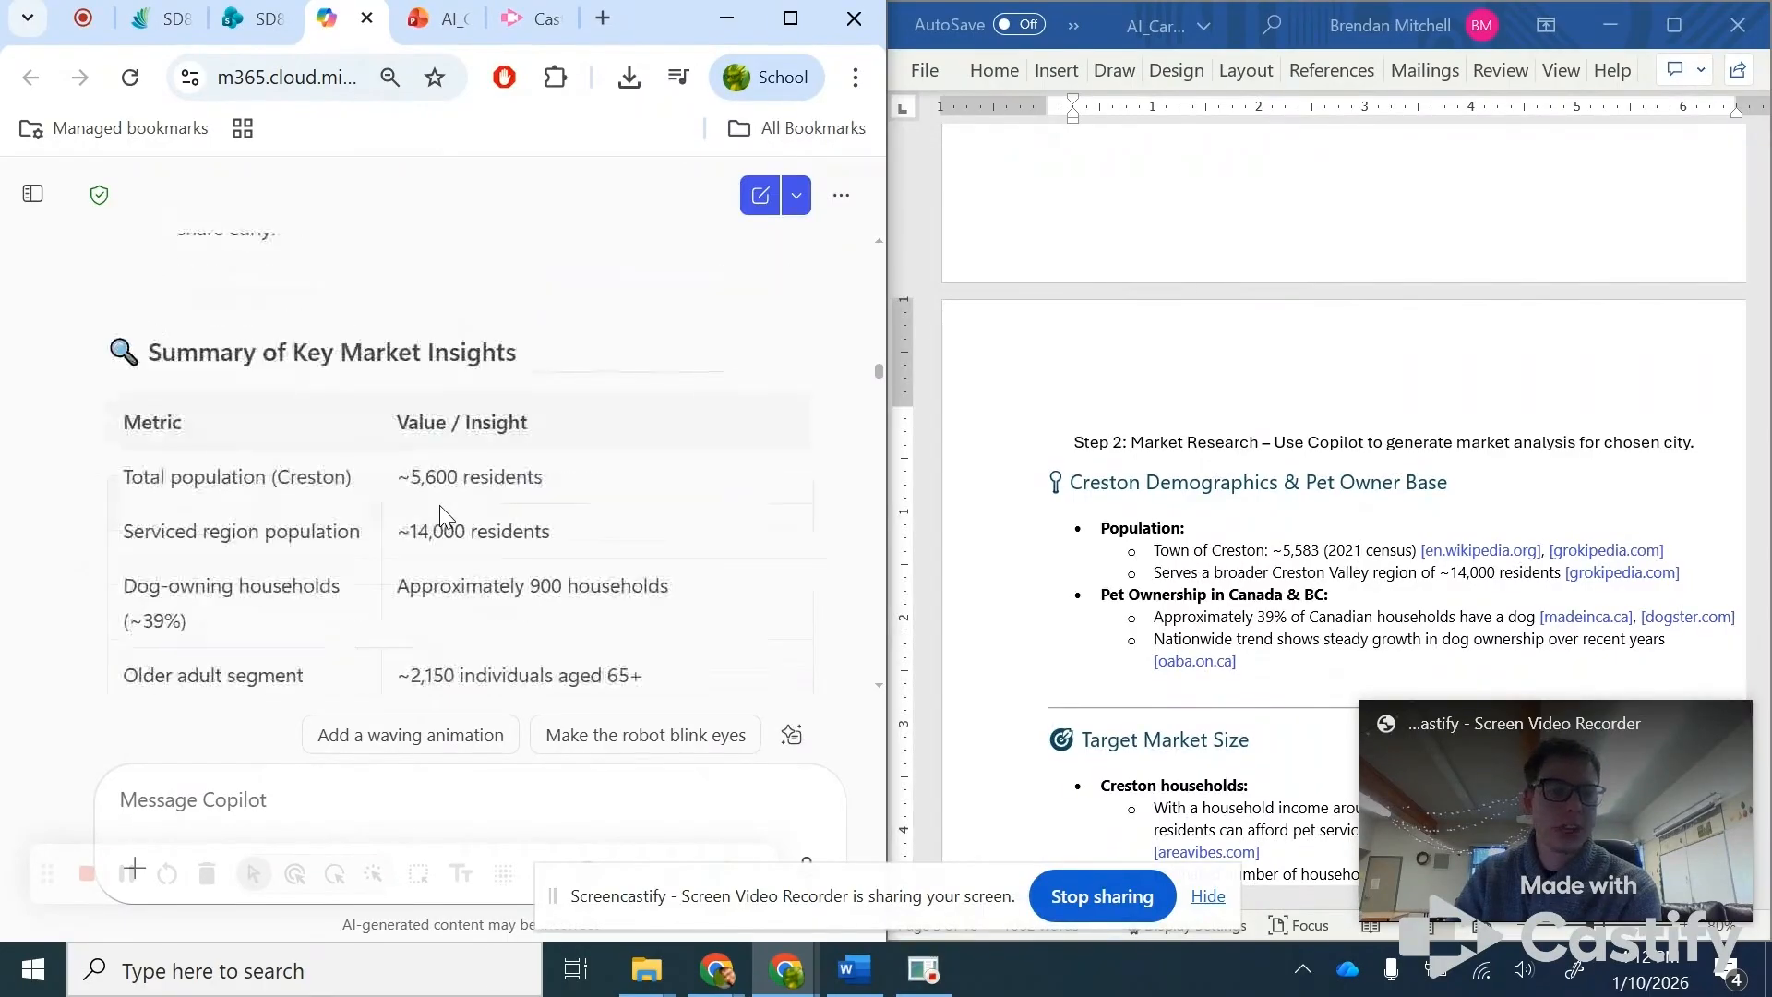
scroll(245, 365, up, 1)
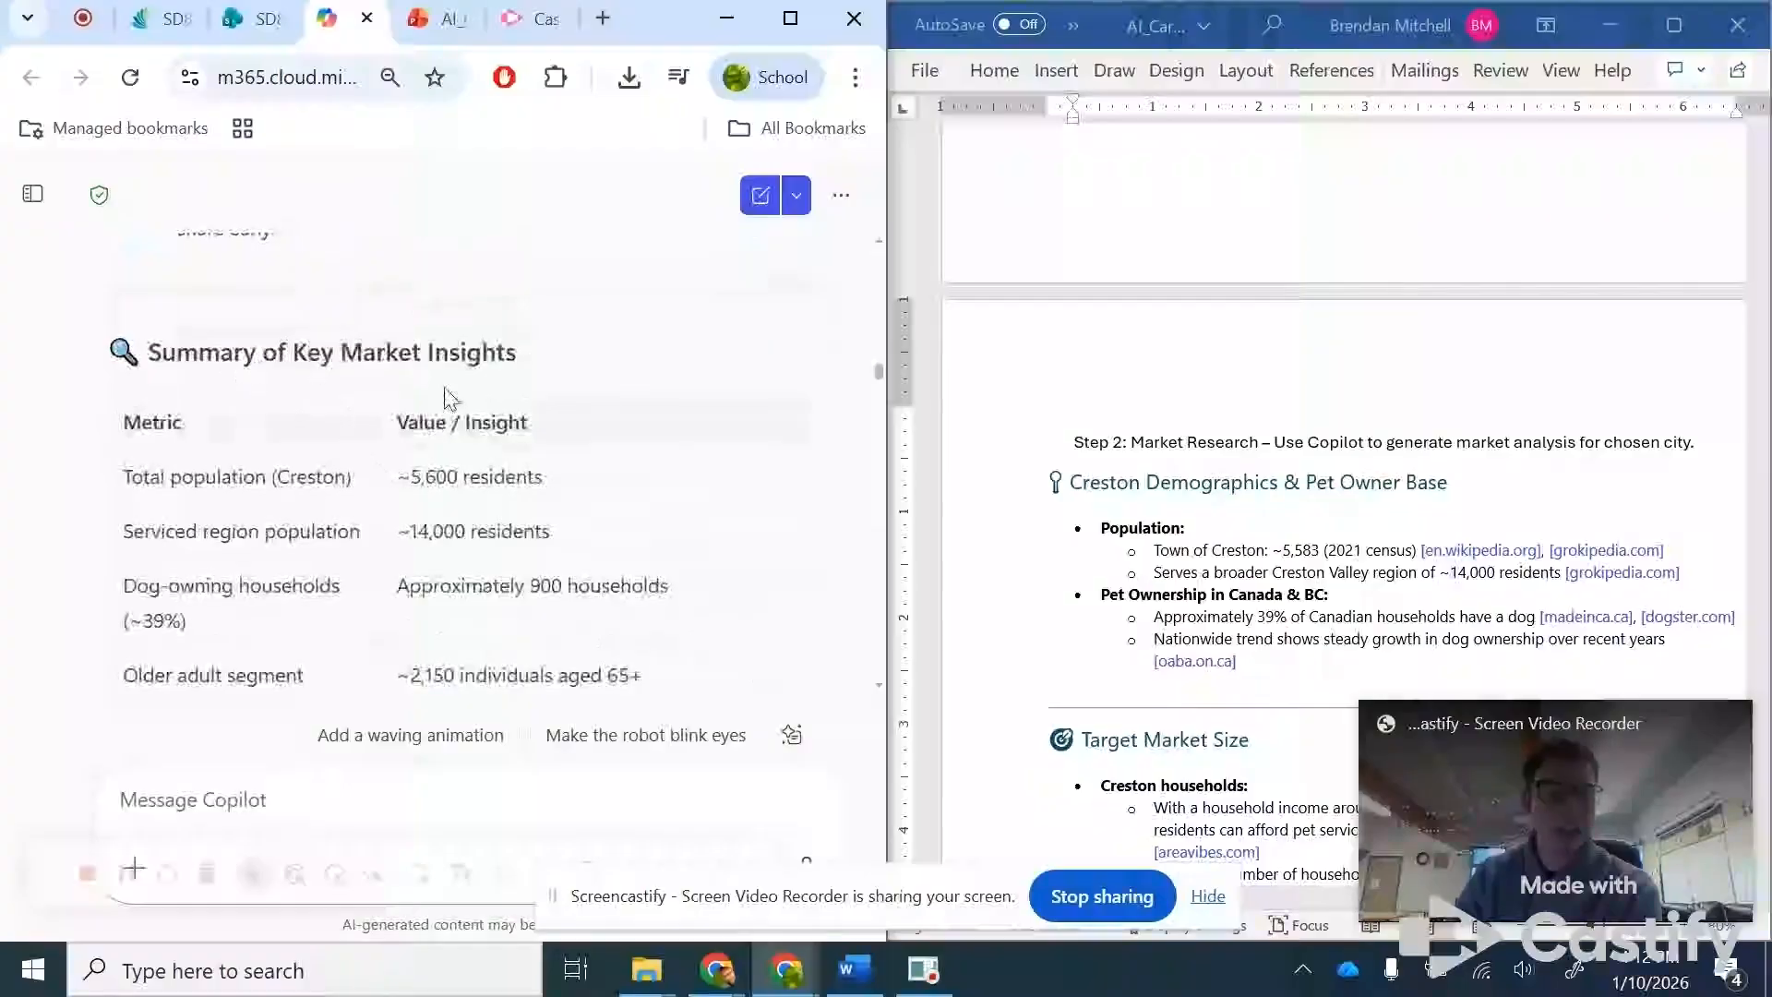
scroll(453, 512, down, 2)
scroll(1228, 487, down, 4)
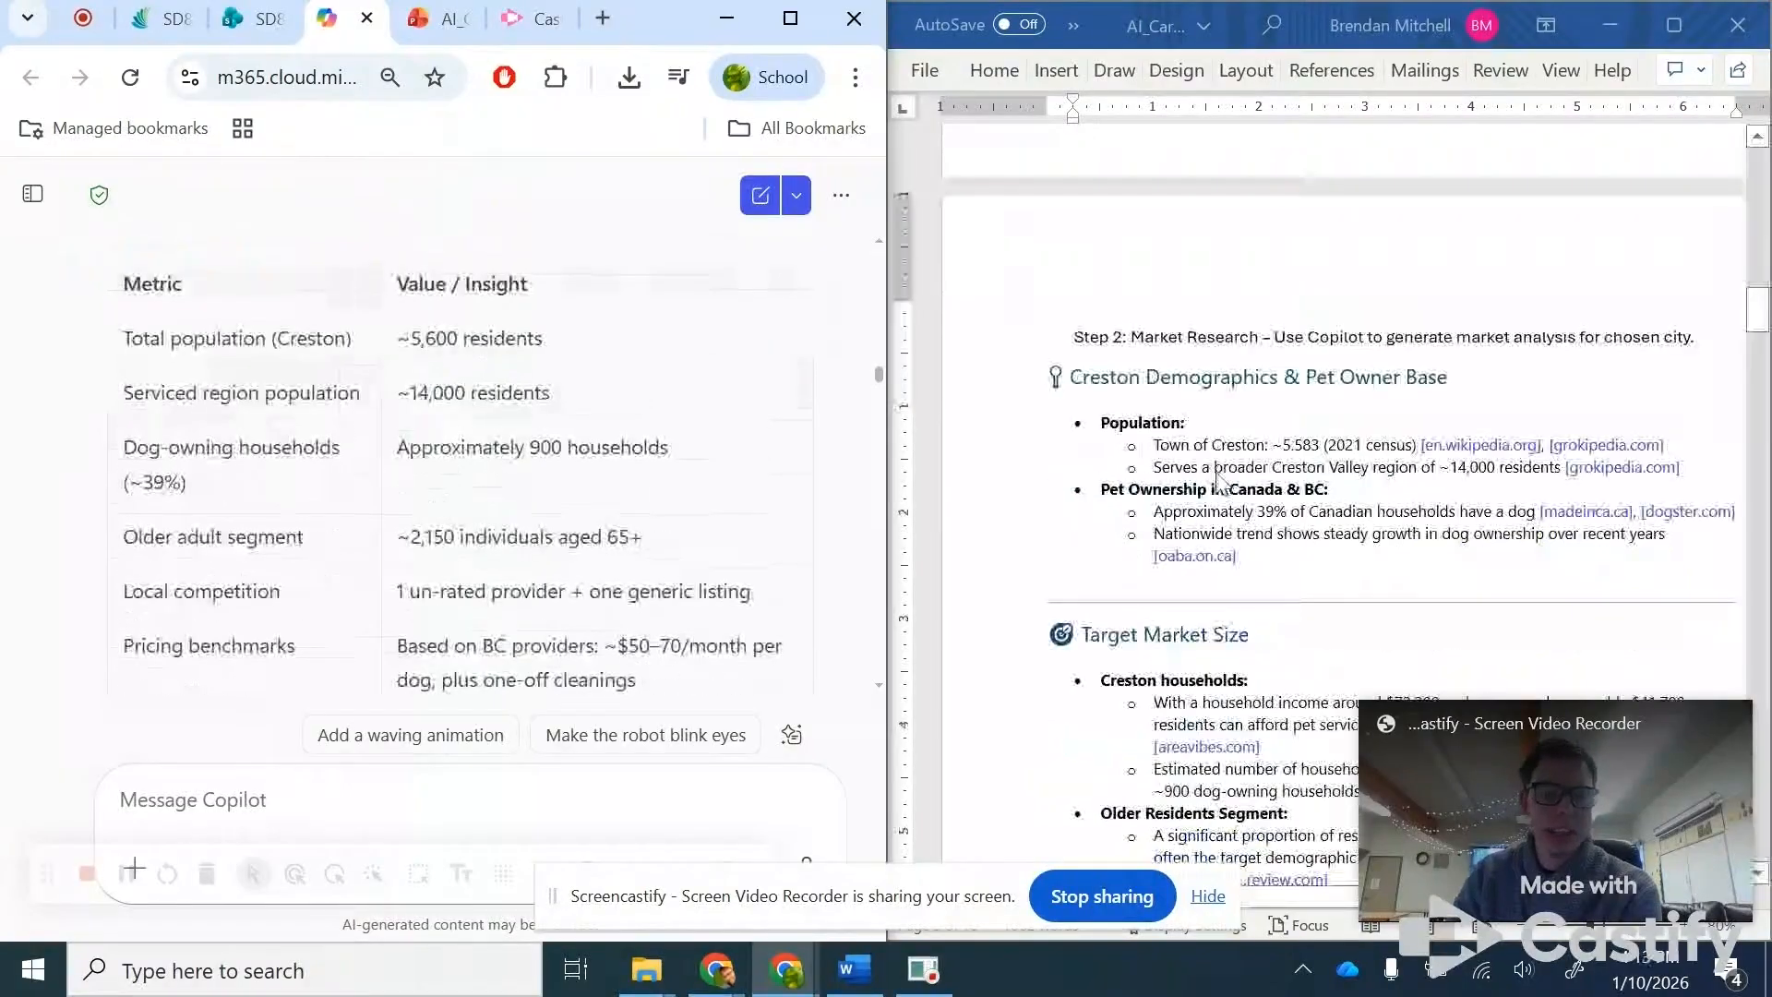
scroll(1222, 488, down, 4)
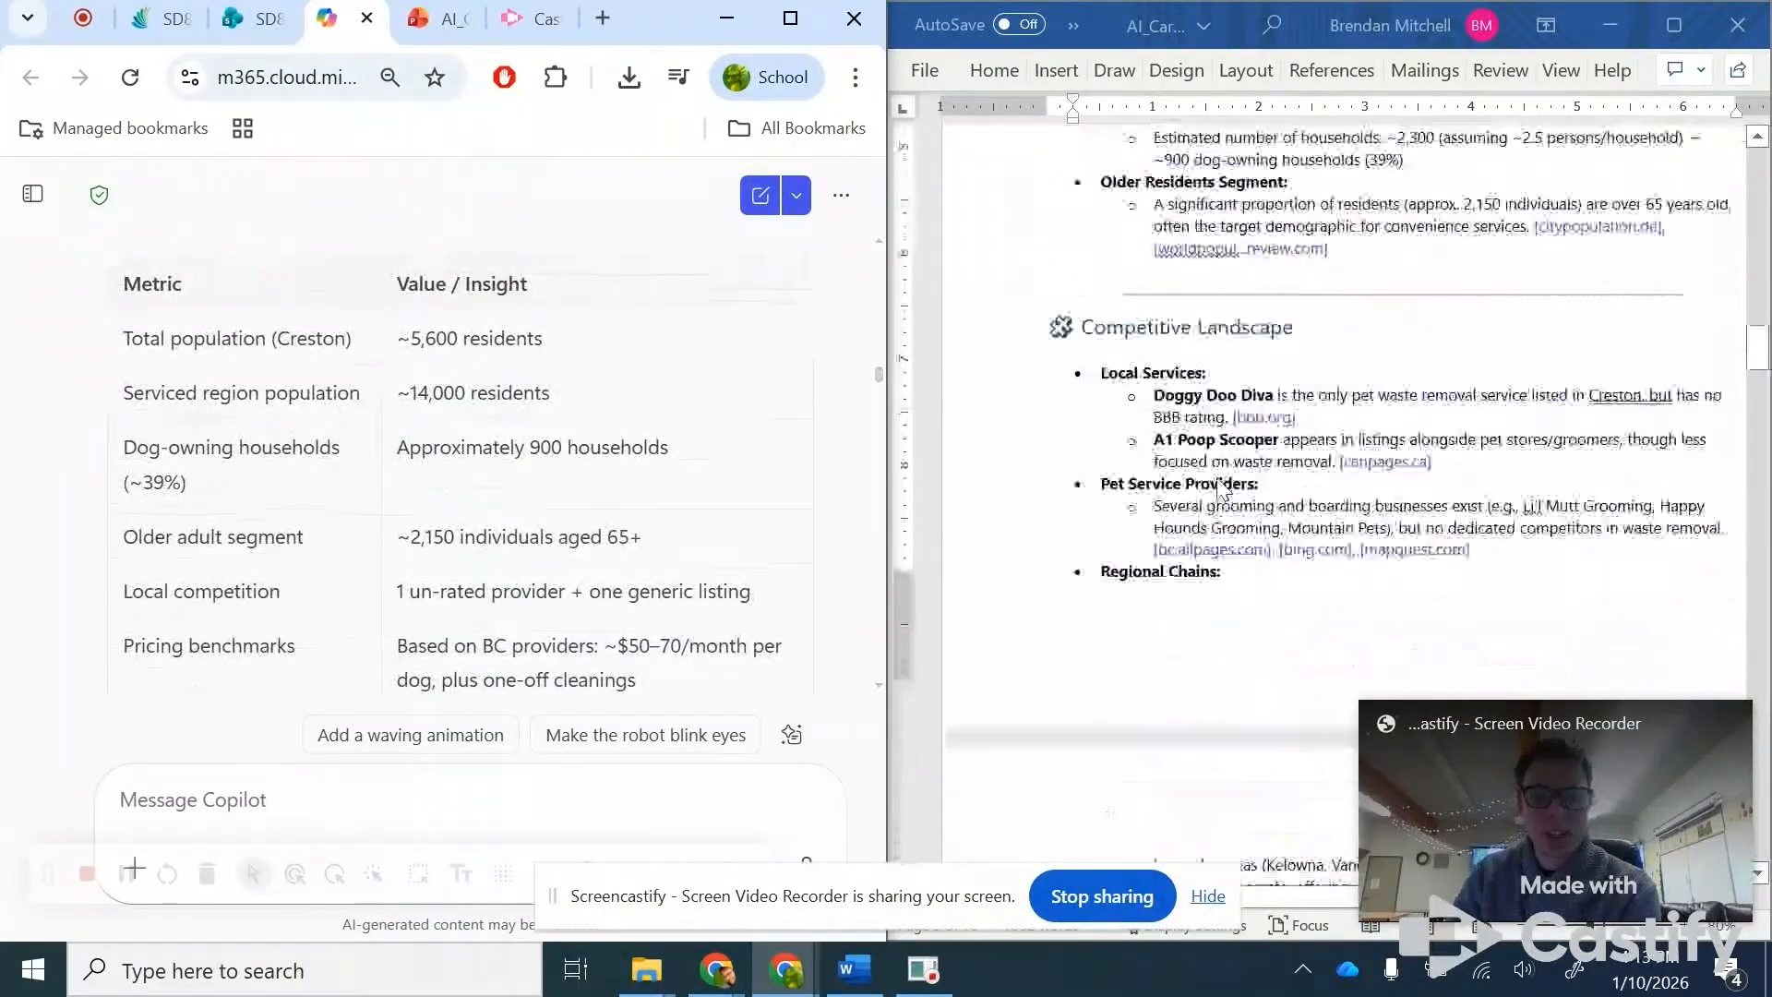
scroll(1227, 494, down, 10)
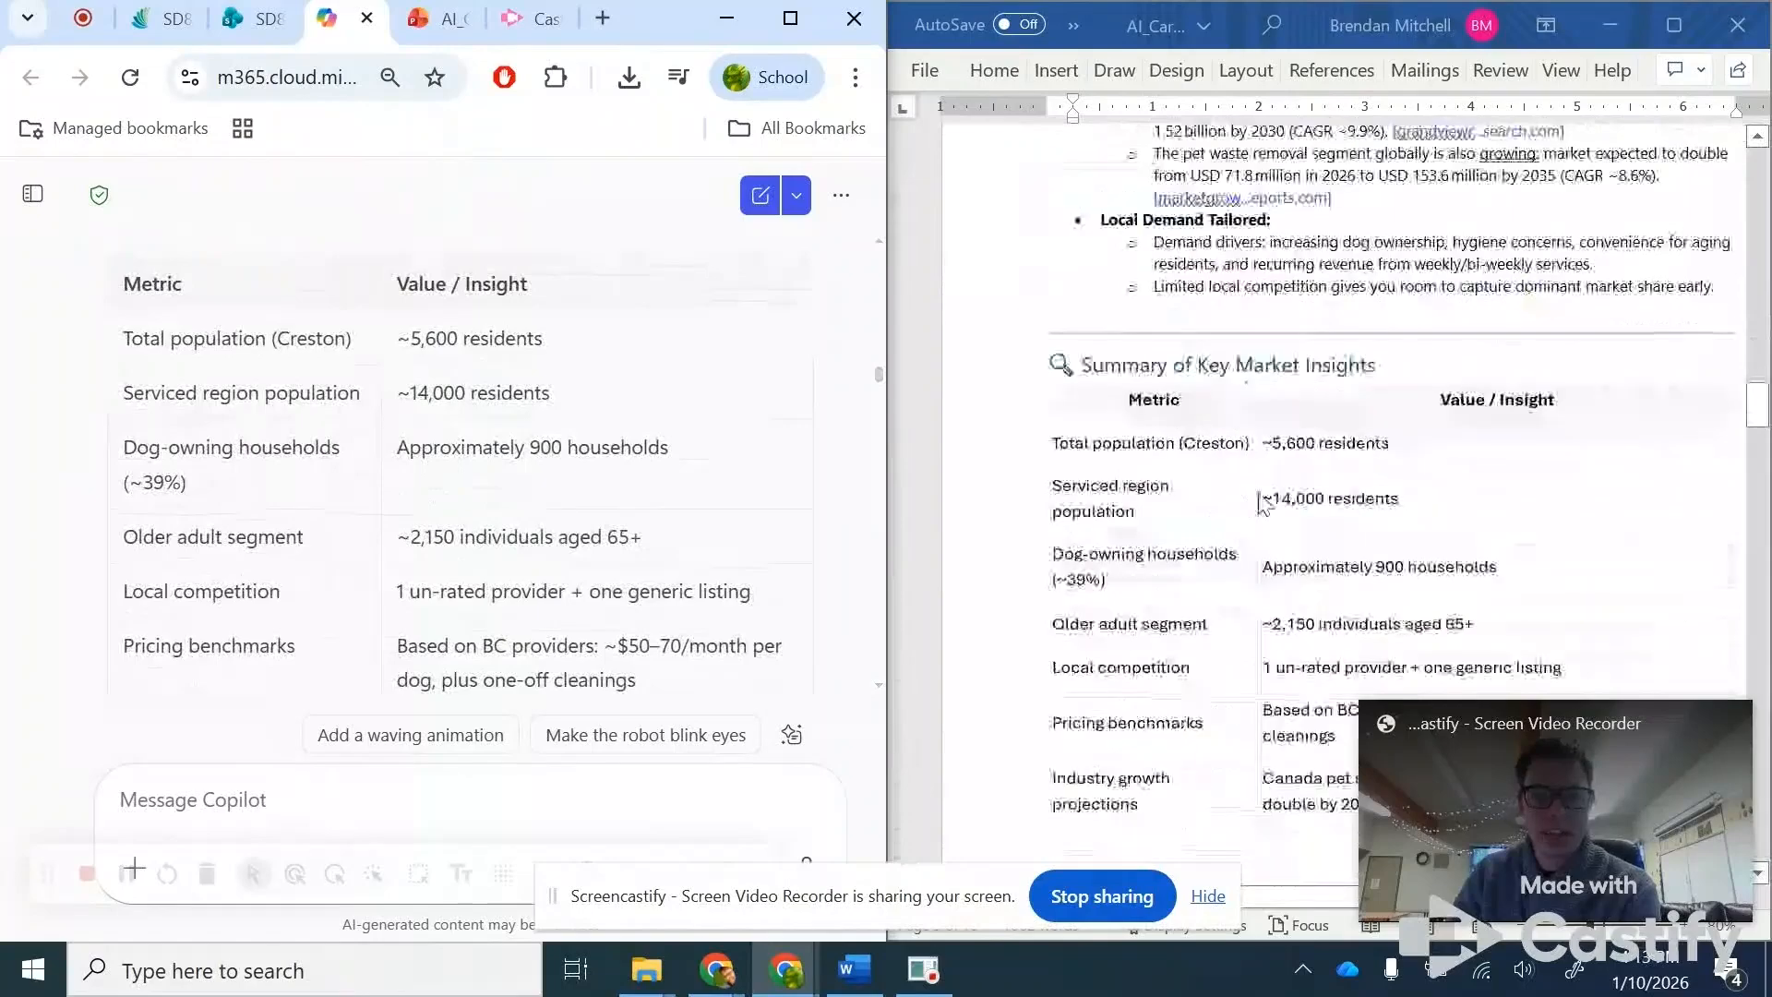
scroll(1276, 511, down, 2)
- Locate the Step 3 Business Plan prompt and its mission, vision and pricing strategy in both the Copilot chat and the Word document
scroll(489, 559, down, 5)
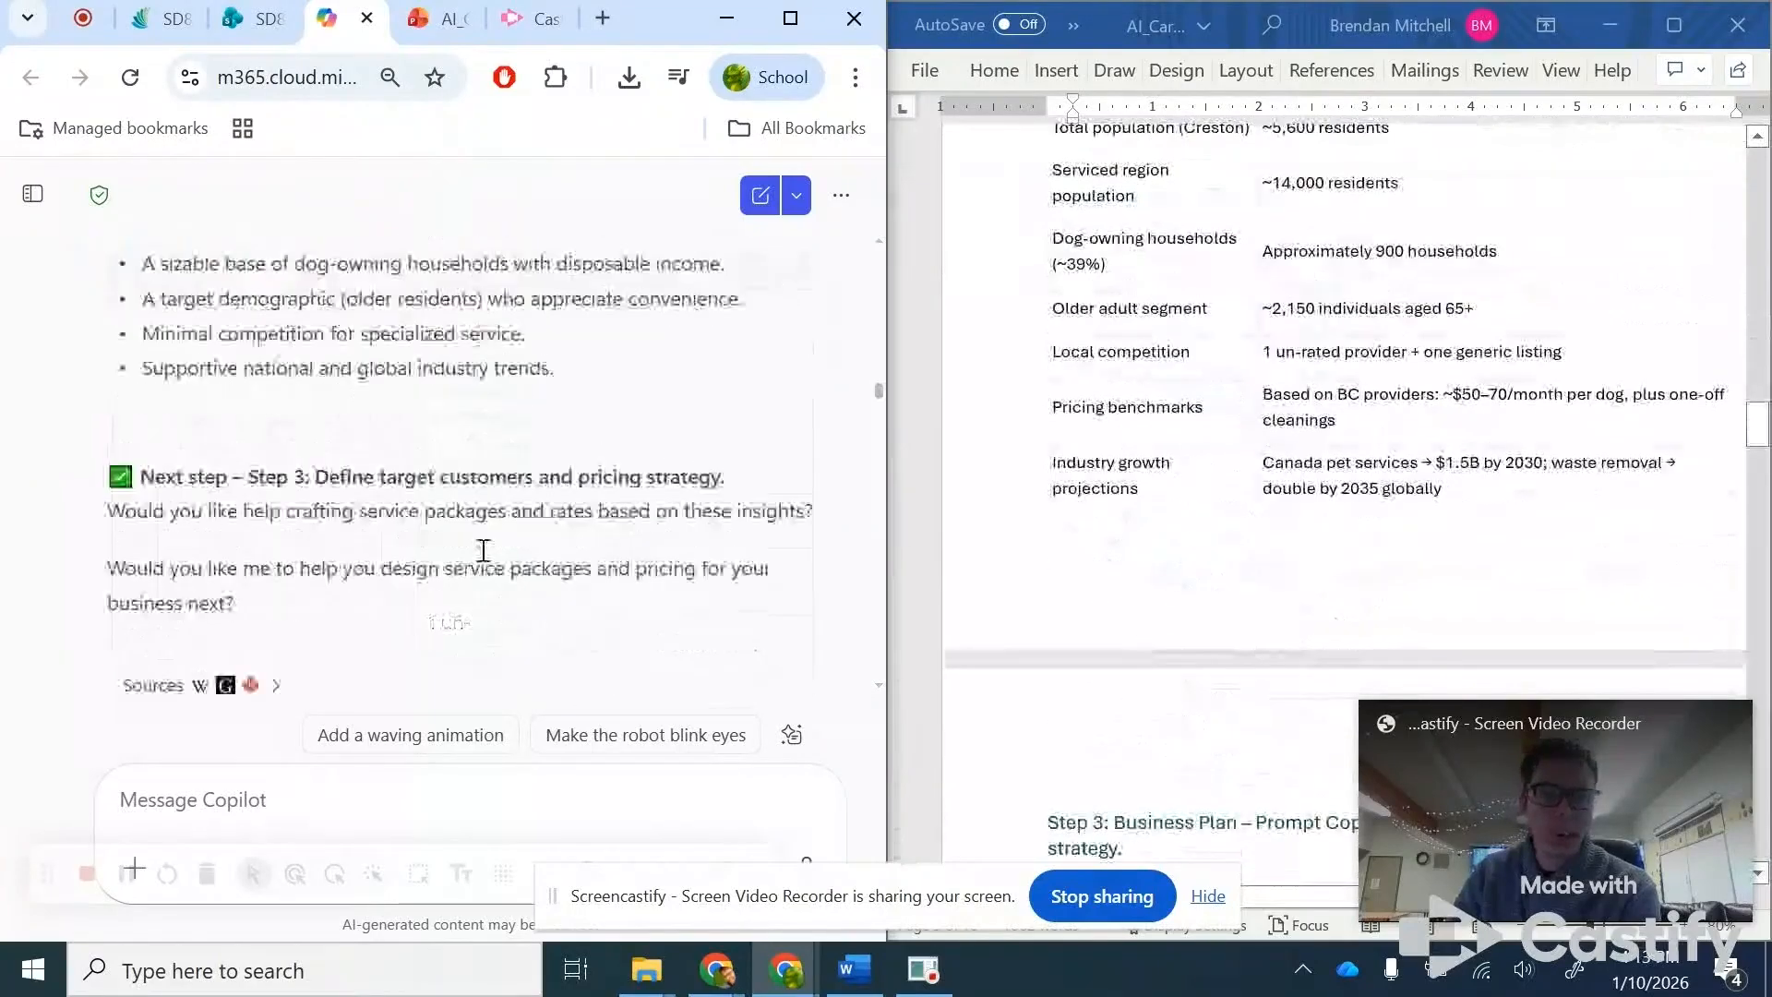
scroll(486, 560, down, 1)
scroll(1255, 512, down, 5)
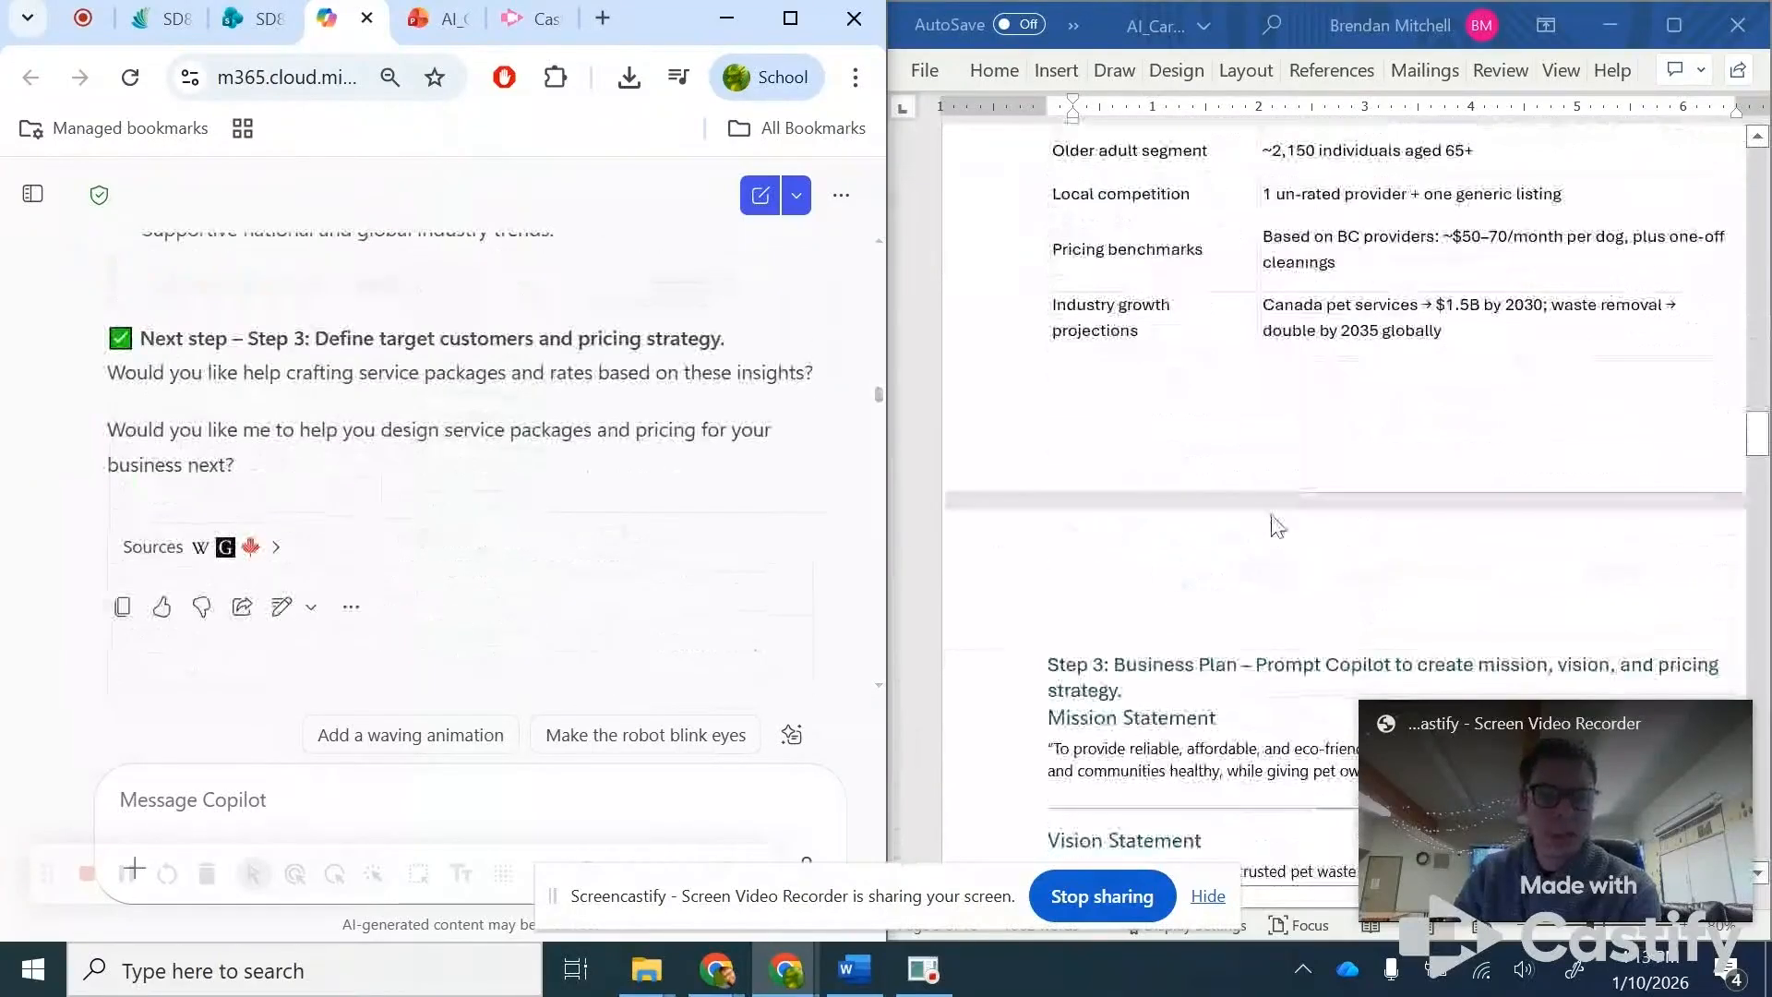
scroll(1276, 521, down, 8)
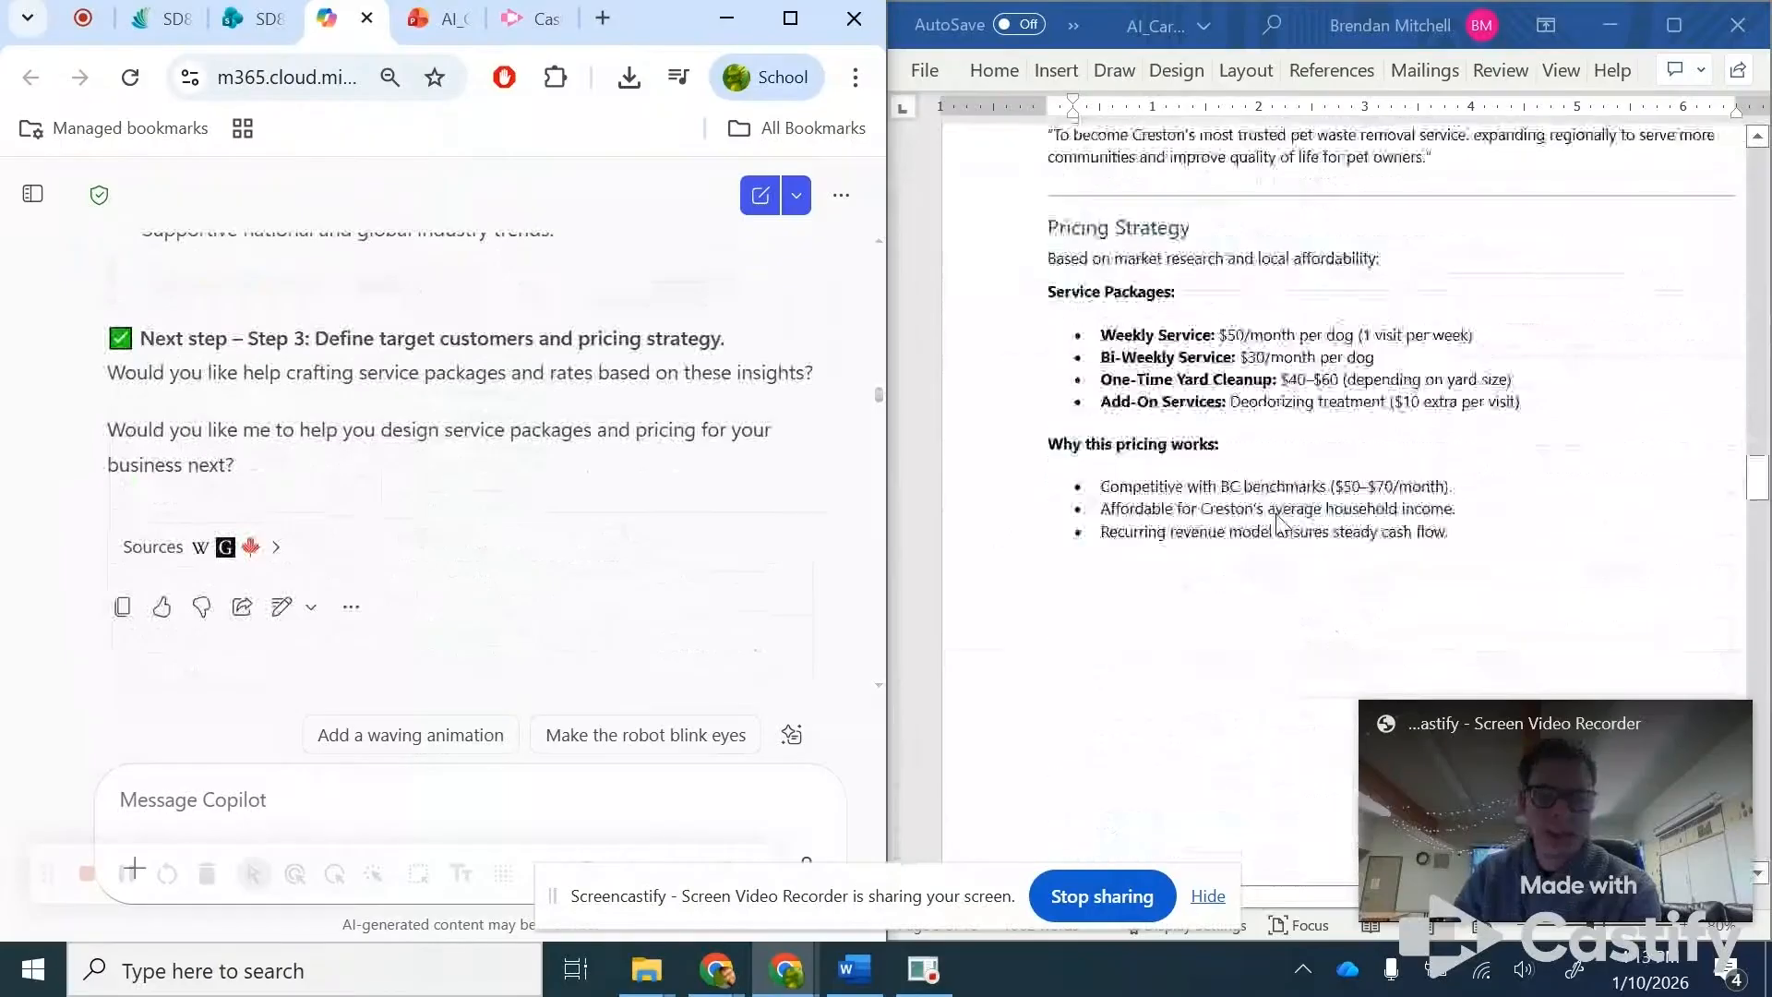
scroll(1279, 519, up, 2)
scroll(508, 503, up, 10)
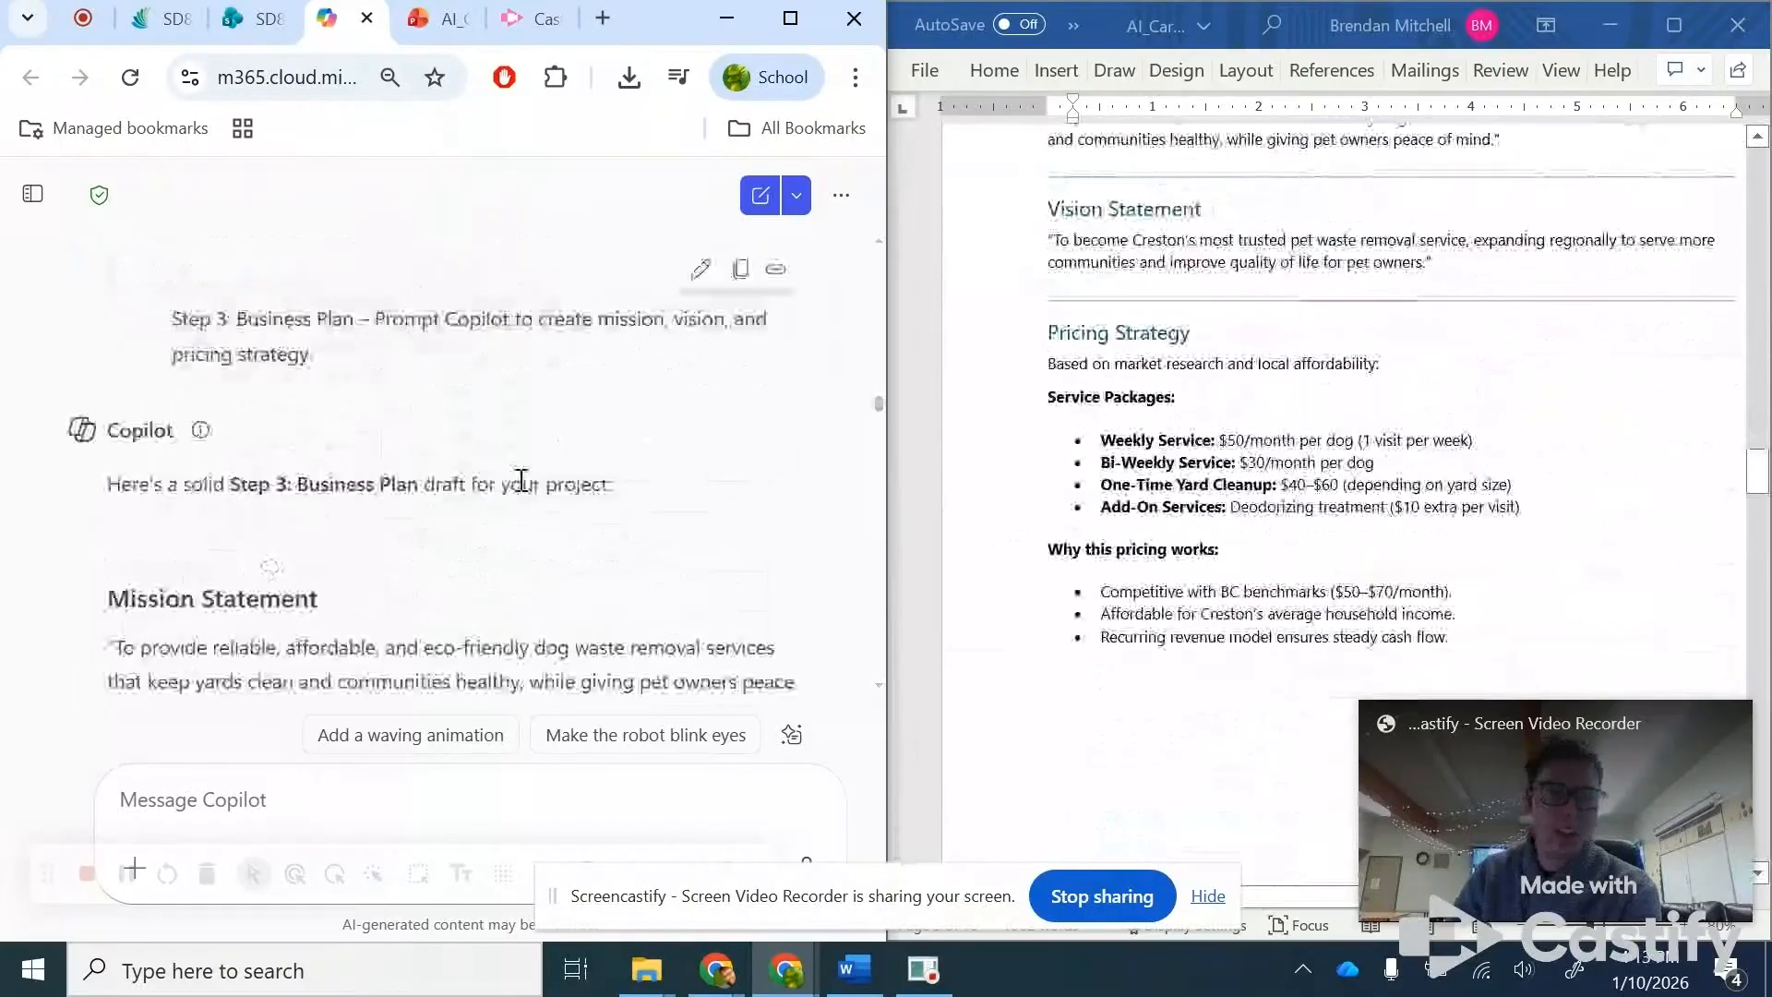
scroll(519, 479, down, 4)
scroll(518, 479, up, 3)
scroll(498, 466, up, 3)
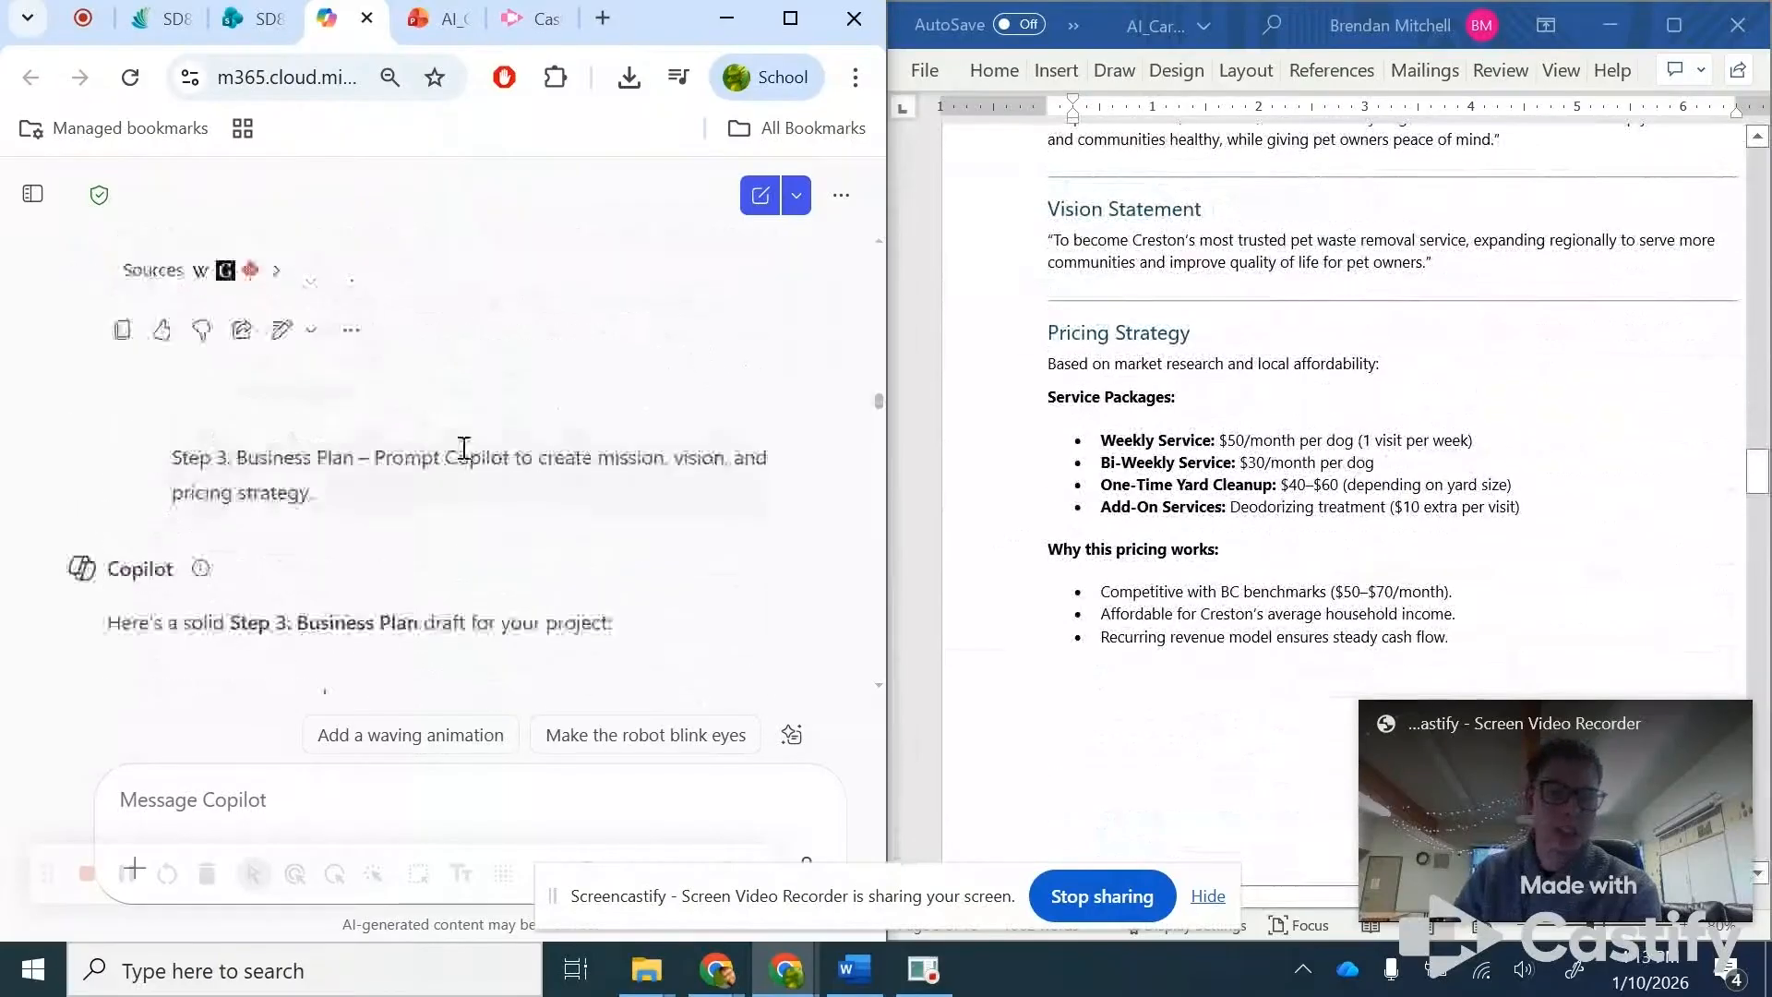
scroll(345, 502, down, 6)
scroll(323, 499, down, 5)
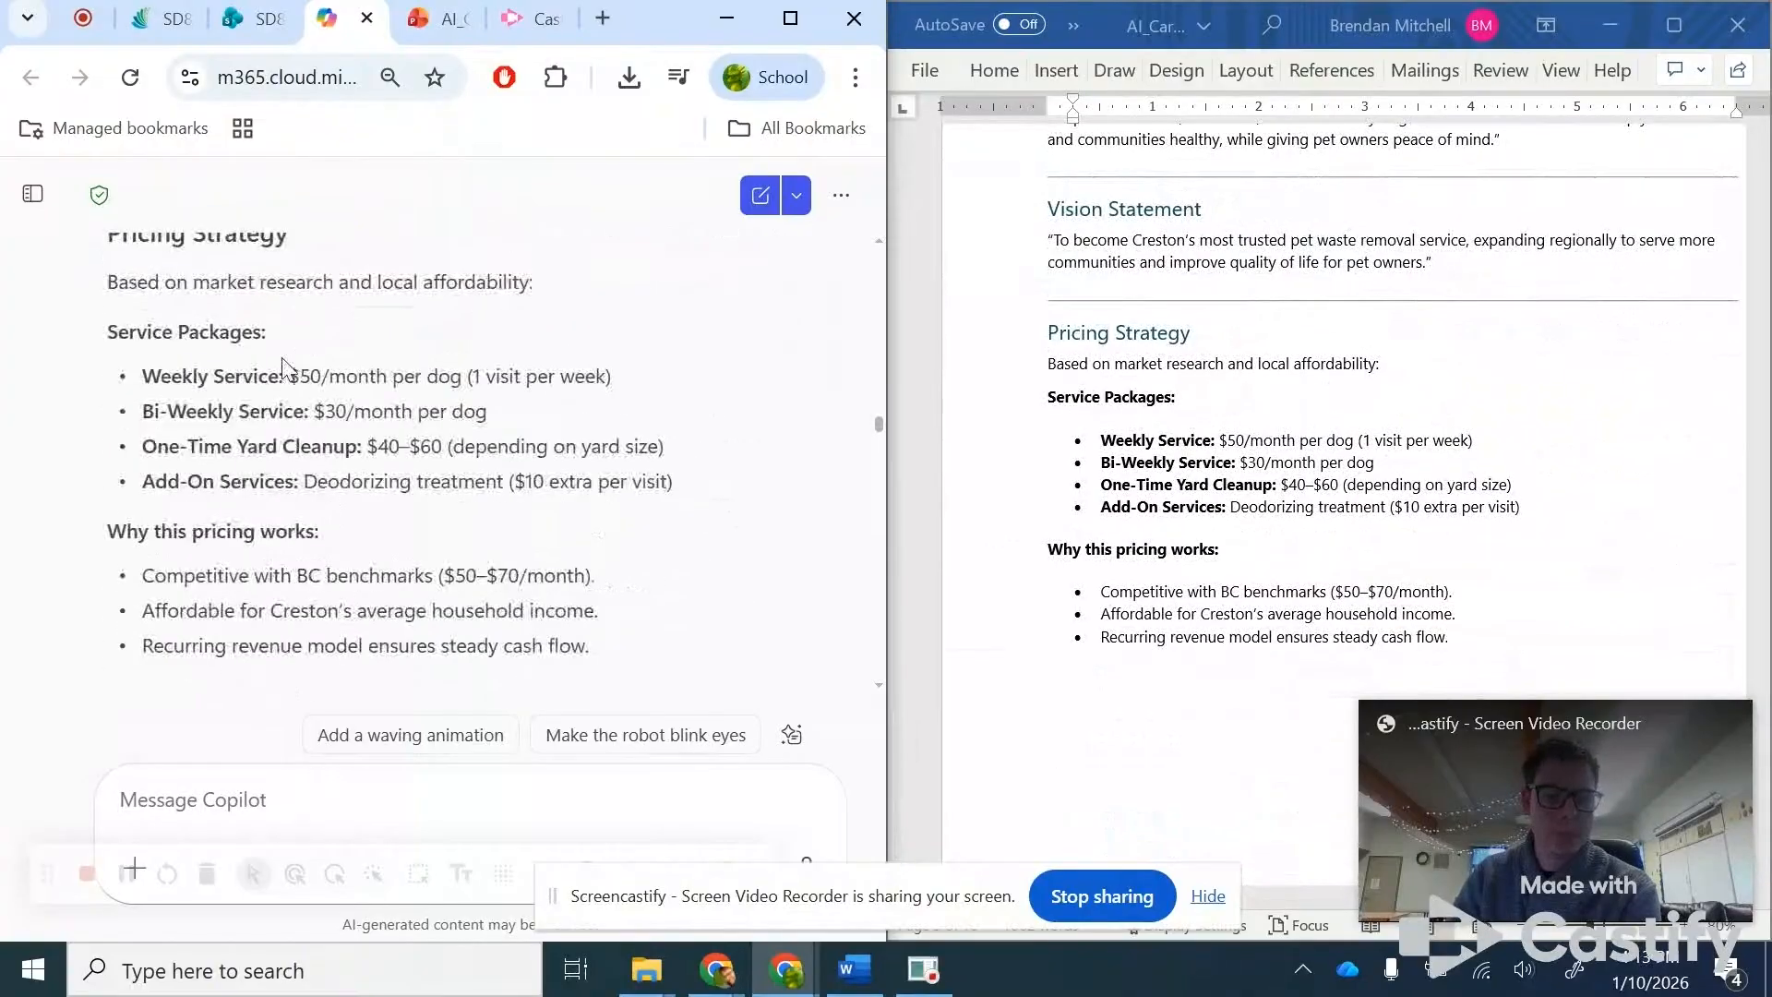
- Examine the Service Packages prices, starting with the Weekly Service rate, and the reasons under Why this pricing works
drag(288, 376, 586, 378)
click(789, 434)
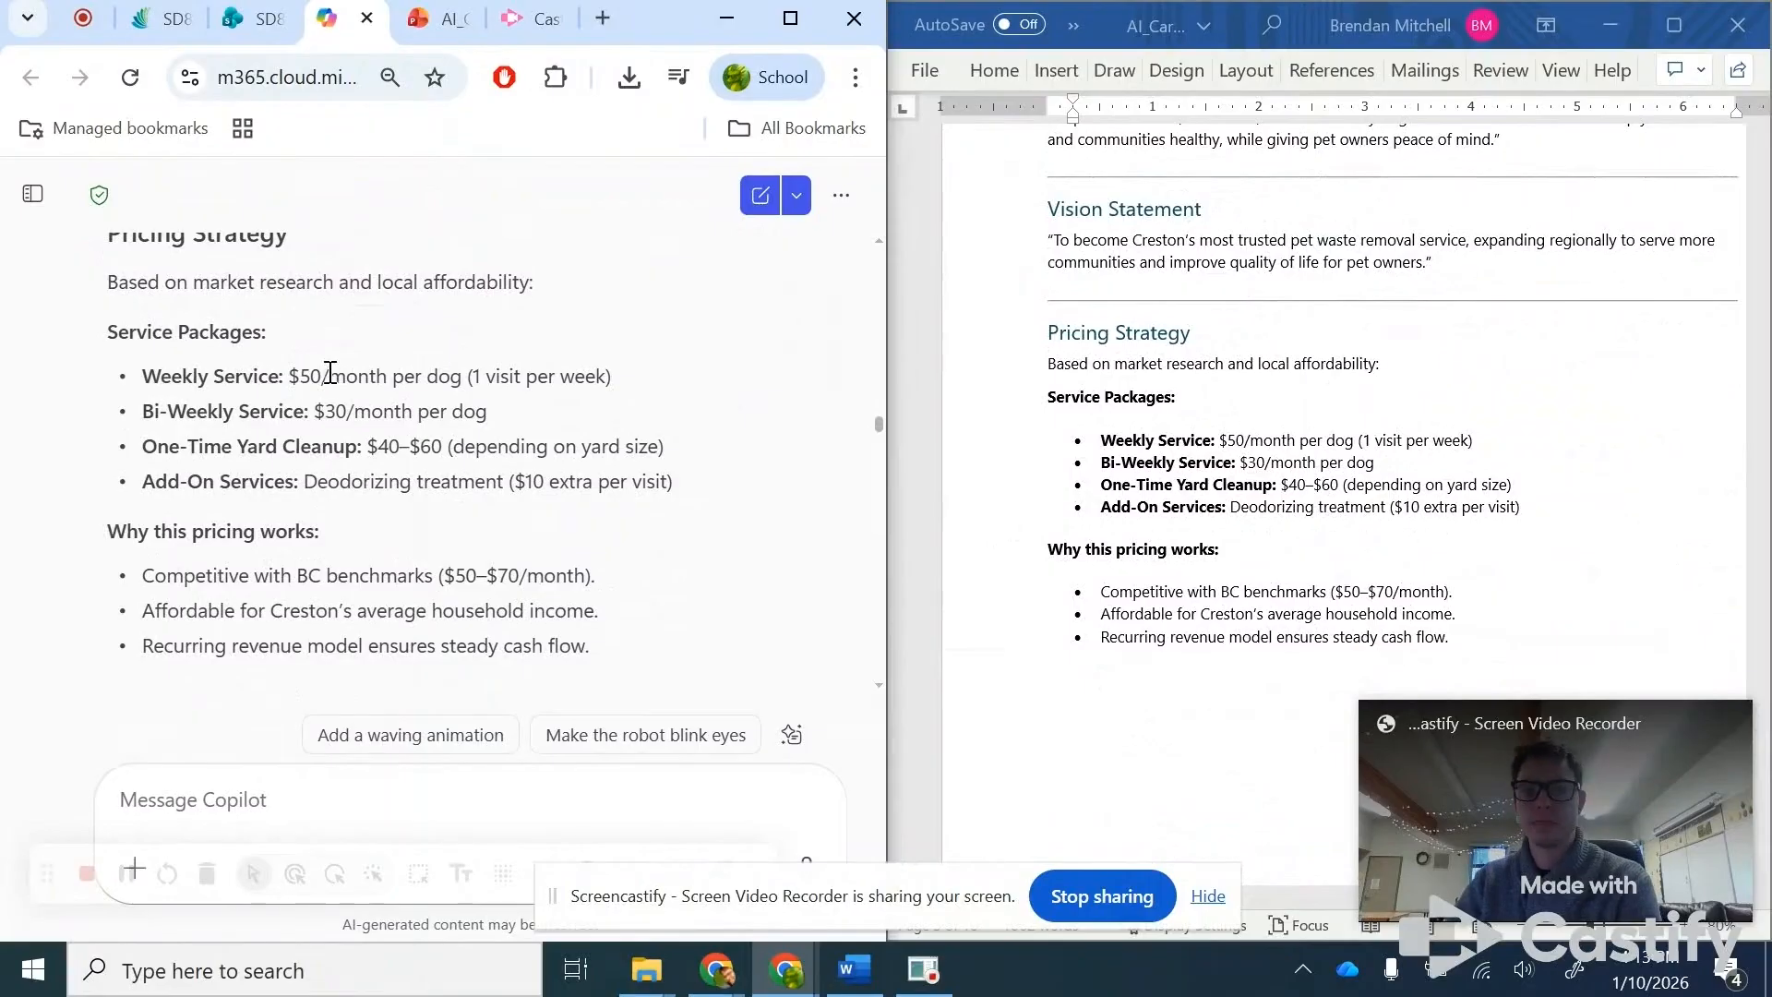
drag(330, 375, 343, 376)
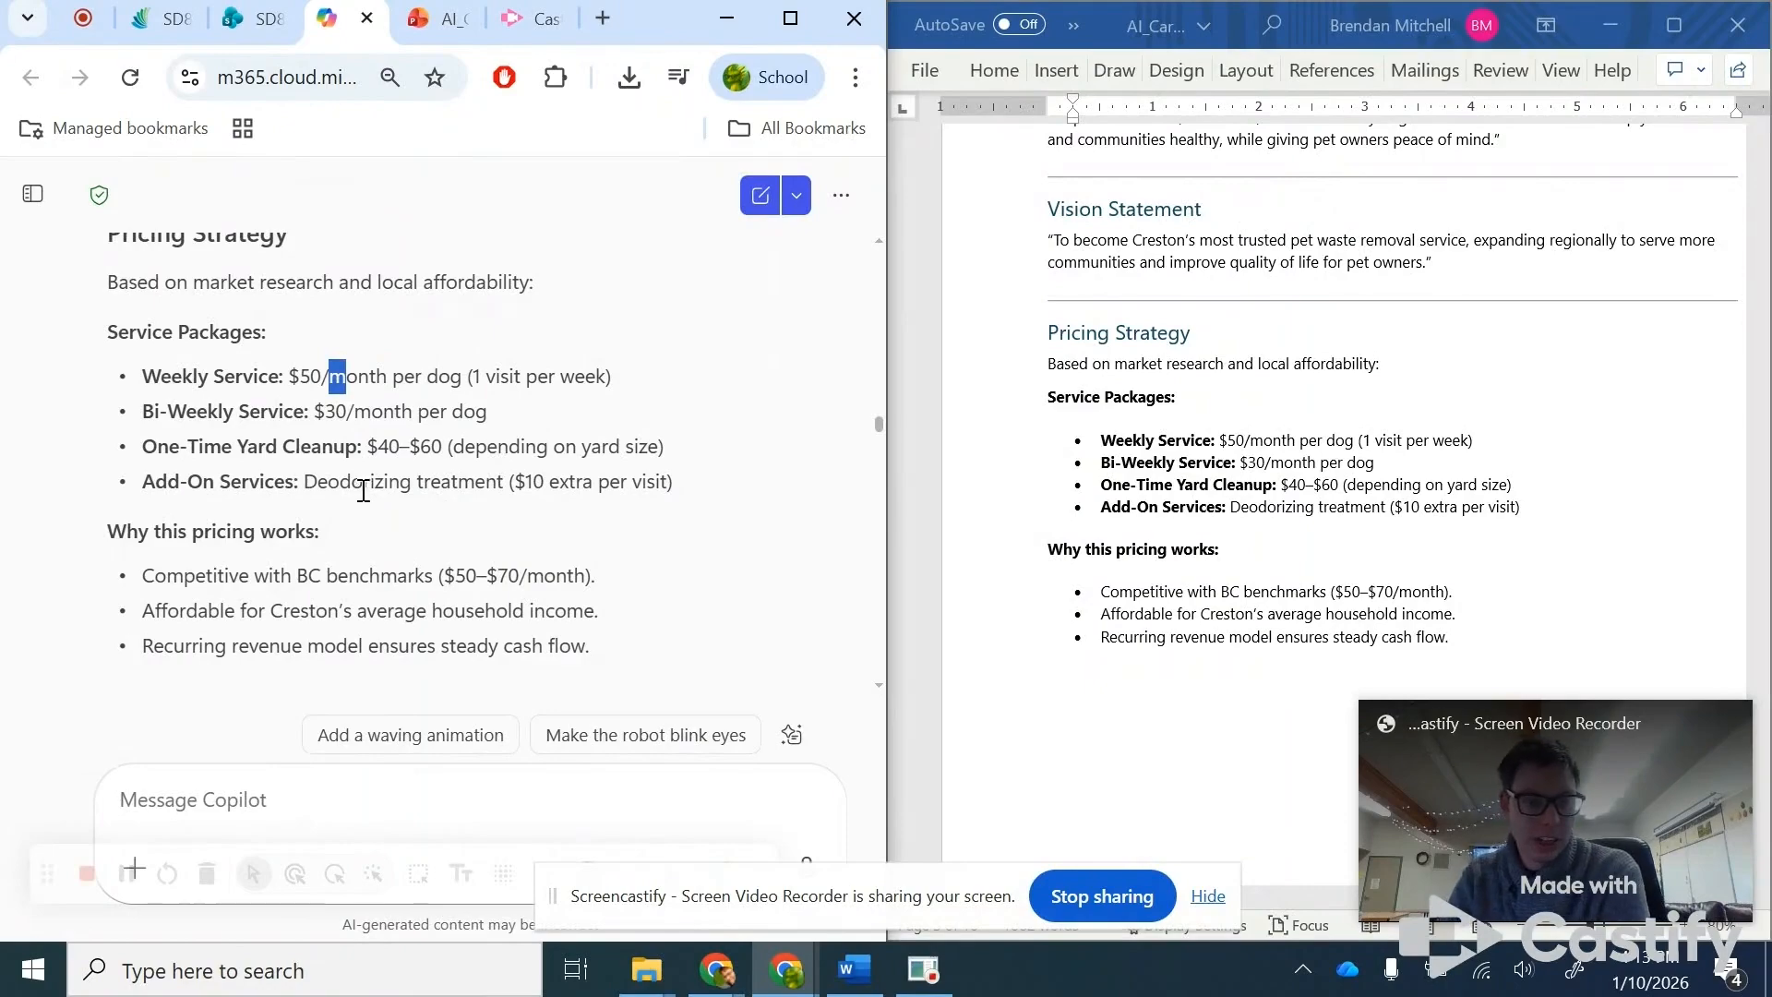
scroll(374, 475, down, 2)
scroll(544, 472, down, 2)
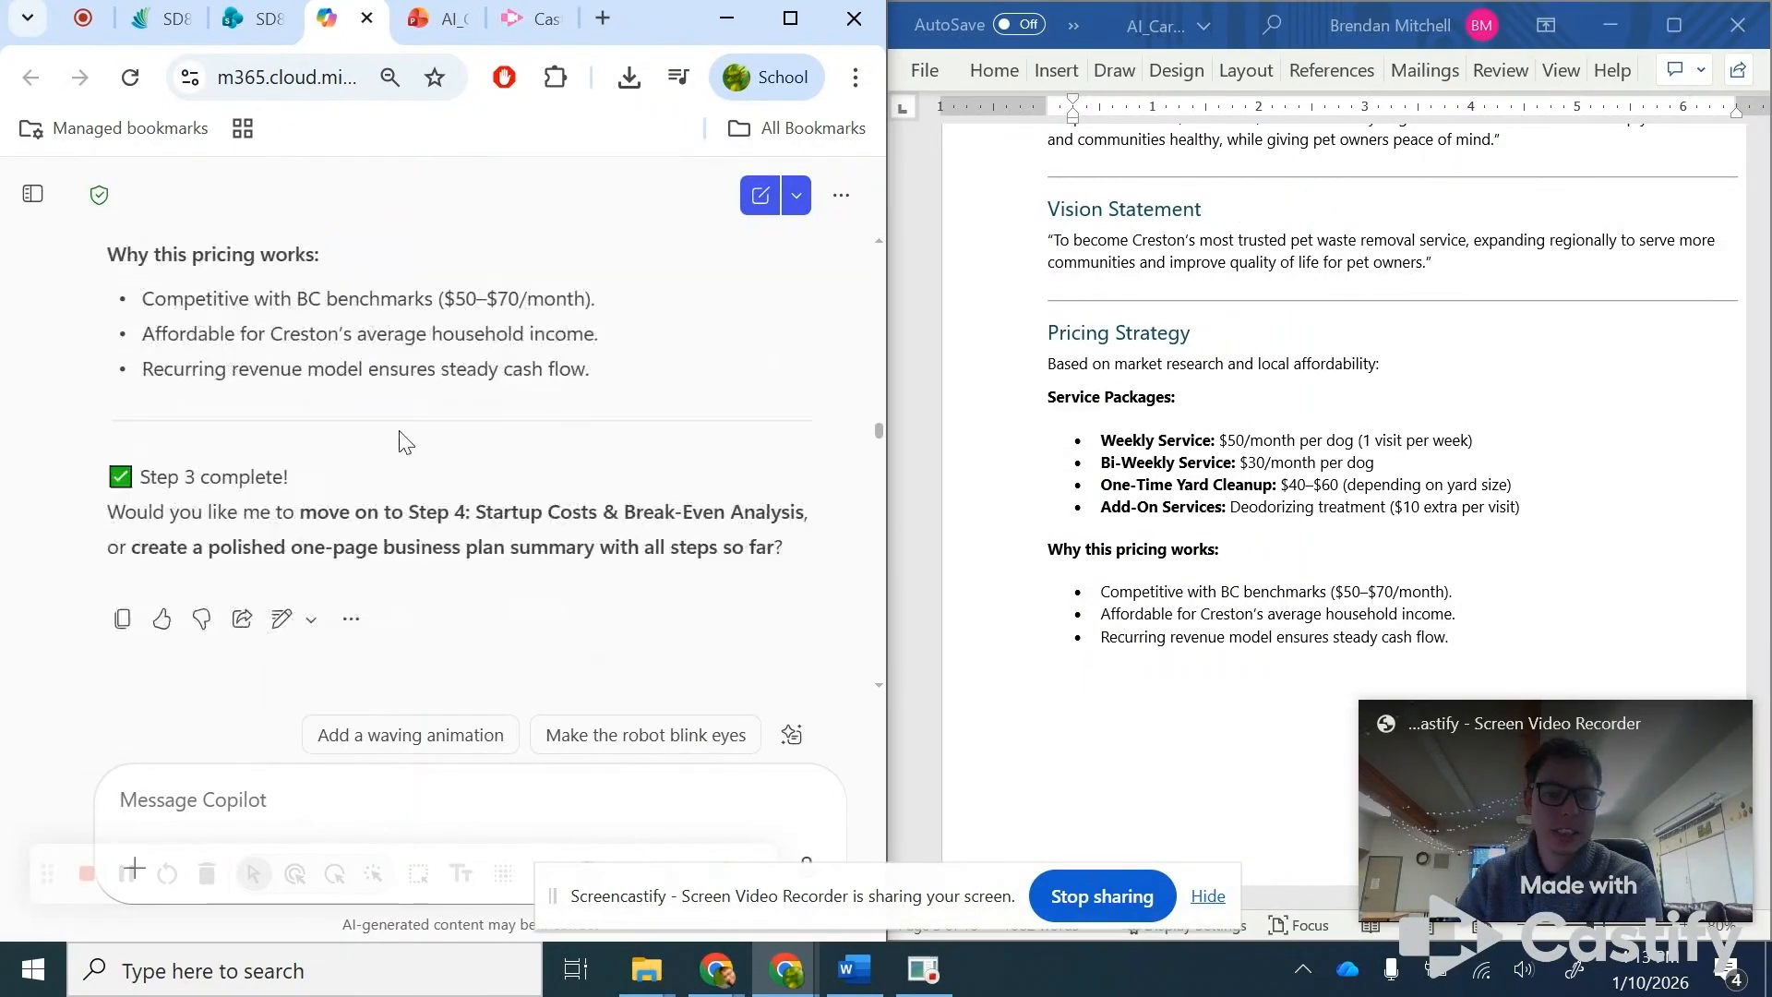
- Read the Step 4 Budget & Financial Forecast prompt in Copilot and find the matching section in the Word document
scroll(533, 564, down, 2)
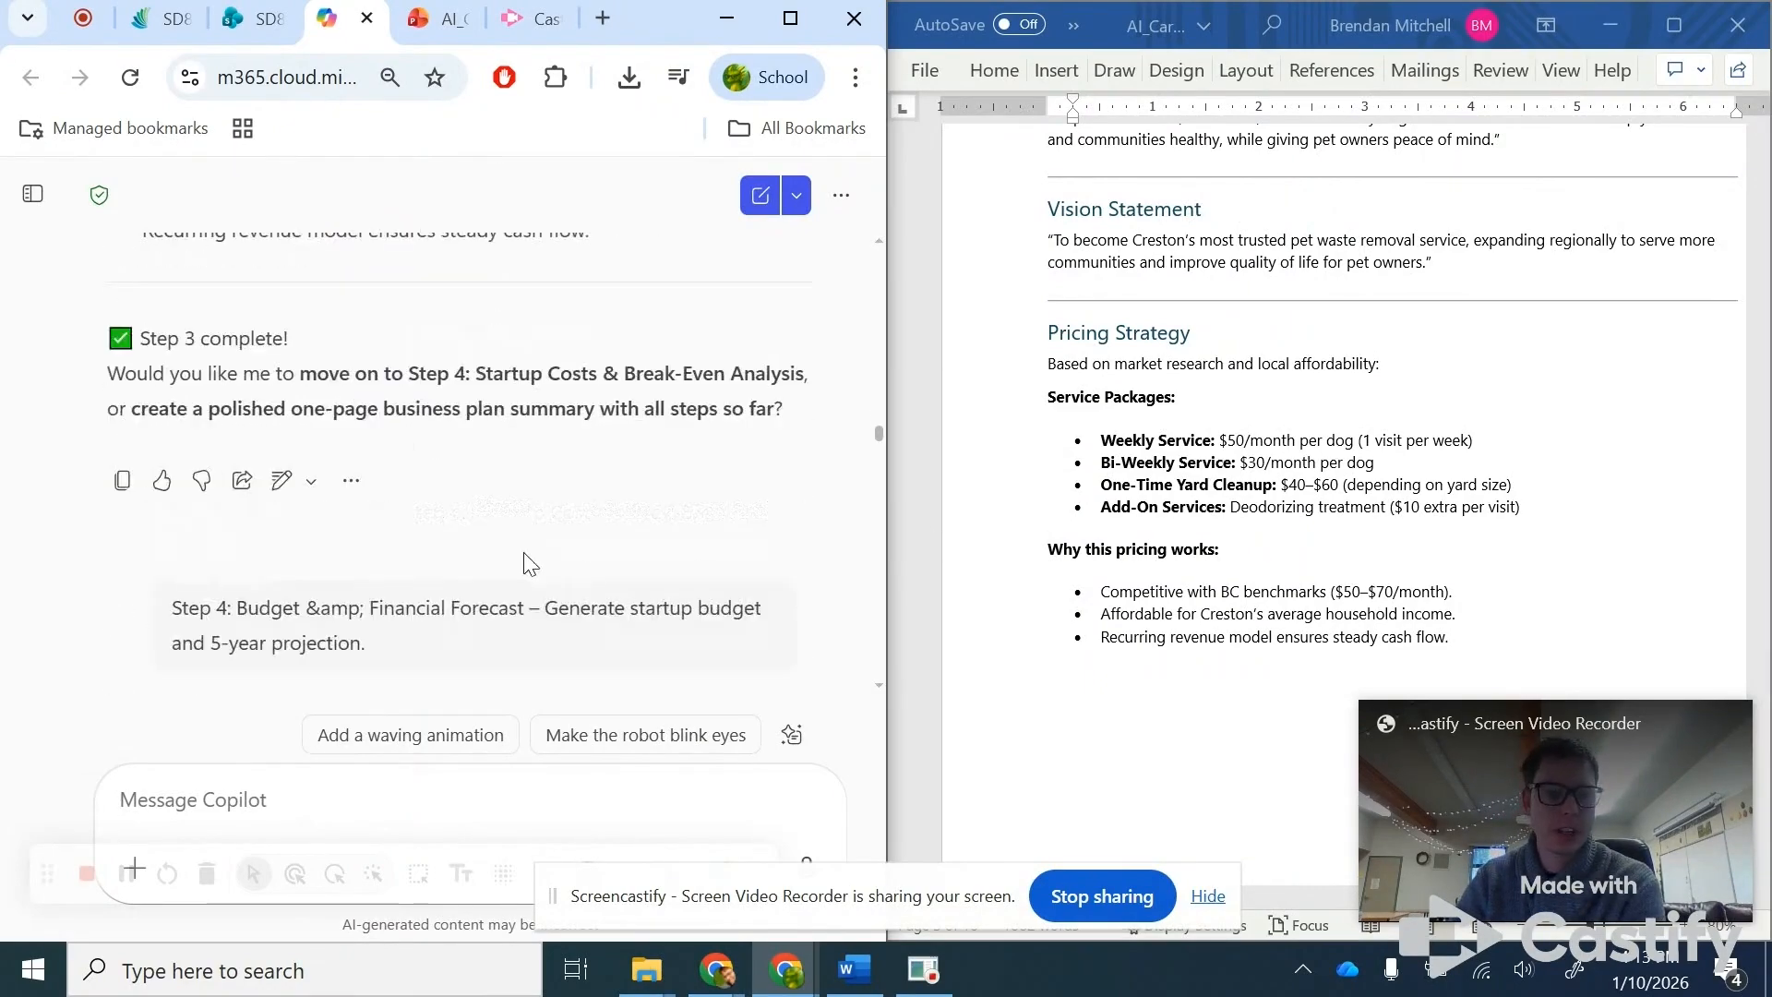
drag(317, 613, 546, 614)
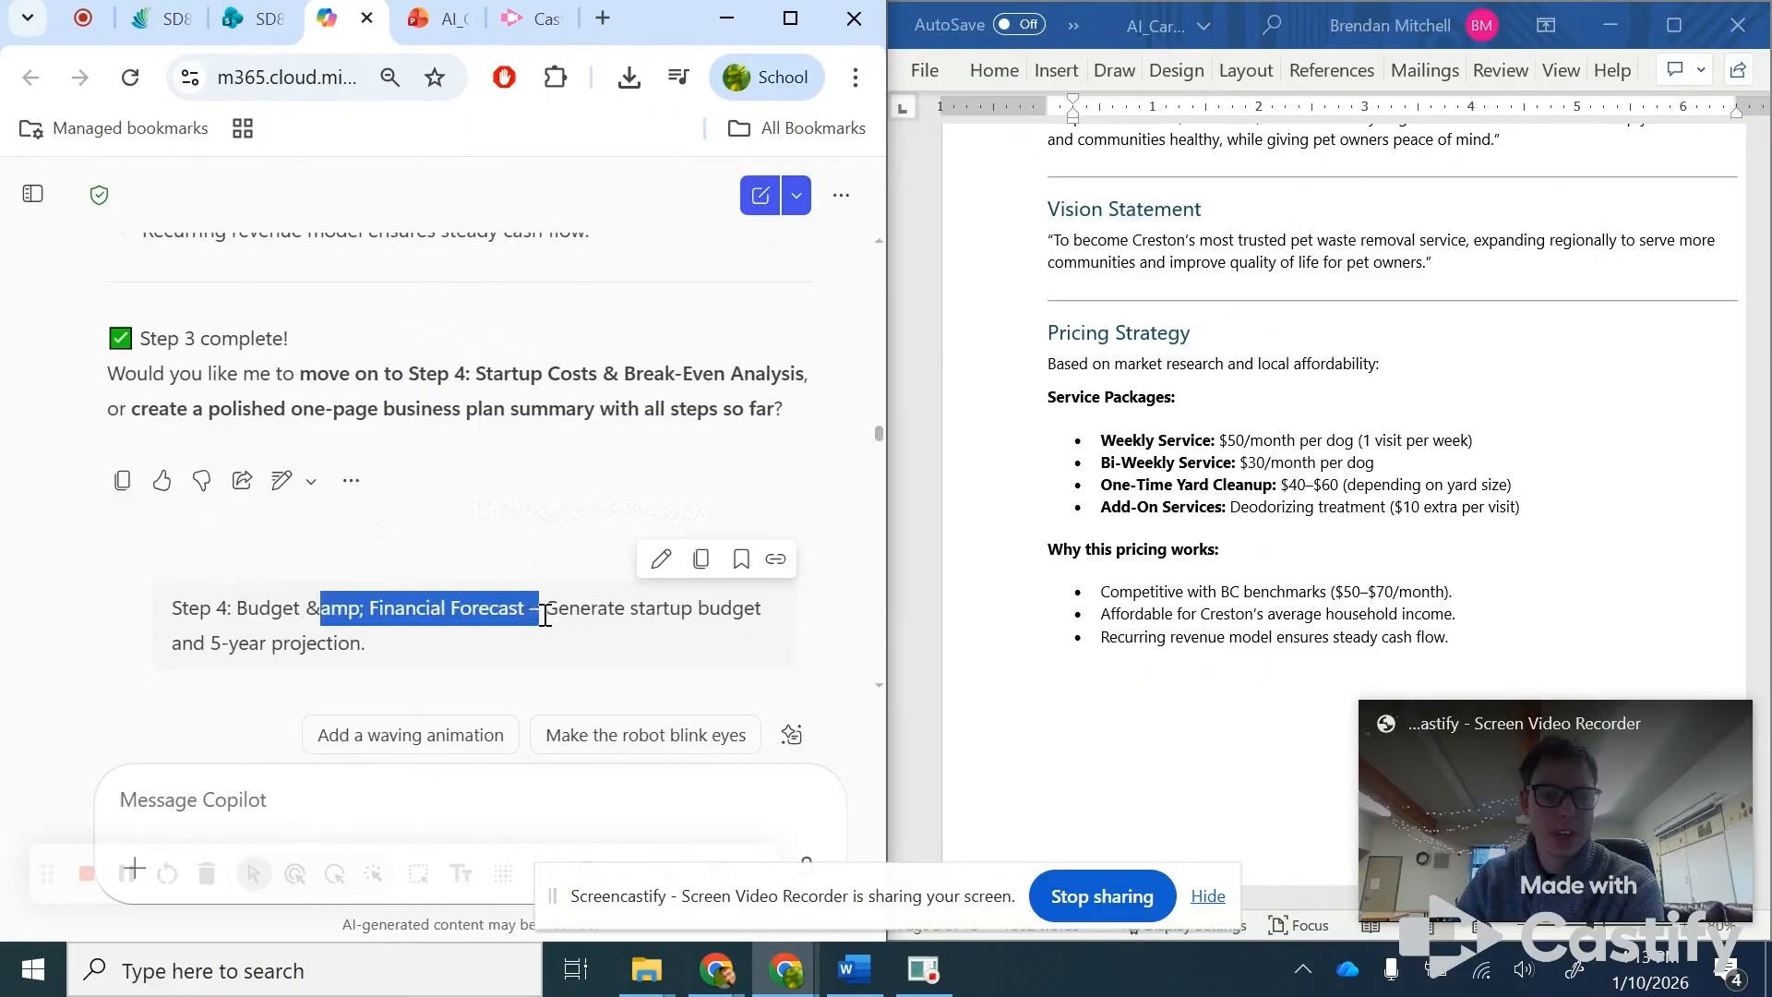
click(547, 614)
scroll(1135, 508, down, 10)
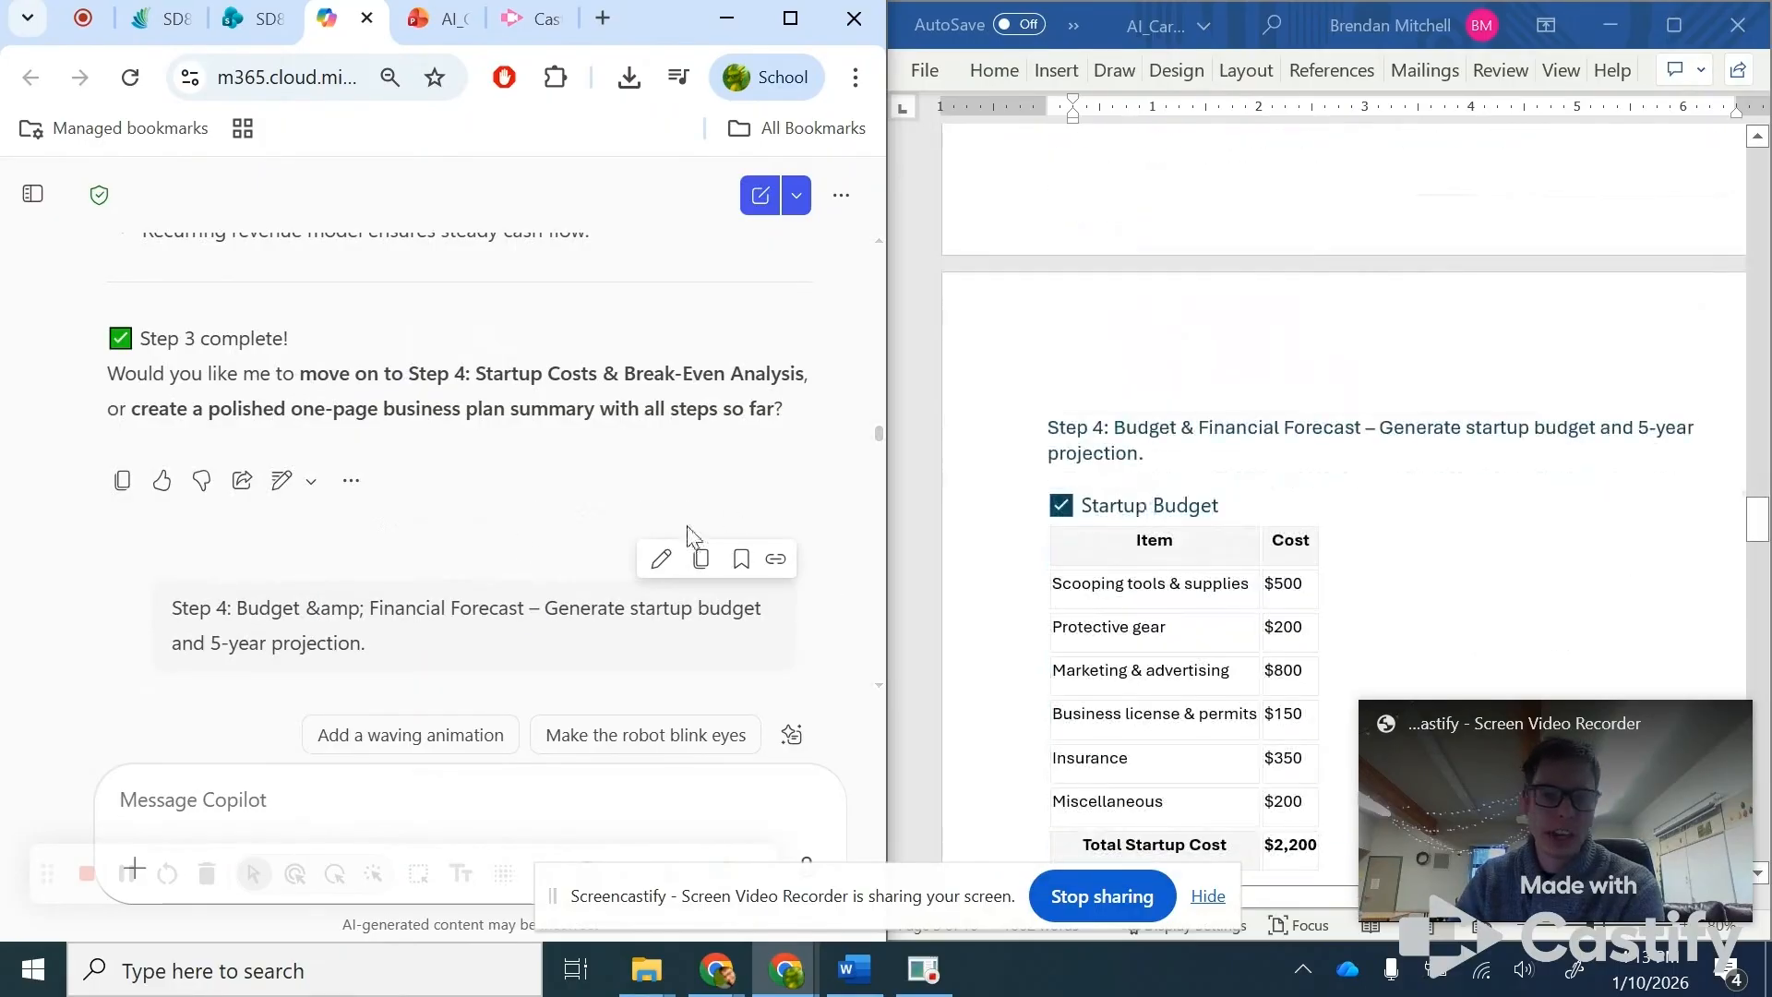
- Examine the startup budget table in Copilot, from the individual cost items to the Total Startup Cost
scroll(526, 548, down, 4)
scroll(378, 544, down, 3)
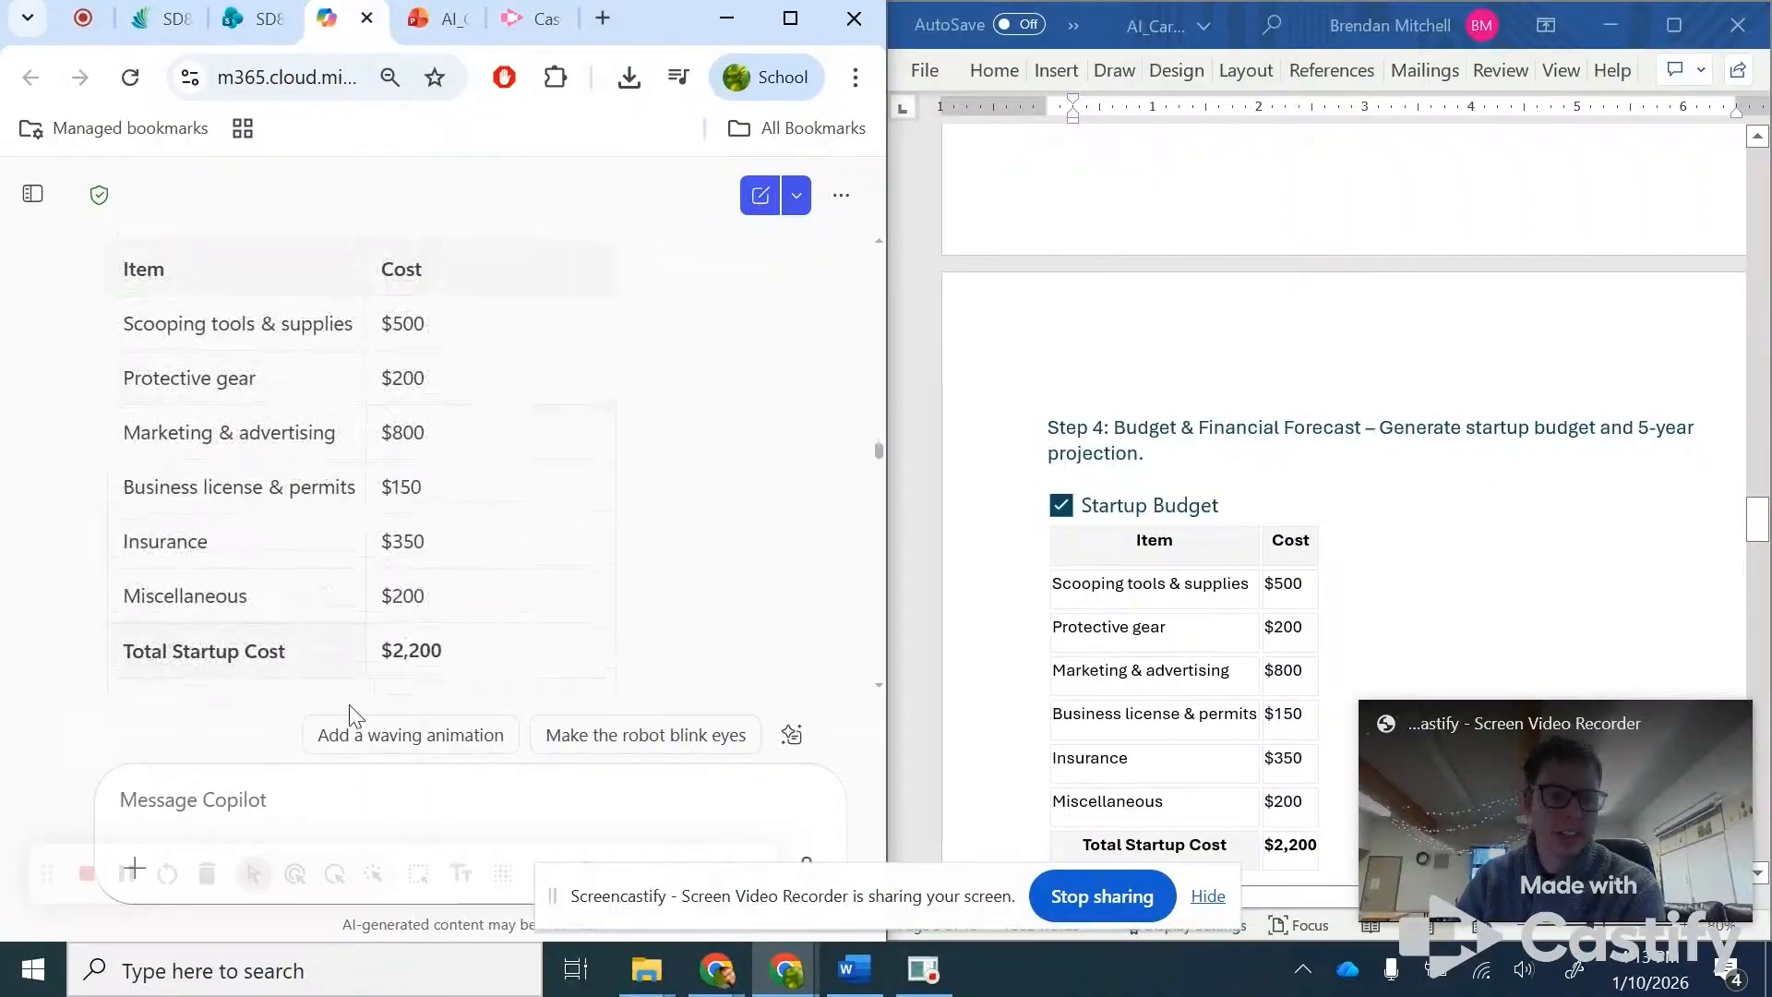
drag(450, 666, 345, 678)
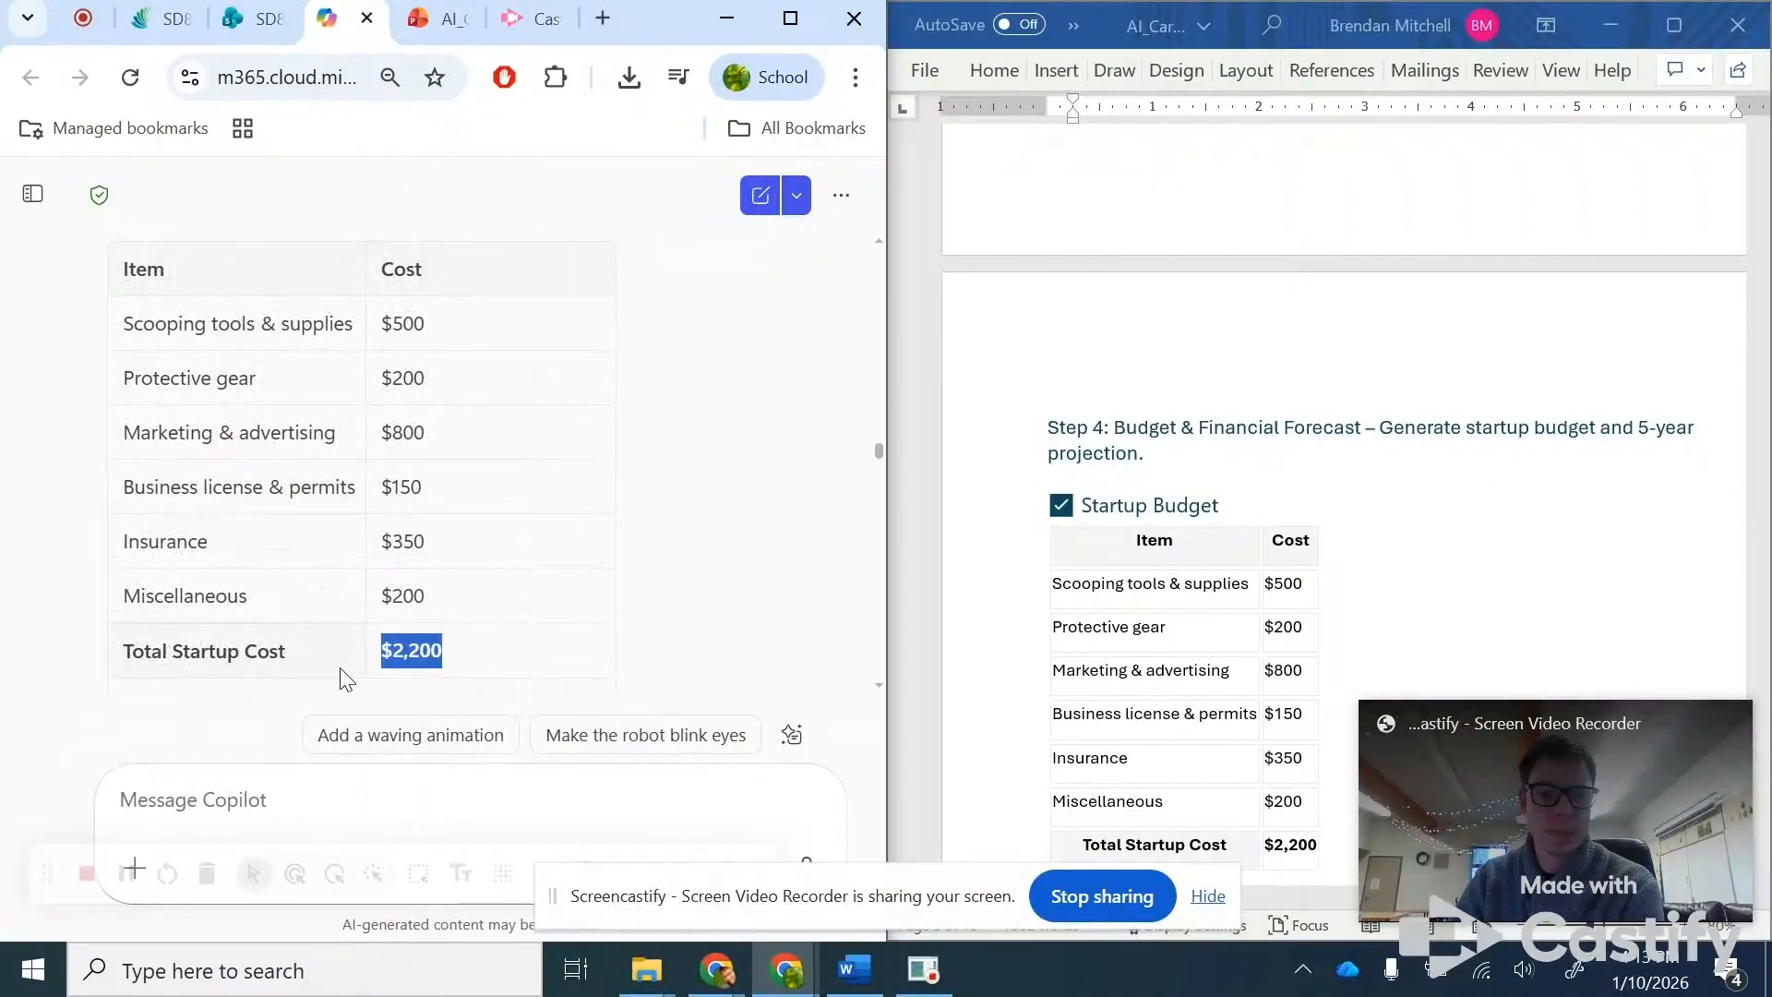
click(747, 623)
- Locate the 5-Year Financial Projection in Word and Copilot and check the projected revenue for Year 5
scroll(1187, 589, down, 3)
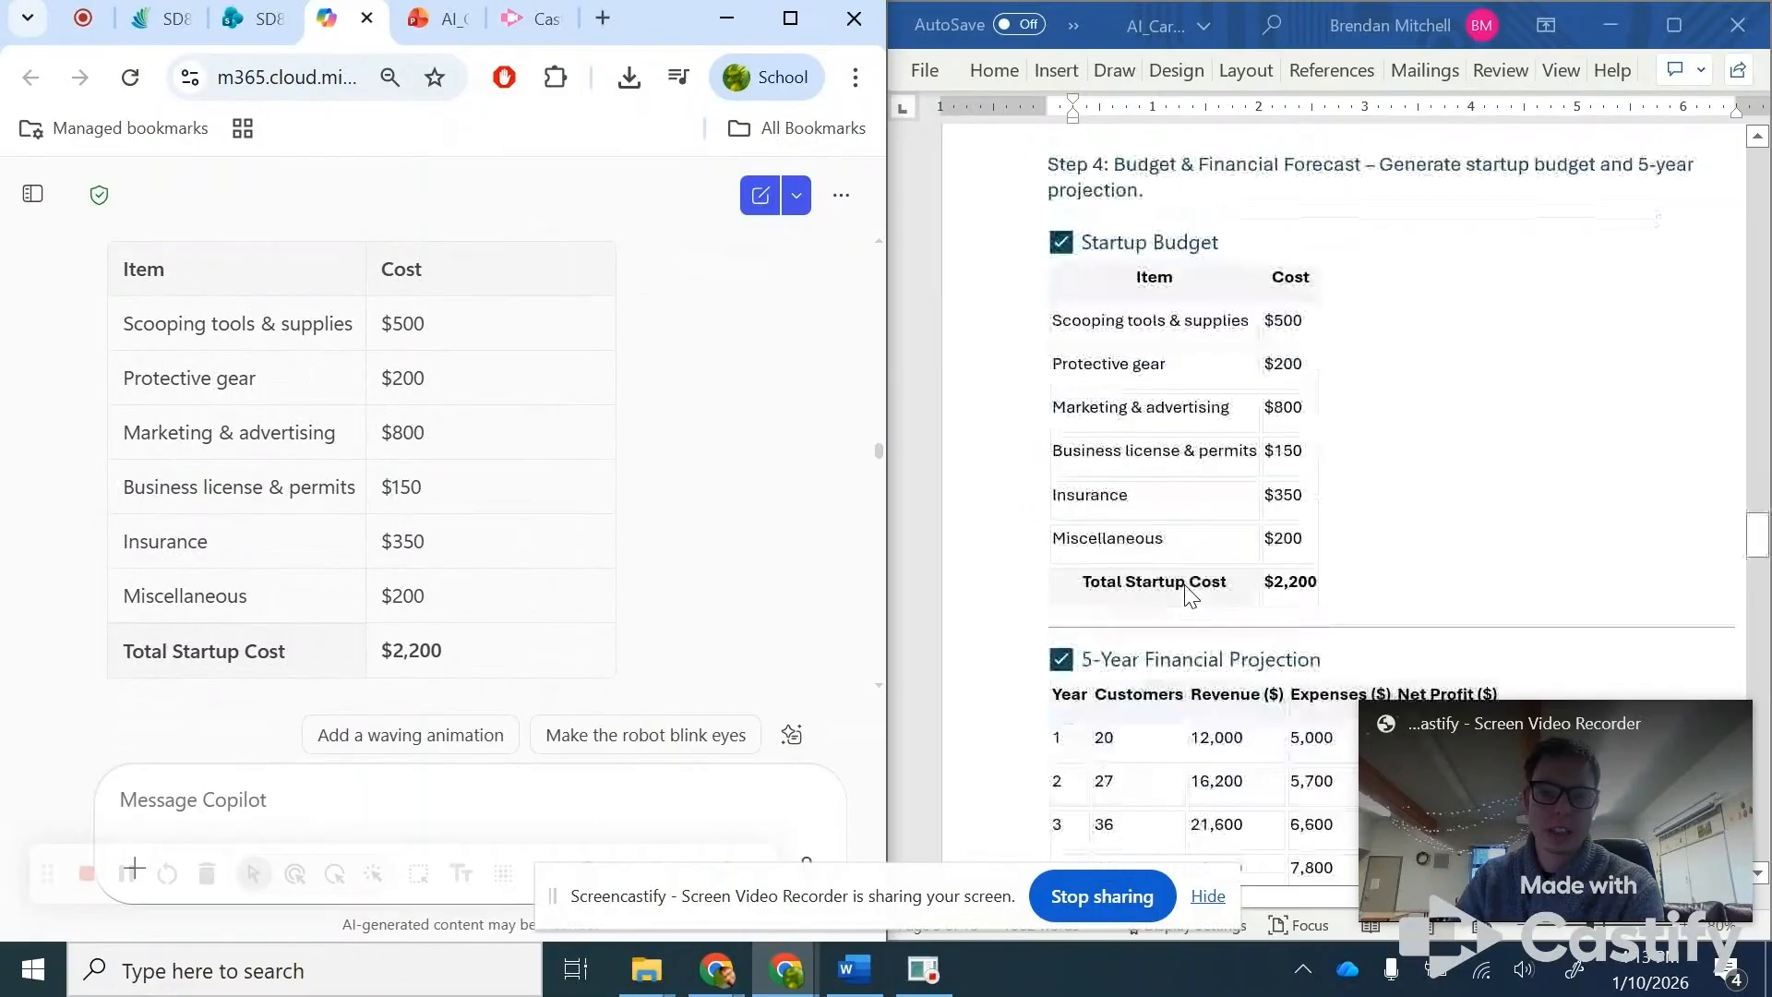
scroll(1187, 591, down, 5)
scroll(606, 580, down, 3)
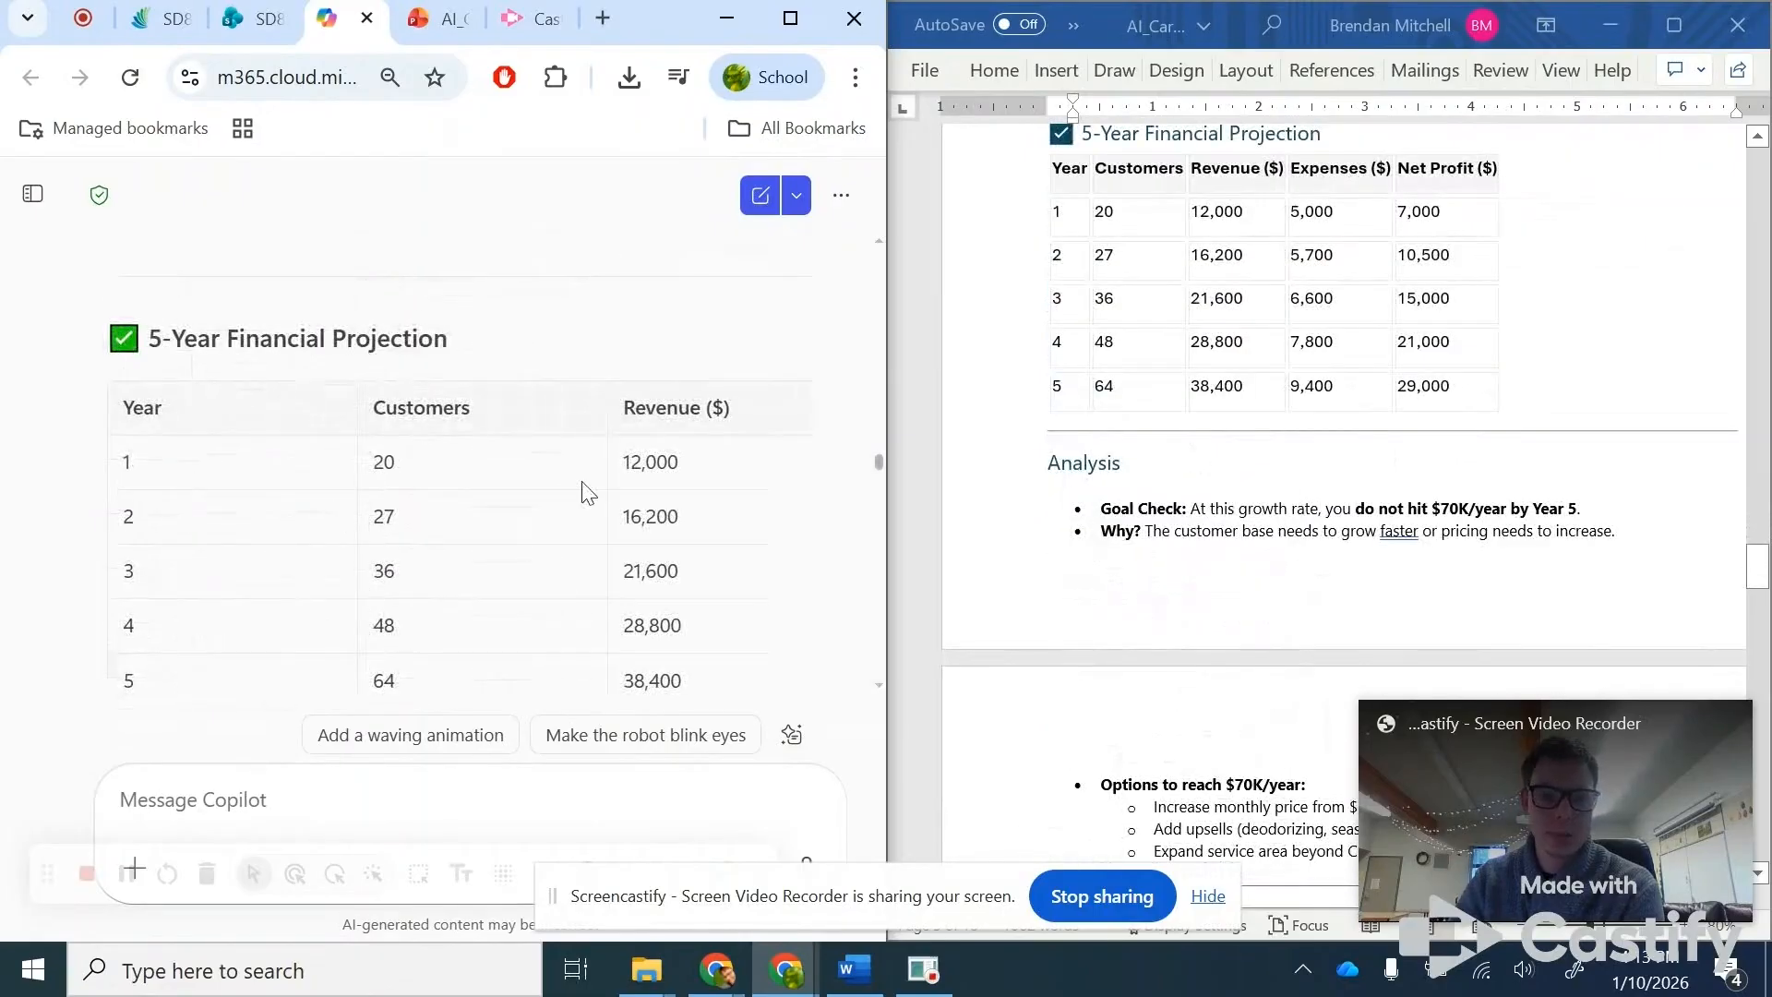
drag(337, 340, 486, 356)
click(467, 357)
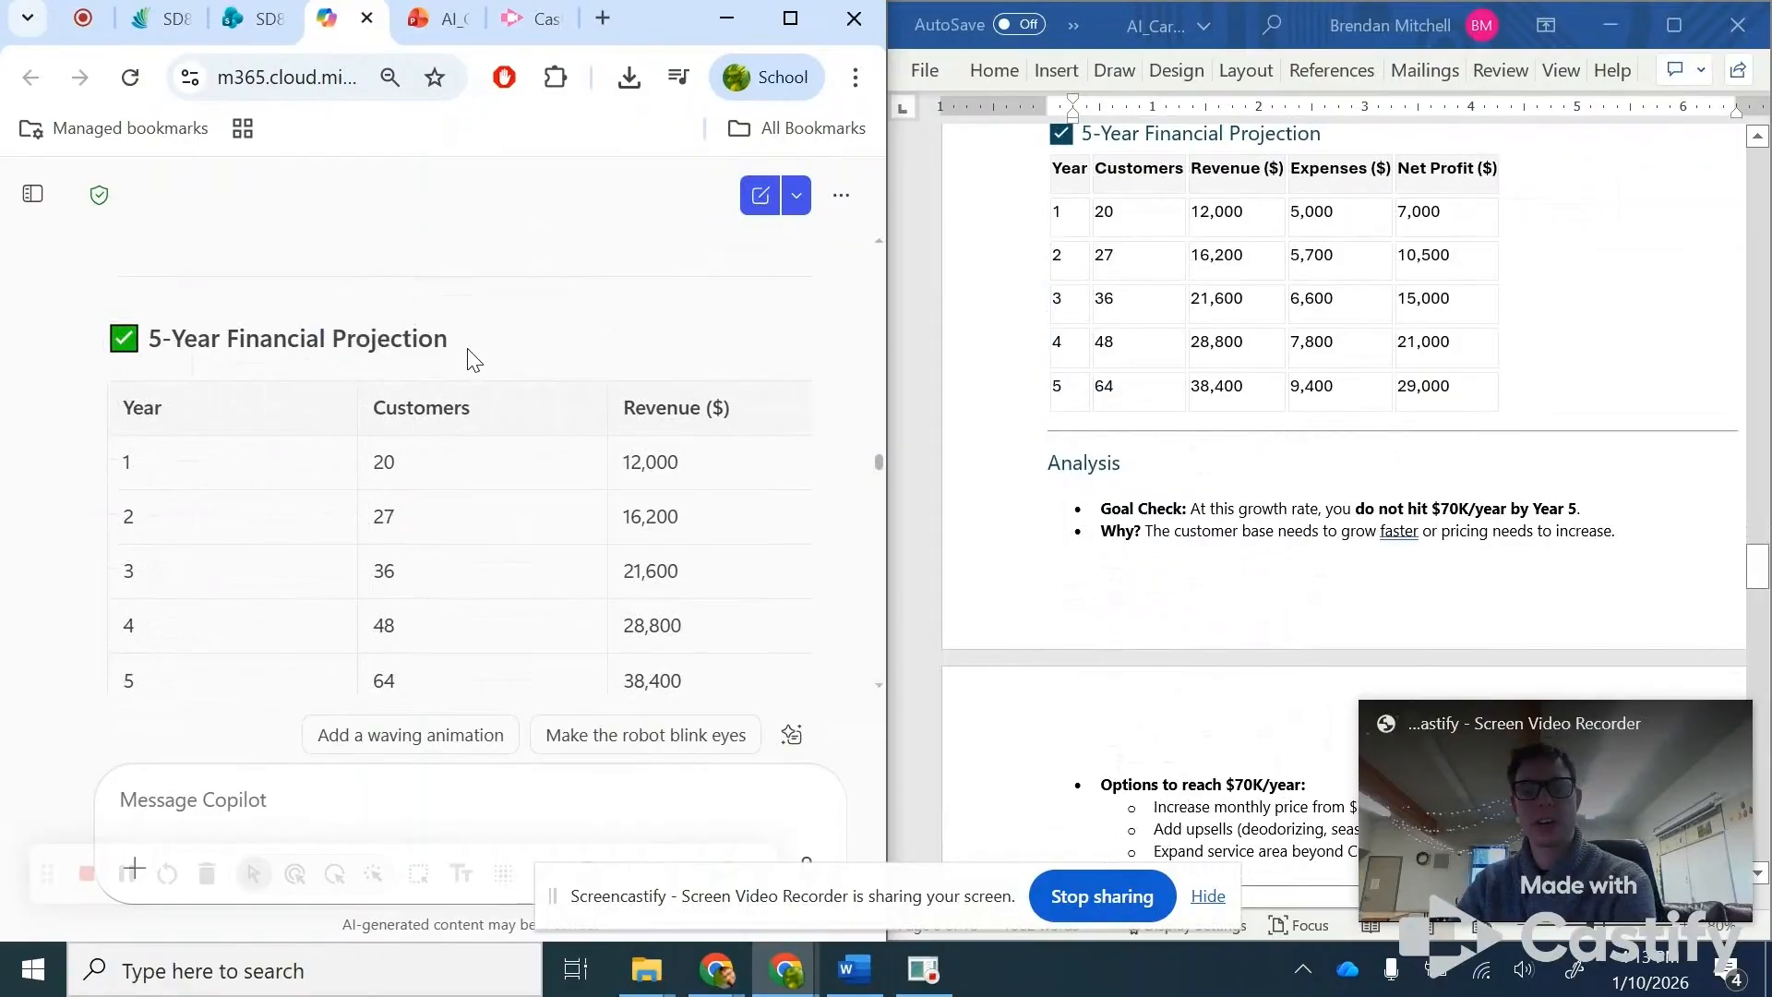
double_click(673, 683)
click(631, 688)
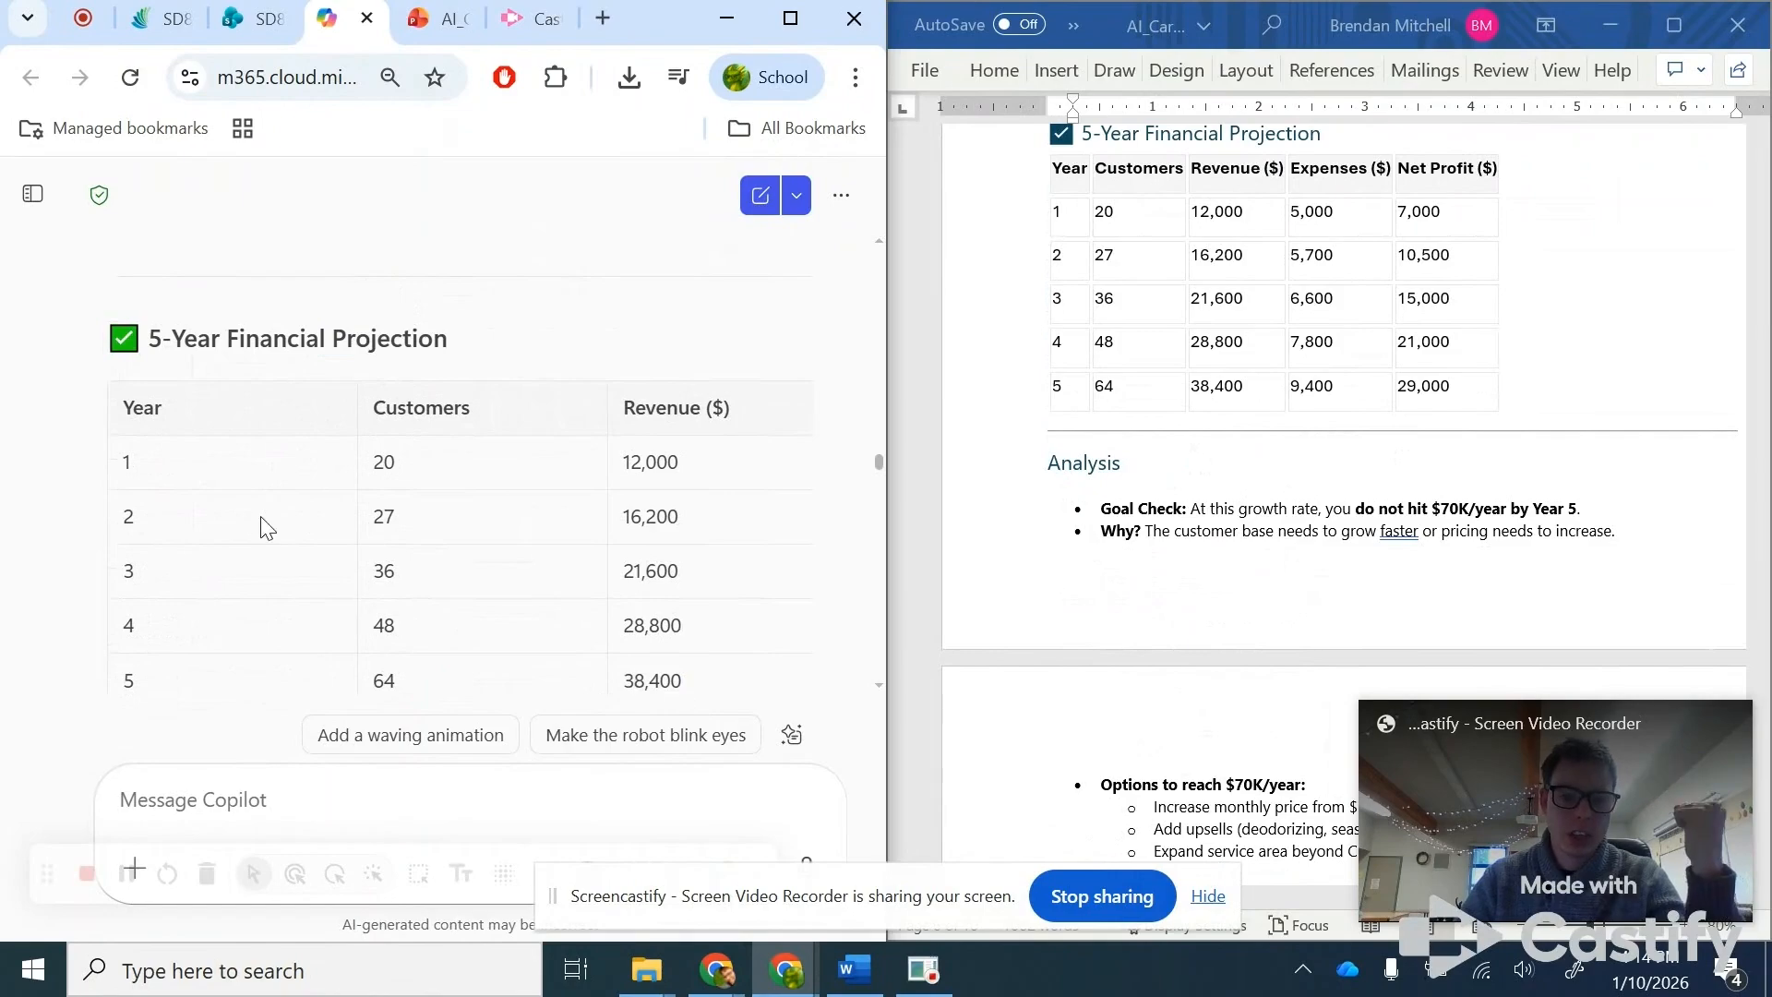
drag(163, 339, 487, 352)
click(489, 352)
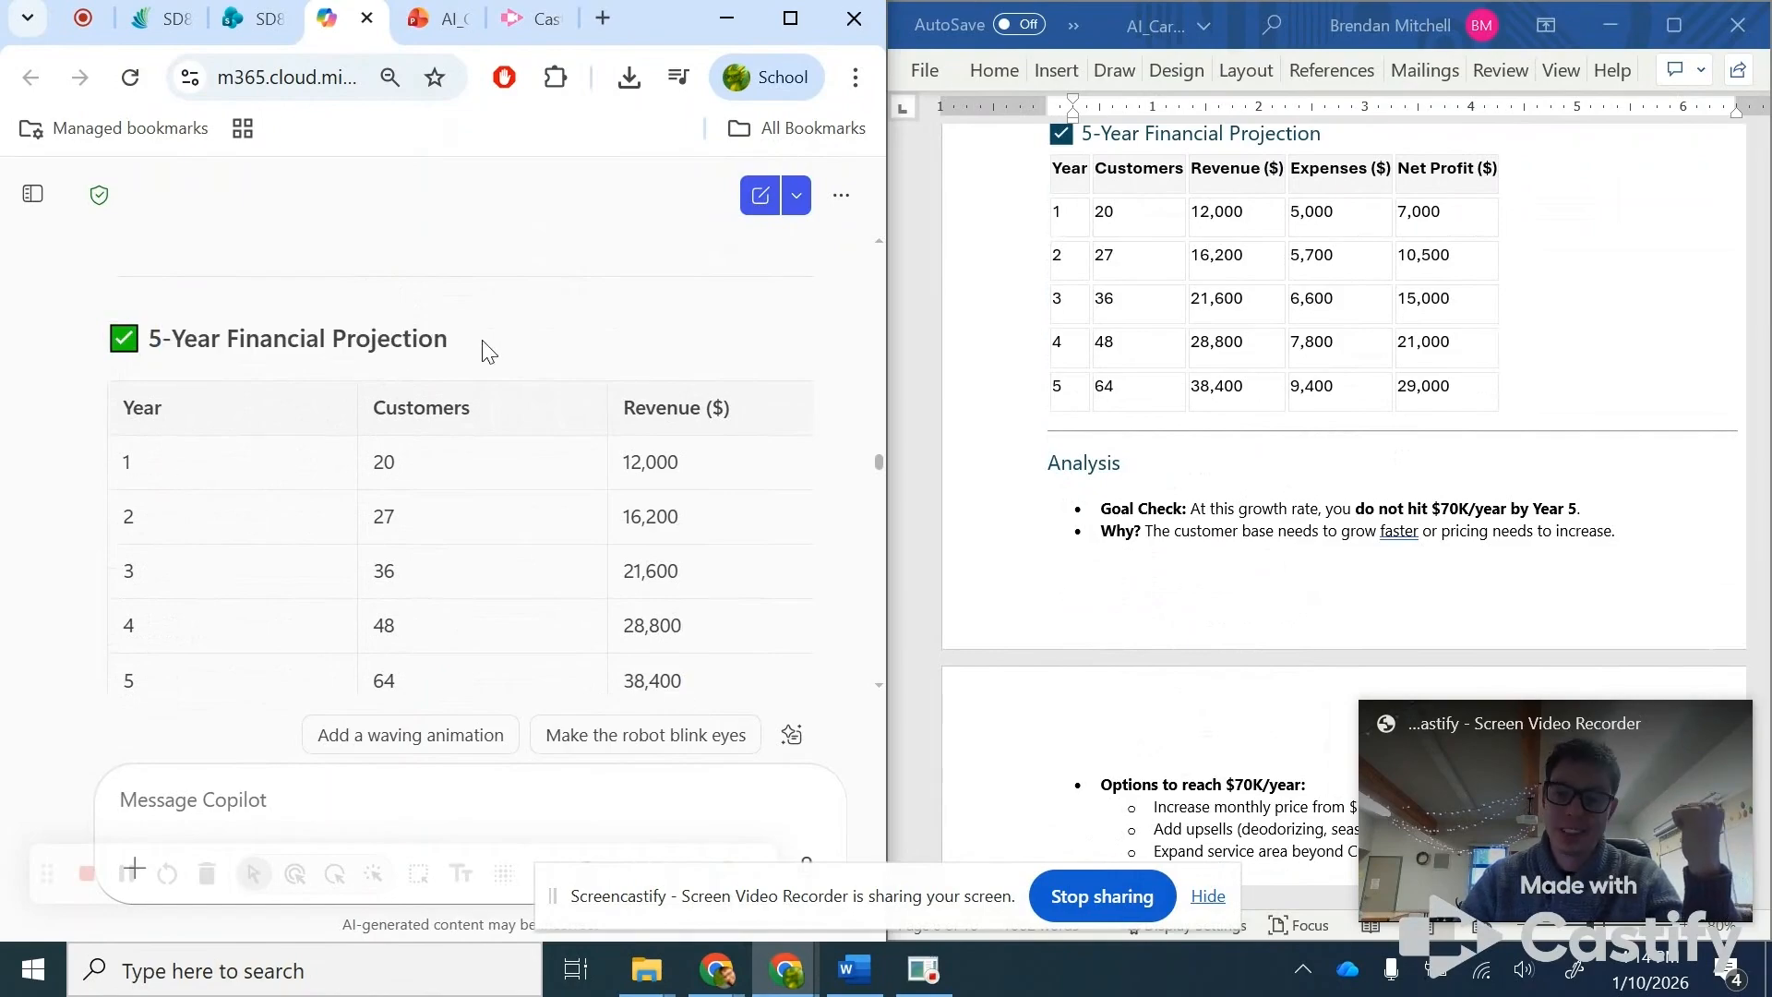
- Compare the yearly customer numbers and revenue in the 5-Year Financial Projection table, looking at Years 1, 2 and 5
scroll(696, 633, down, 1)
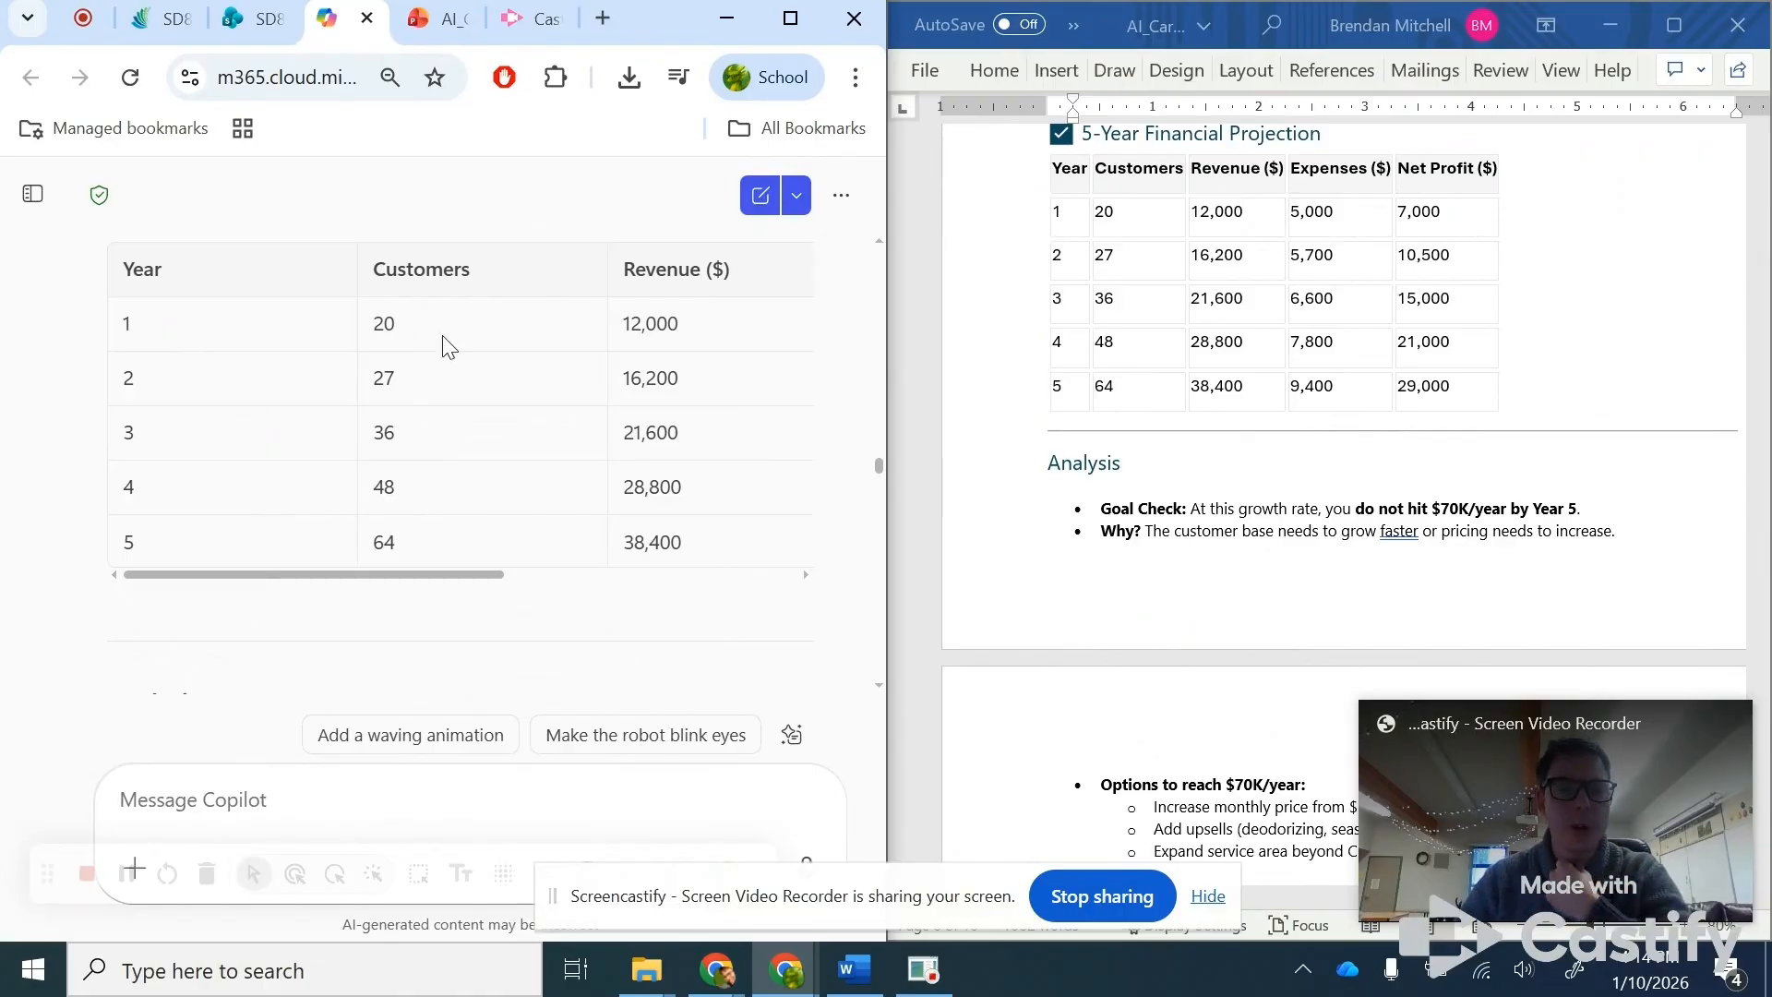
double_click(163, 330)
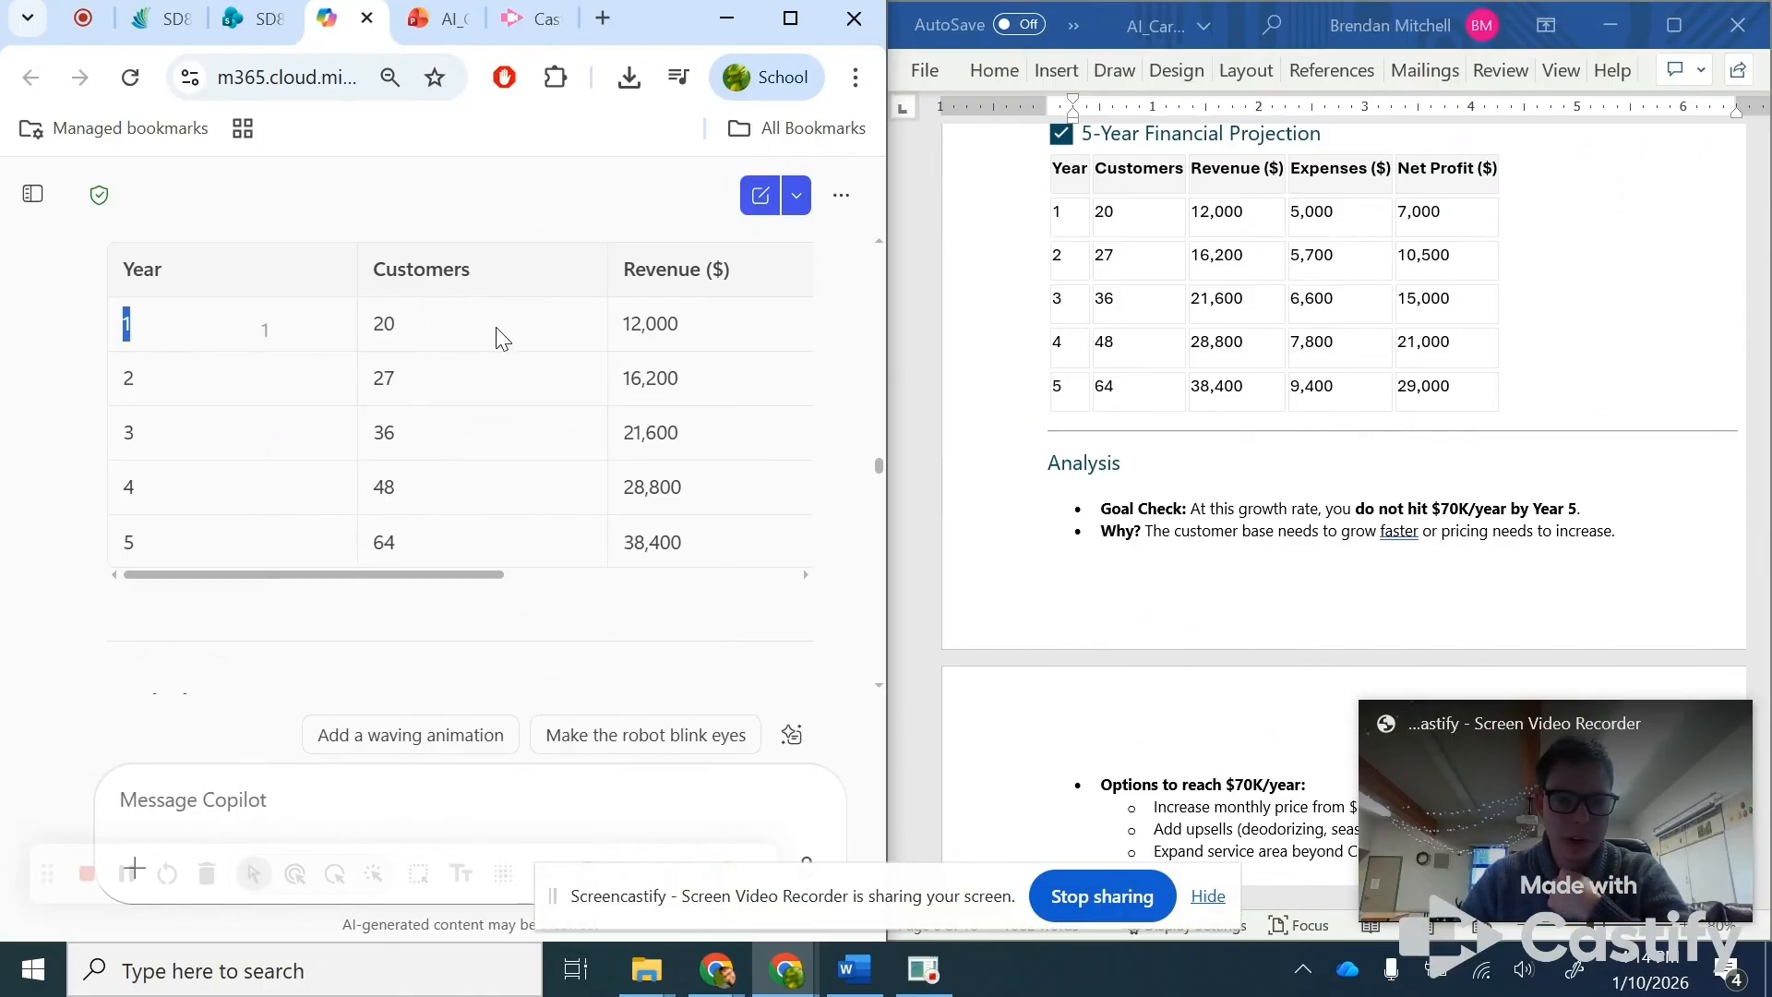
double_click(680, 323)
click(752, 346)
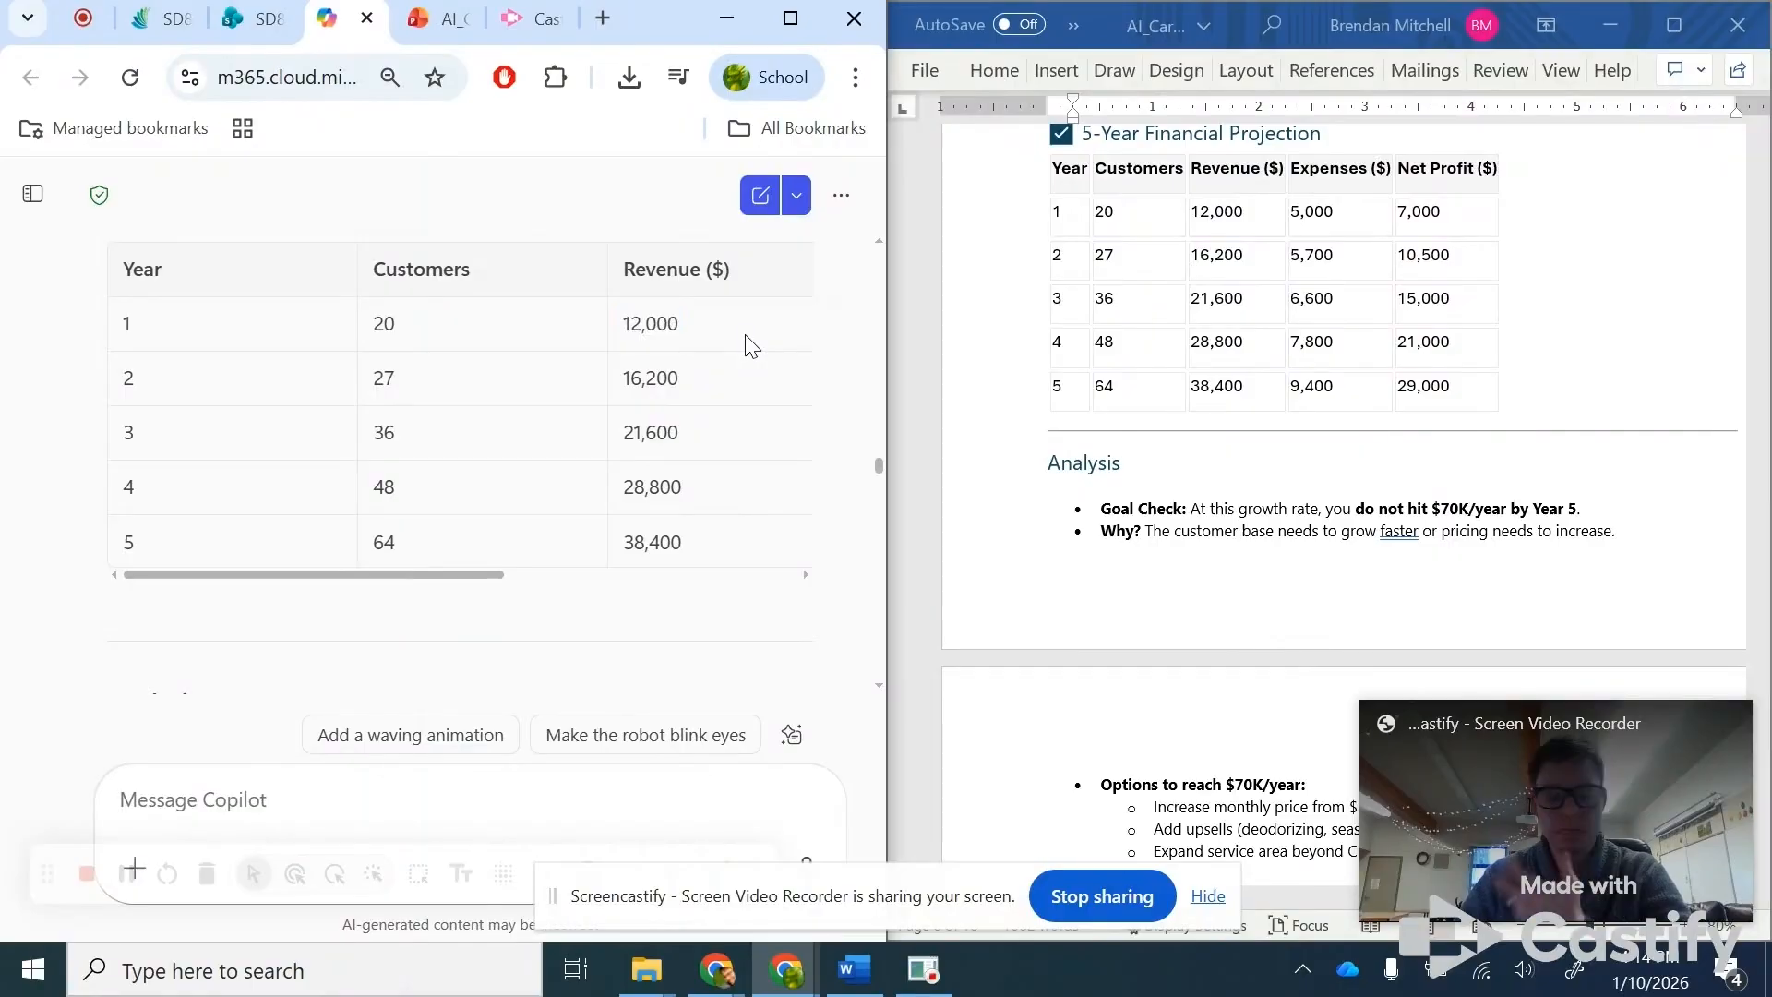
double_click(377, 542)
click(458, 504)
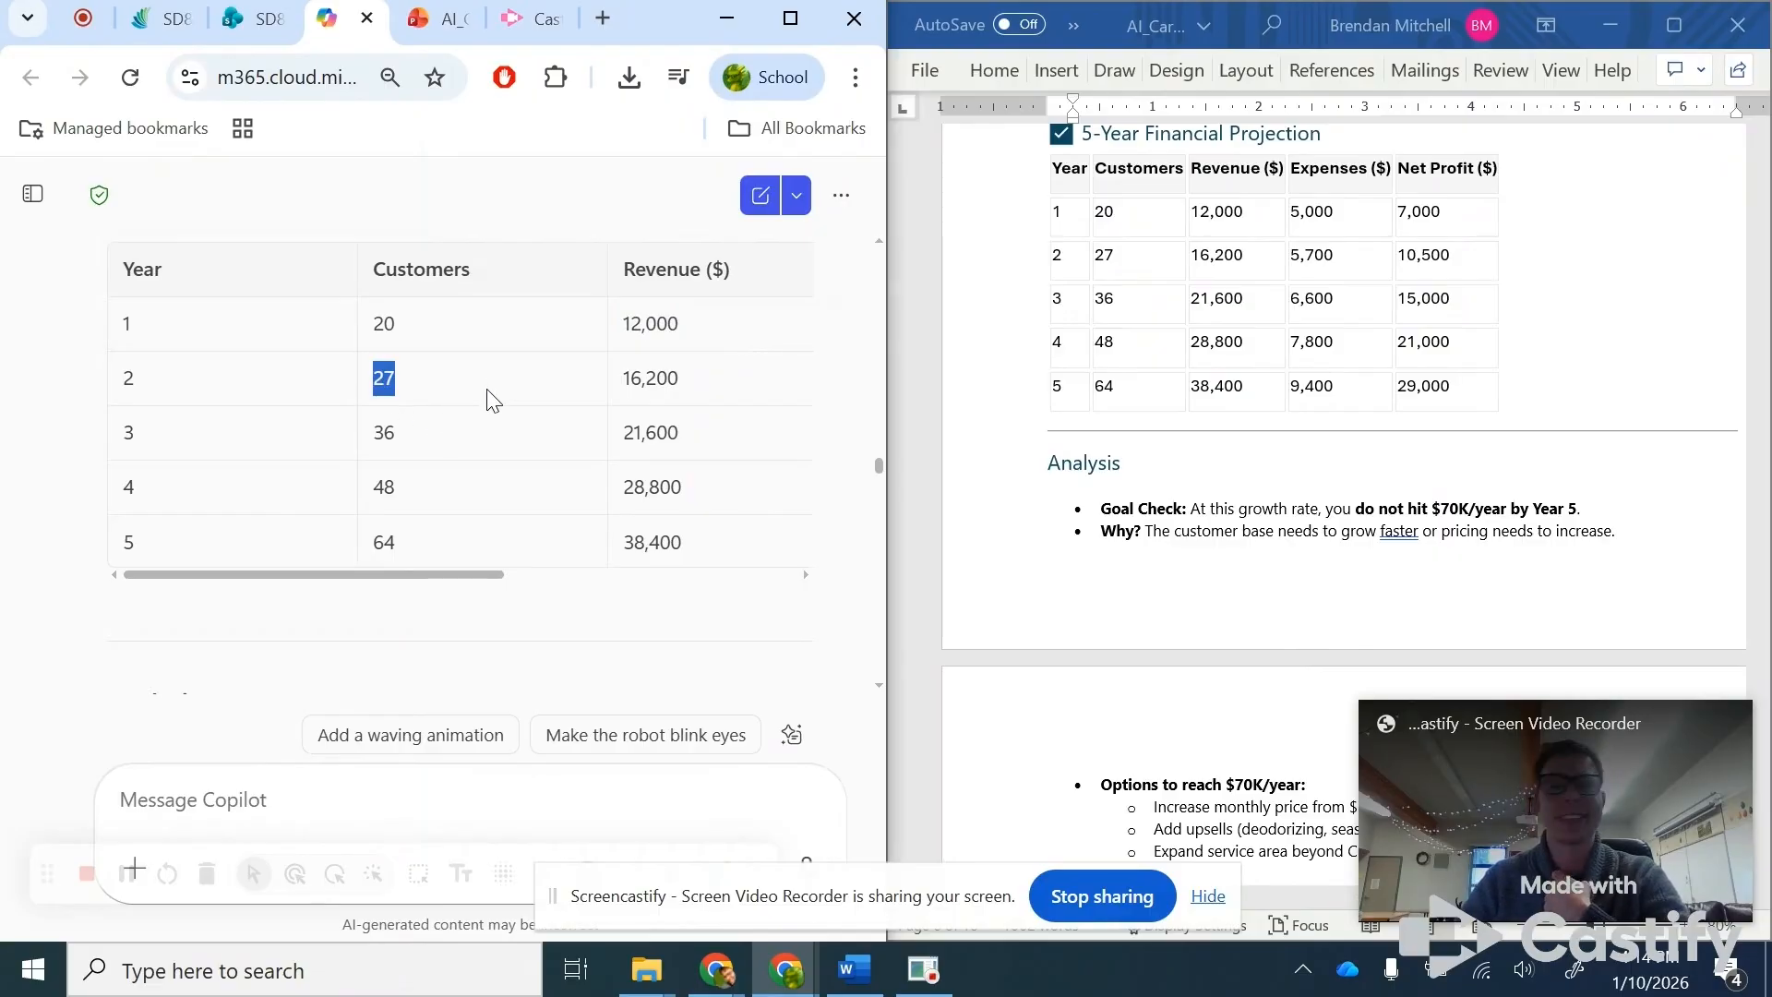
click(427, 405)
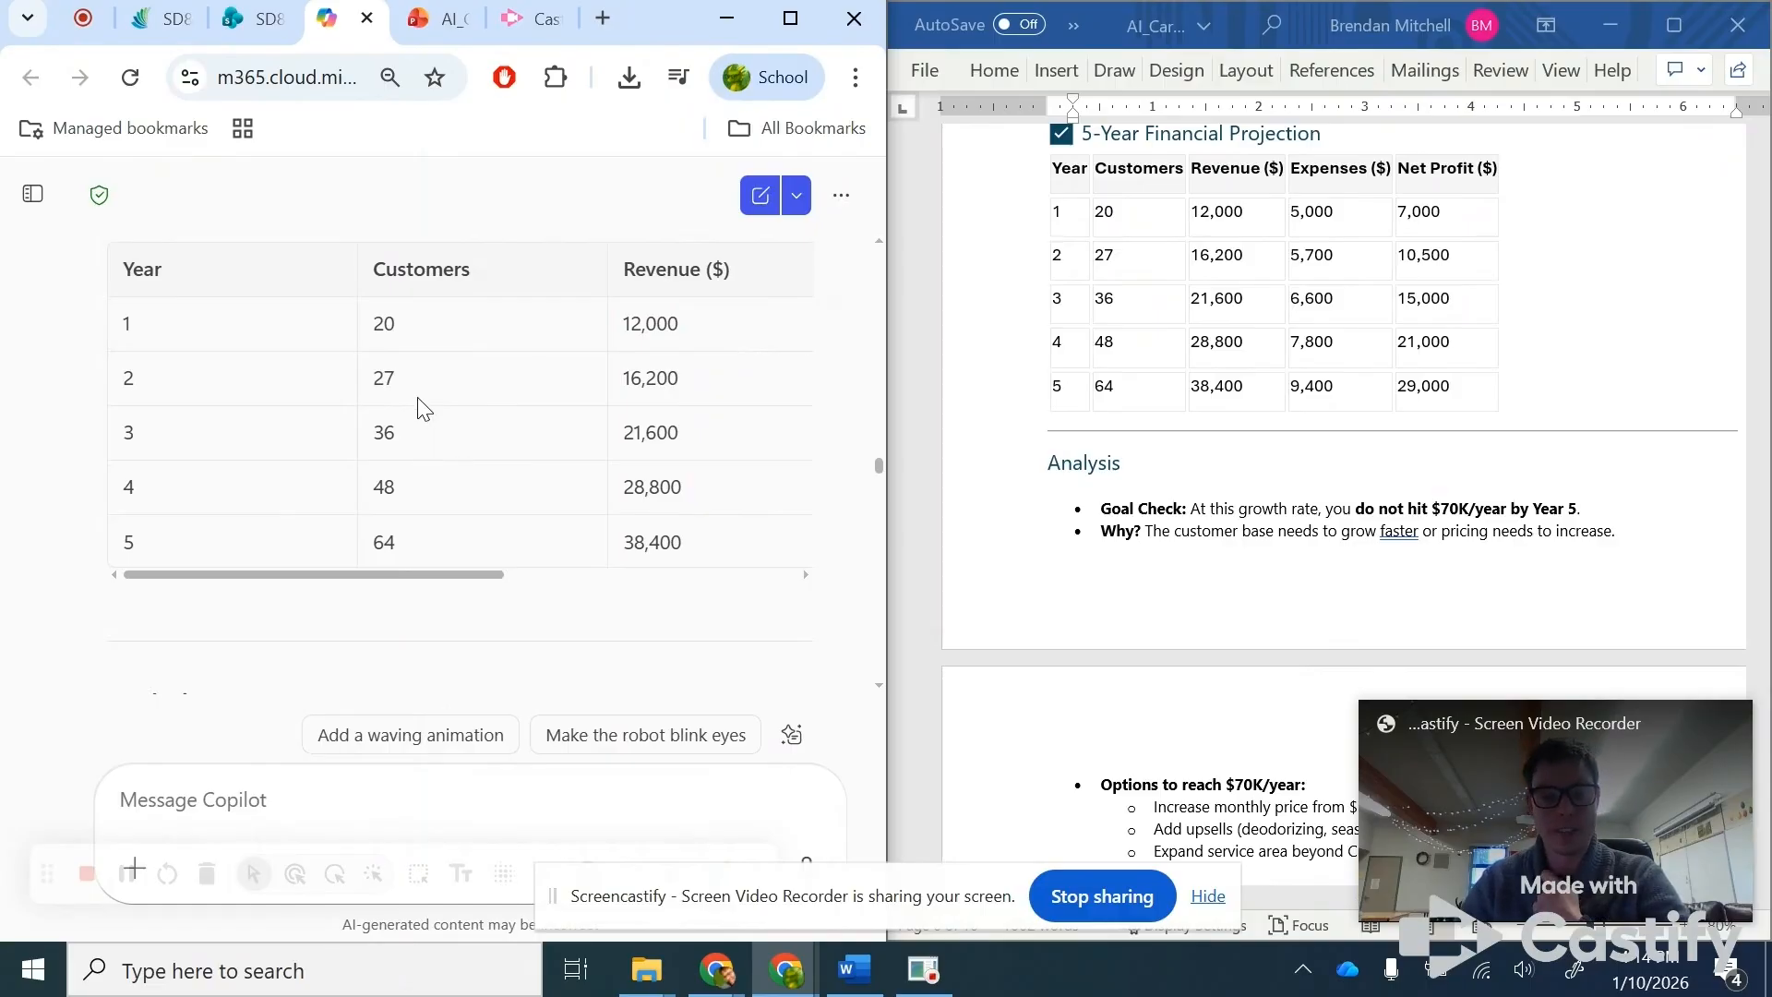
click(378, 388)
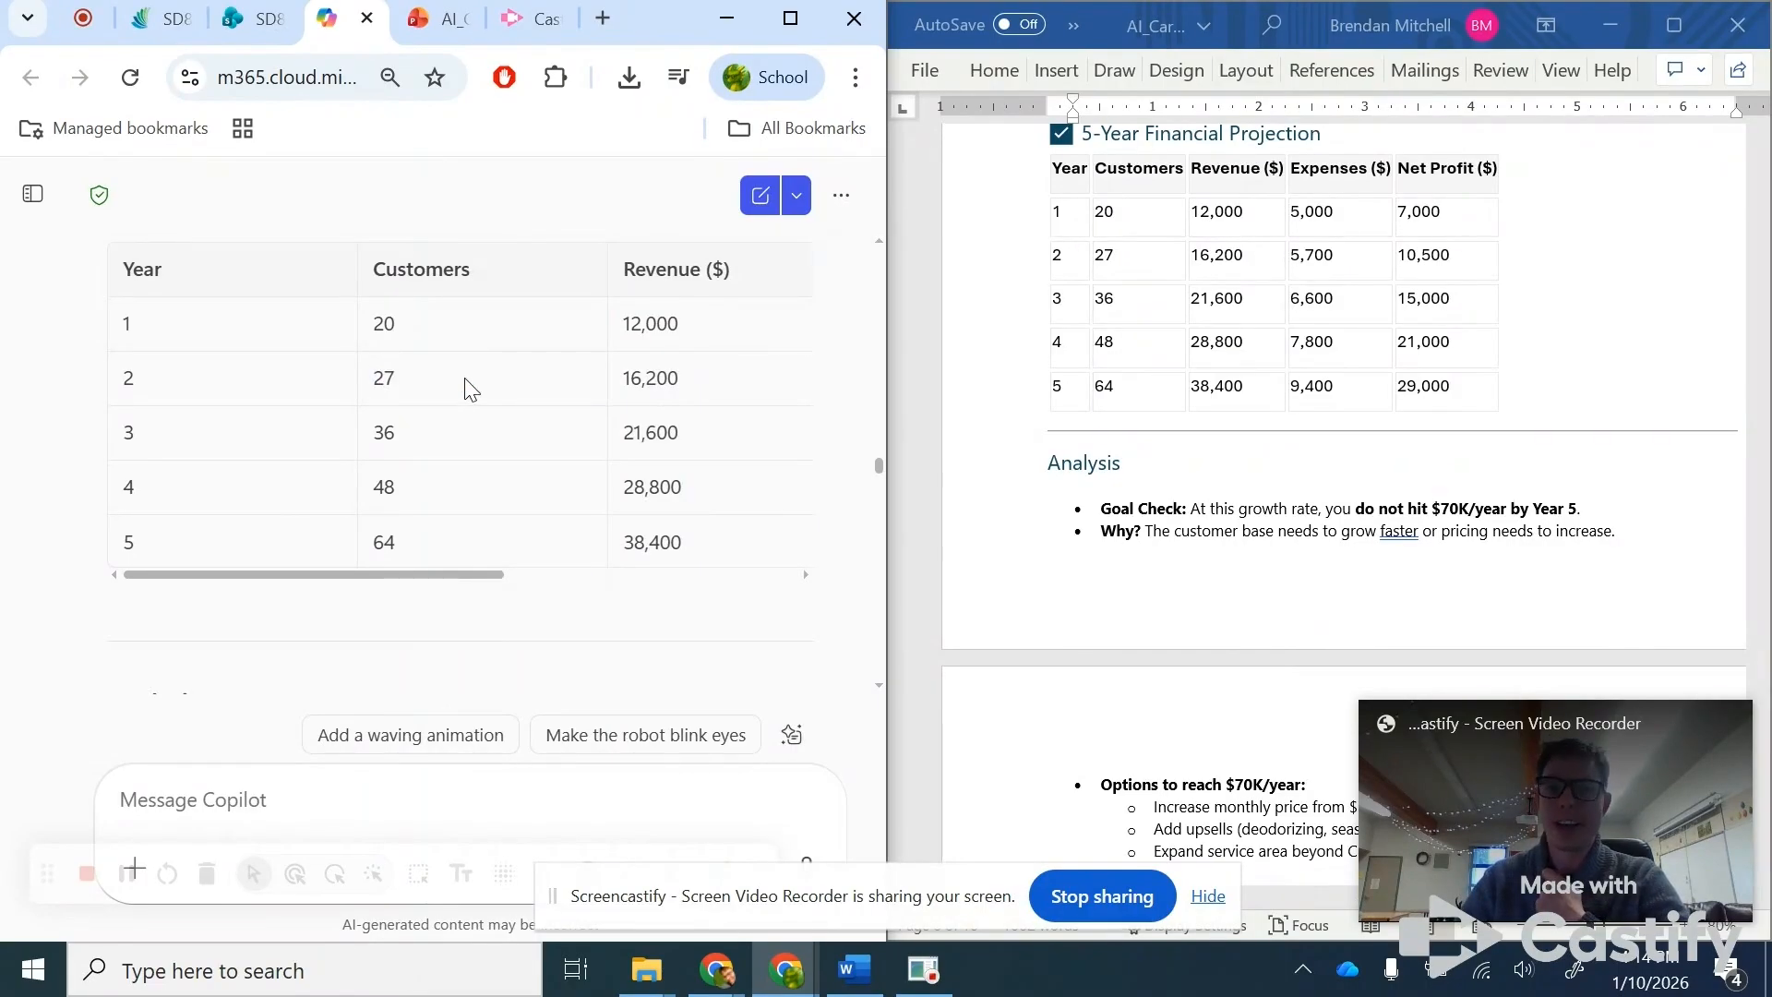
- Check the Year 2 customer number and read the Analysis section with the goal check and options to reach $70K/year
double_click(382, 378)
click(376, 376)
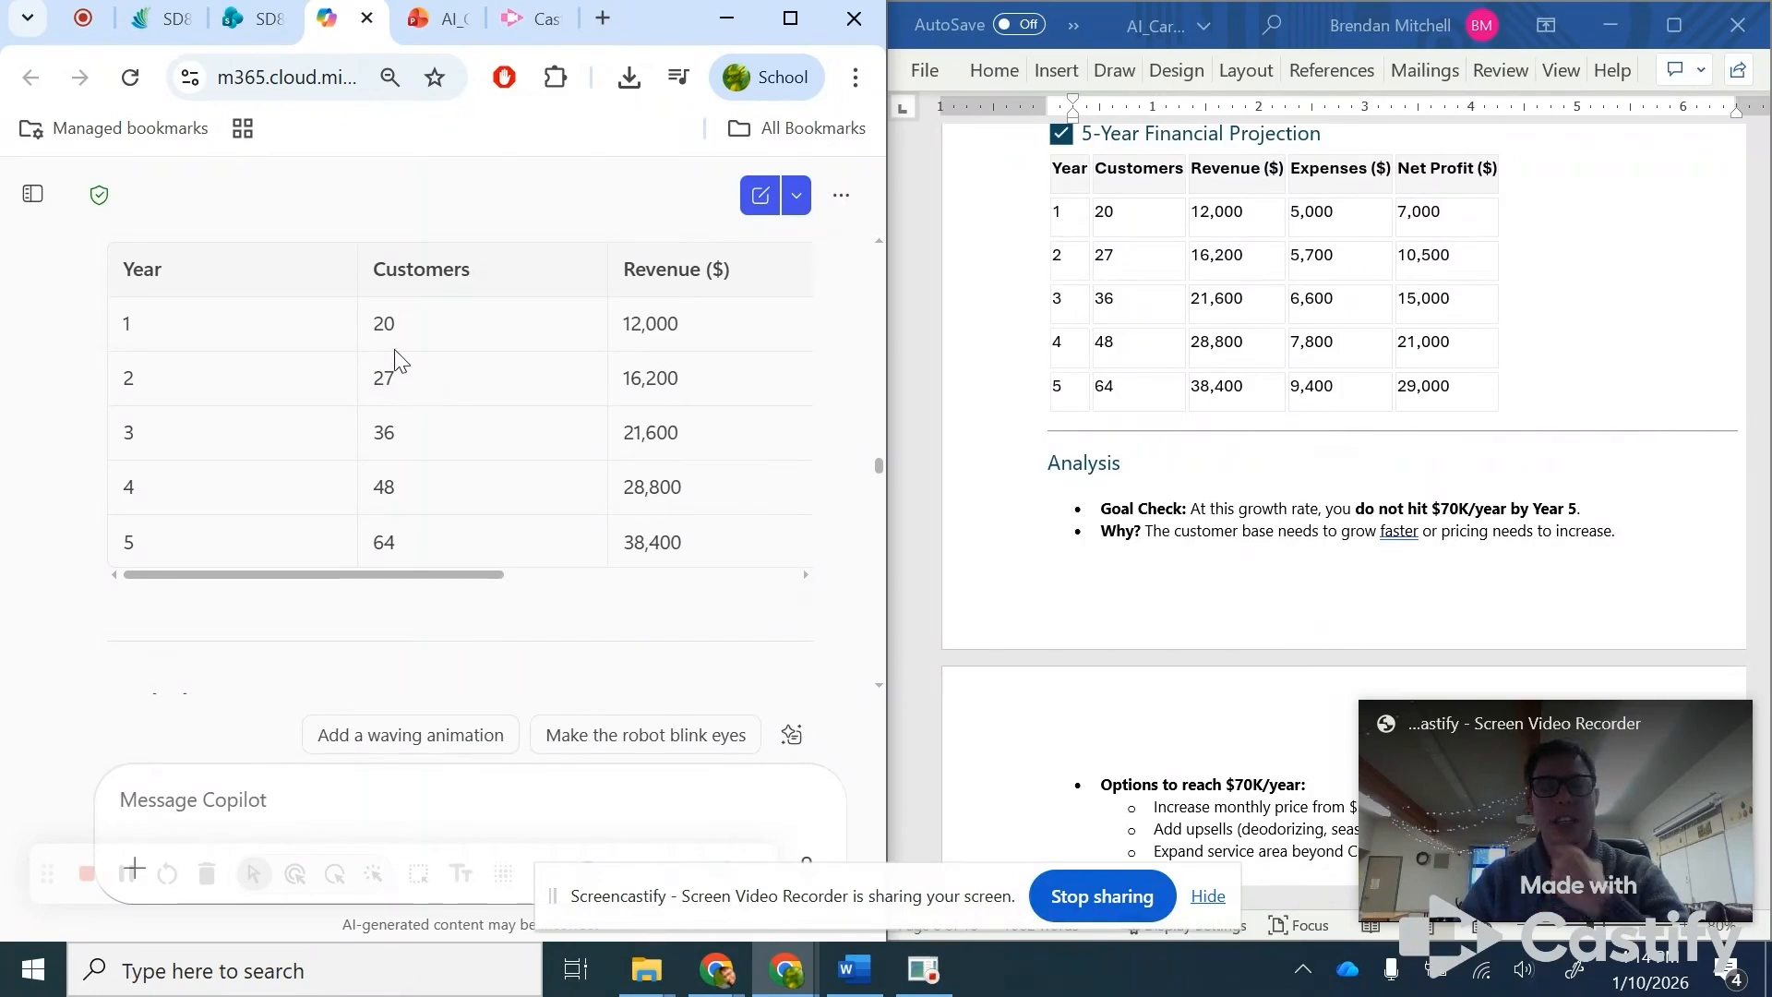
scroll(1172, 565, down, 2)
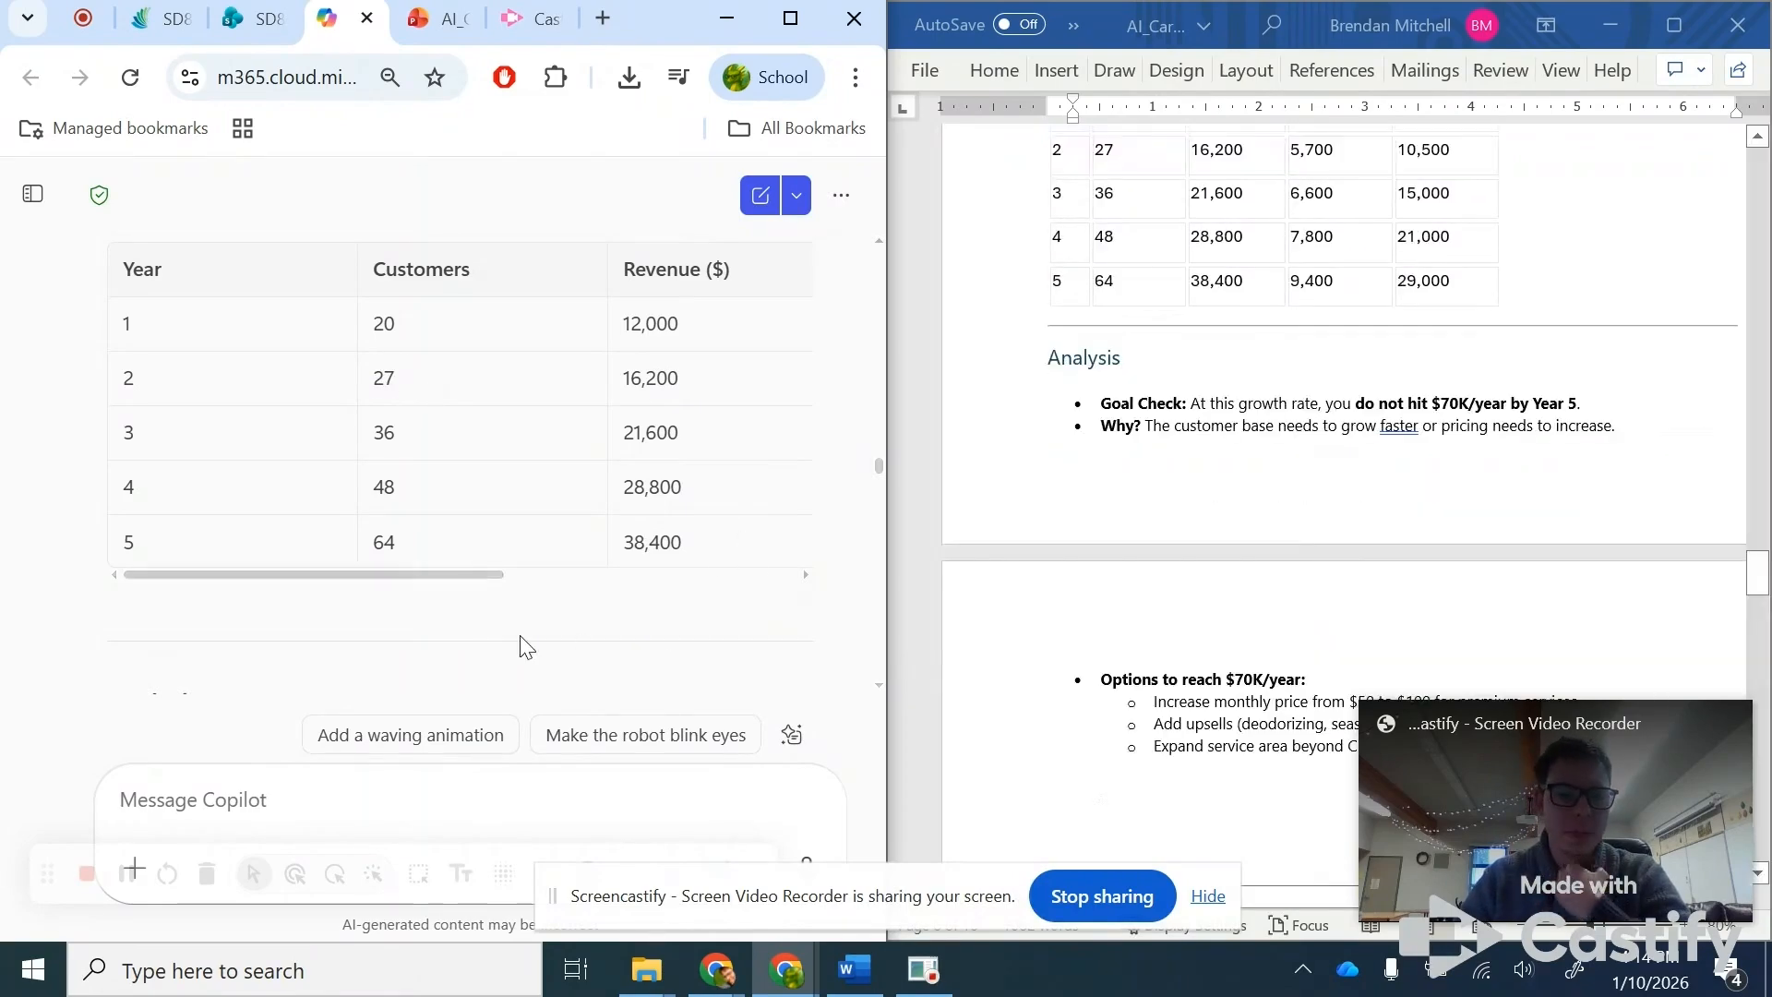
scroll(520, 644, down, 6)
scroll(520, 639, down, 3)
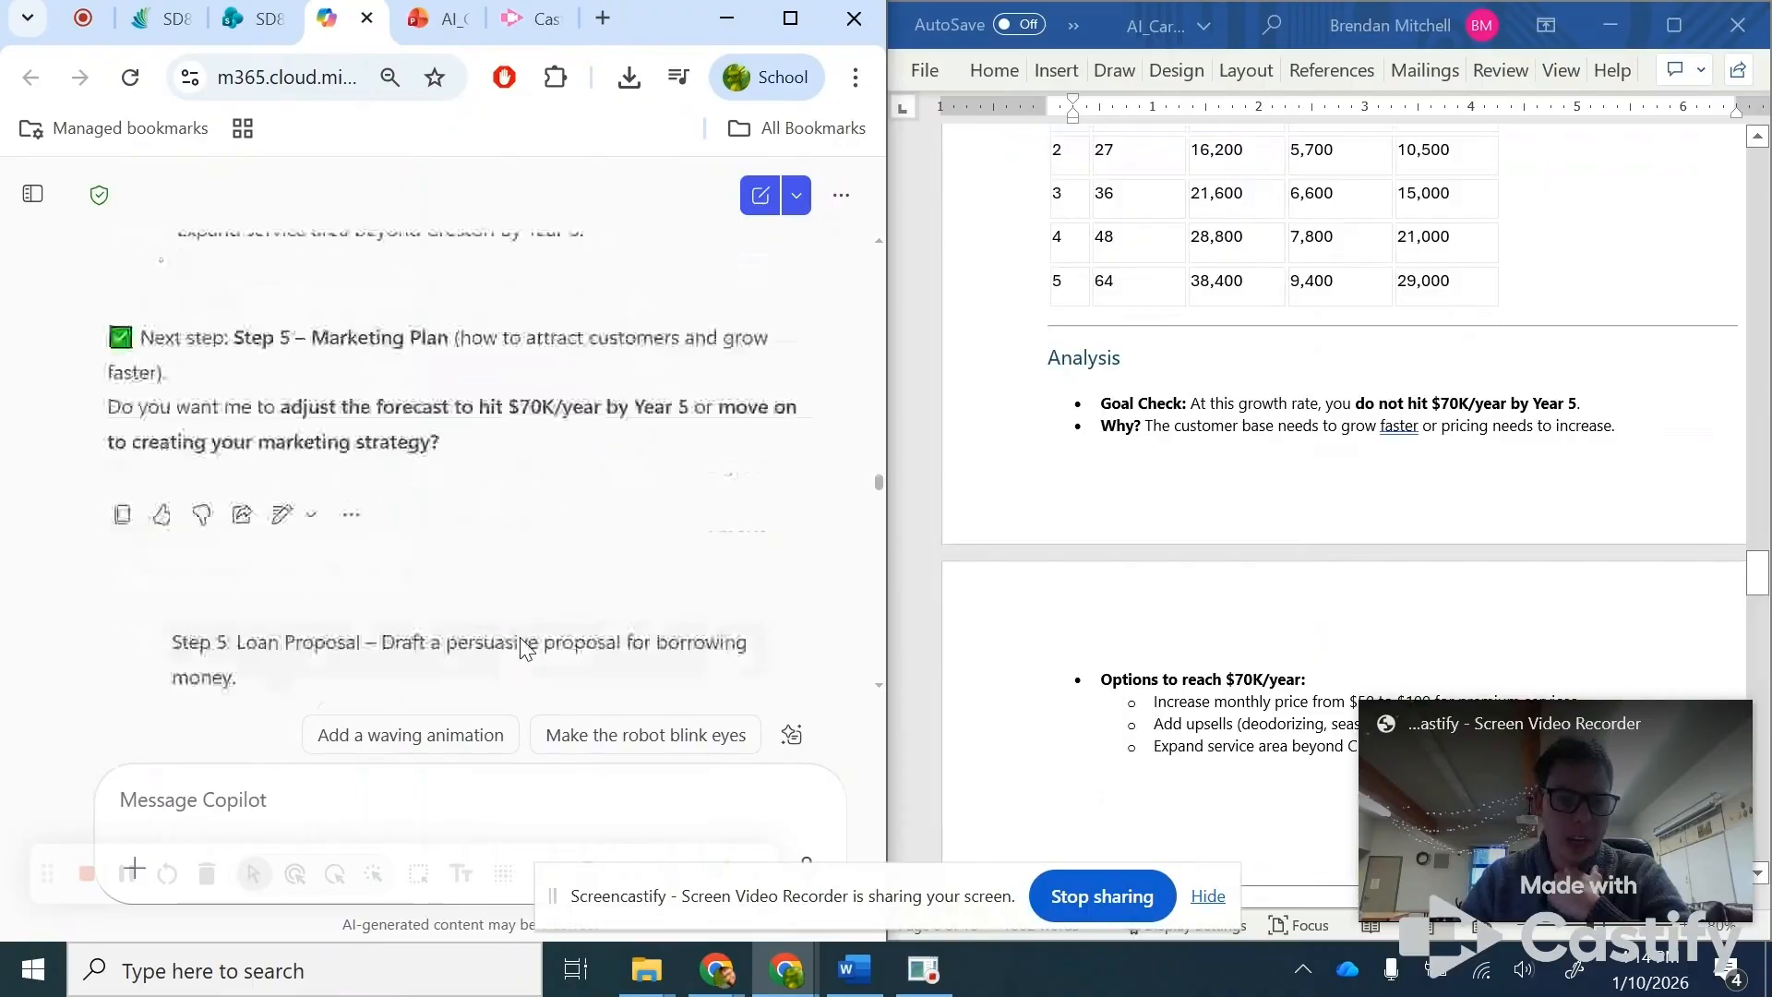
scroll(395, 506, up, 3)
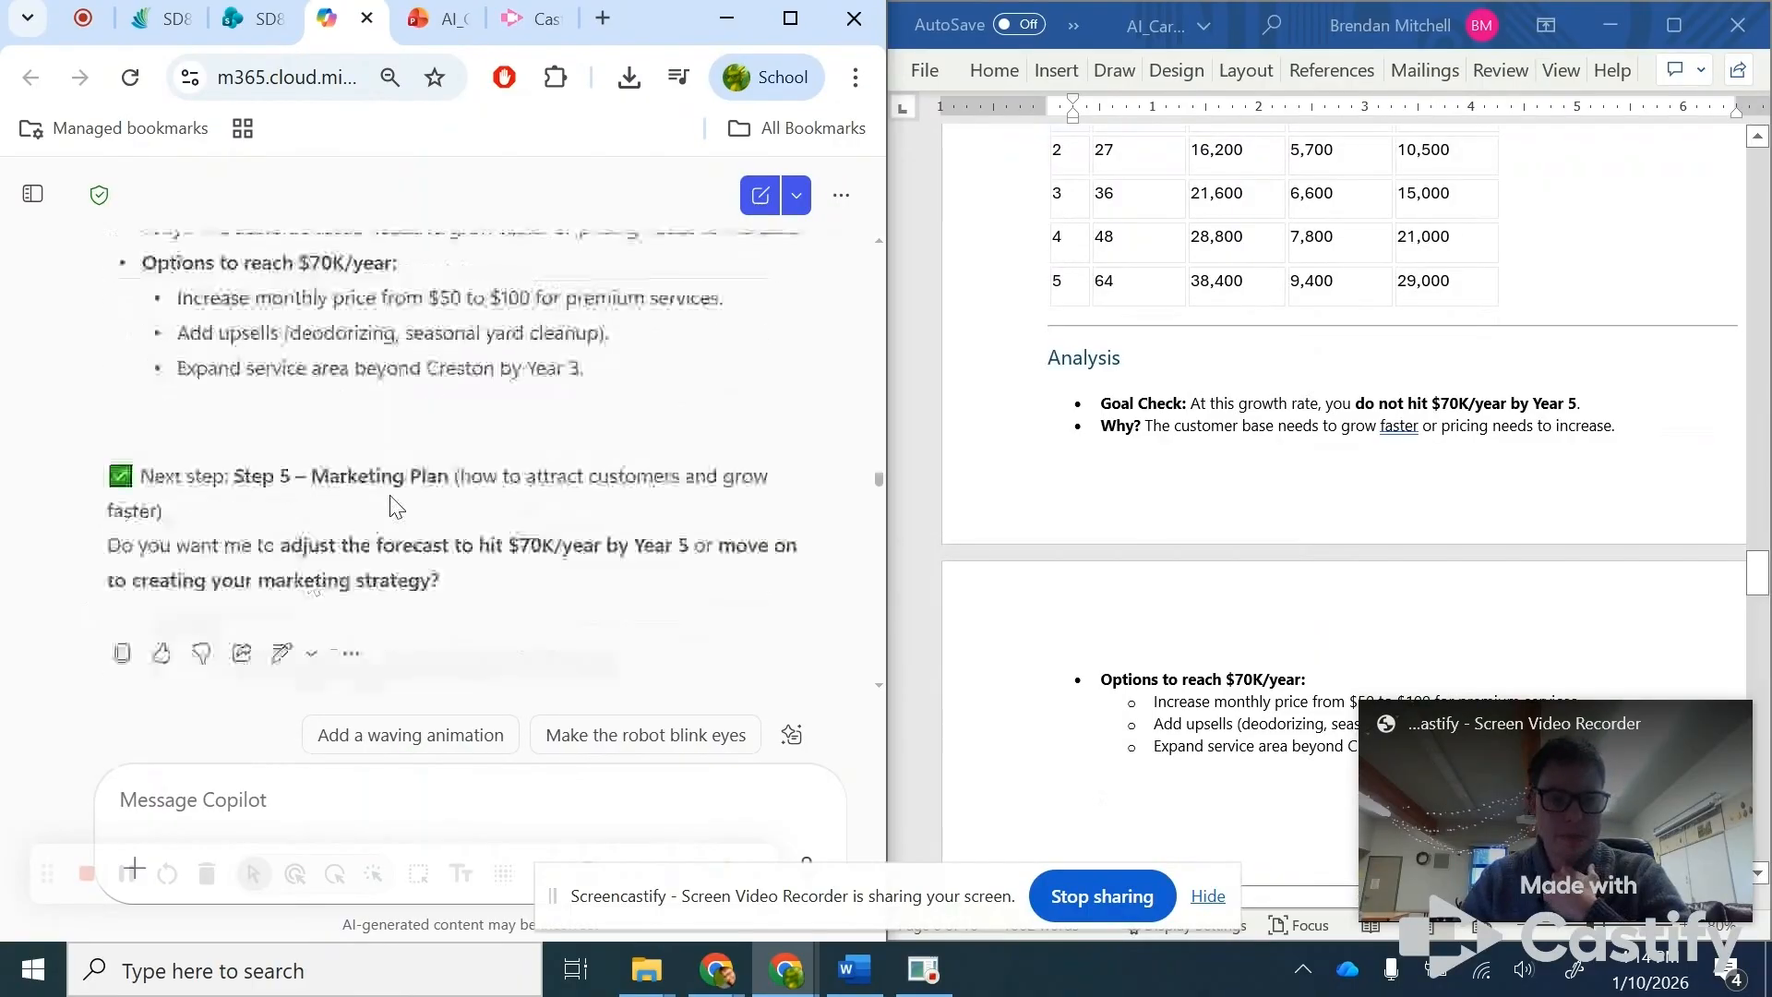
scroll(395, 506, up, 2)
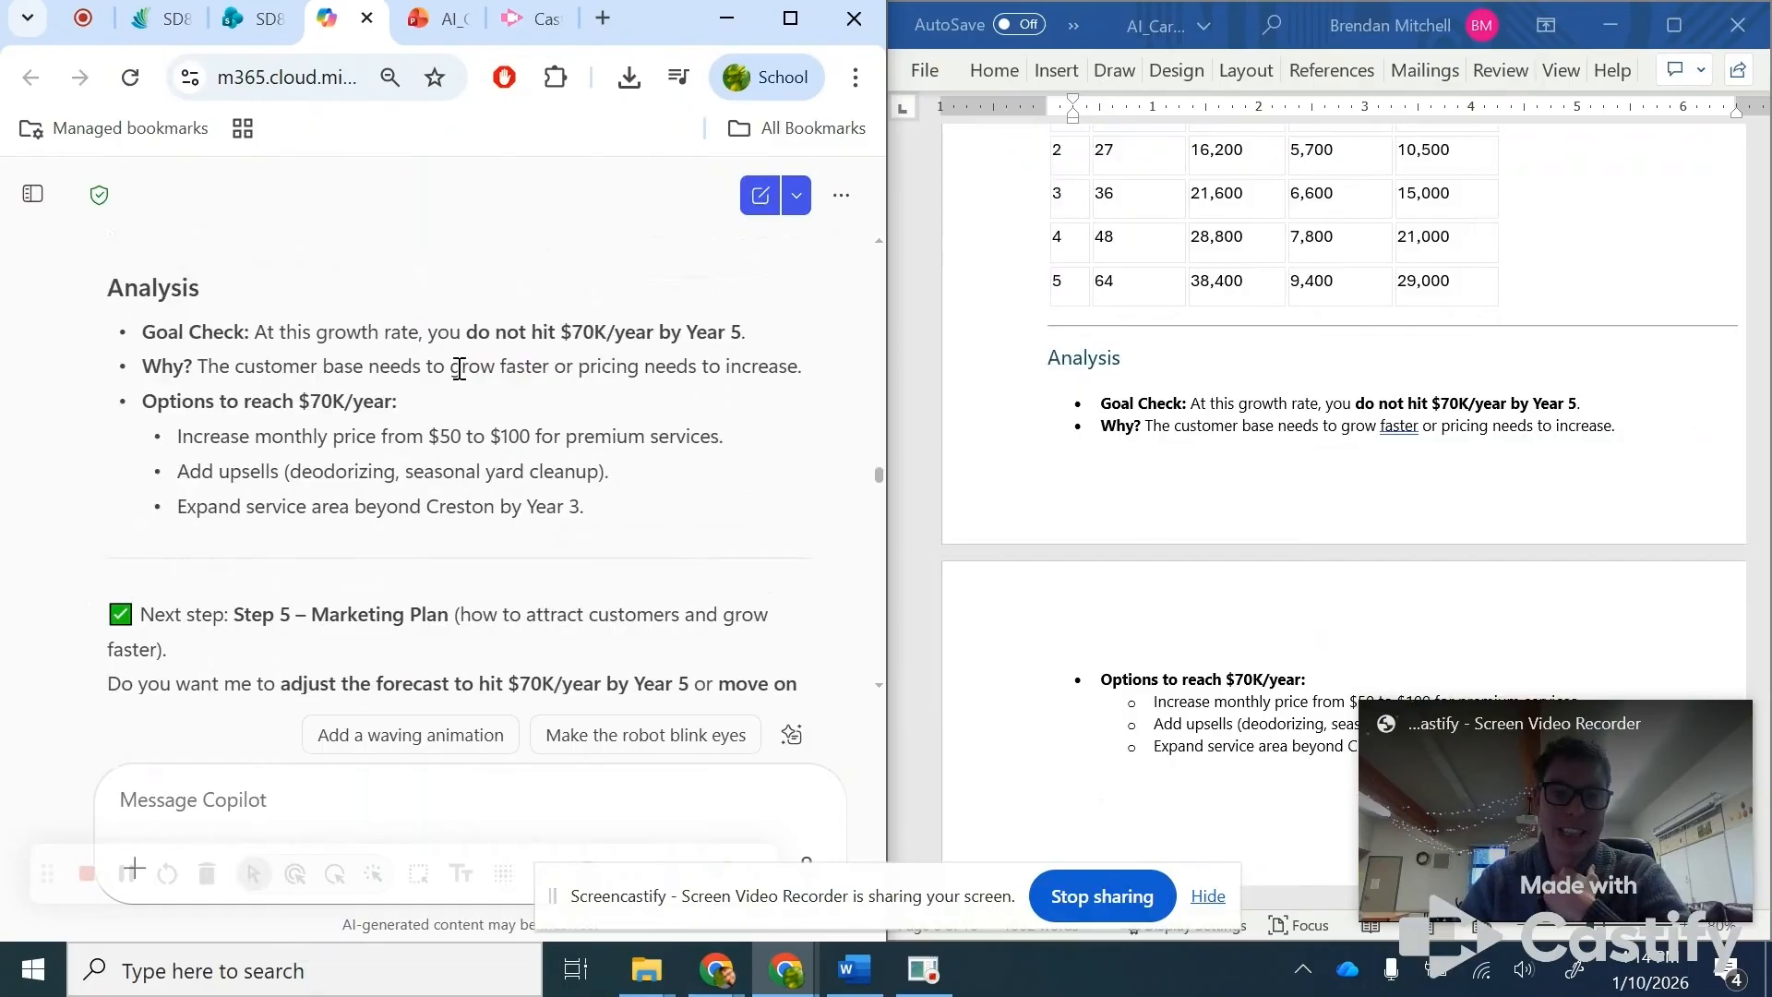
scroll(586, 483, down, 5)
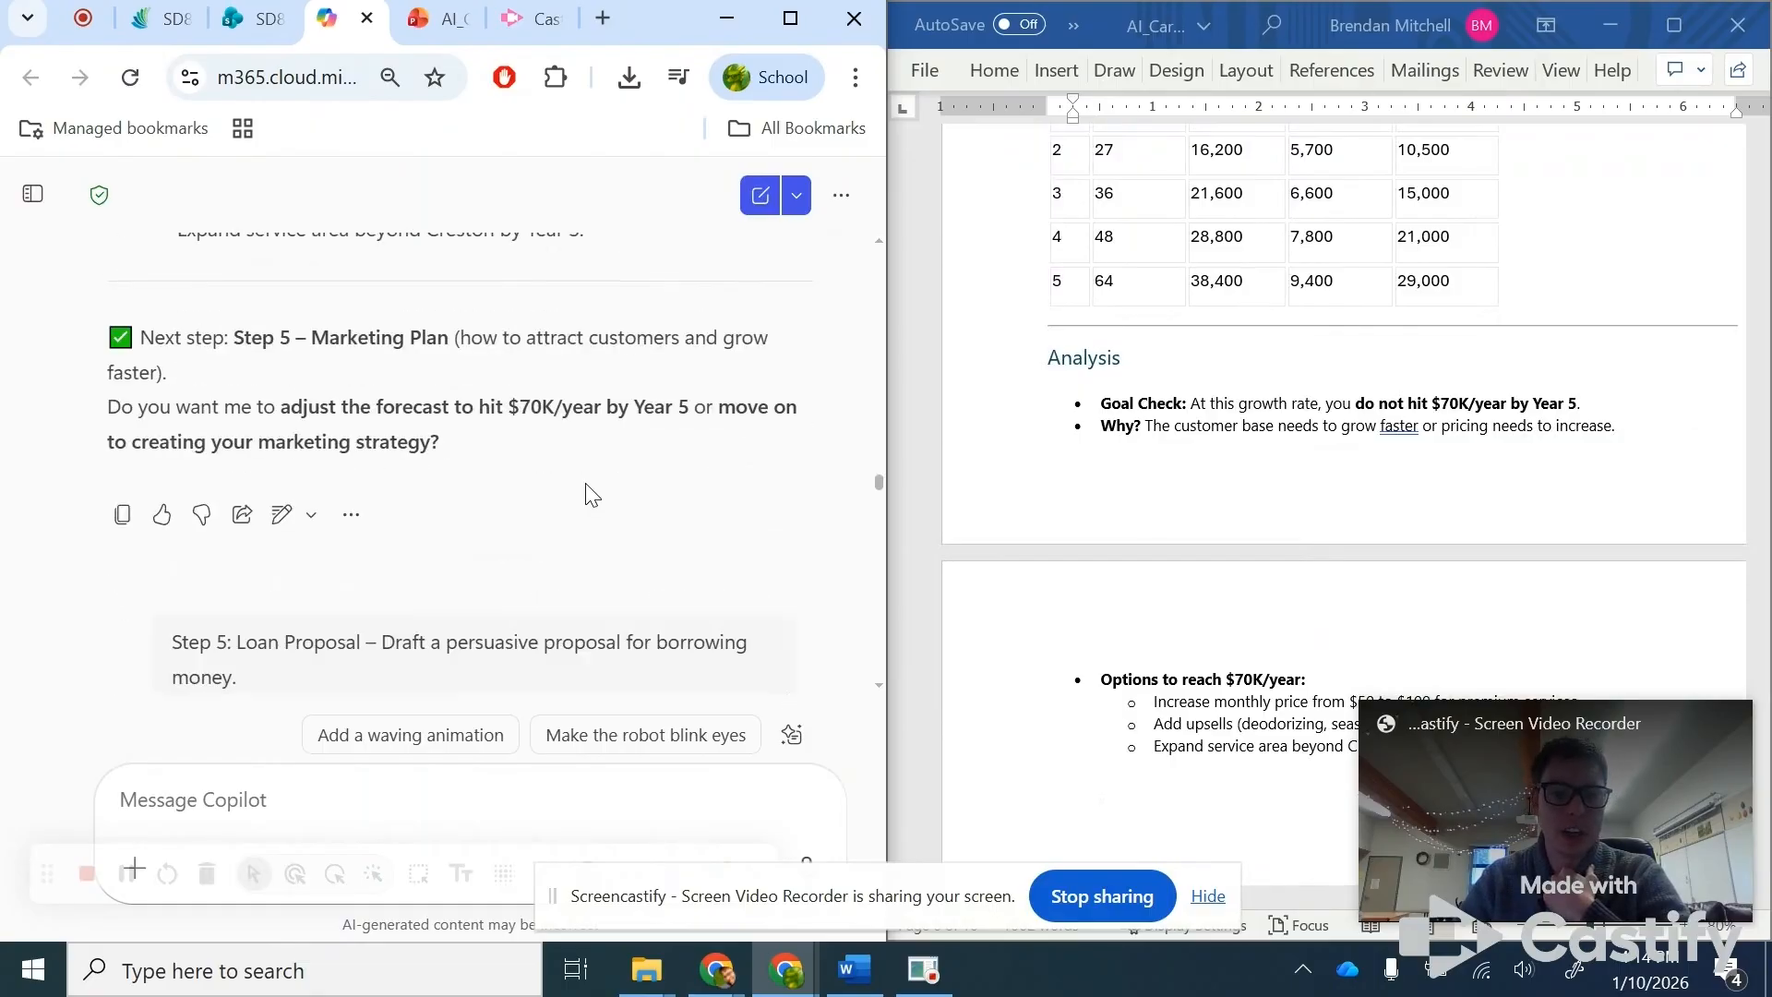
- Read the Step 5 Loan Proposal prompt in Copilot and look for the matching section in the Word document
scroll(585, 484, down, 3)
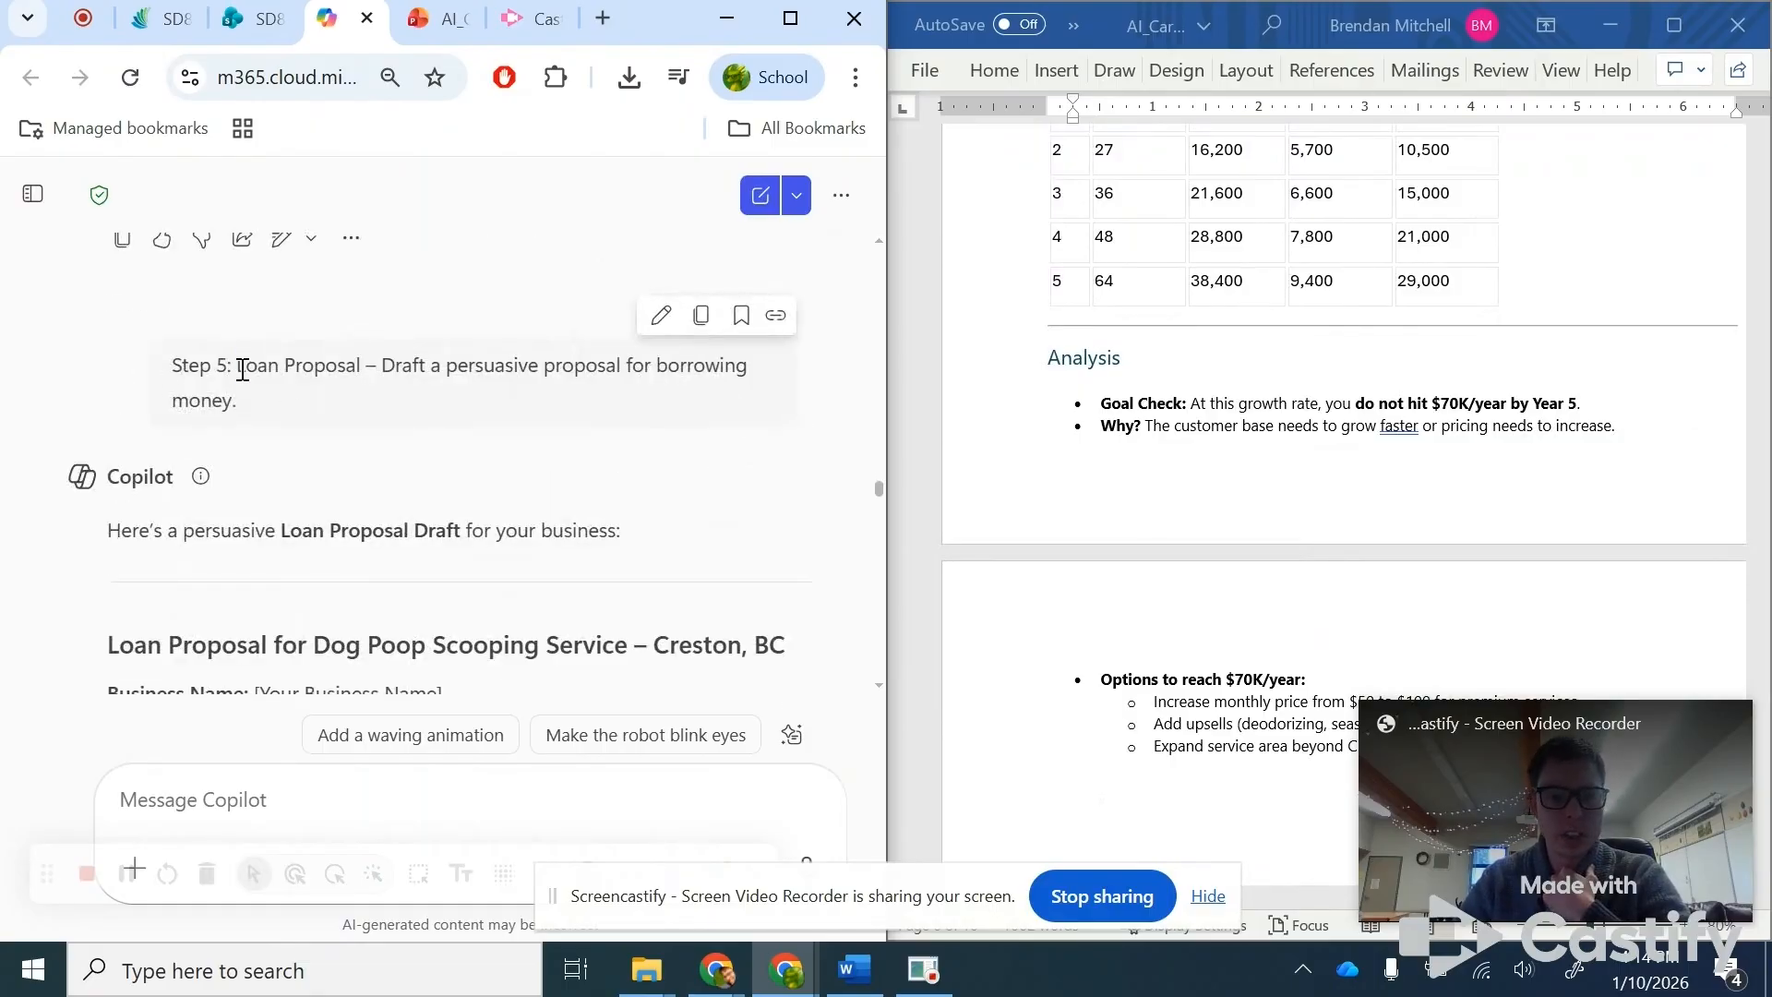
drag(243, 369, 520, 369)
click(417, 393)
scroll(1085, 440, down, 2)
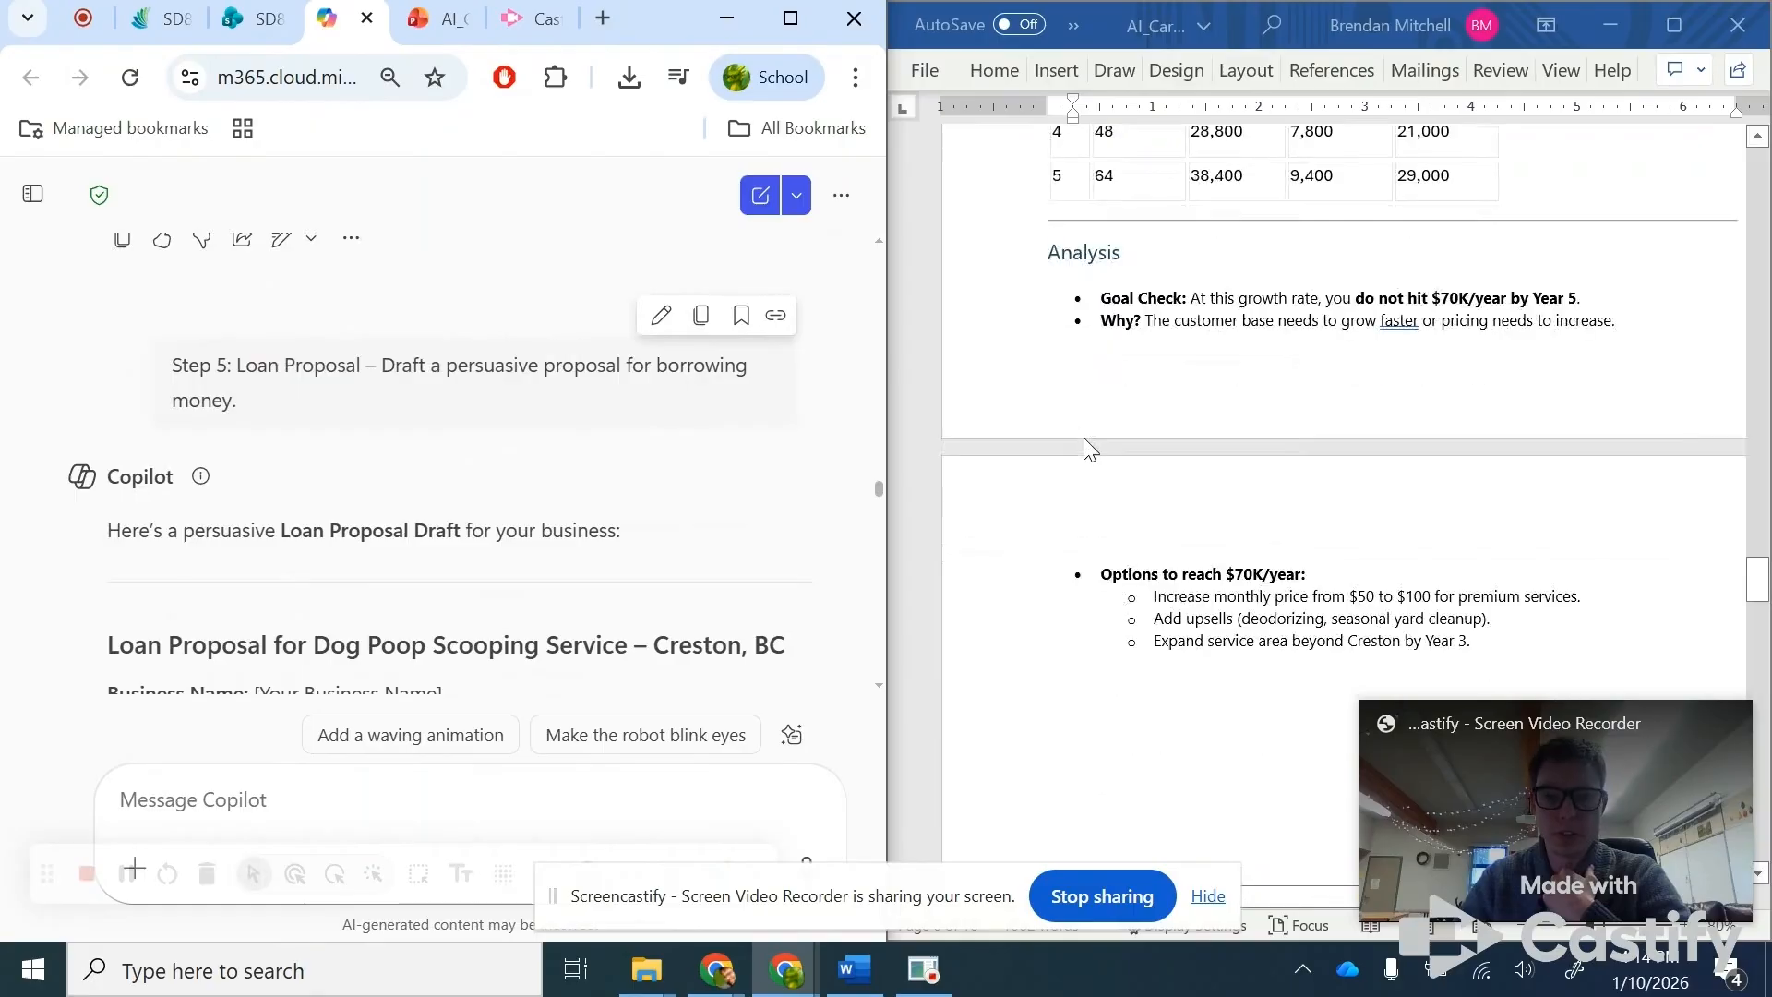
scroll(1085, 443, down, 5)
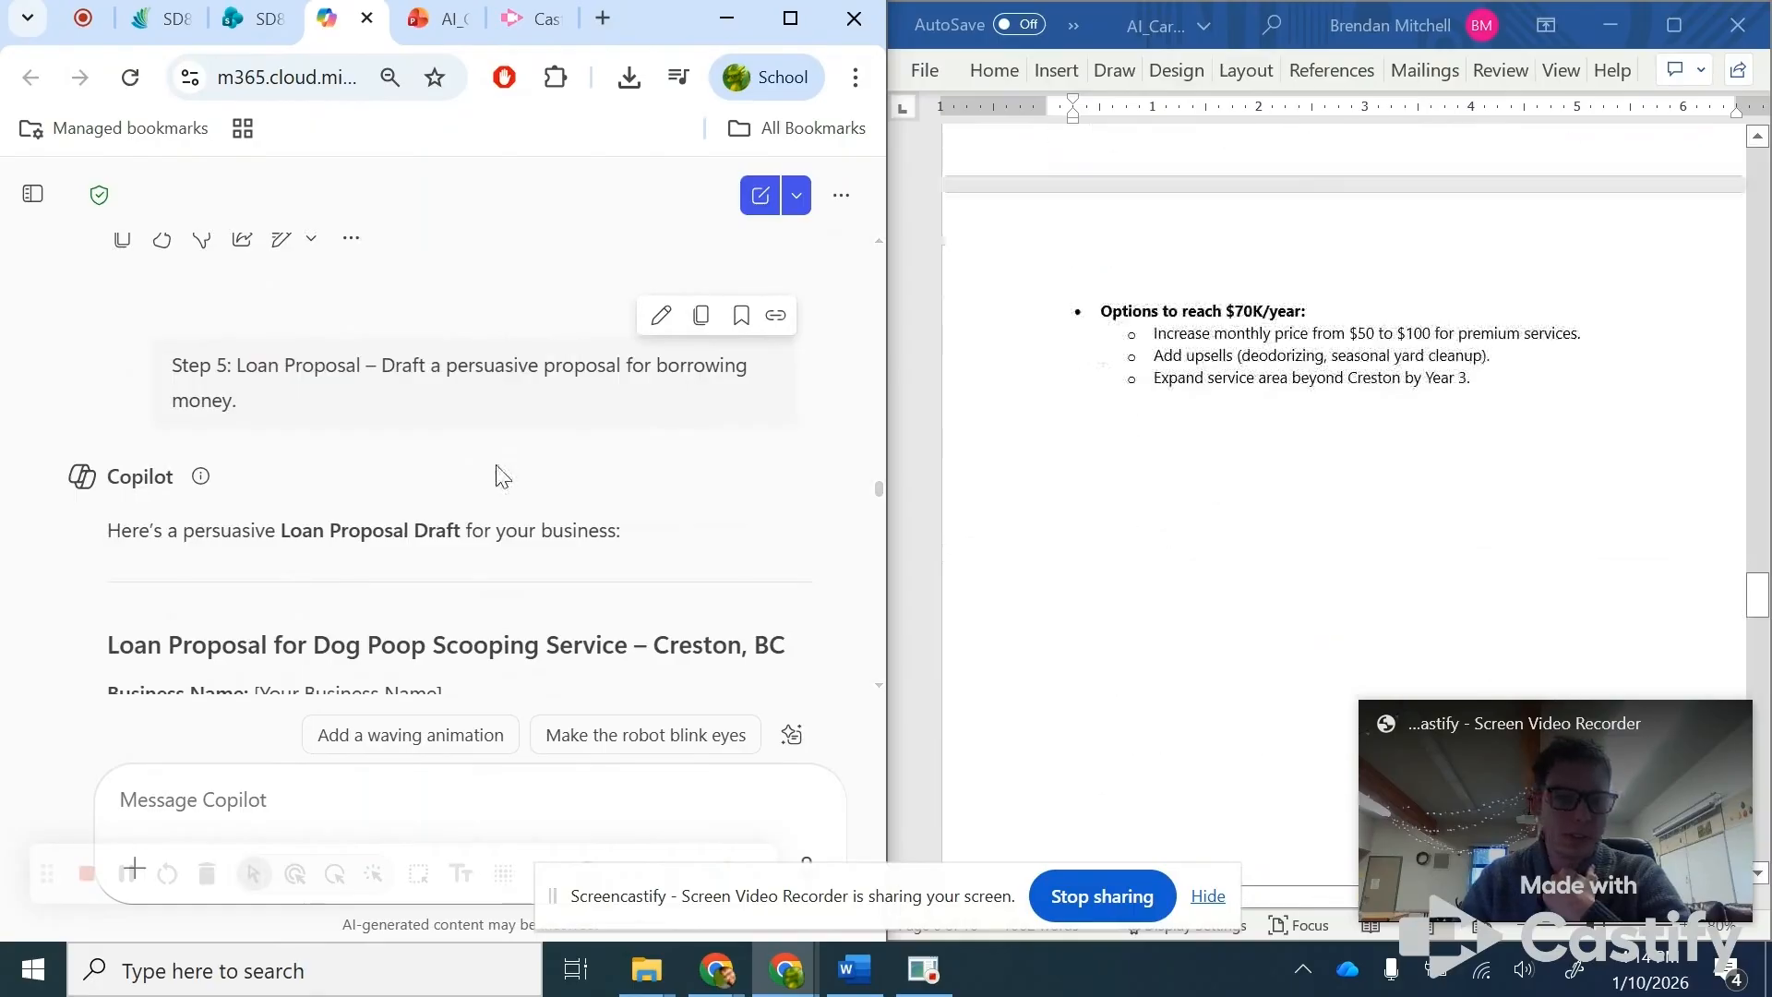
- Examine the loan proposal draft in Copilot, from the Loan Amount Requested through the Executive Summary to the Use of Funds
scroll(501, 475, down, 3)
drag(168, 487, 388, 485)
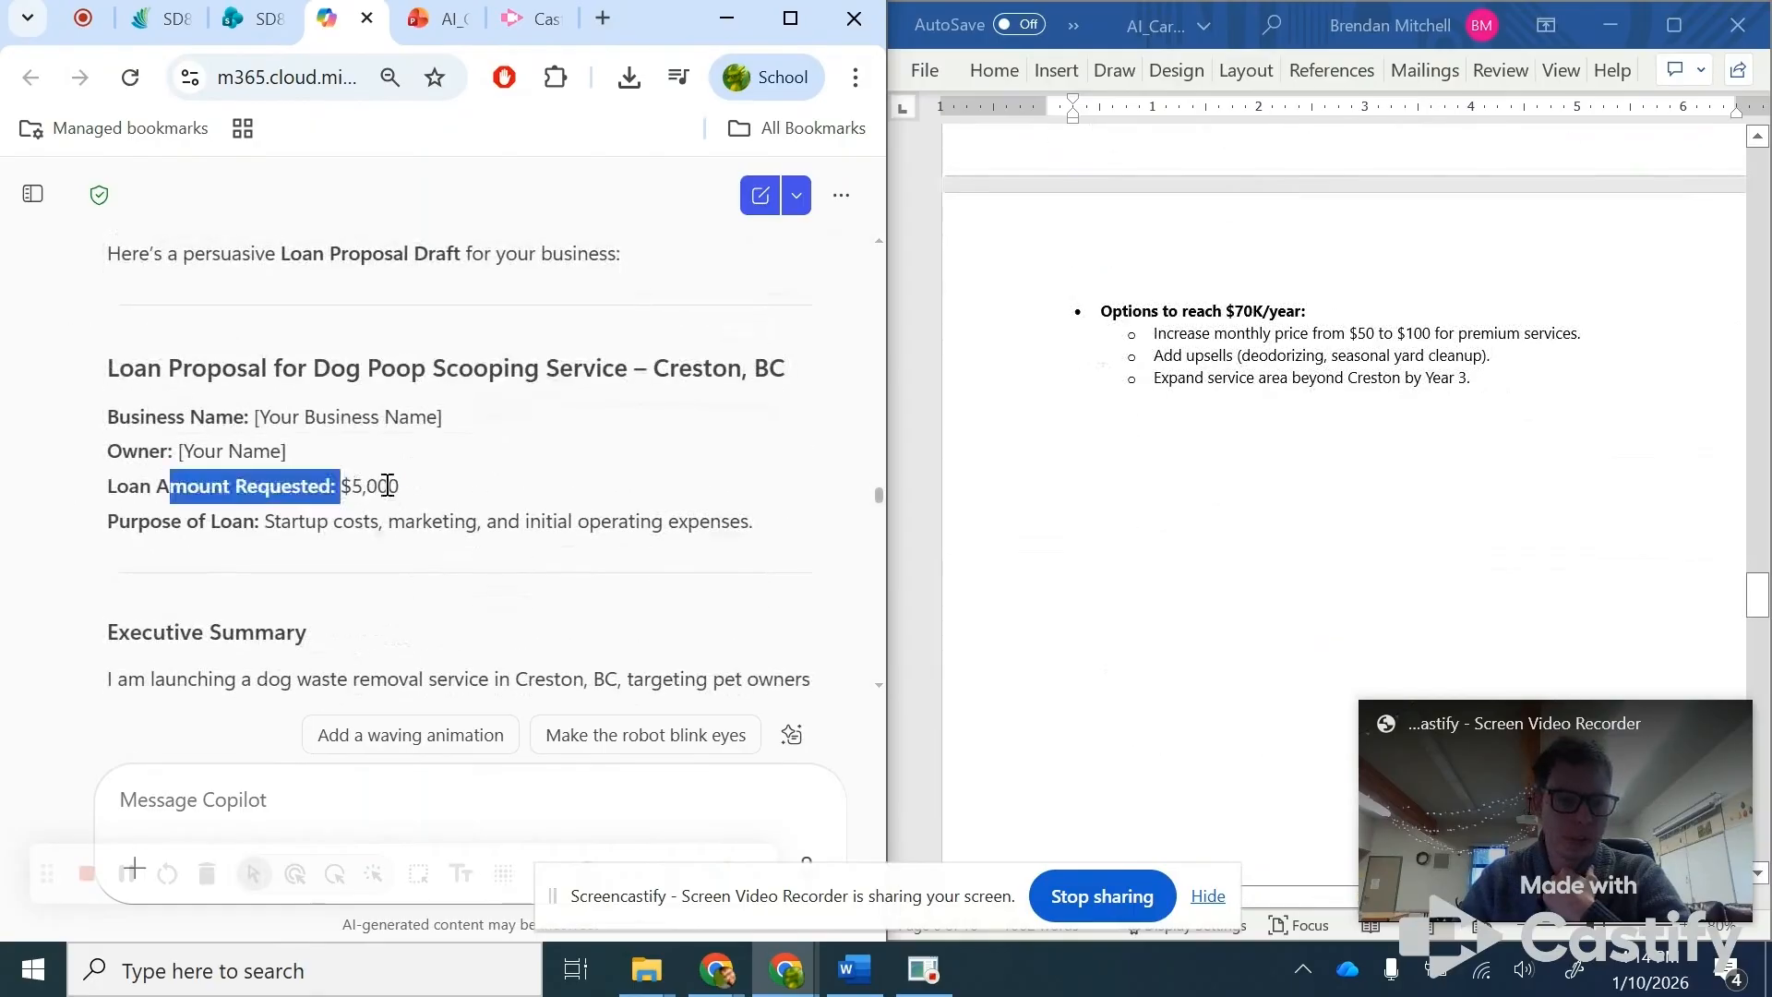
click(471, 487)
scroll(568, 484, down, 5)
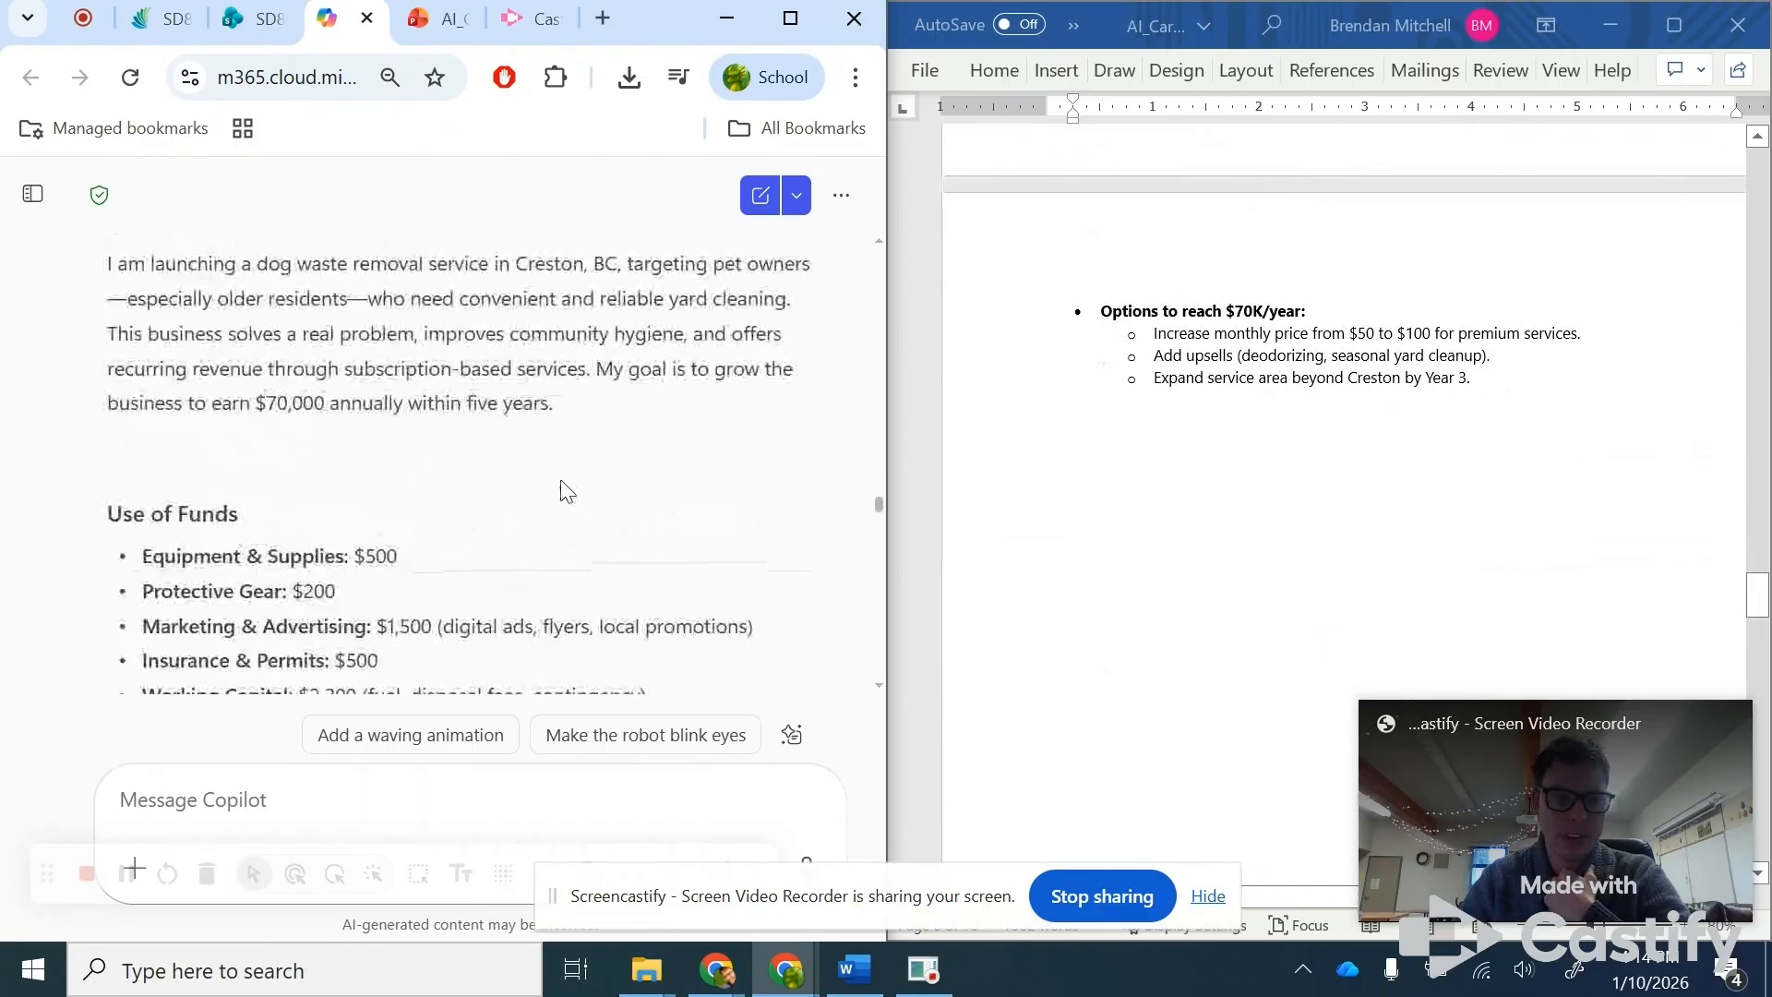
scroll(563, 491, down, 3)
scroll(1220, 514, down, 4)
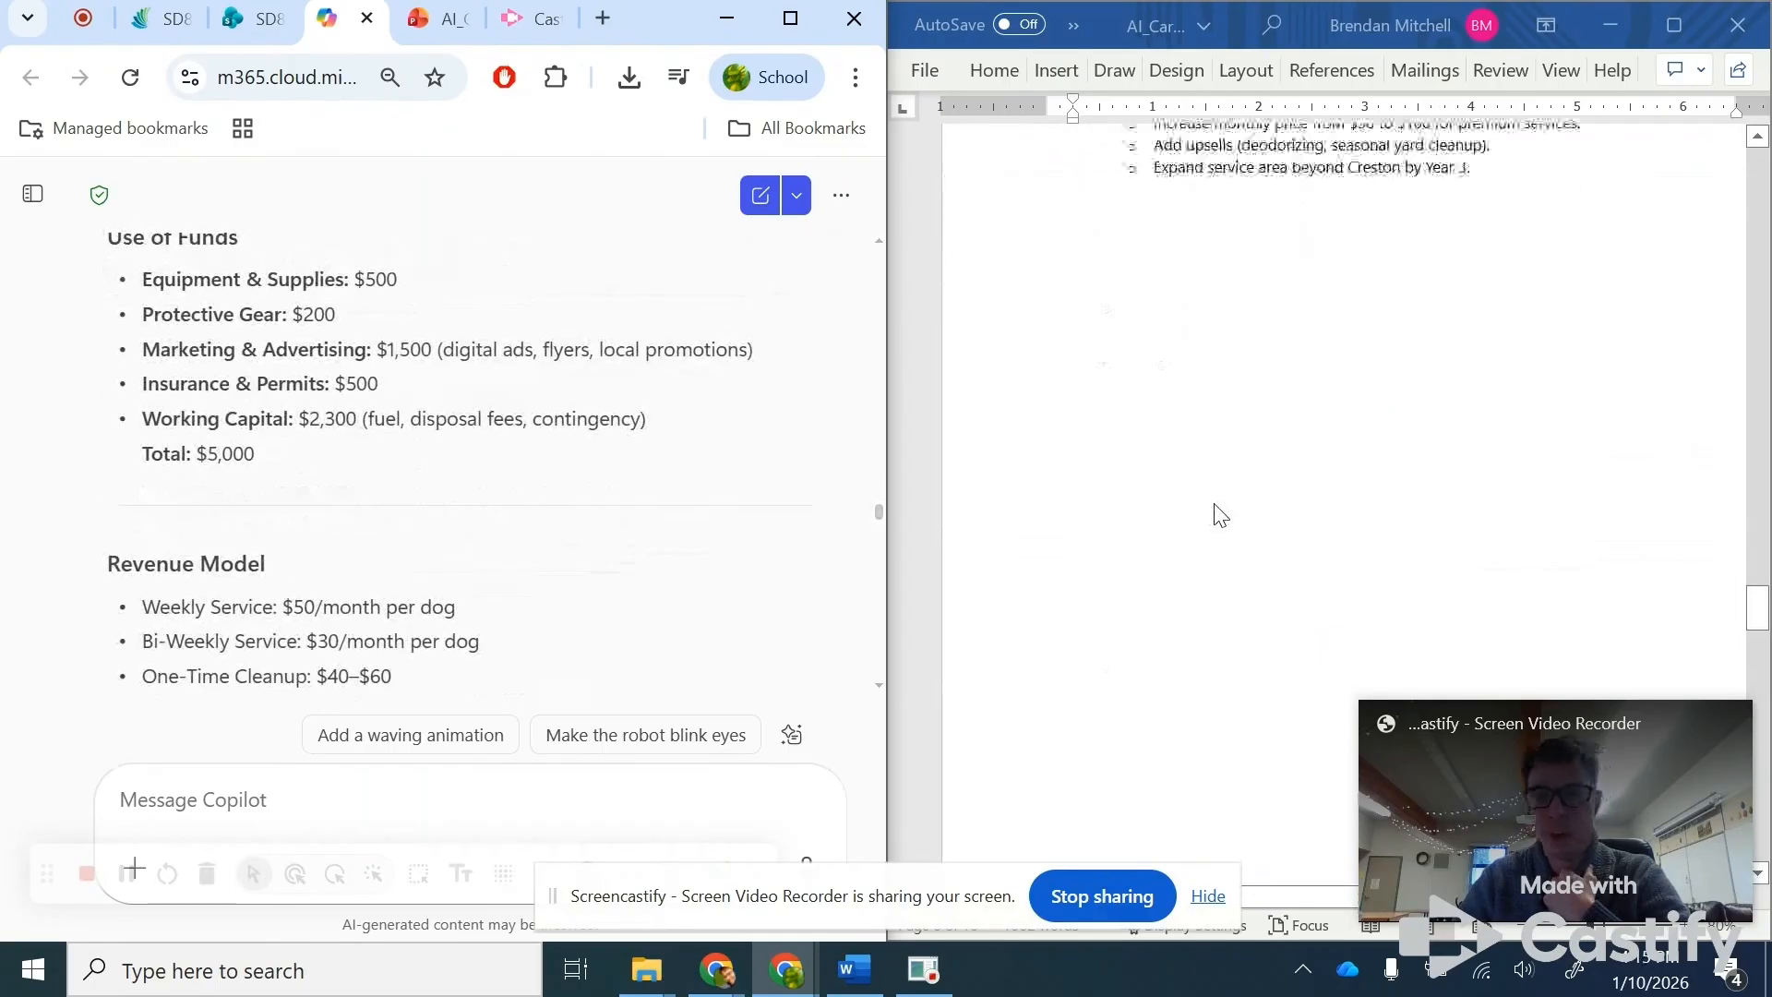
- Read the Revenue Model section of the loan proposal, including service pricing and projected customer growth
scroll(1220, 514, down, 2)
scroll(439, 538, down, 3)
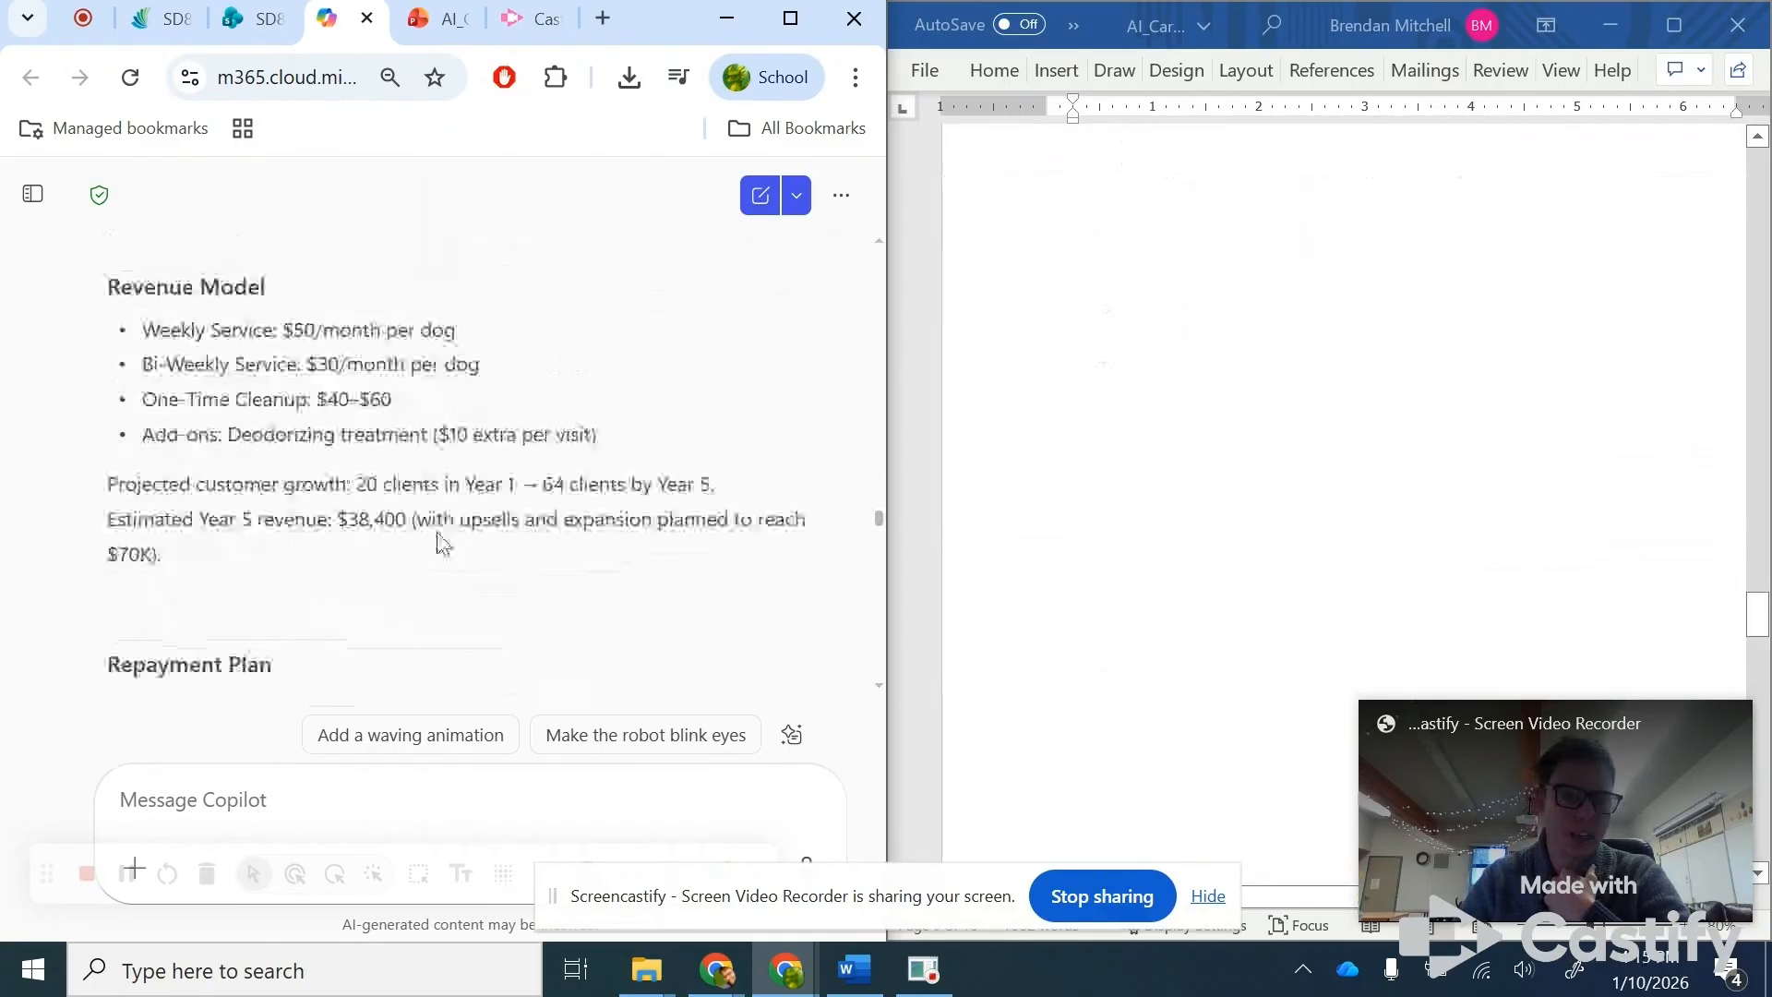
scroll(440, 540, down, 2)
scroll(439, 540, up, 1)
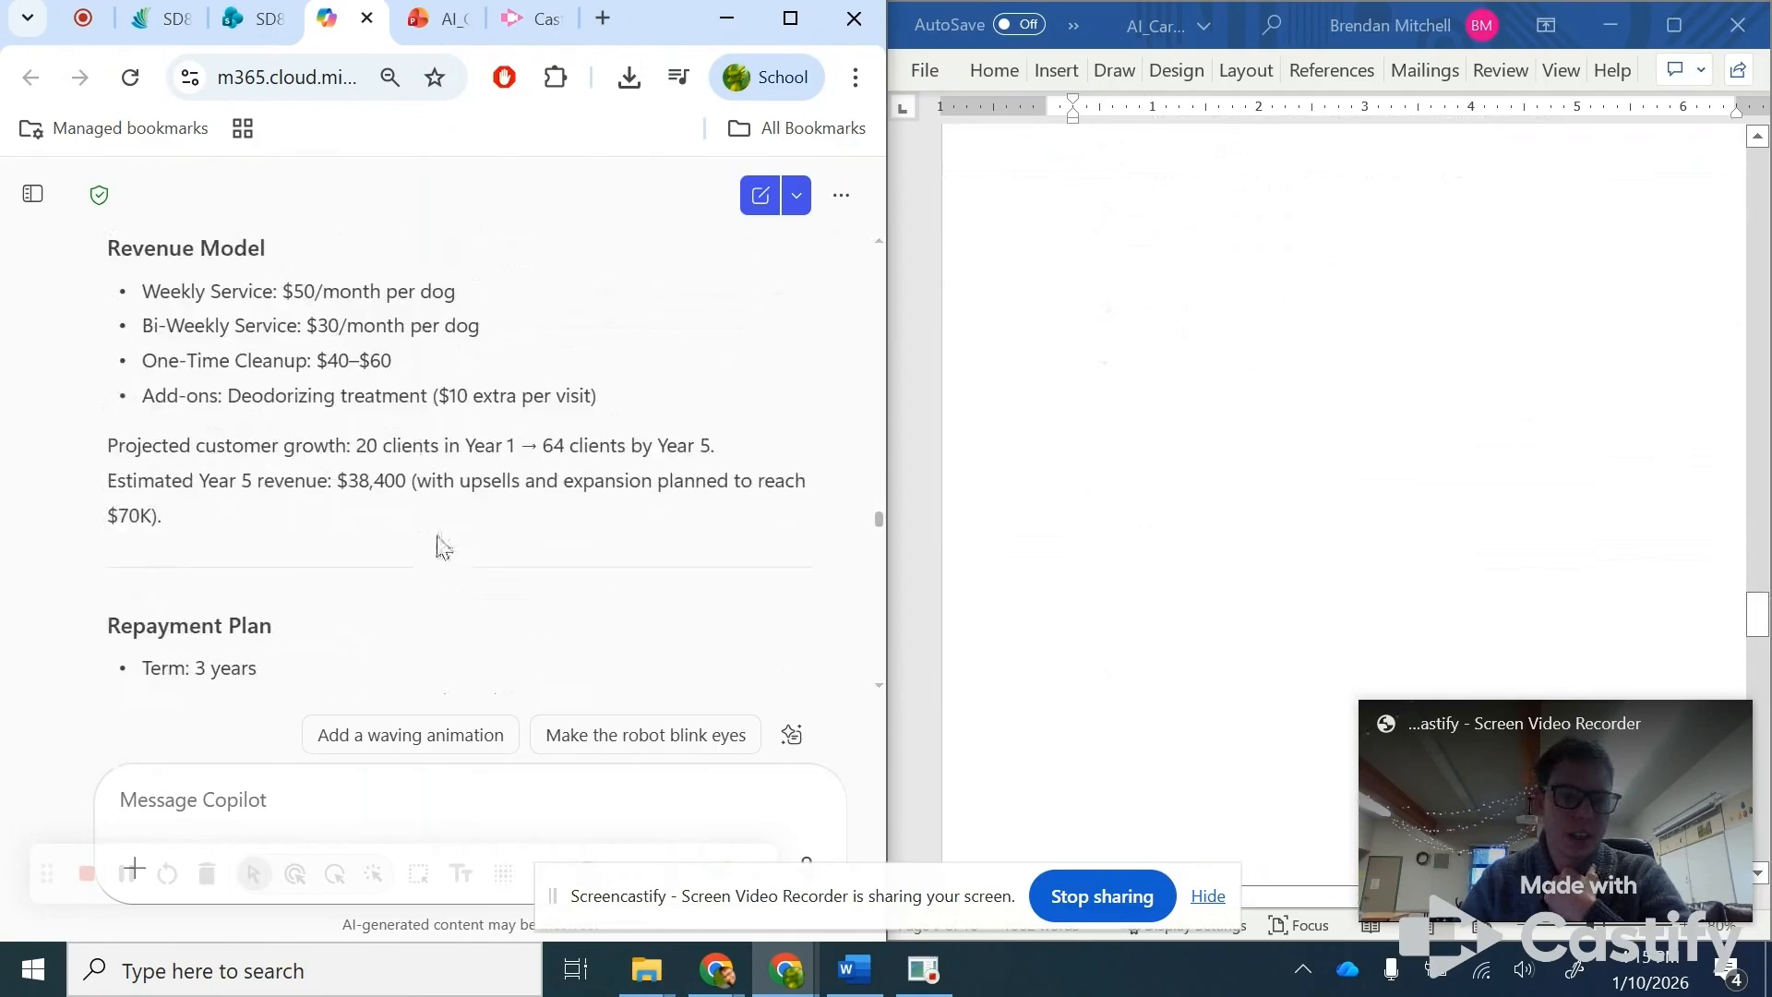
scroll(439, 542, down, 4)
scroll(430, 556, down, 2)
- Examine the Repayment Plan in the loan proposal, focusing on the monthly payment, interest rate dependency and repayment source
scroll(434, 563, up, 3)
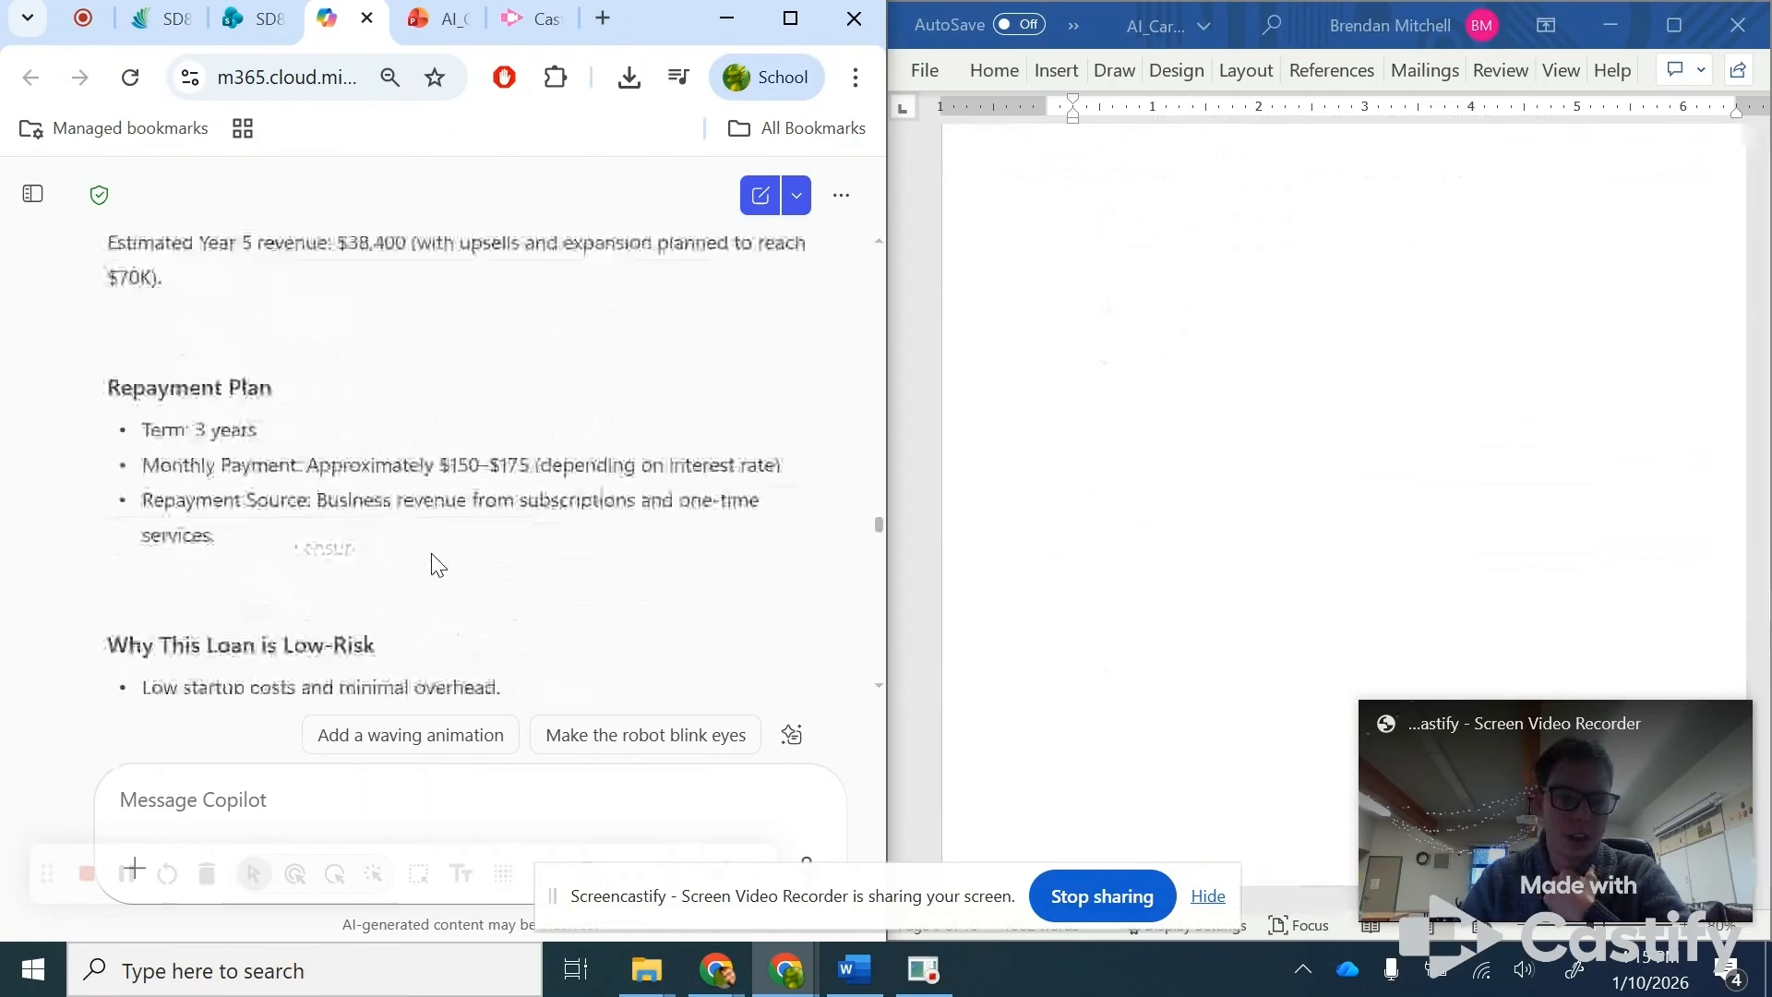
drag(386, 473, 643, 473)
click(639, 473)
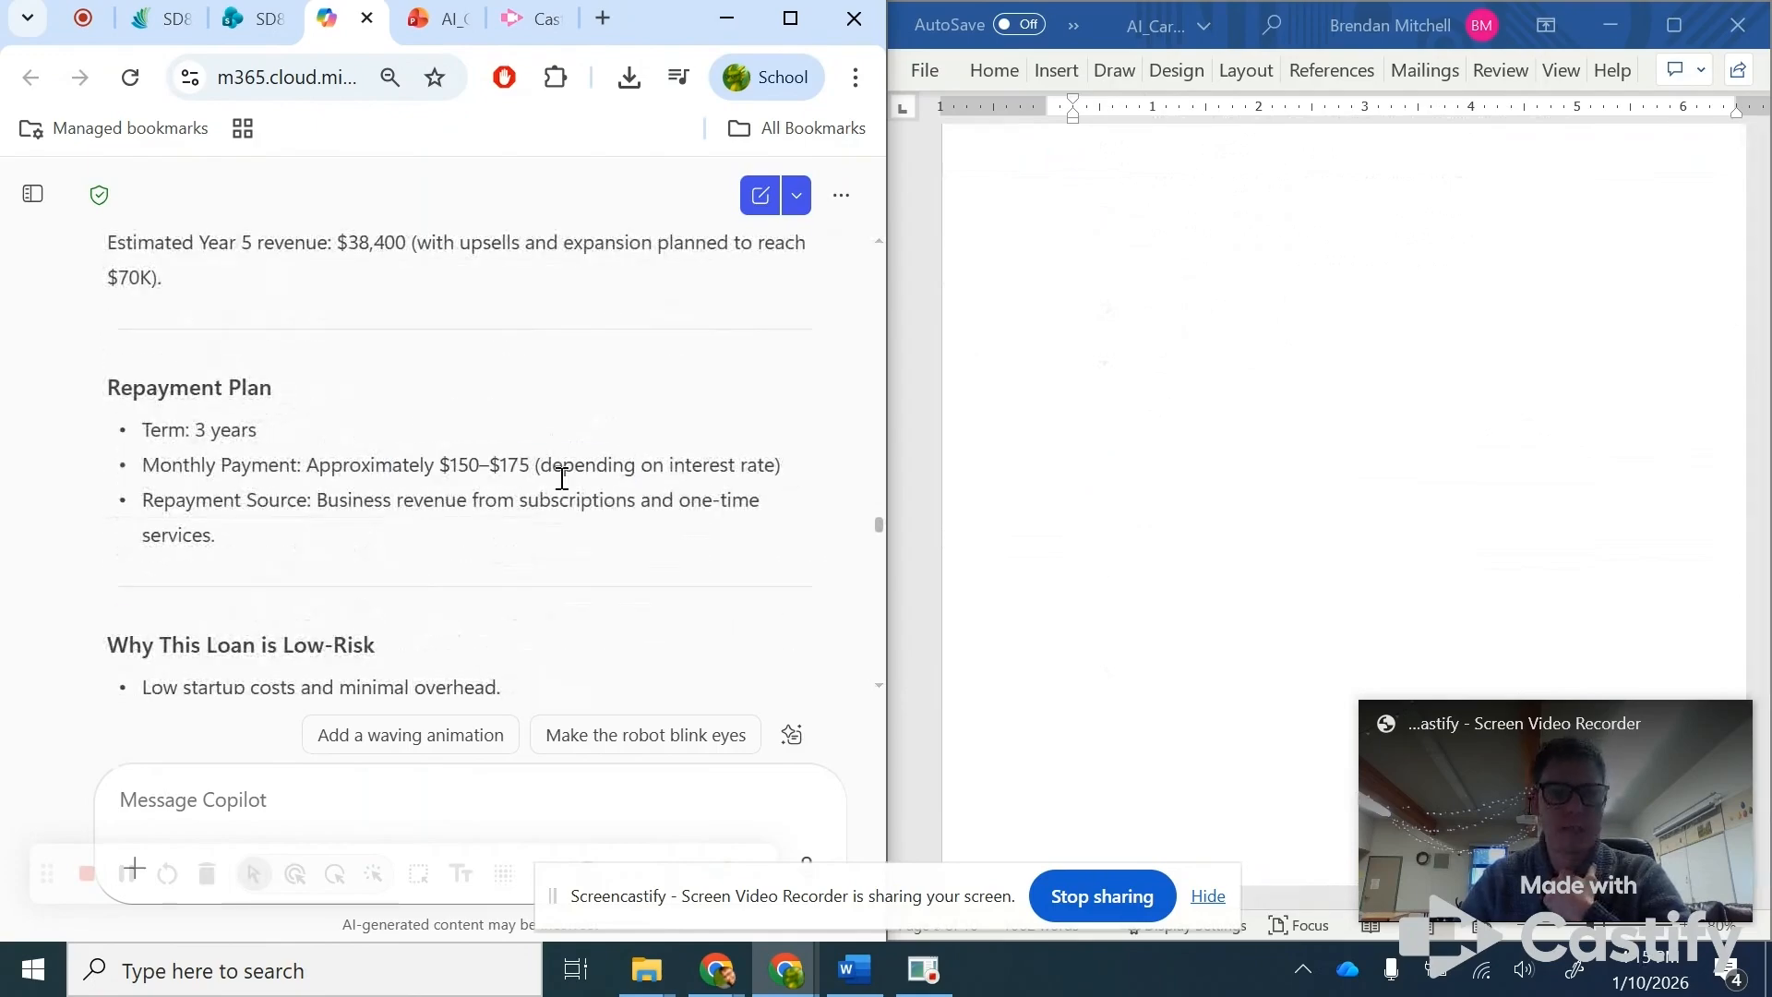
drag(503, 472, 741, 472)
click(284, 492)
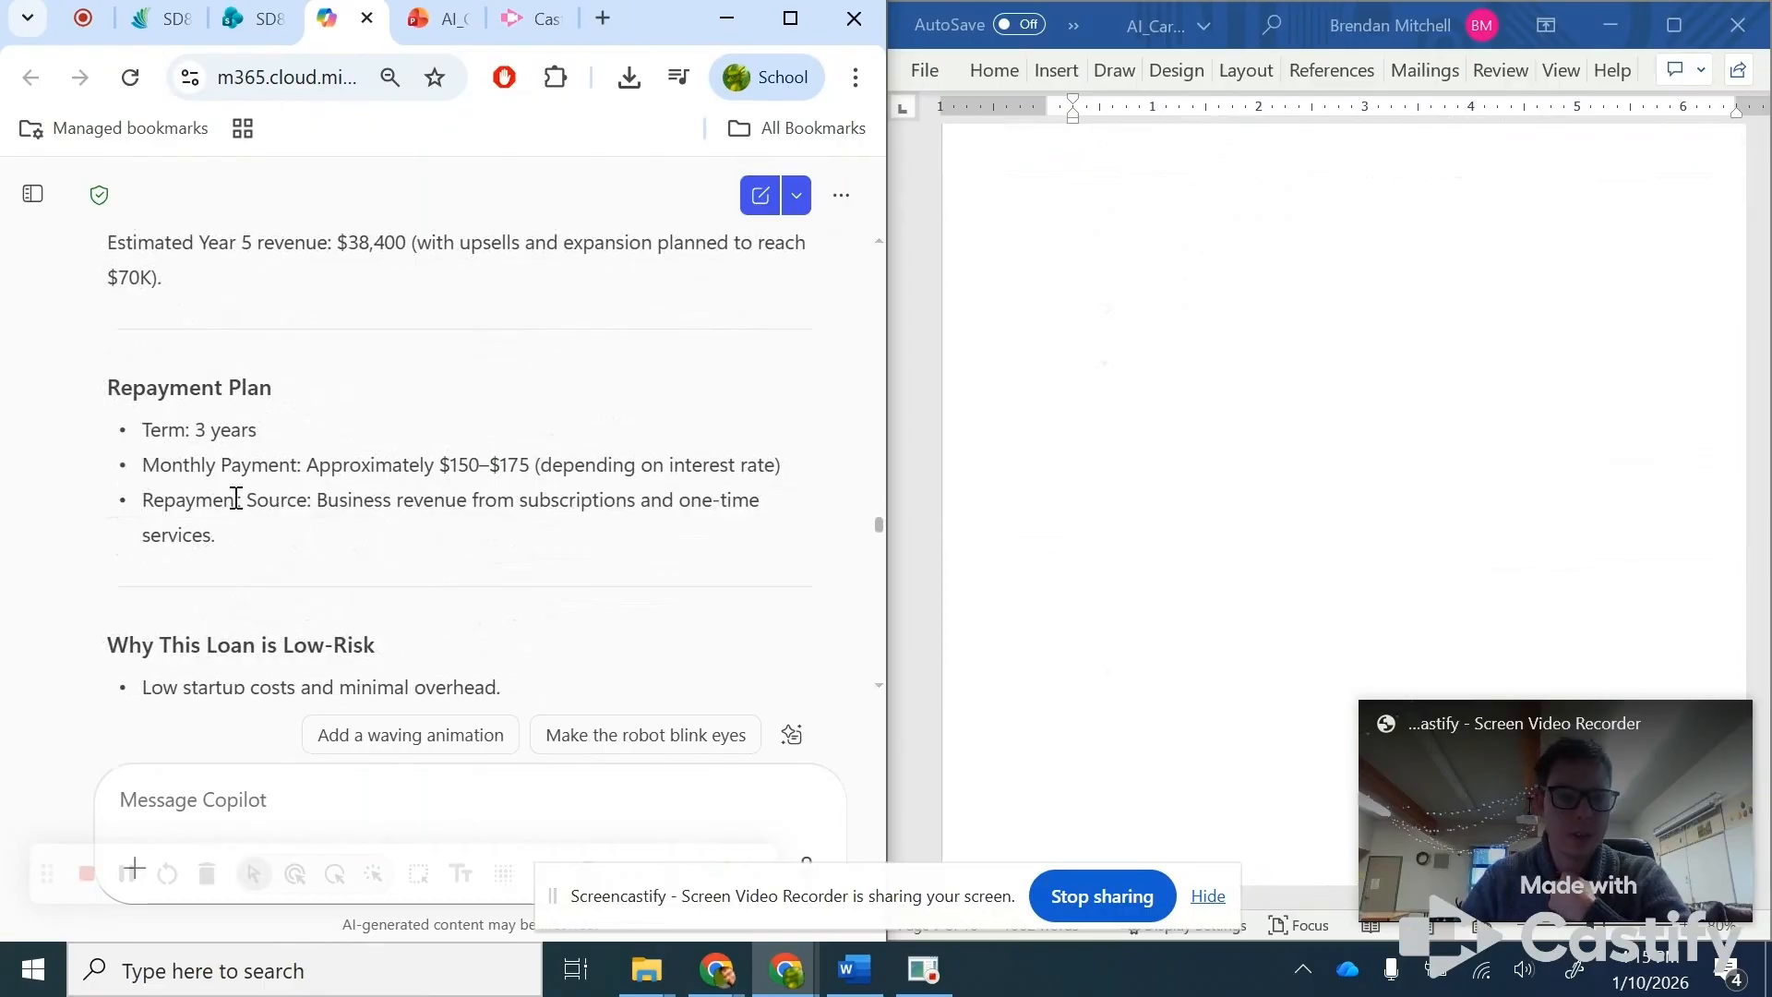
drag(236, 498, 557, 499)
click(558, 498)
- Read the reasons under Why This Loan is Low-Risk and locate the Step 5 Loan Proposal heading in Word
scroll(559, 498, down, 3)
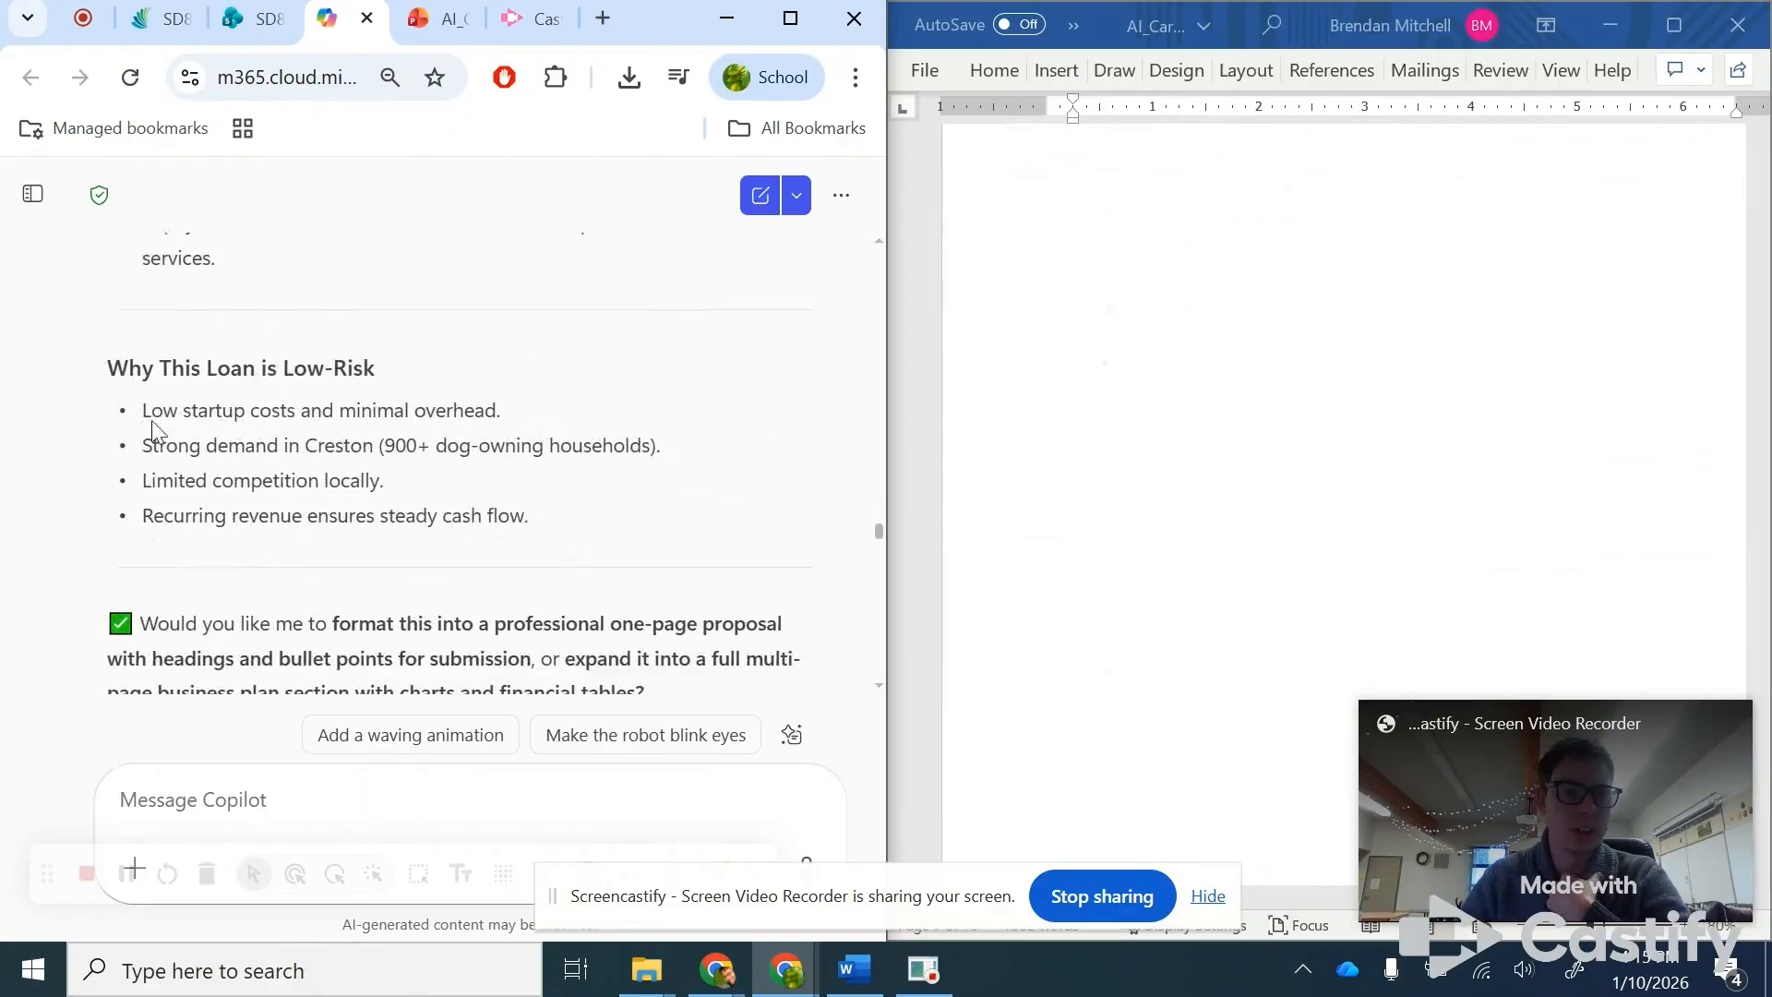
drag(174, 369, 562, 495)
click(535, 517)
scroll(496, 517, down, 2)
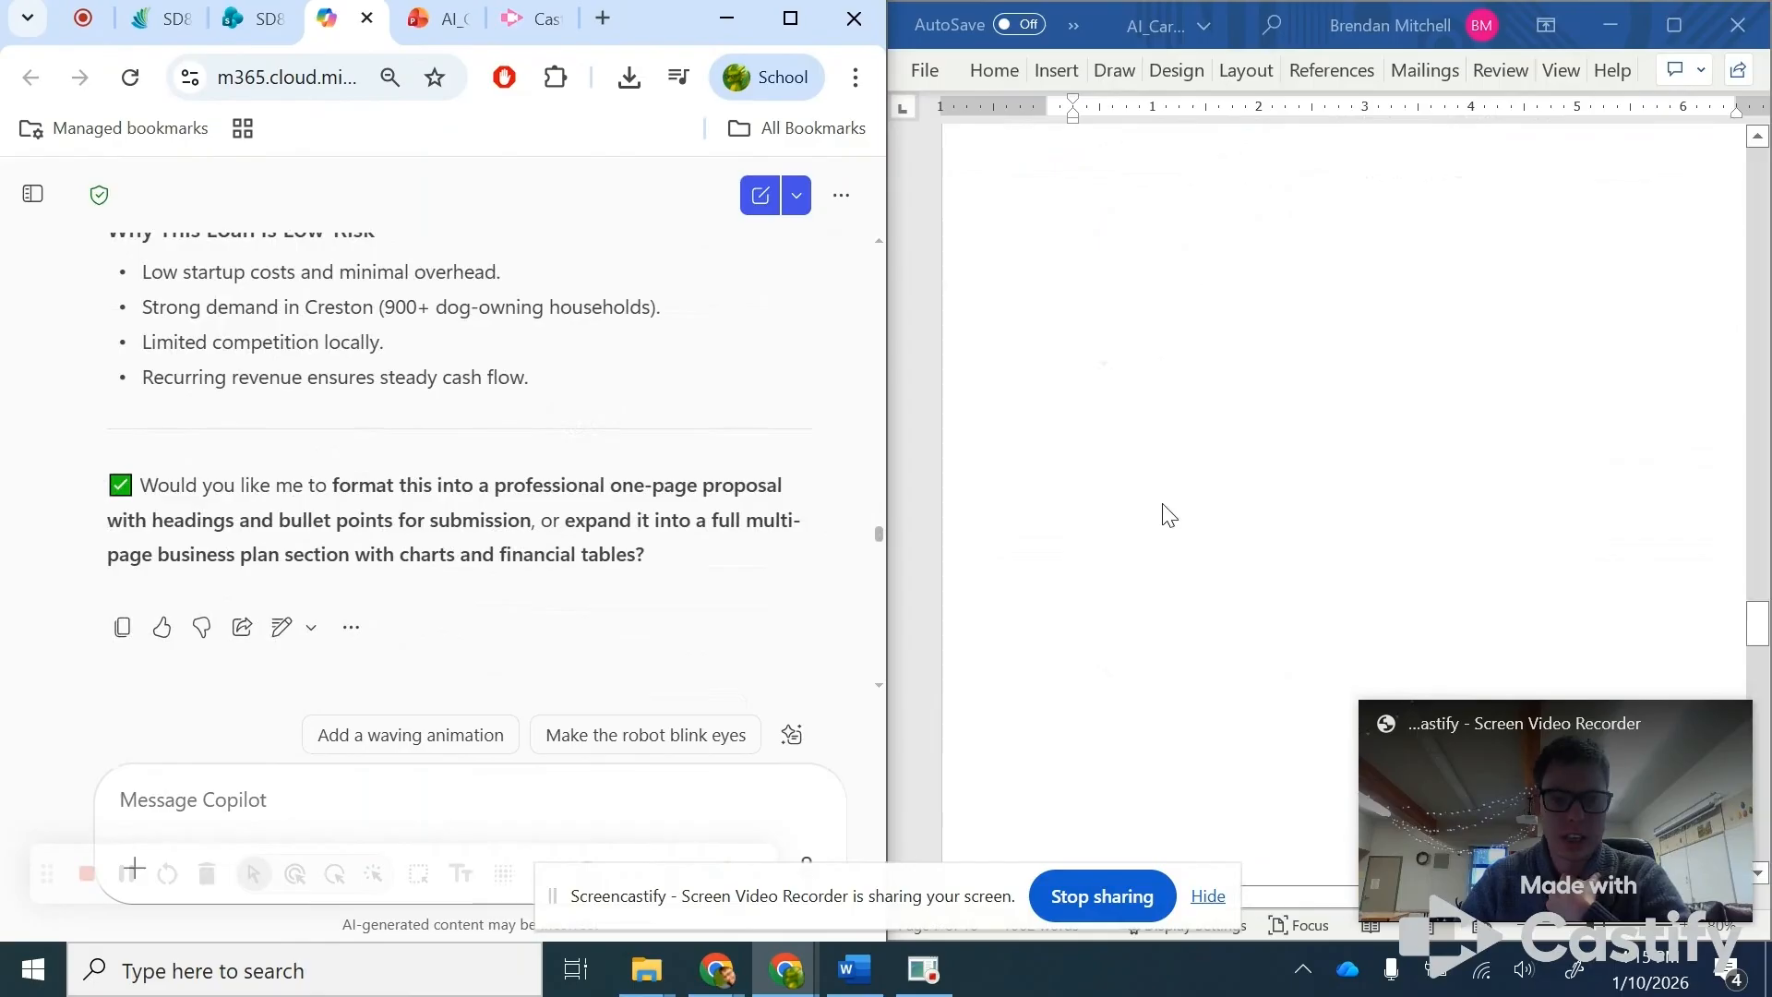
scroll(1180, 515, down, 3)
scroll(1180, 515, down, 5)
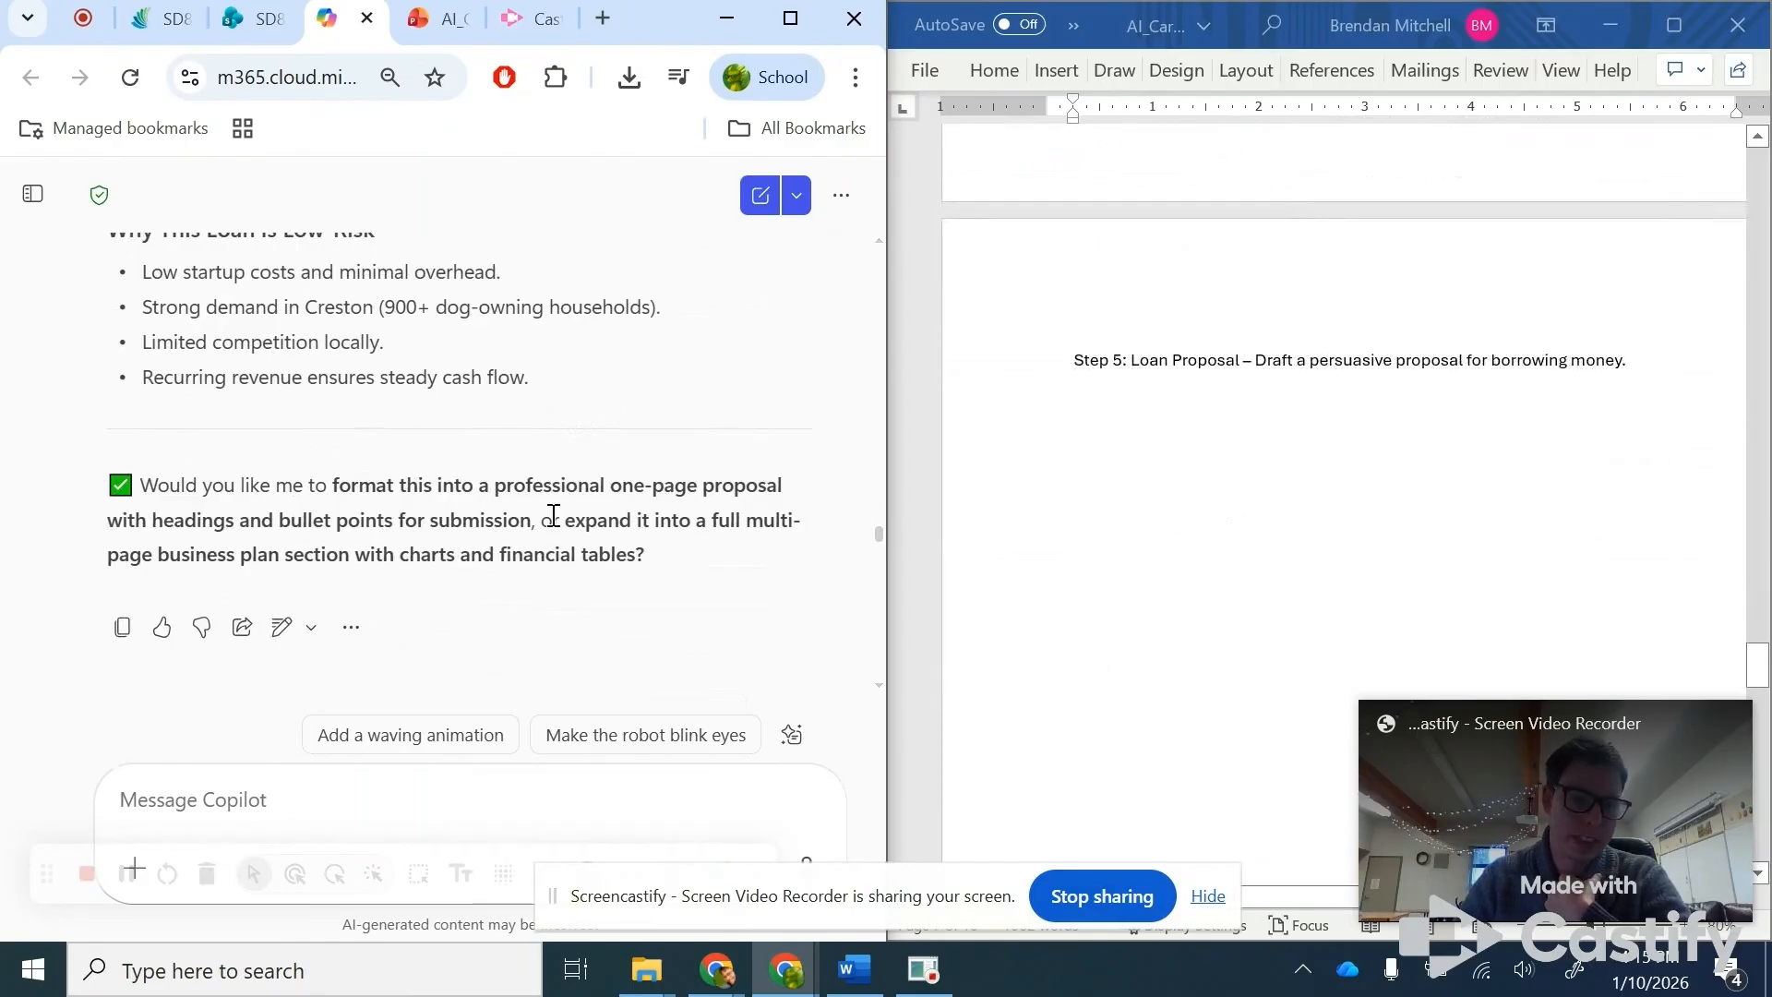
- Find the Step 6 Execution Plan prompt in Copilot and highlight its request for 5 actionable steps for launching and scaling
scroll(553, 514, down, 5)
scroll(547, 524, up, 2)
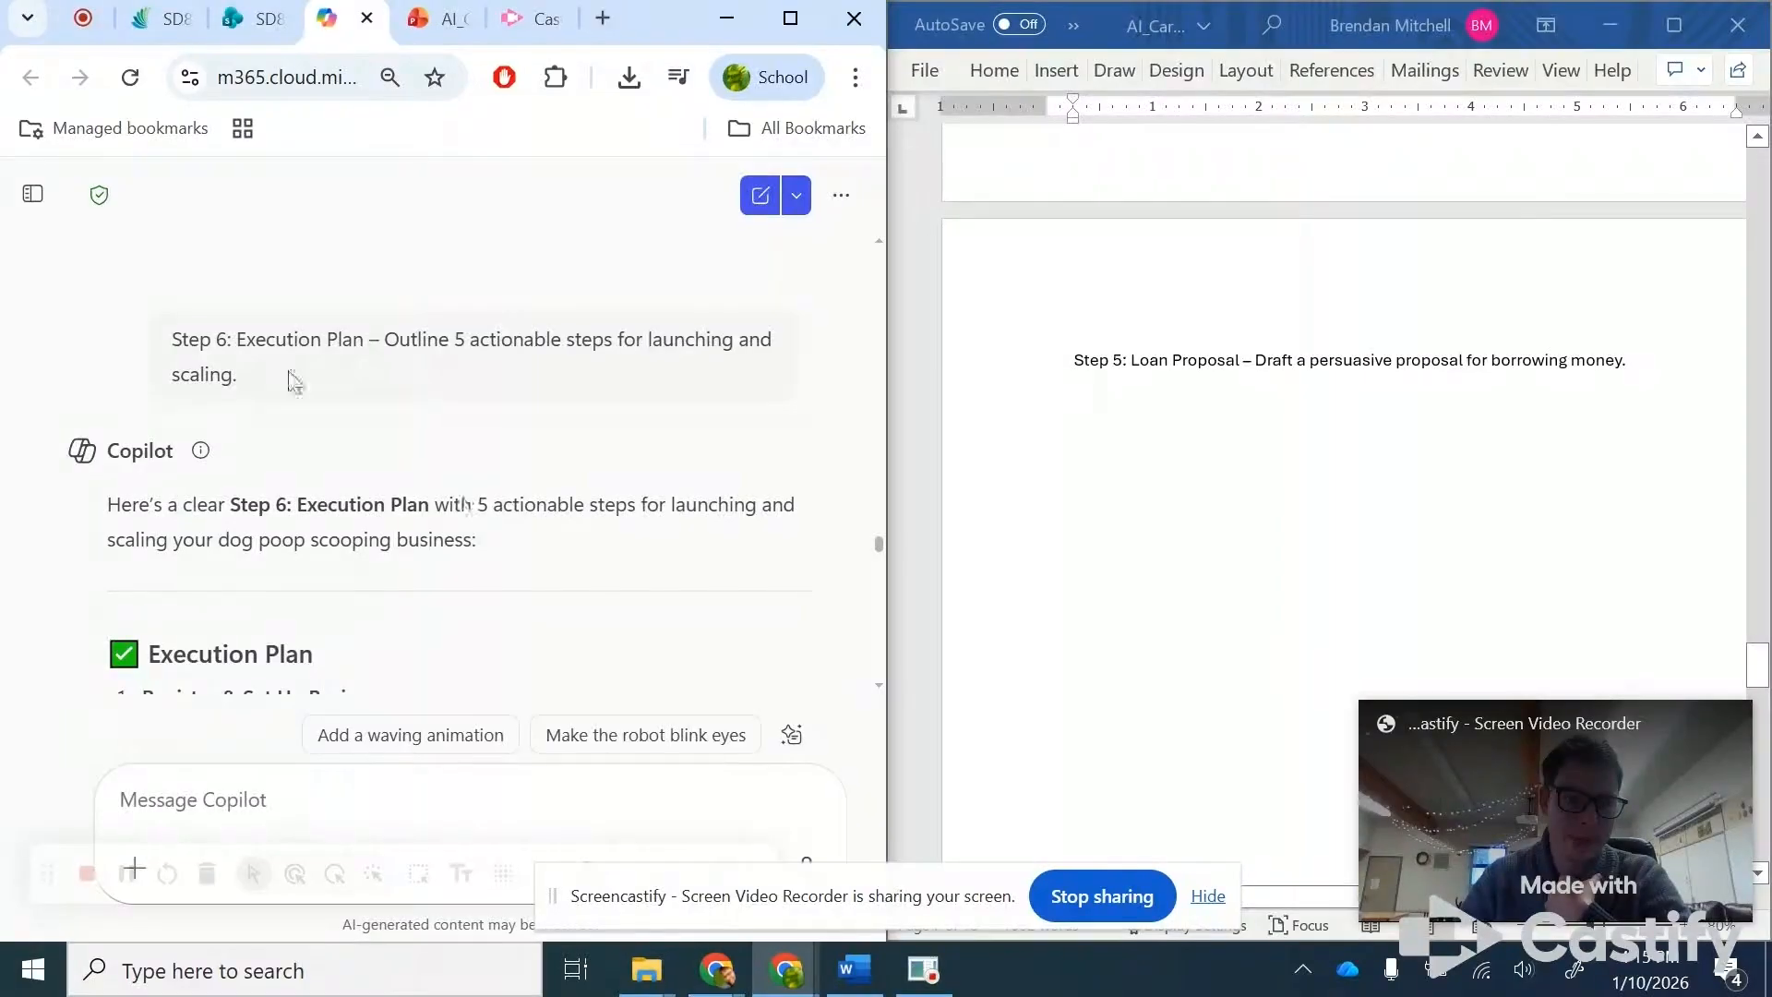
drag(238, 339, 624, 353)
click(624, 354)
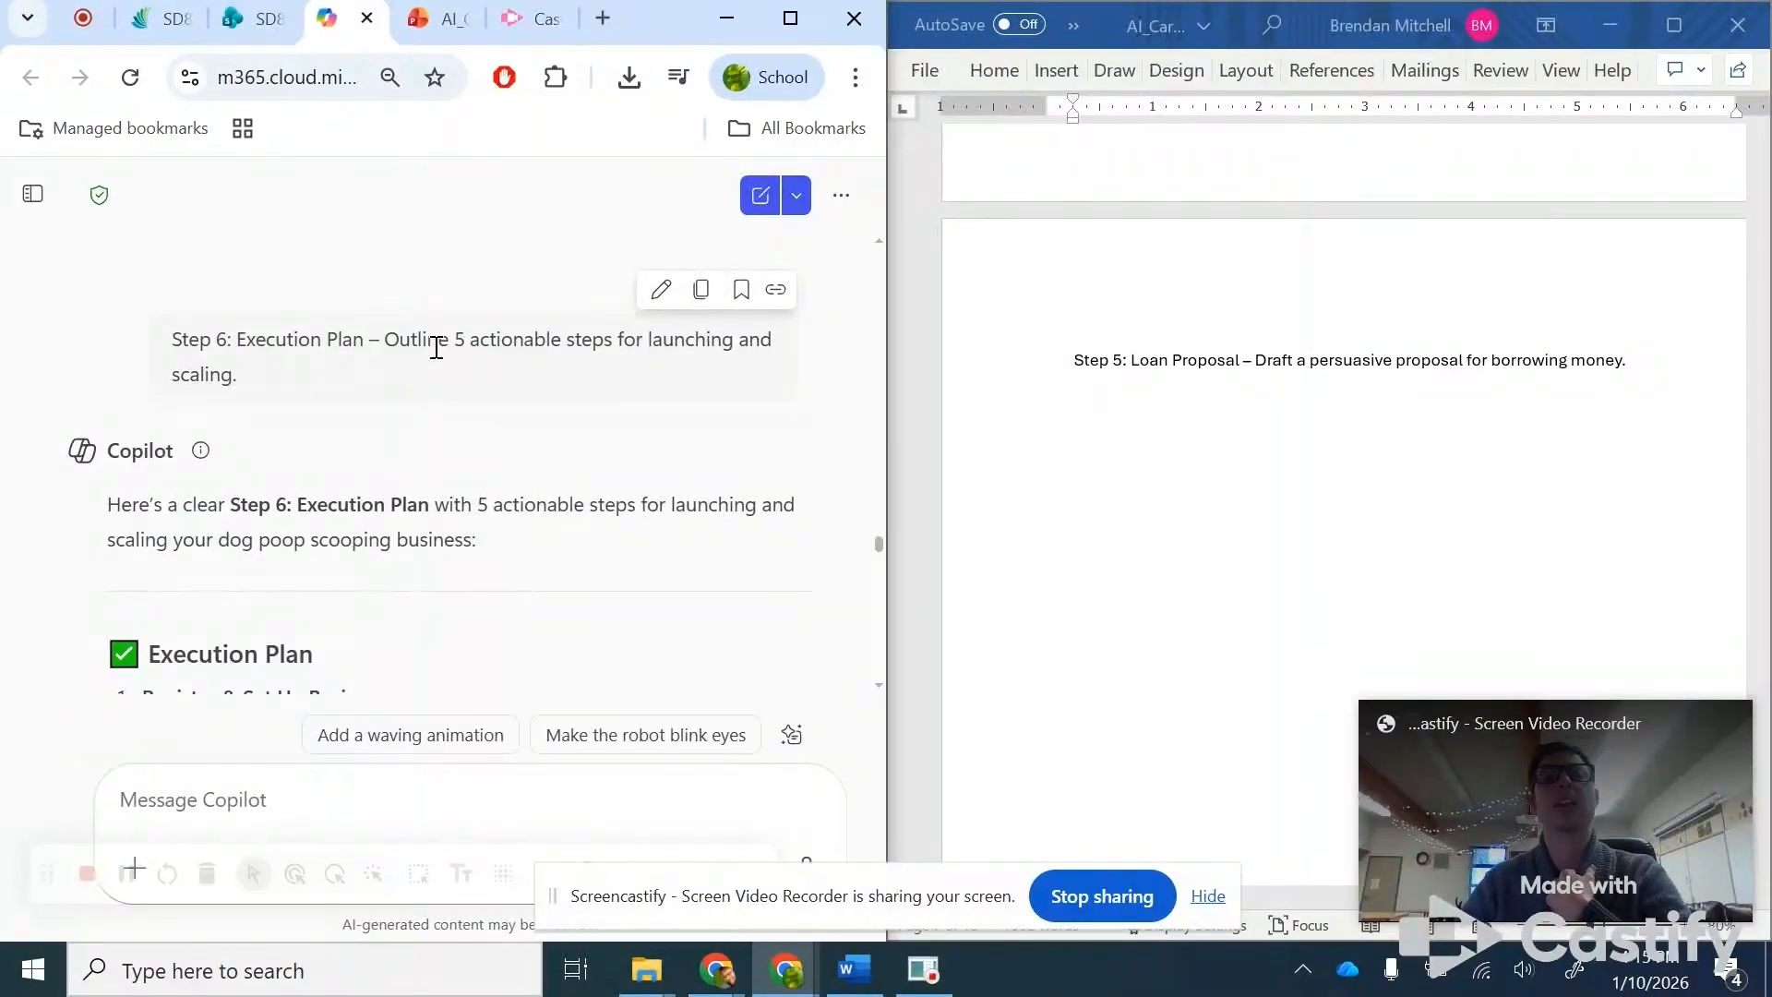
drag(437, 341, 624, 367)
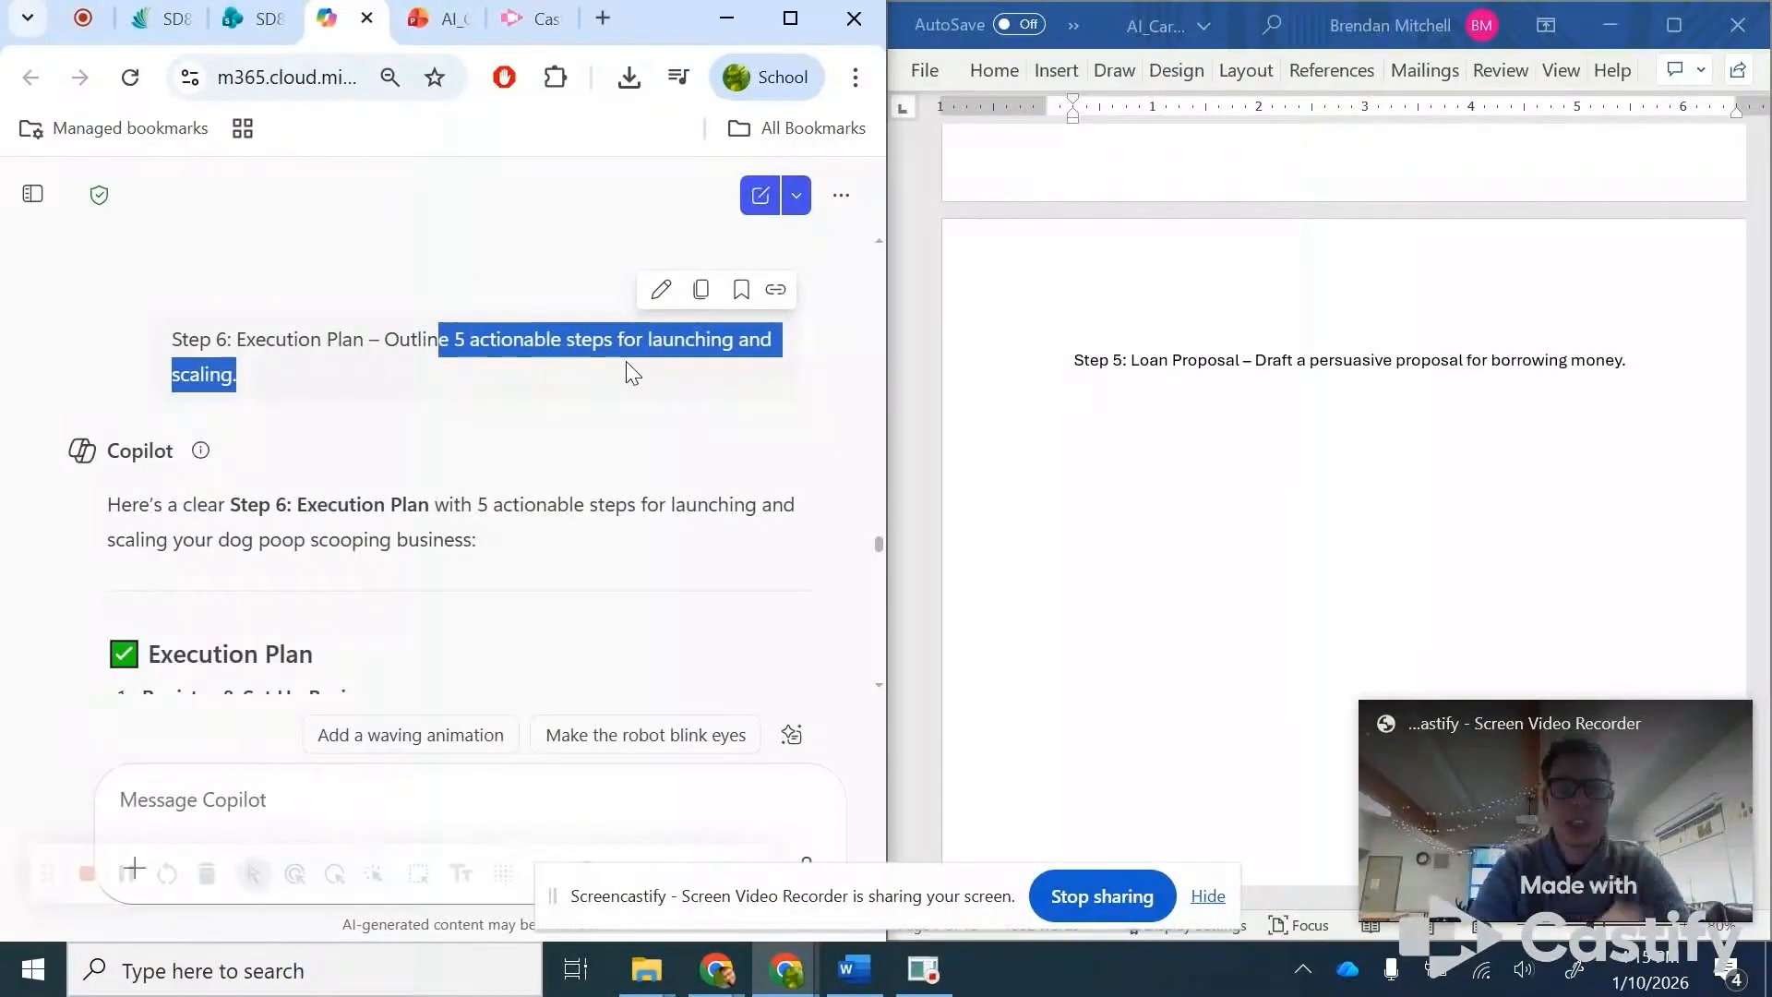
- Review the first two Execution Plan steps in Copilot, Register & Set Up Business and Launch Marketing Campaign
scroll(462, 543, down, 2)
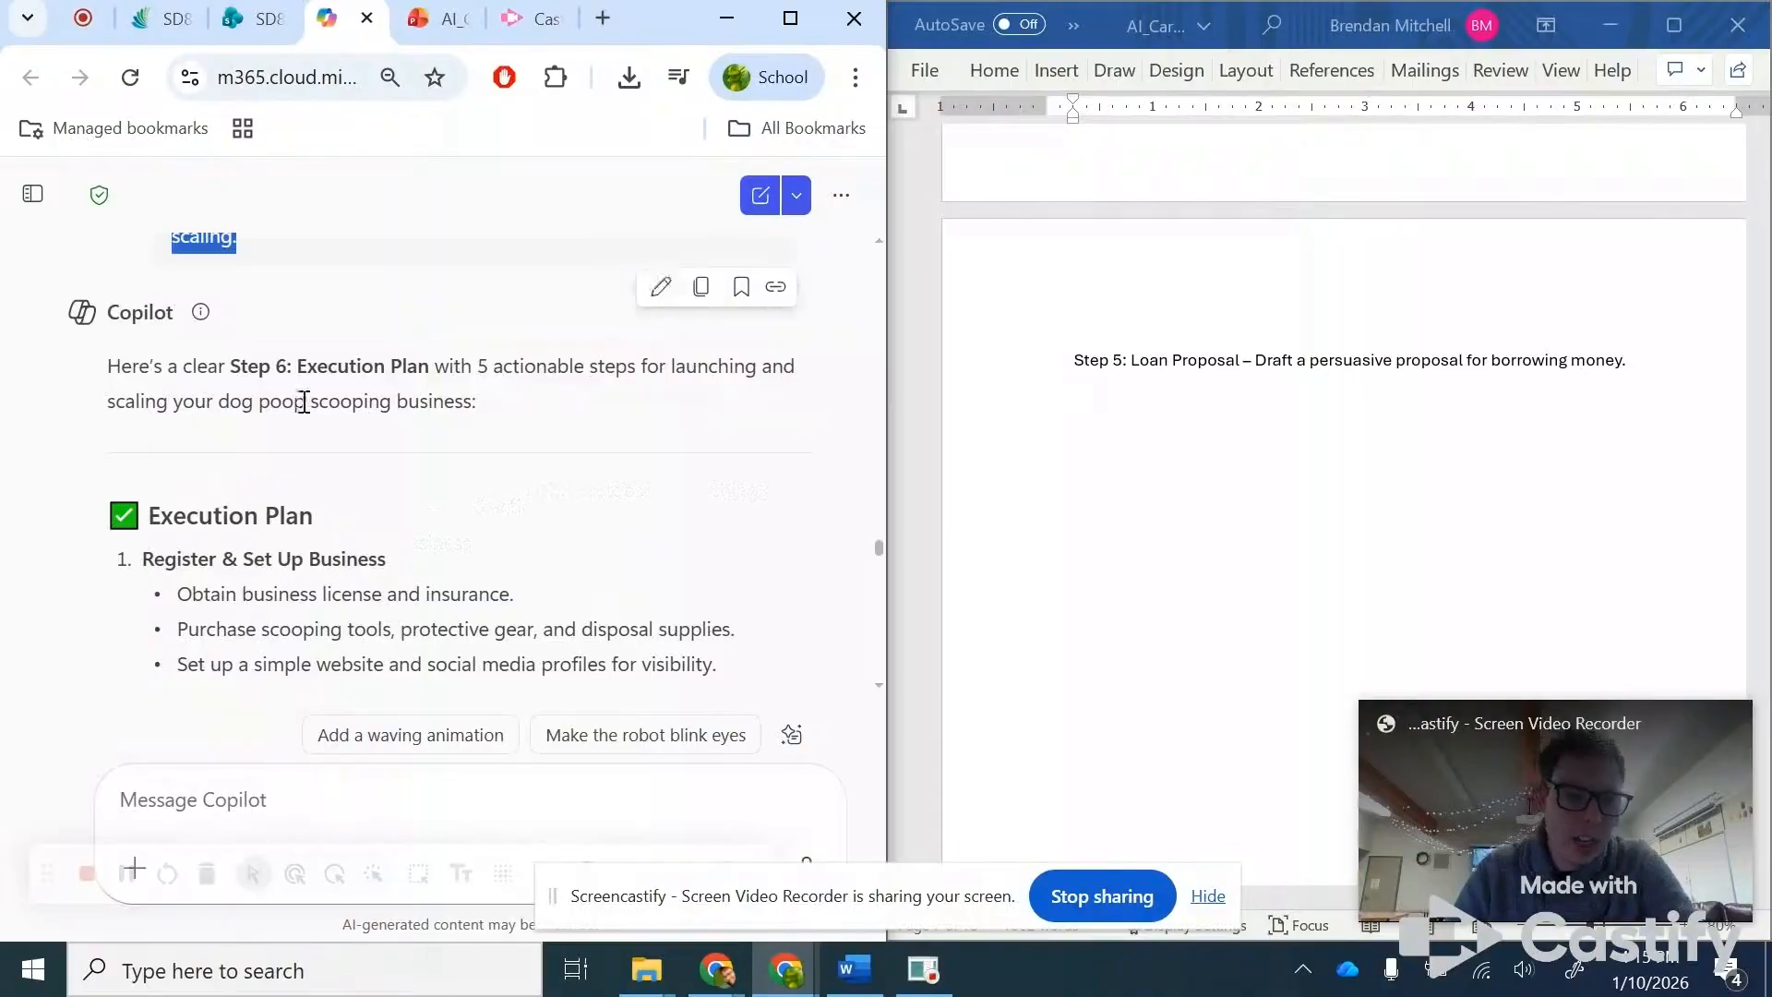
scroll(349, 504, down, 1)
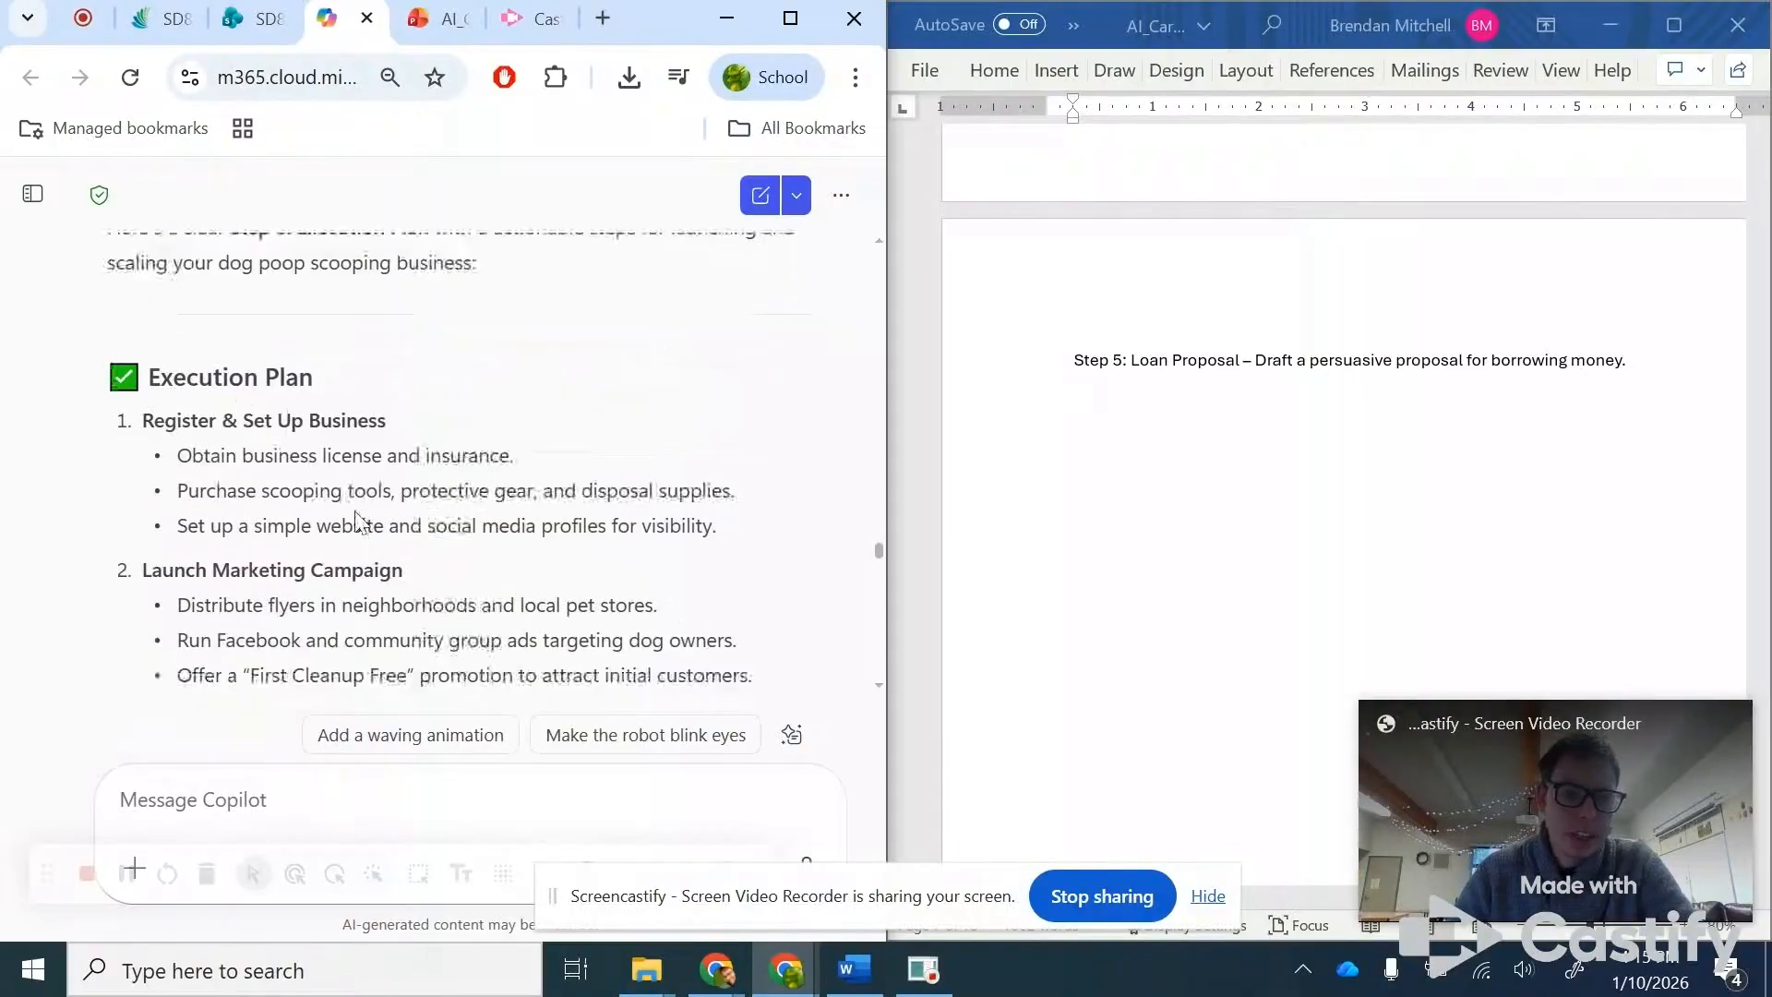
scroll(276, 443, down, 3)
scroll(222, 388, up, 2)
drag(175, 282, 429, 284)
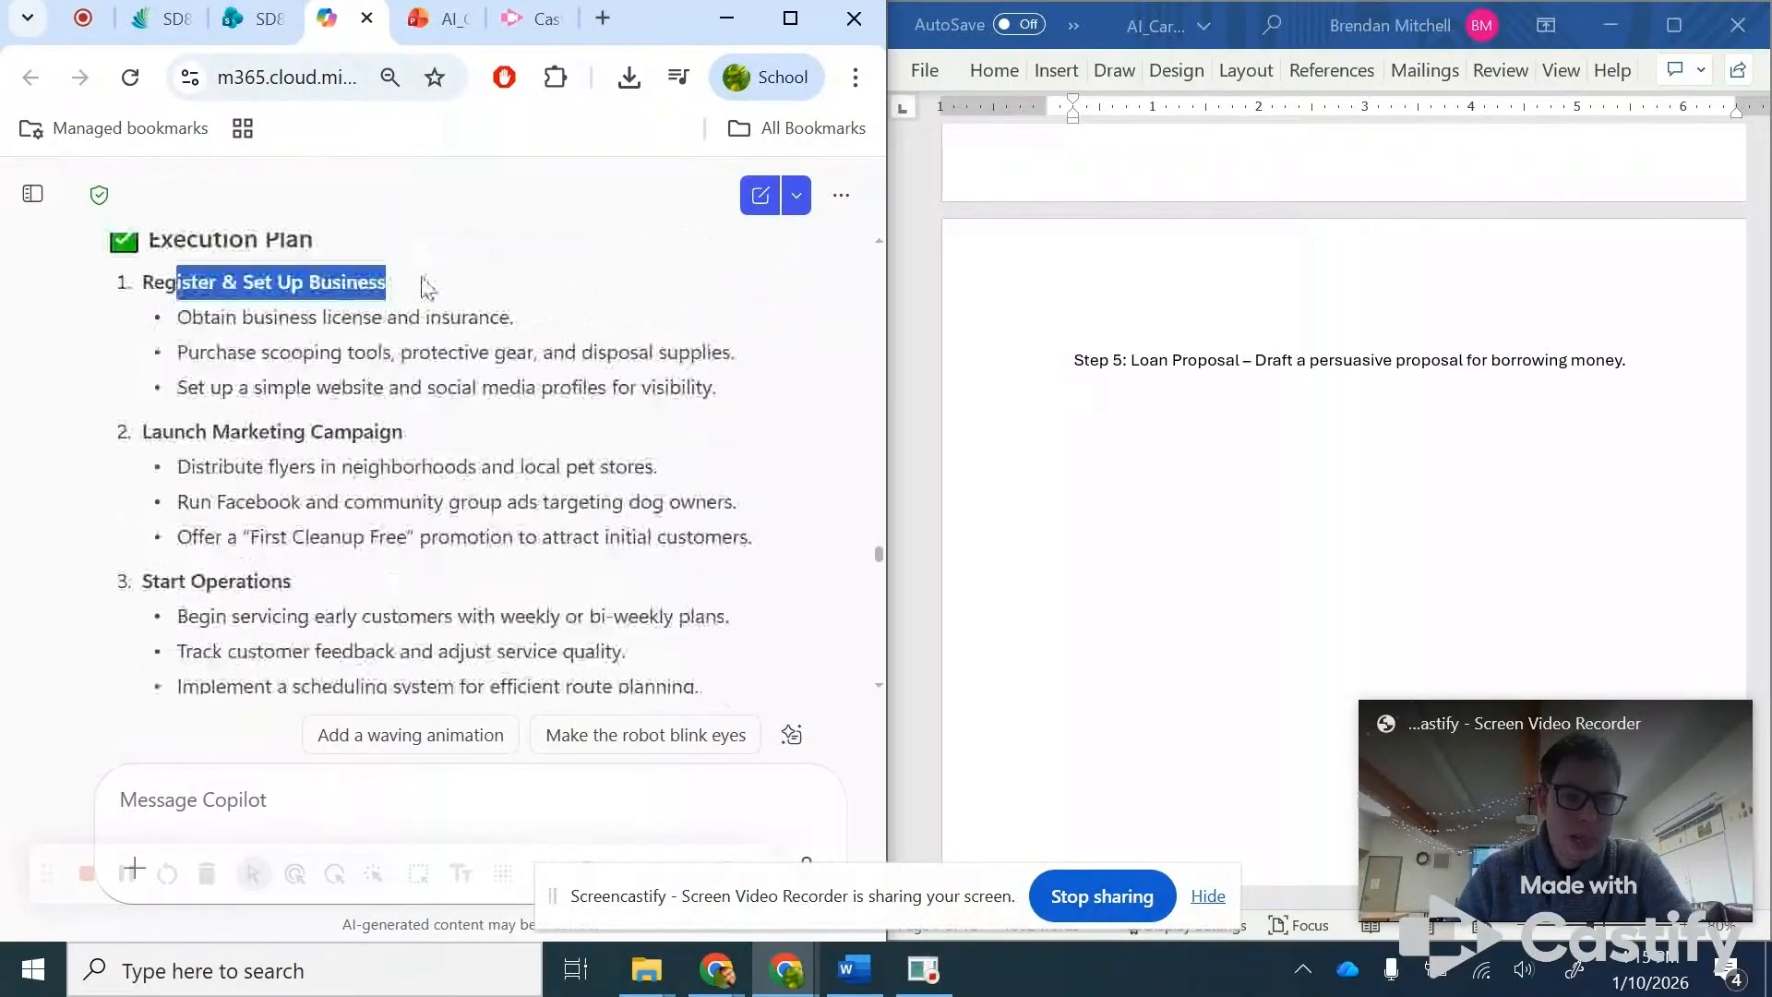
click(391, 317)
drag(196, 422, 467, 439)
click(467, 440)
- Review the remaining Execution Plan steps: Start Operations, Build Customer Base, and Scale & Expand
scroll(467, 440, down, 2)
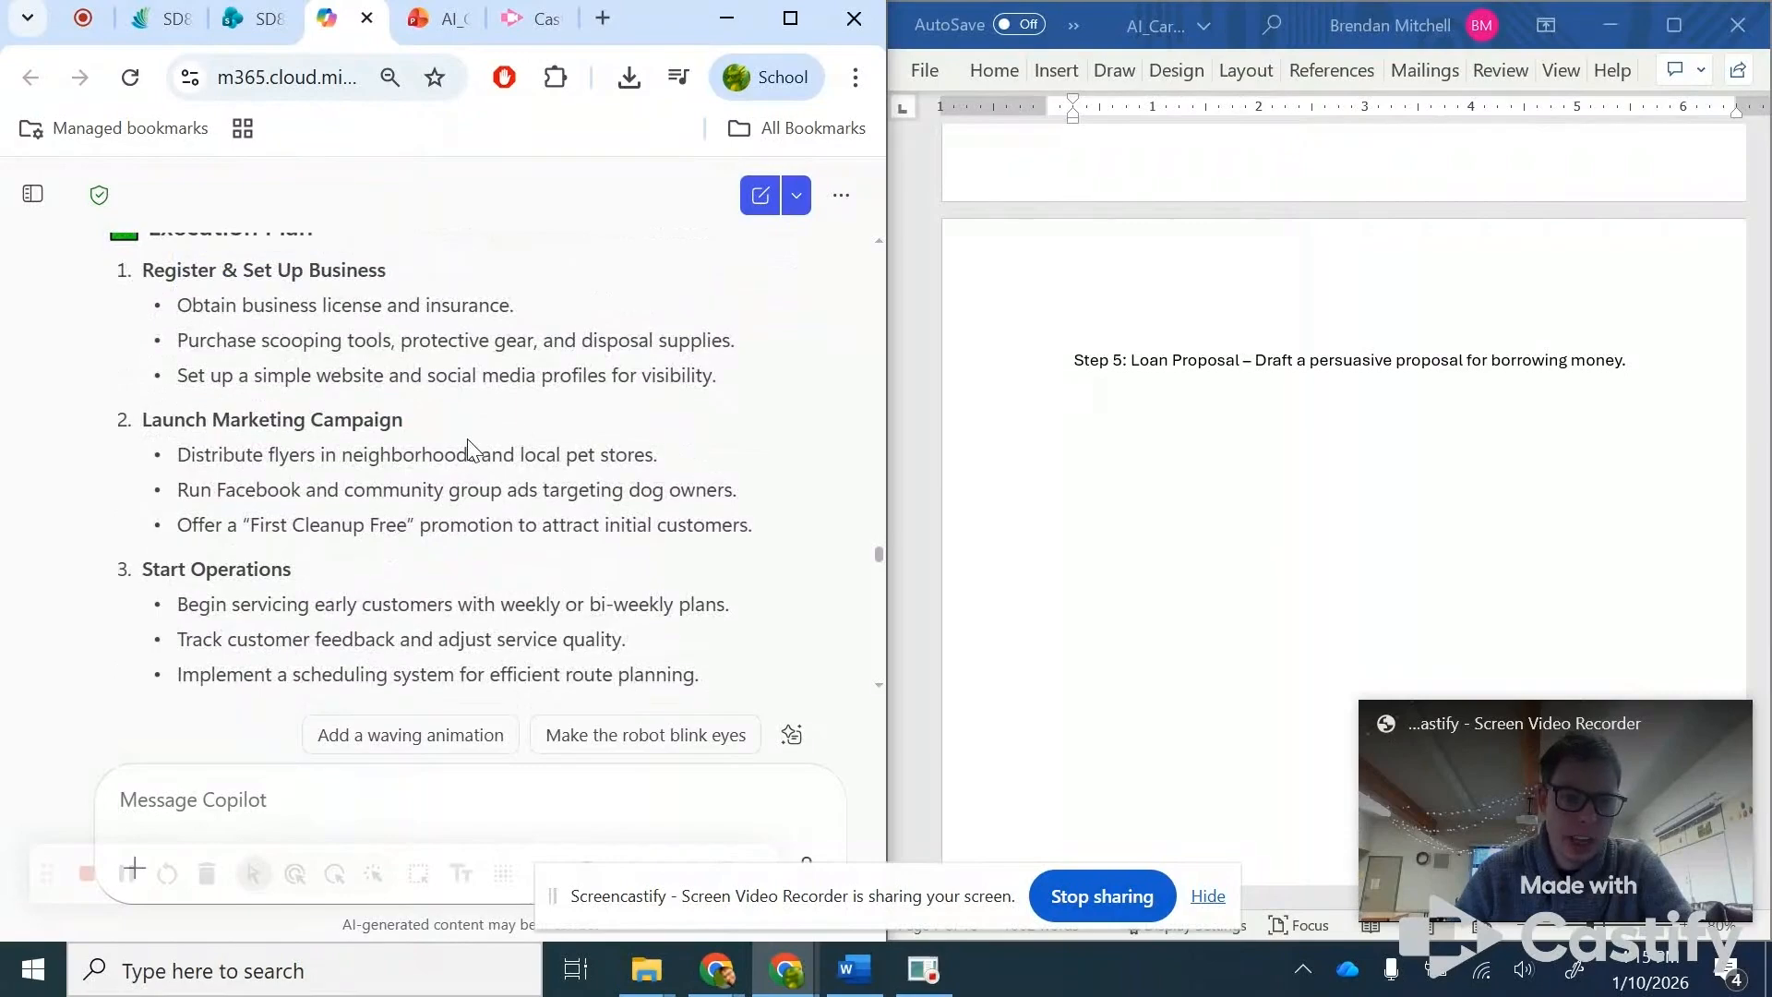
drag(205, 443, 312, 446)
click(312, 447)
scroll(308, 443, down, 2)
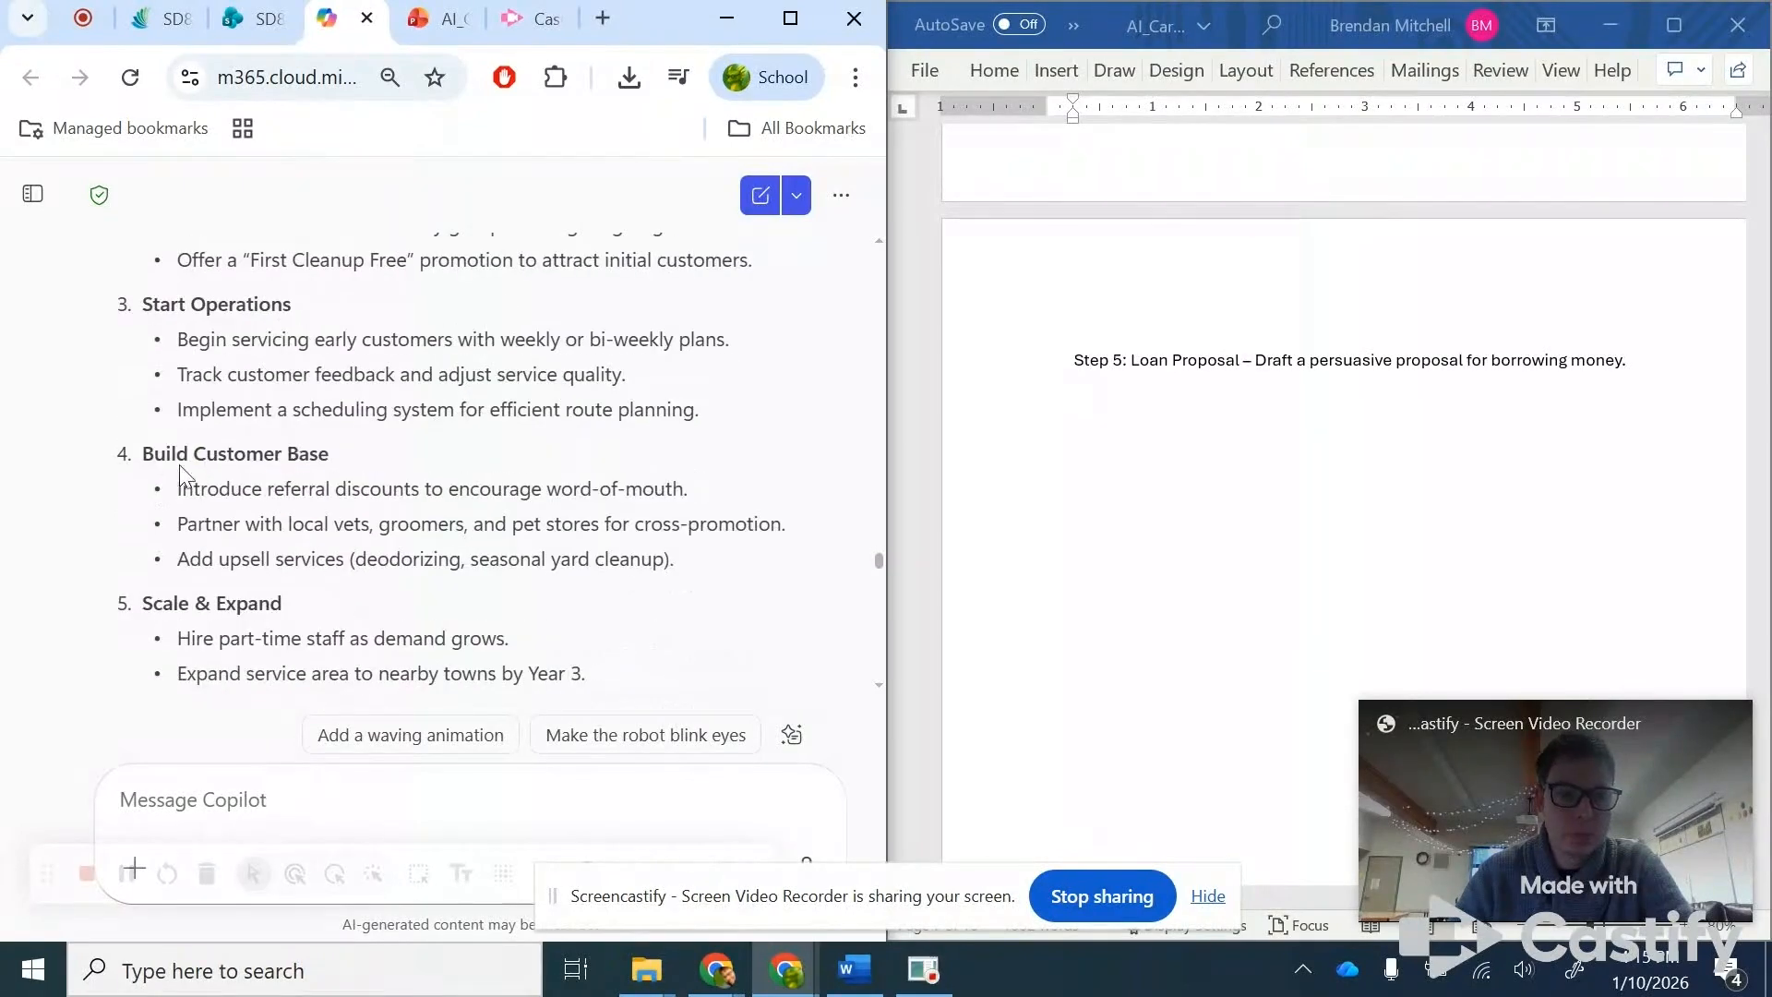
drag(154, 463, 388, 462)
click(392, 462)
scroll(394, 462, down, 2)
drag(192, 464, 462, 475)
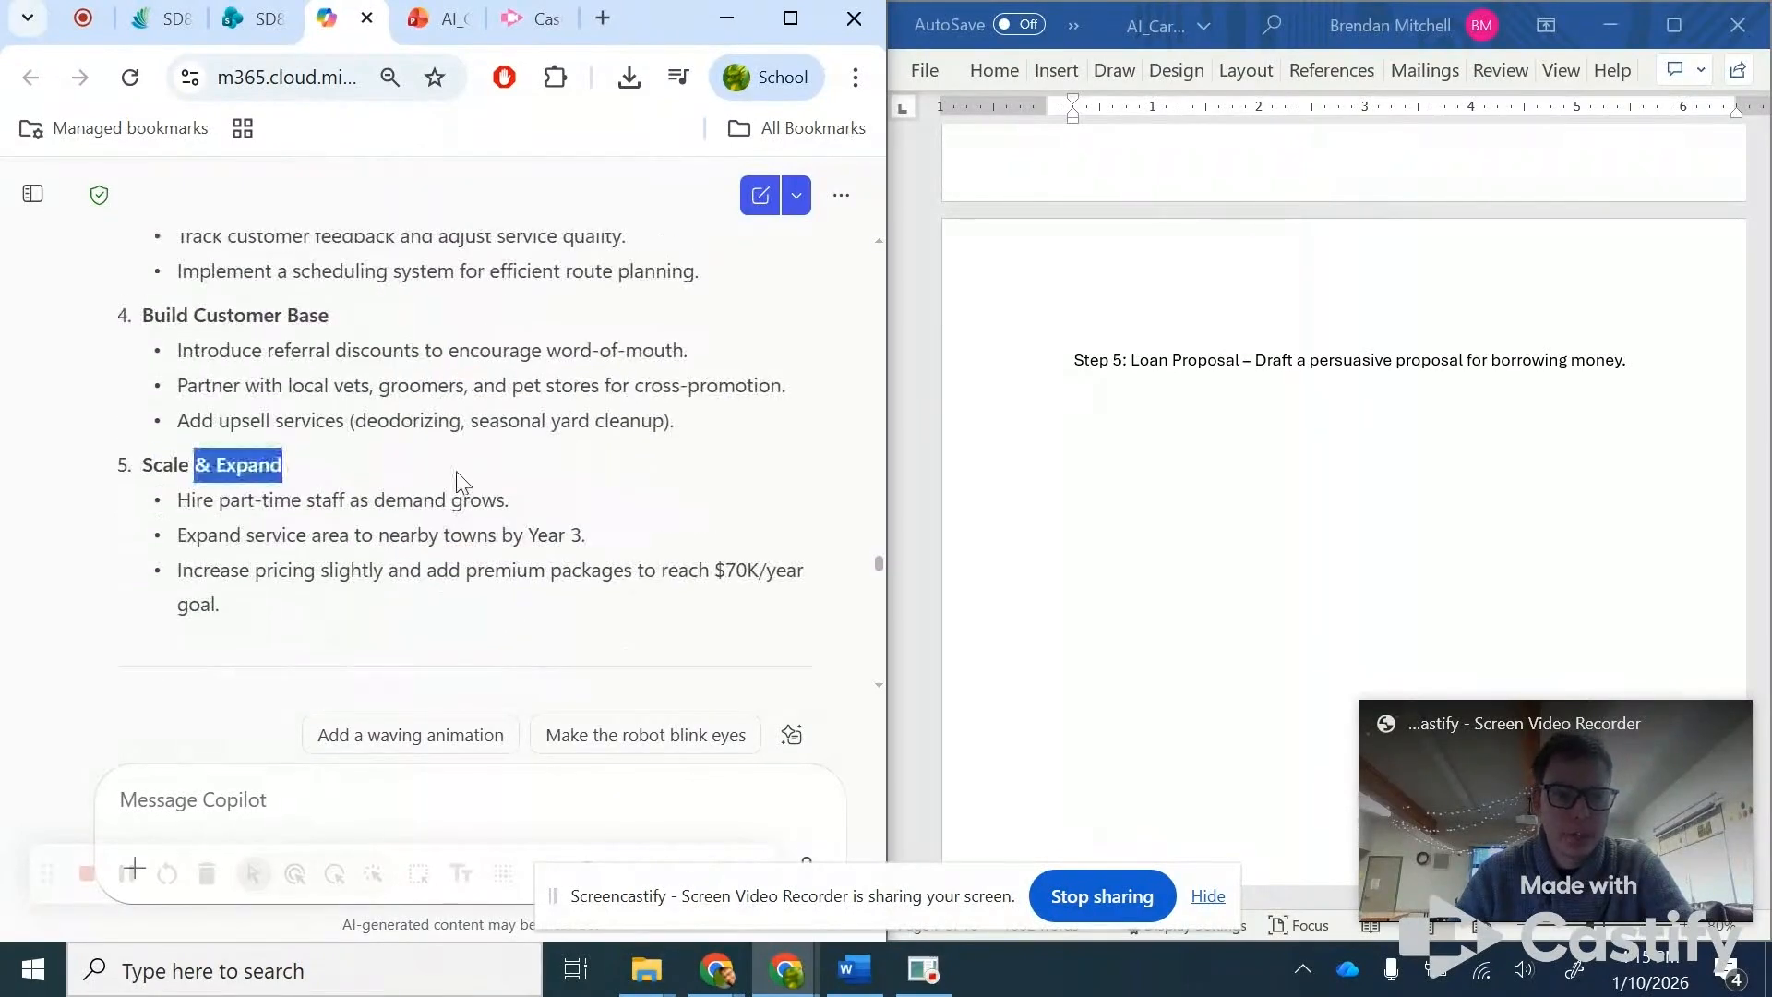
click(464, 475)
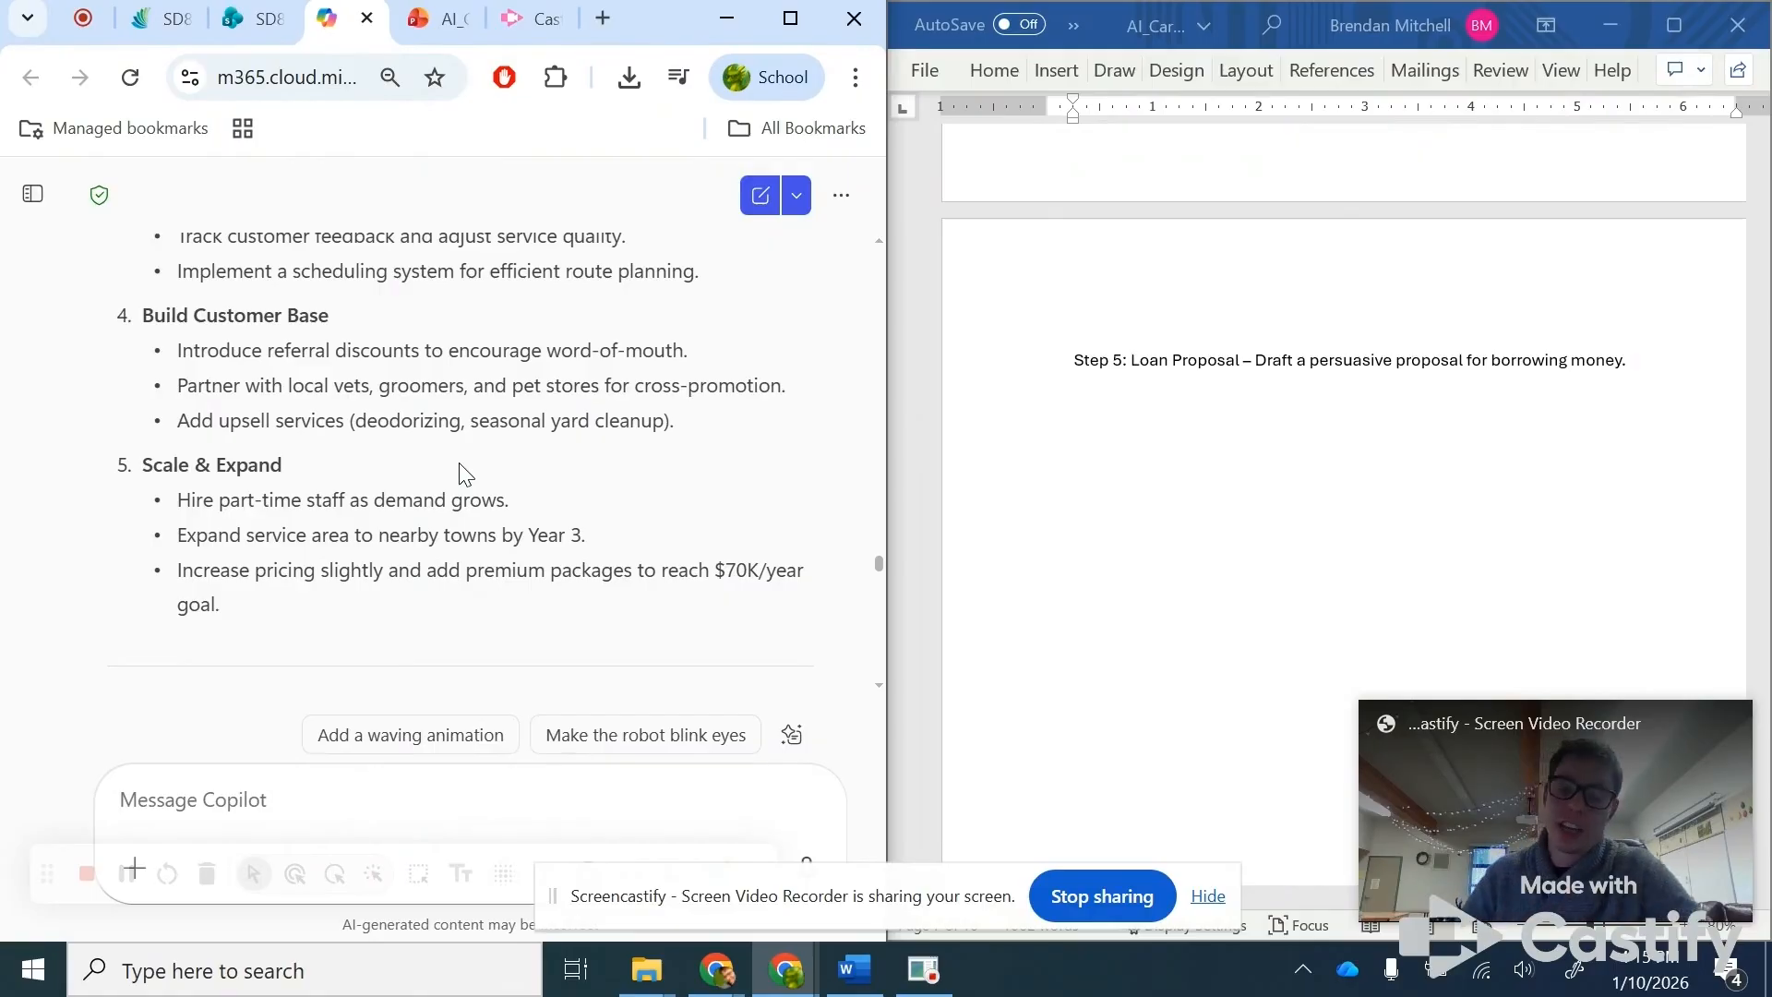
- Look through the rest of the Copilot chat, from the closing business plan offer to the cartoon graphics and logo requests
scroll(461, 465, down, 6)
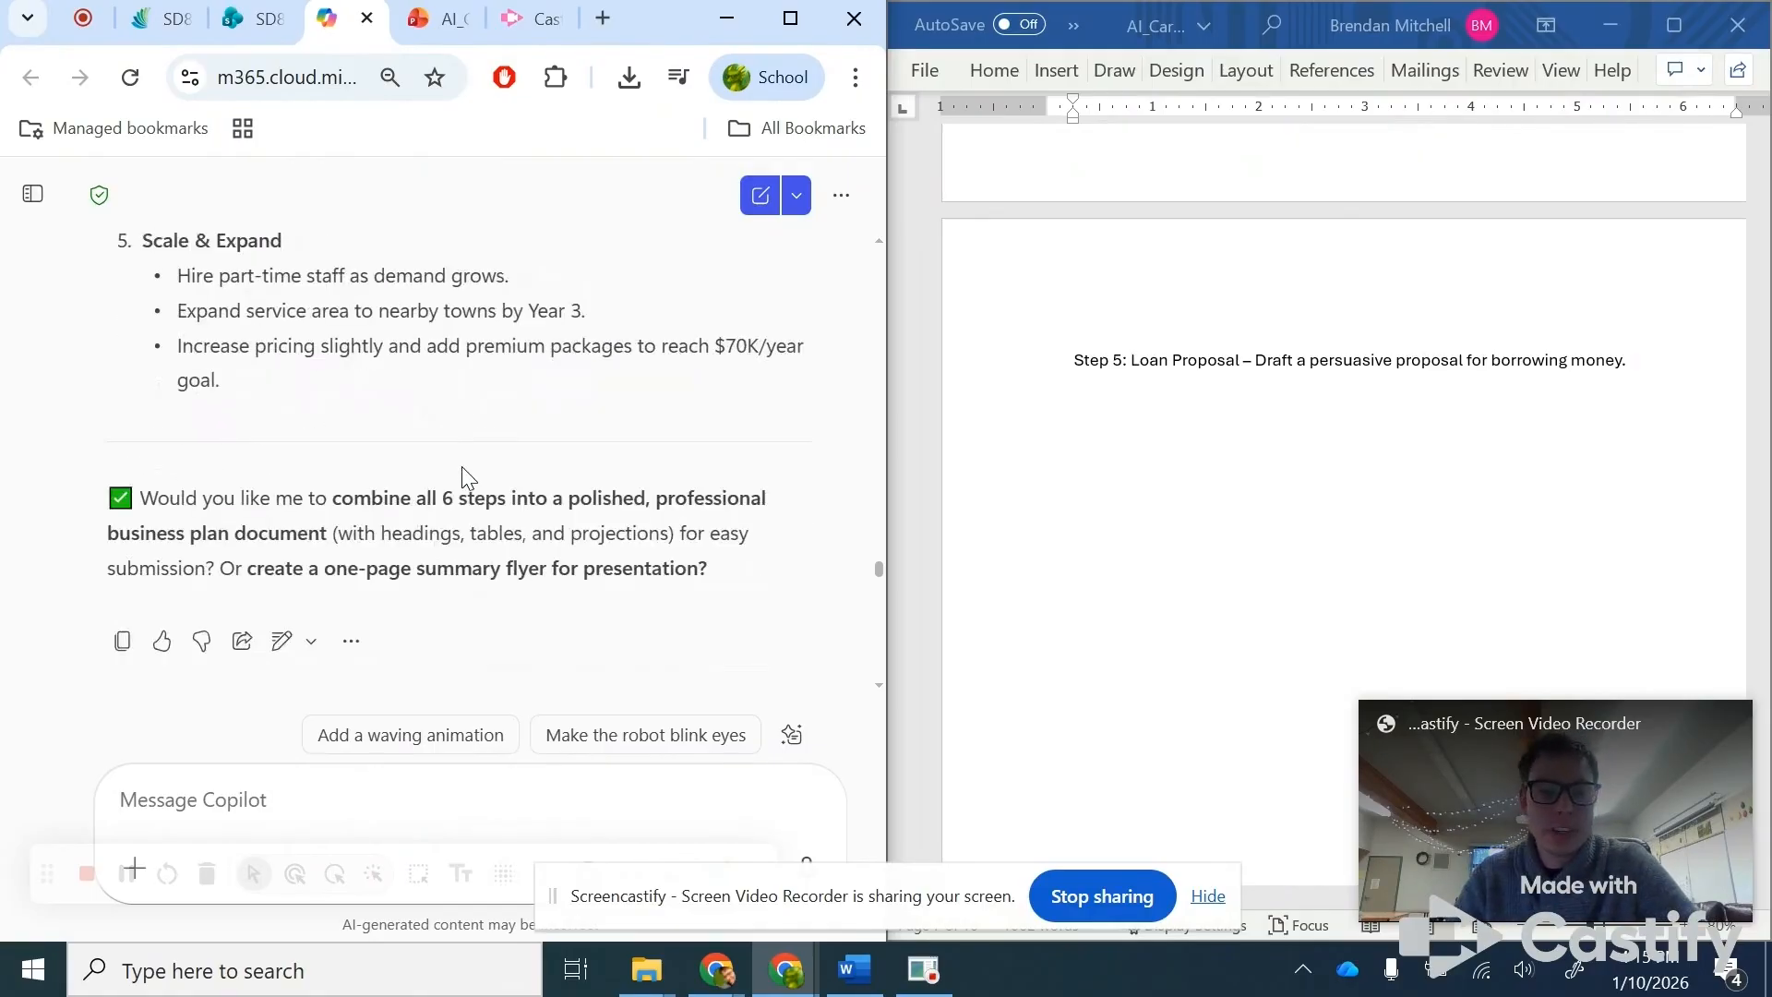
scroll(459, 476, down, 2)
scroll(457, 478, up, 2)
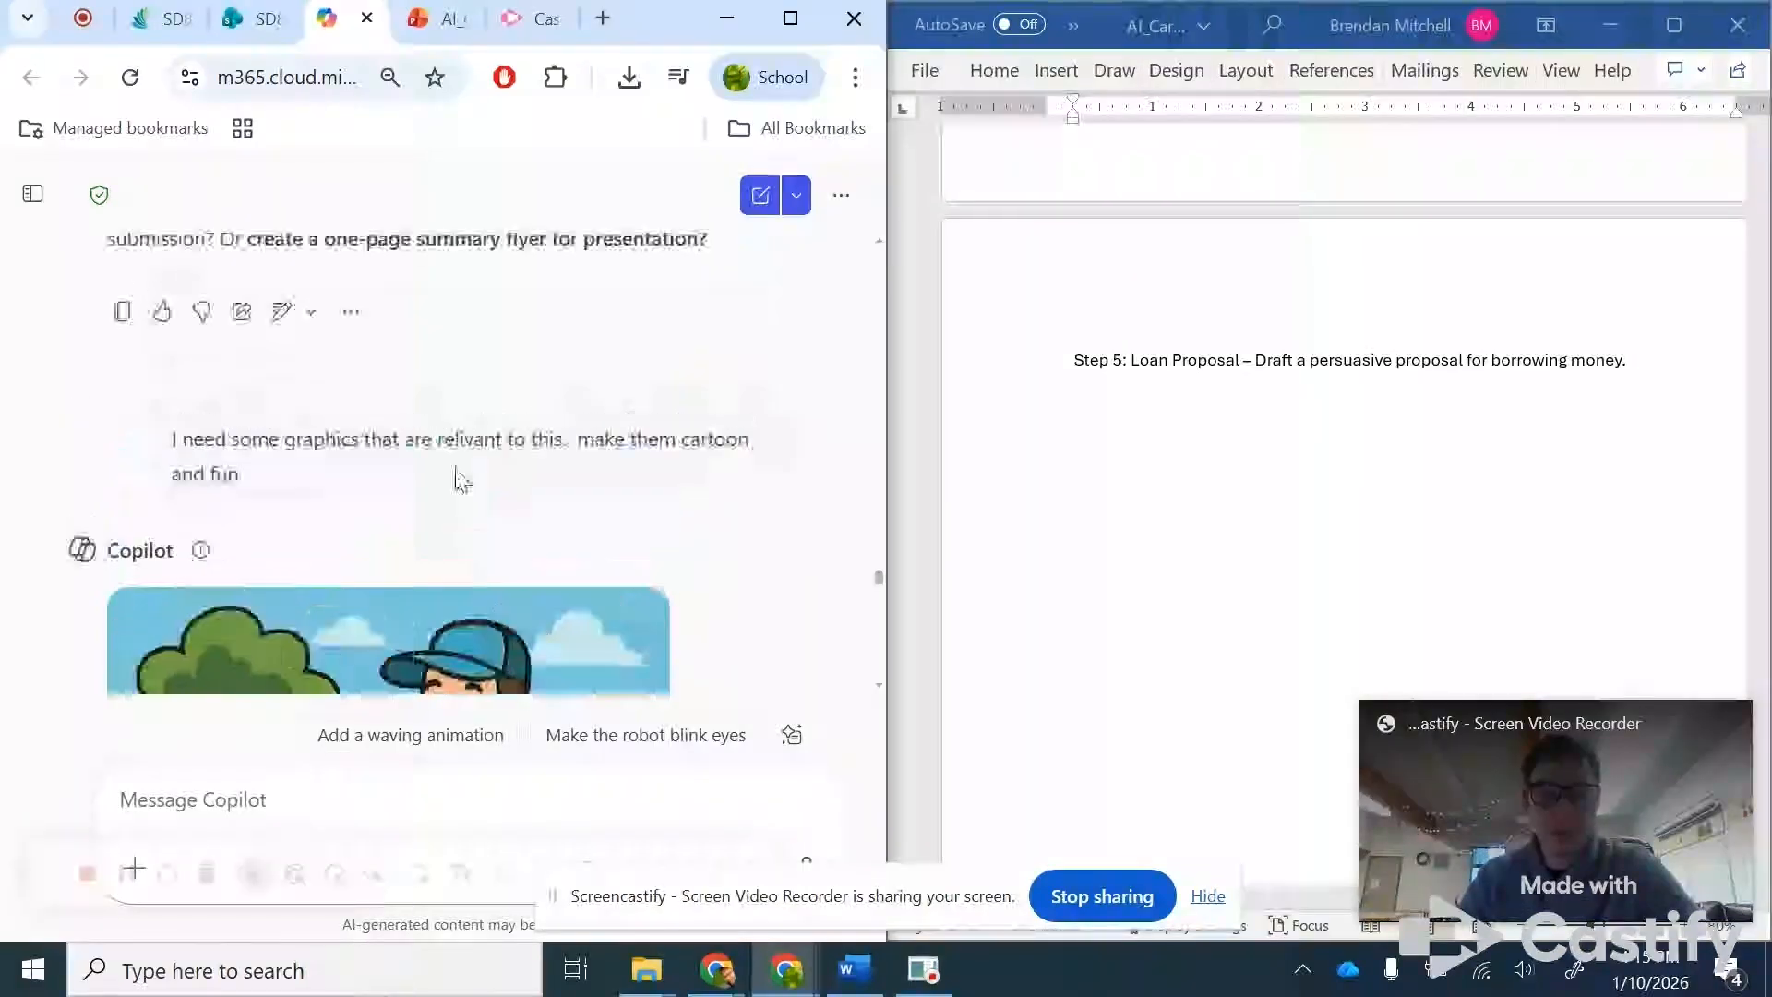
scroll(616, 494, down, 3)
scroll(616, 494, down, 8)
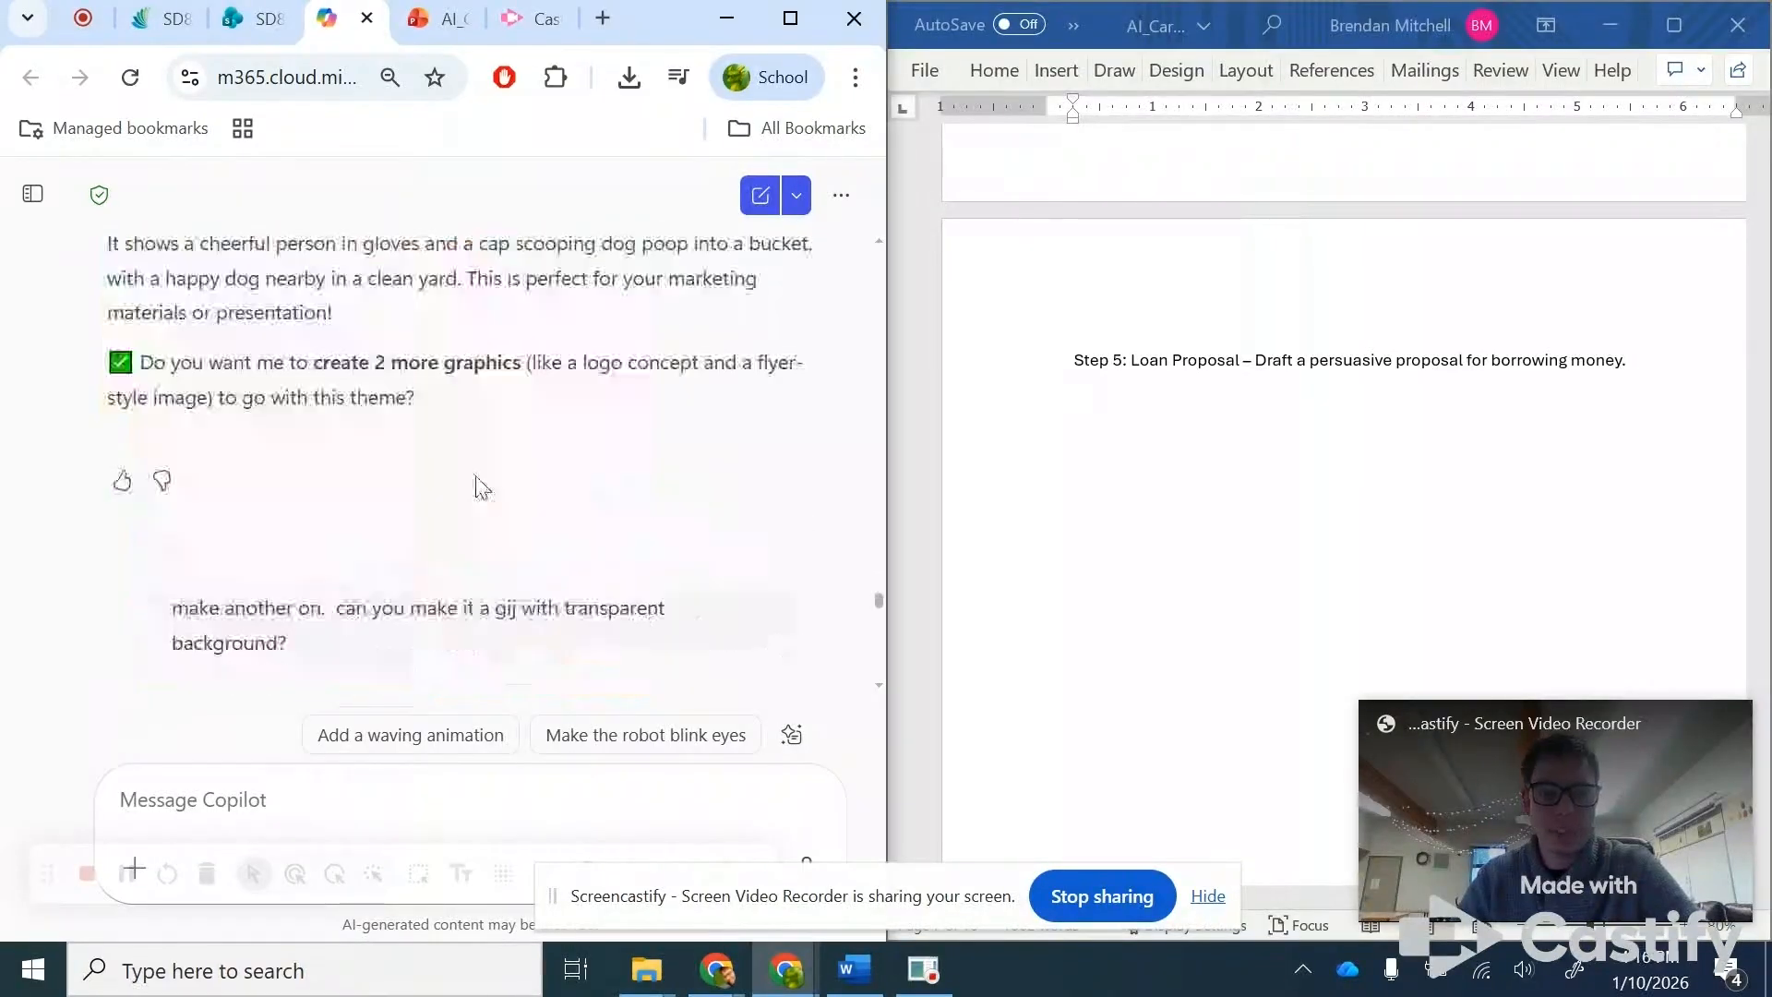
scroll(477, 487, down, 8)
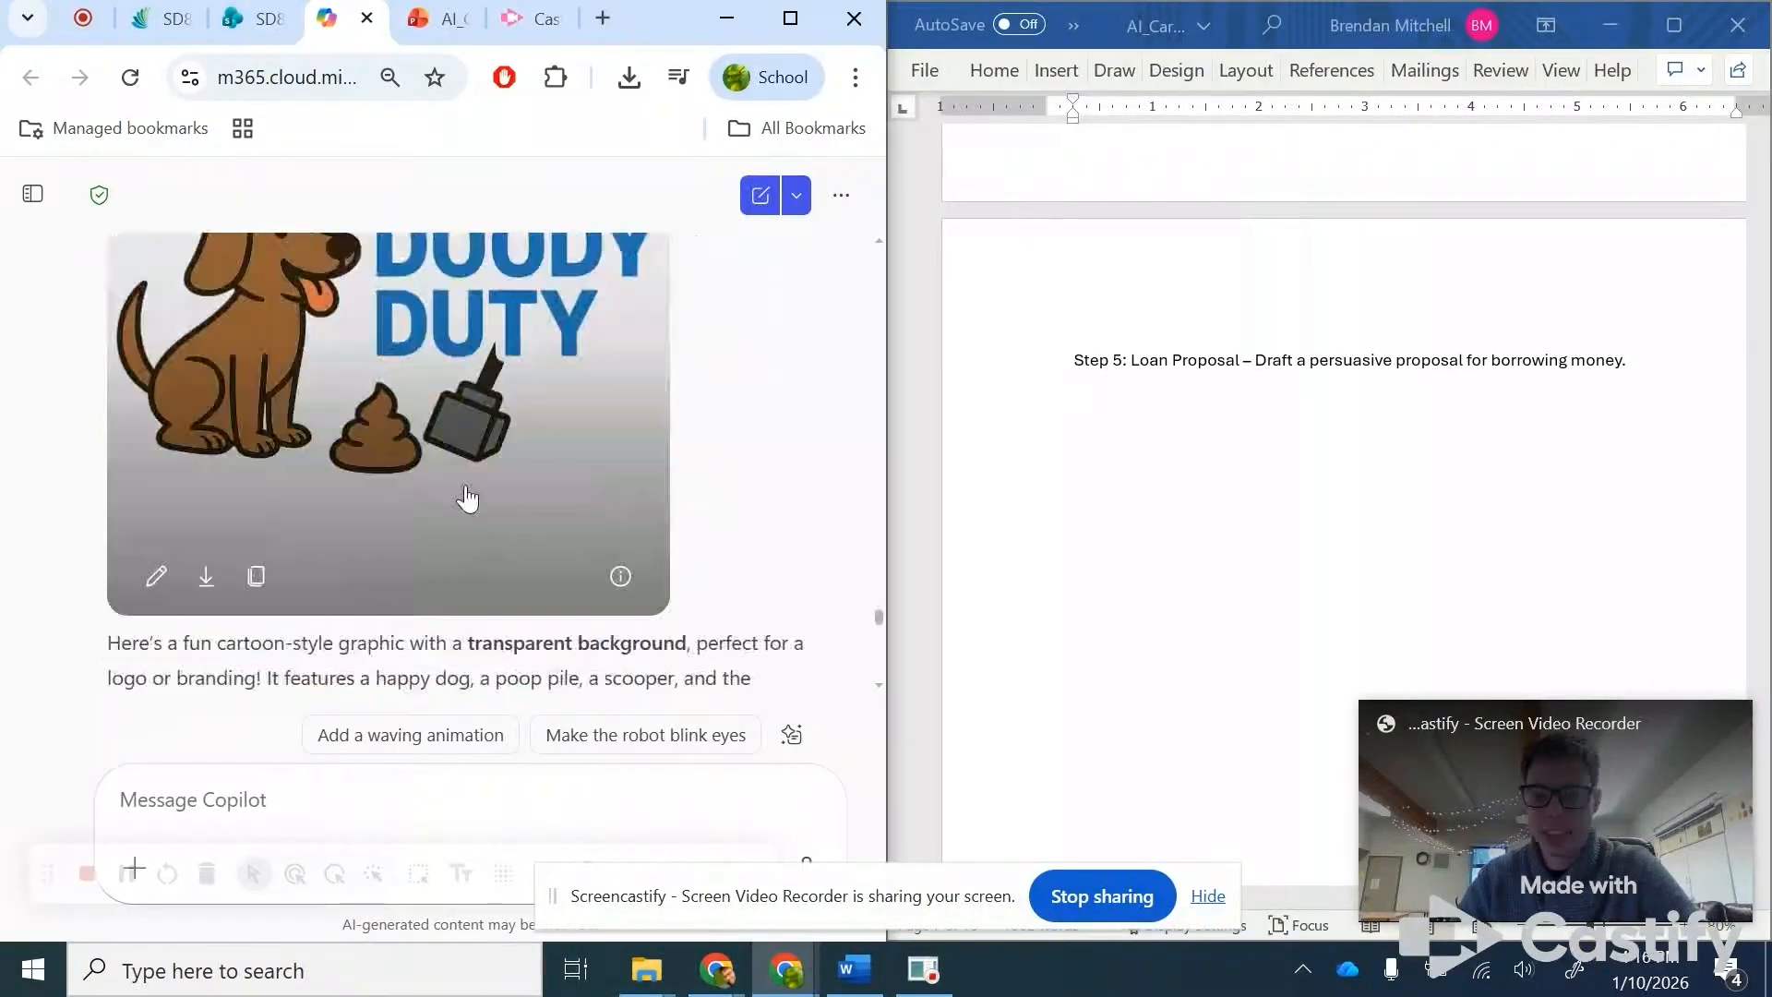
scroll(542, 549, down, 15)
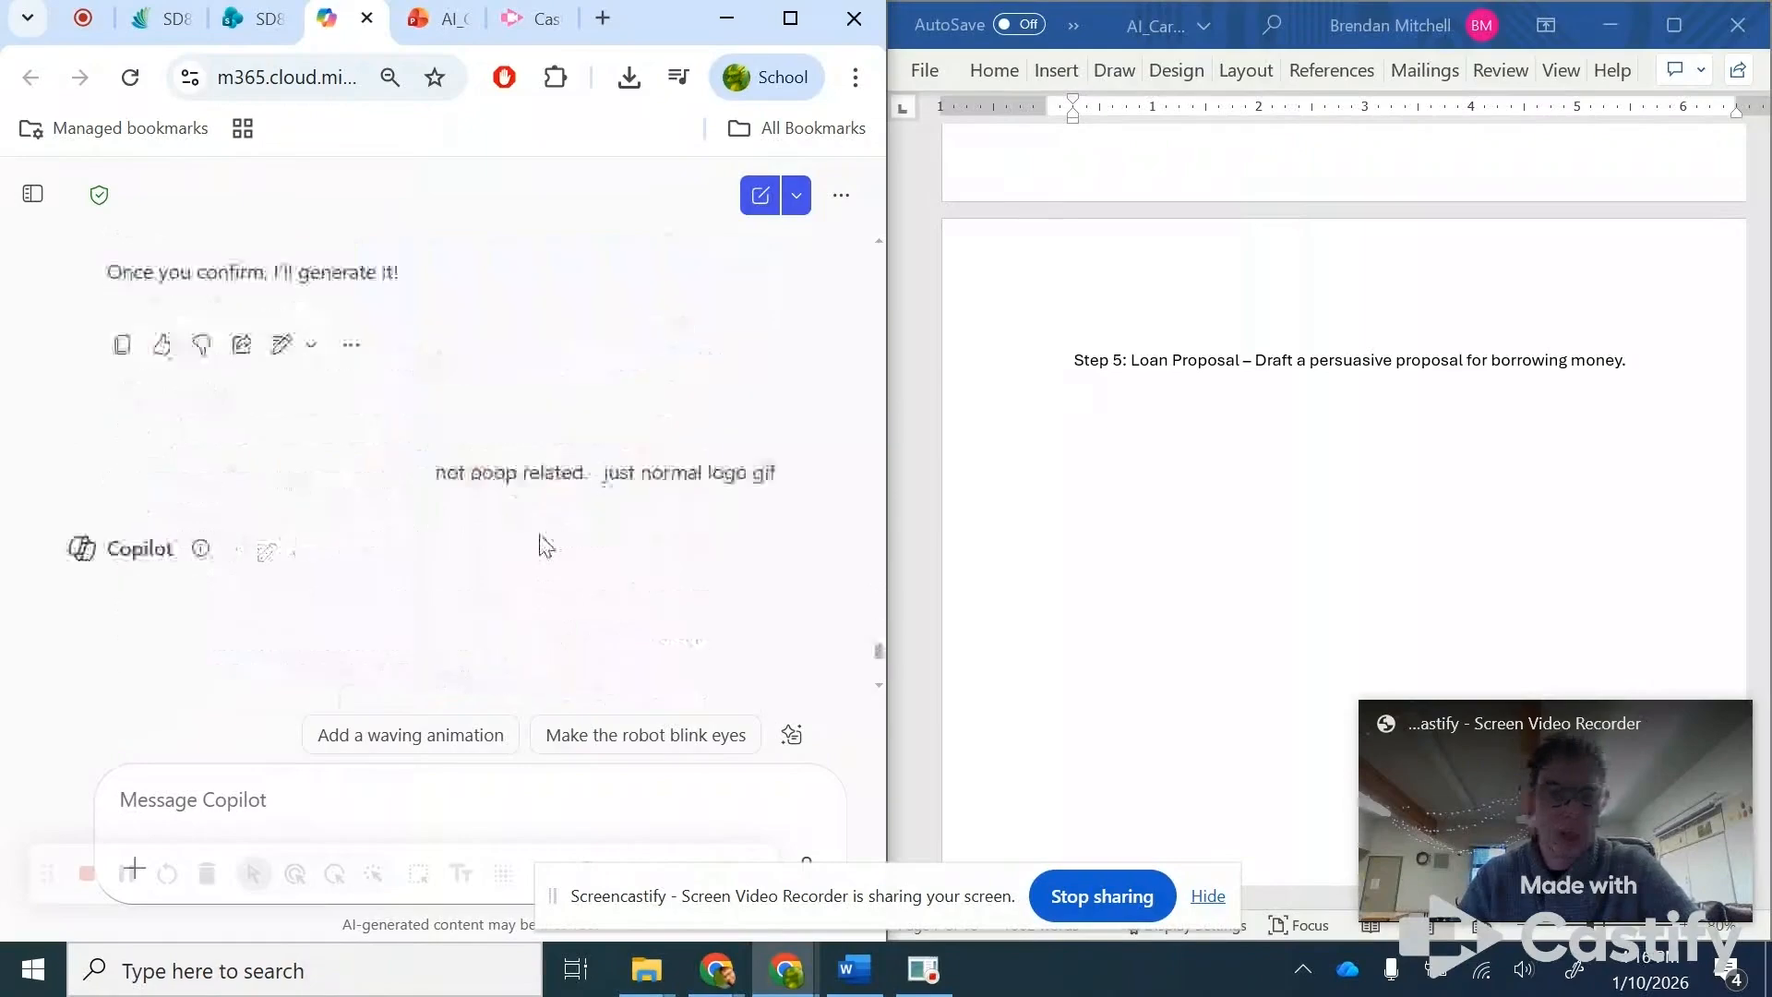
scroll(542, 538, down, 5)
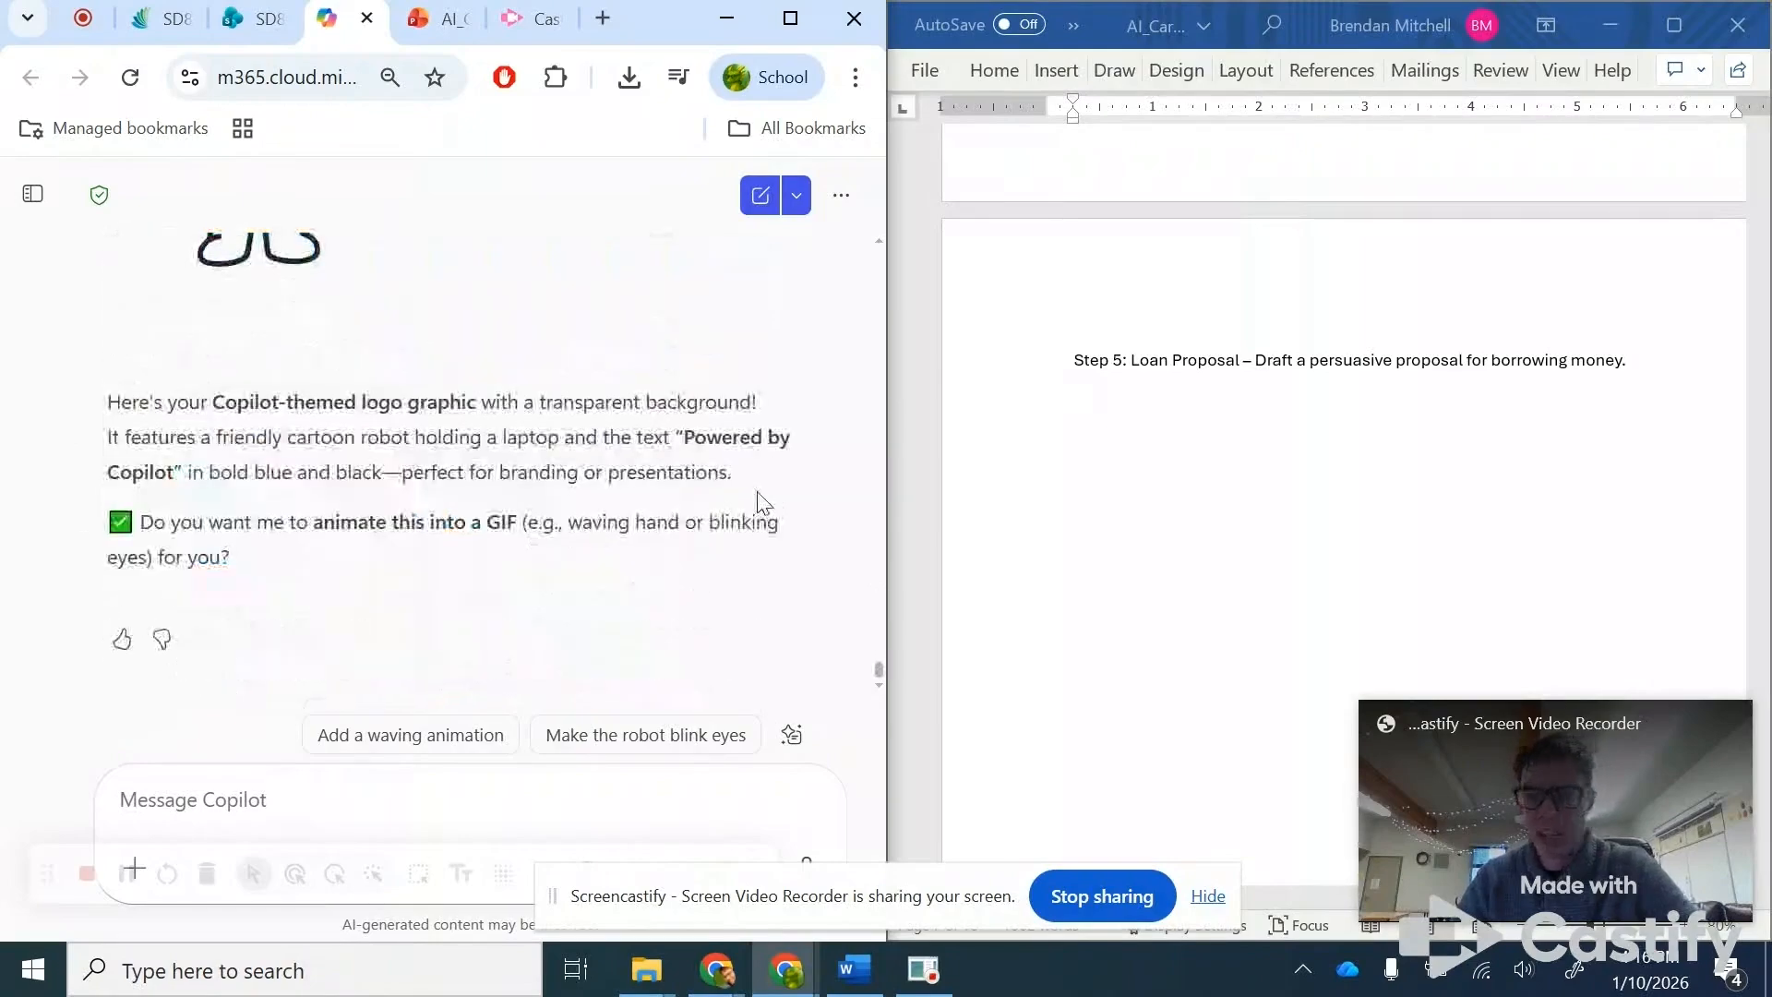